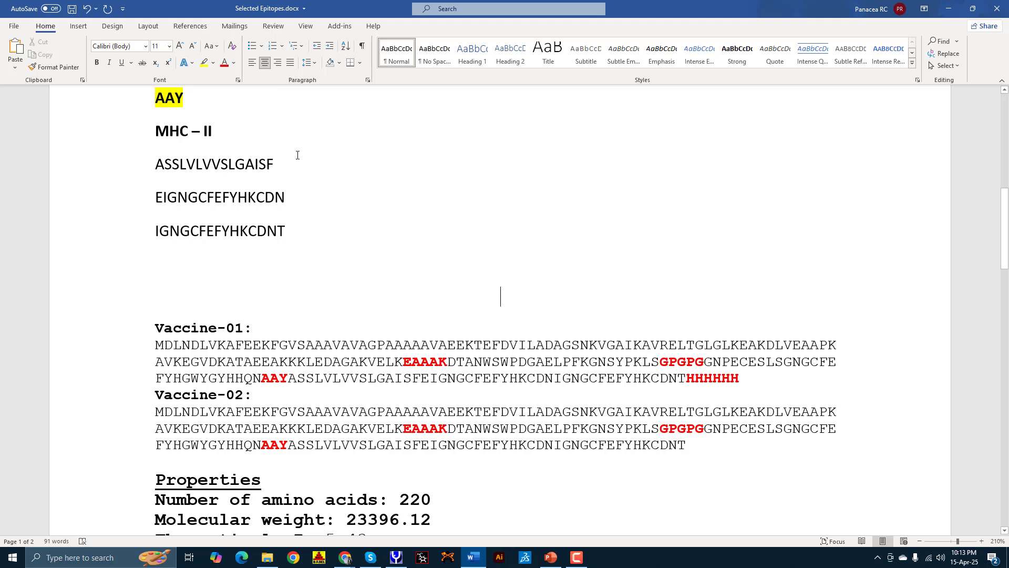
# Step: Type the title 'Immune Simulation', highlight it yellow, and correct its spelling
pyautogui.write('Immune SImulat')
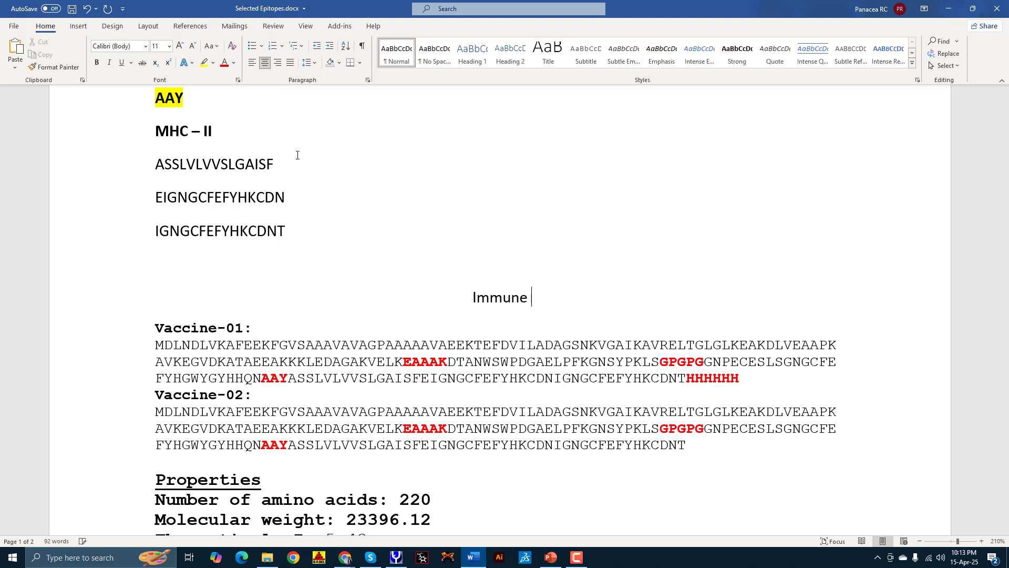
pyautogui.write('ion')
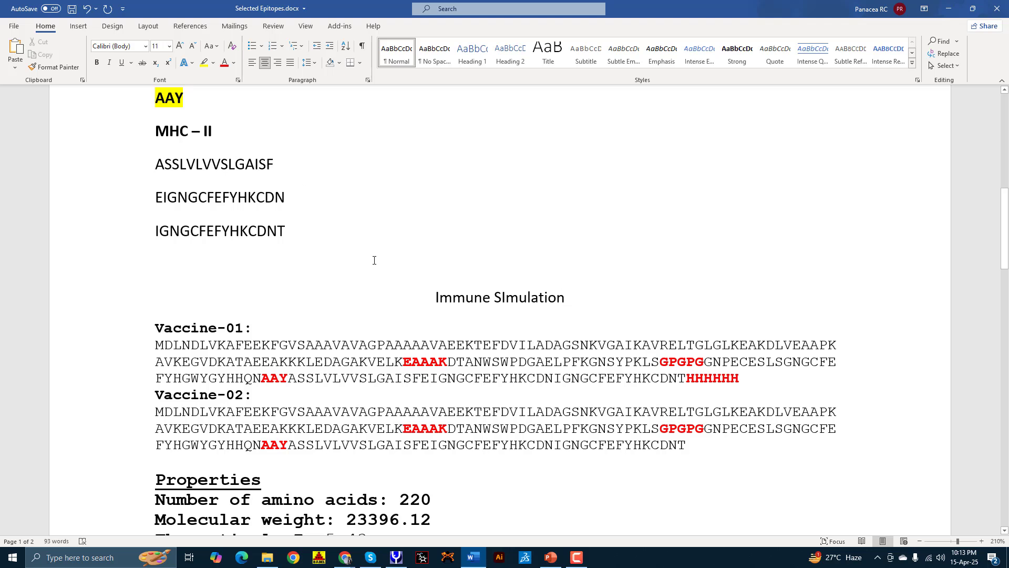
pyautogui.moveTo(401, 291); pyautogui.dragTo(636, 291)
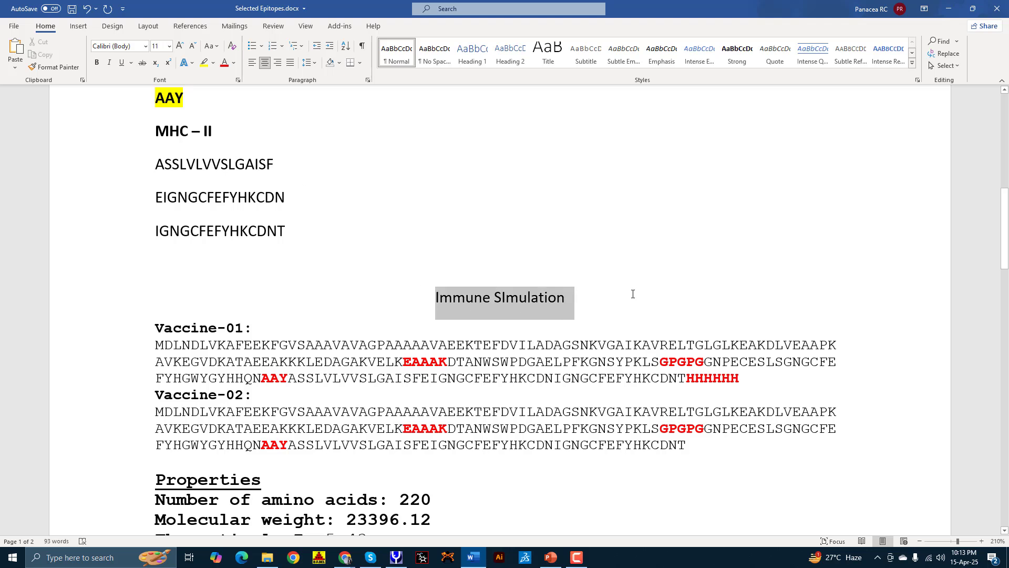
pyautogui.click(204, 63)
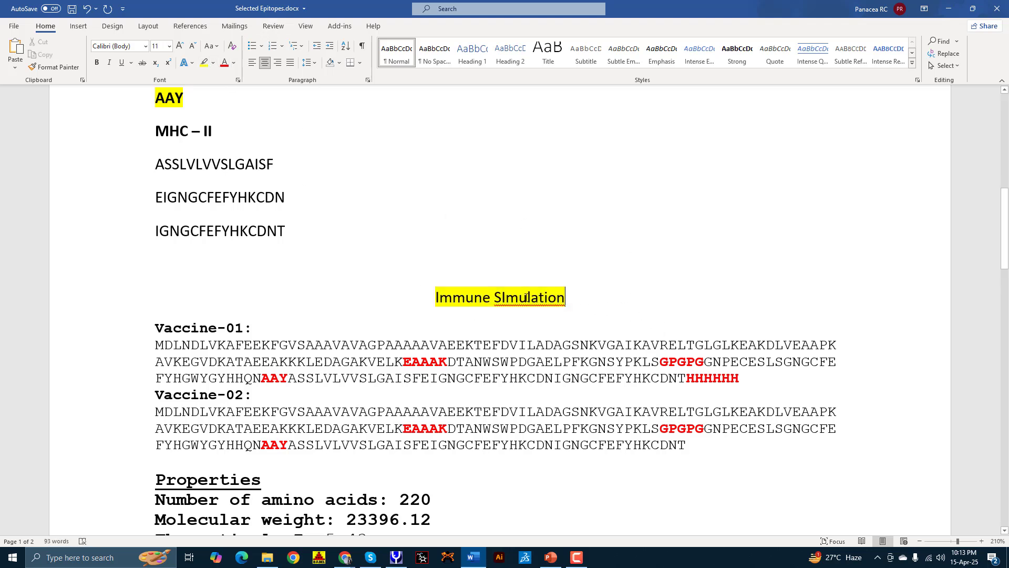
pyautogui.rightClick(535, 306)
pyautogui.click(534, 313)
# Step: Enlarge the Immune Simulation title to 16 points
pyautogui.tripleClick(444, 299)
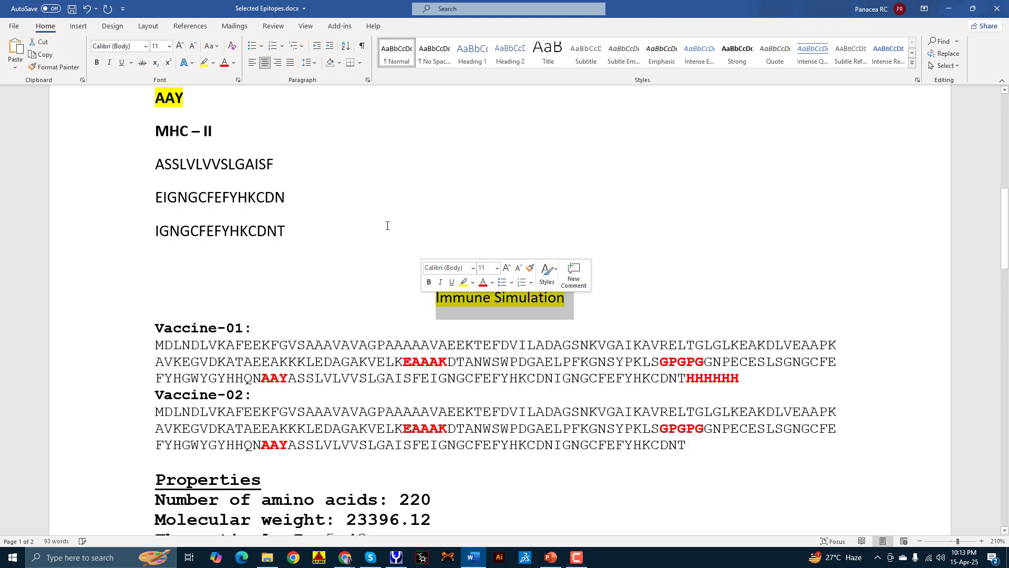
pyautogui.click(182, 47)
pyautogui.click(180, 47)
pyautogui.click(180, 47)
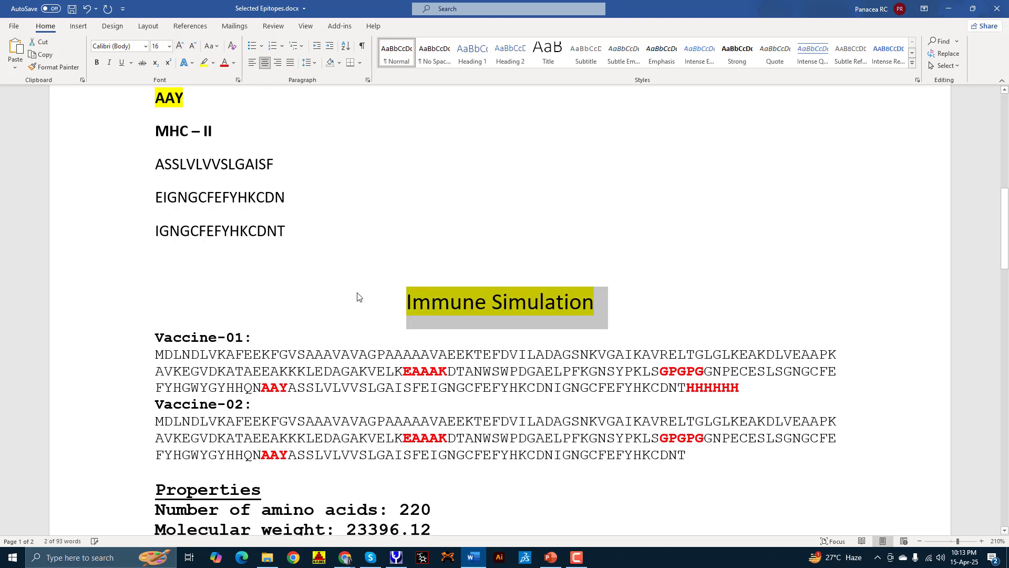
pyautogui.click(362, 306)
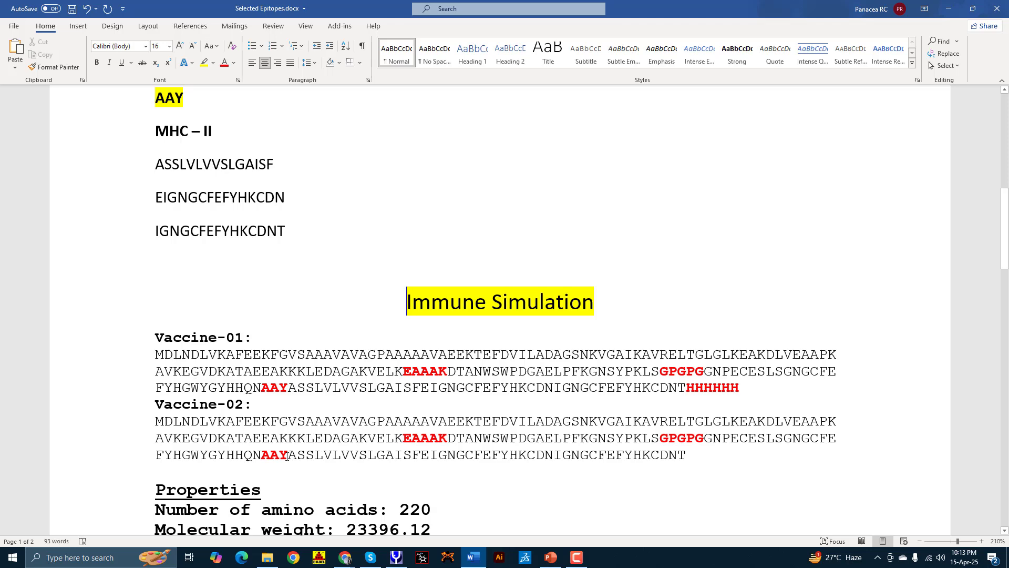
pyautogui.scroll(-4, 187, 361)
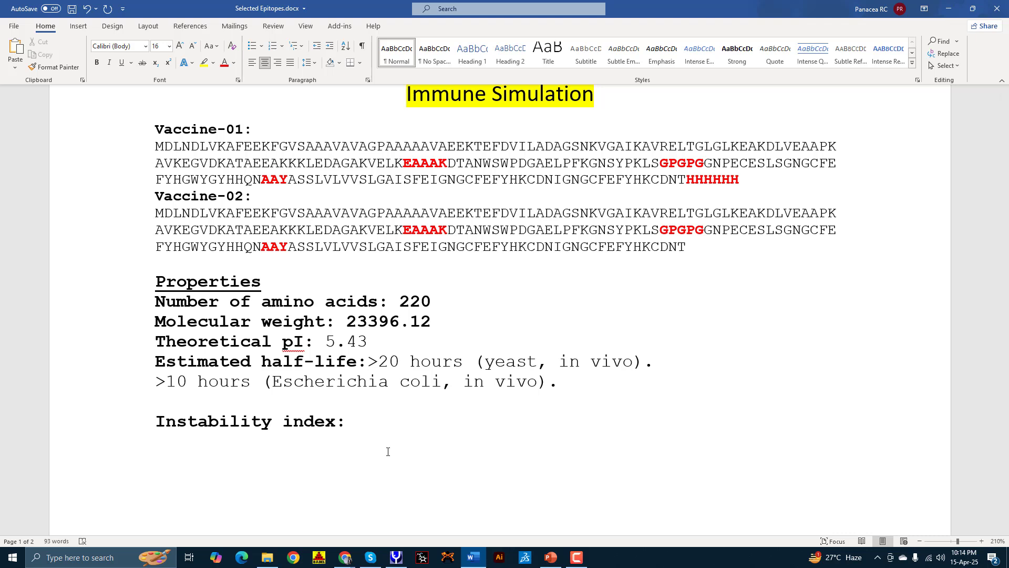
# Step: Add an empty paragraph at the end of the Vaccine-02 sequence
pyautogui.click(714, 253)
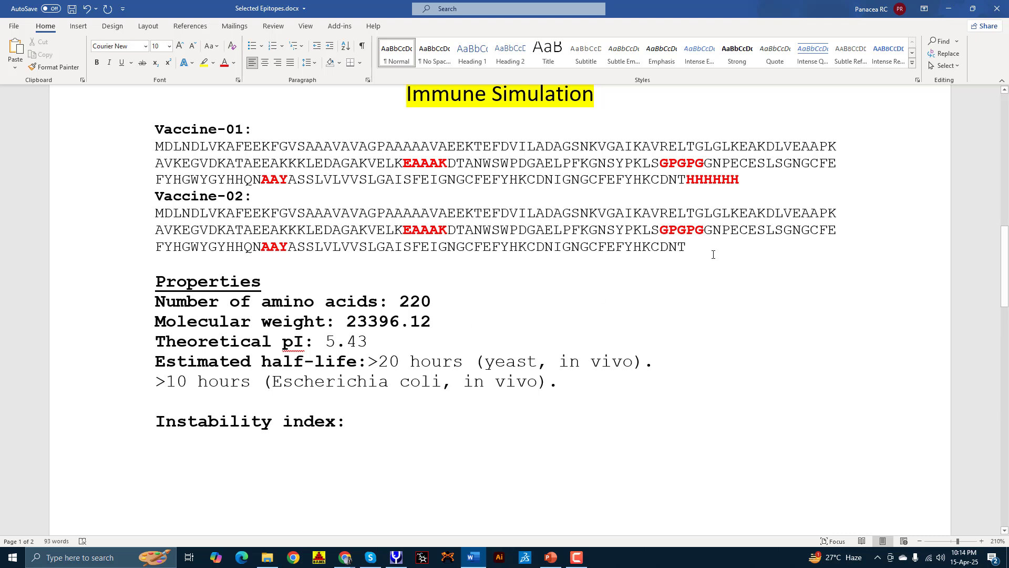
pyautogui.press('Return')
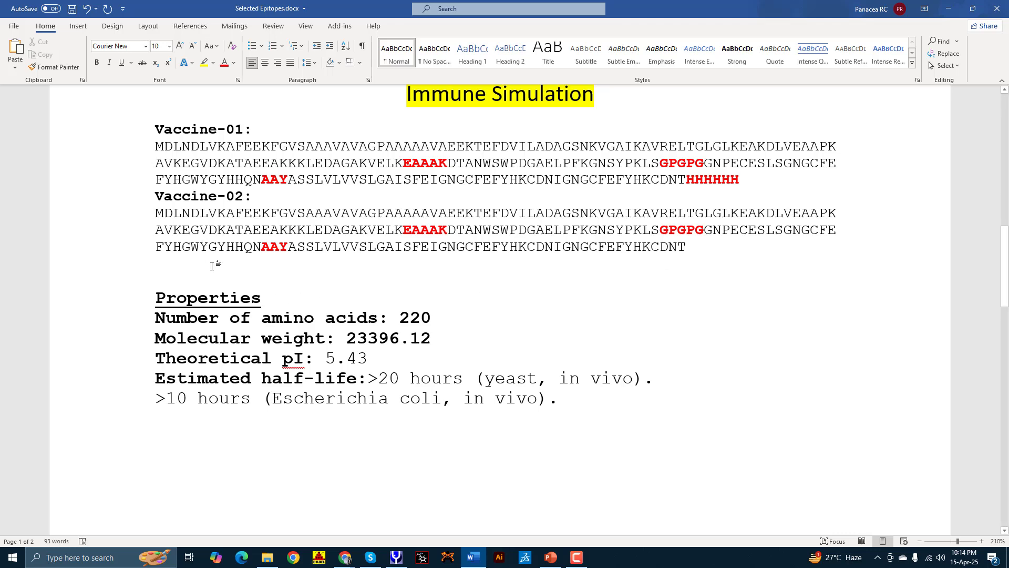
pyautogui.scroll(1, 337, 262)
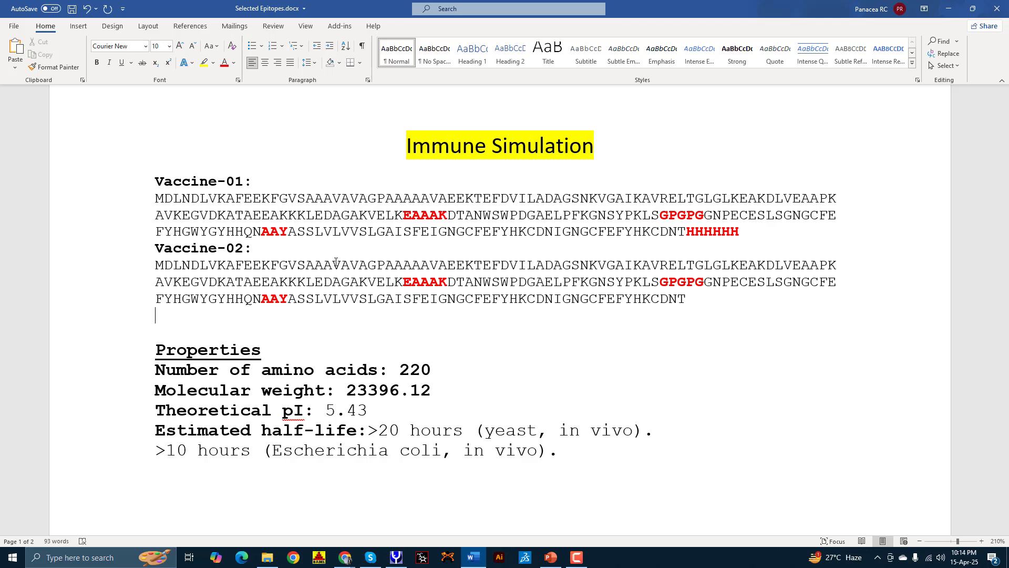
pyautogui.moveTo(345, 557)
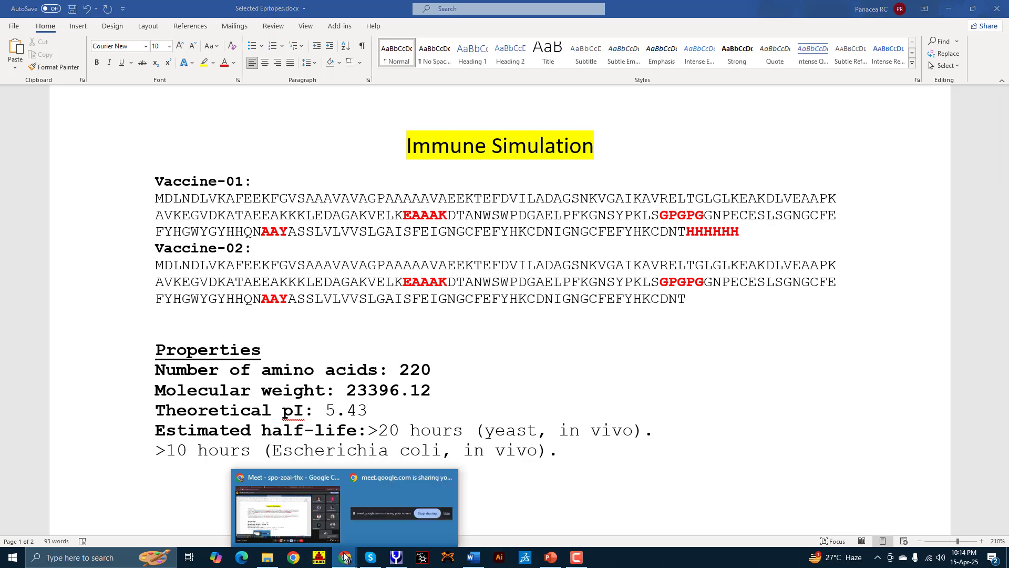
pyautogui.click(302, 528)
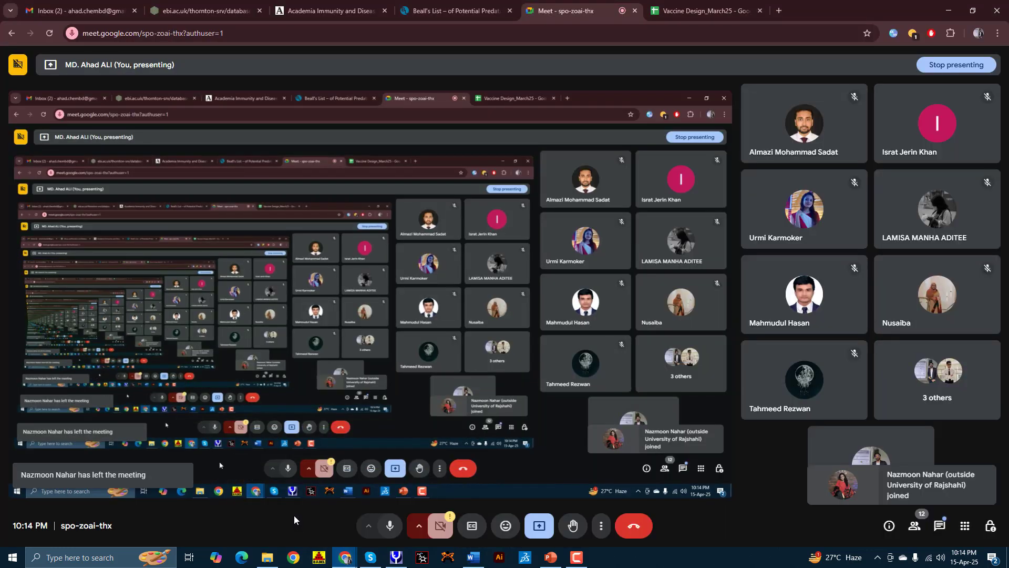
pyautogui.click(929, 558)
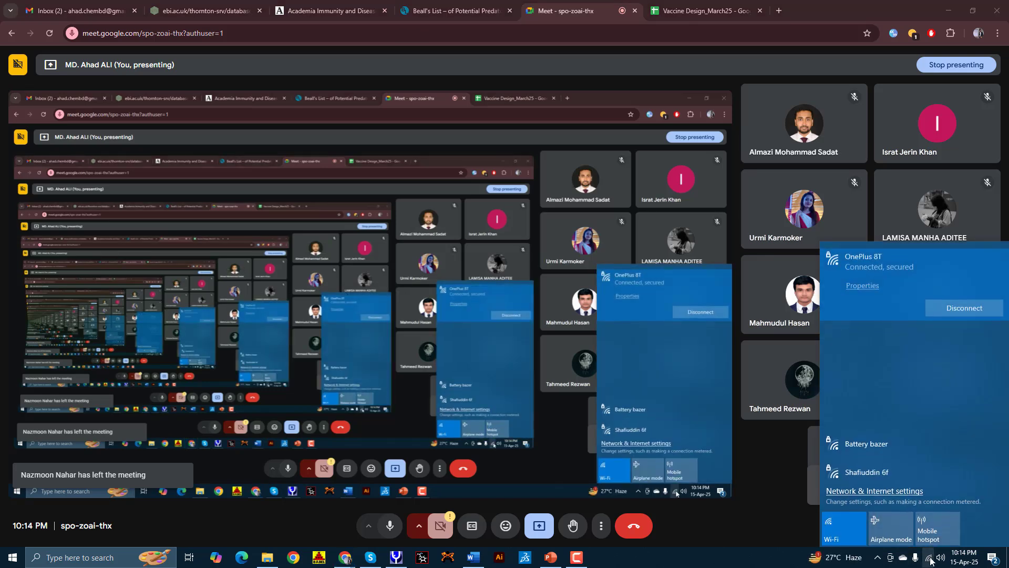
pyautogui.click(930, 558)
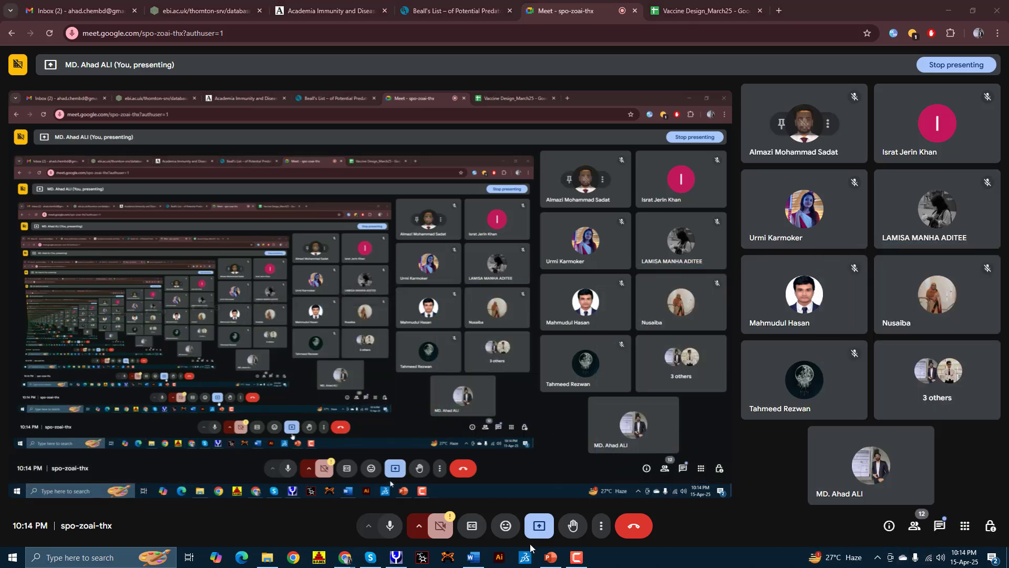
pyautogui.click(478, 542)
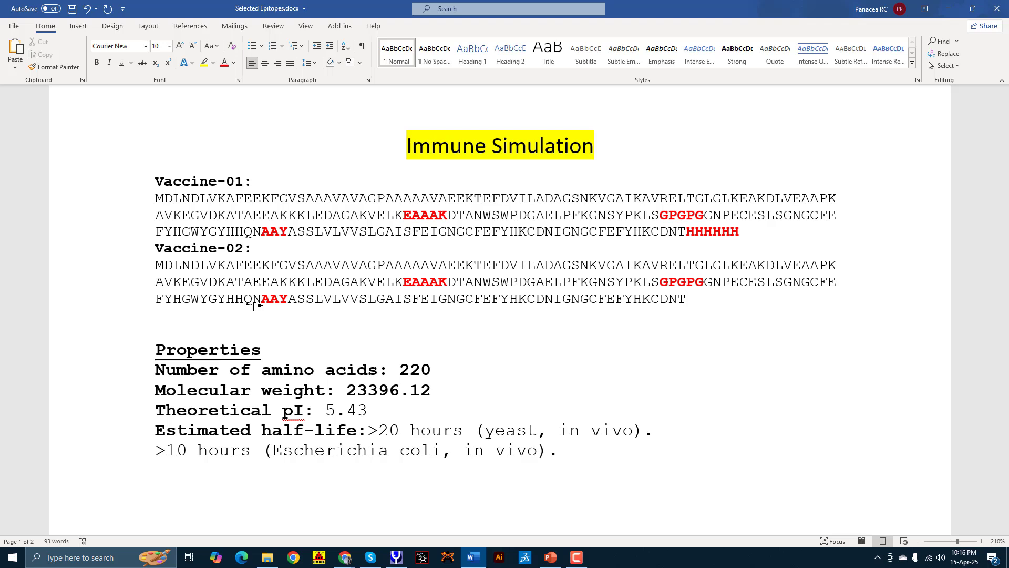
# Step: Insert a blank line above Vaccine-02, select its sequence, and return to the Google Meet window
pyautogui.click(153, 248)
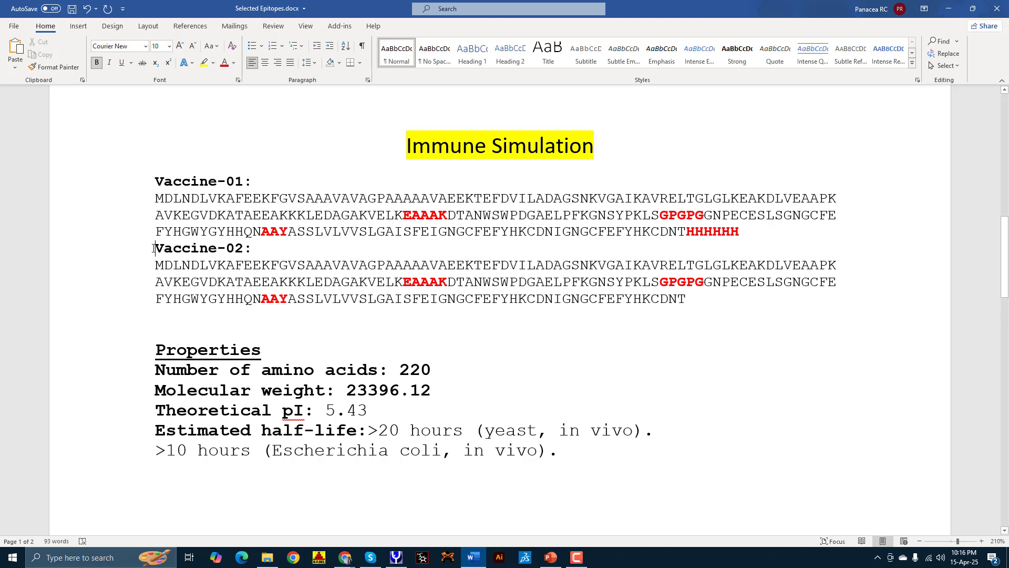
pyautogui.press('Return')
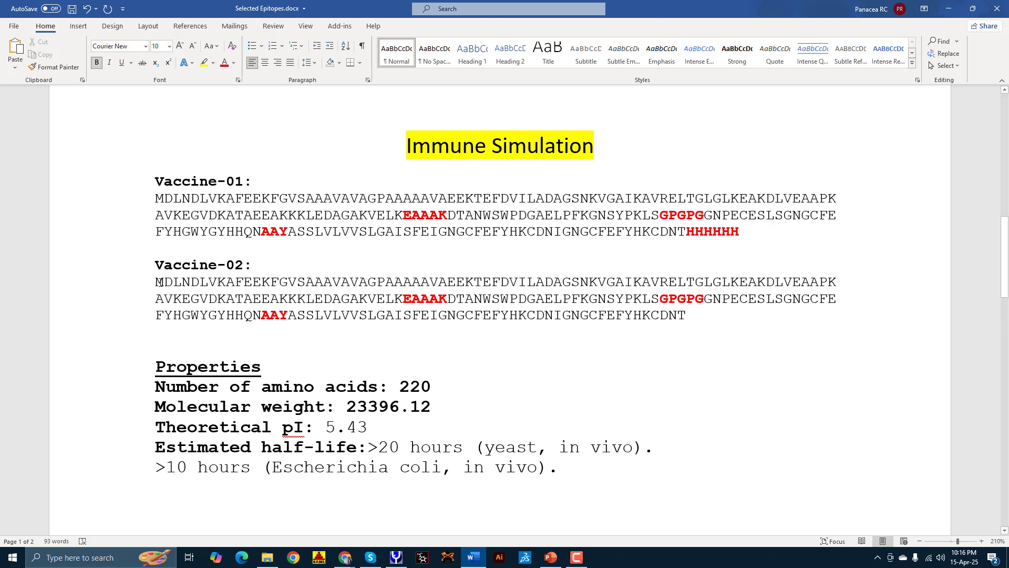
pyautogui.moveTo(160, 282); pyautogui.dragTo(675, 319)
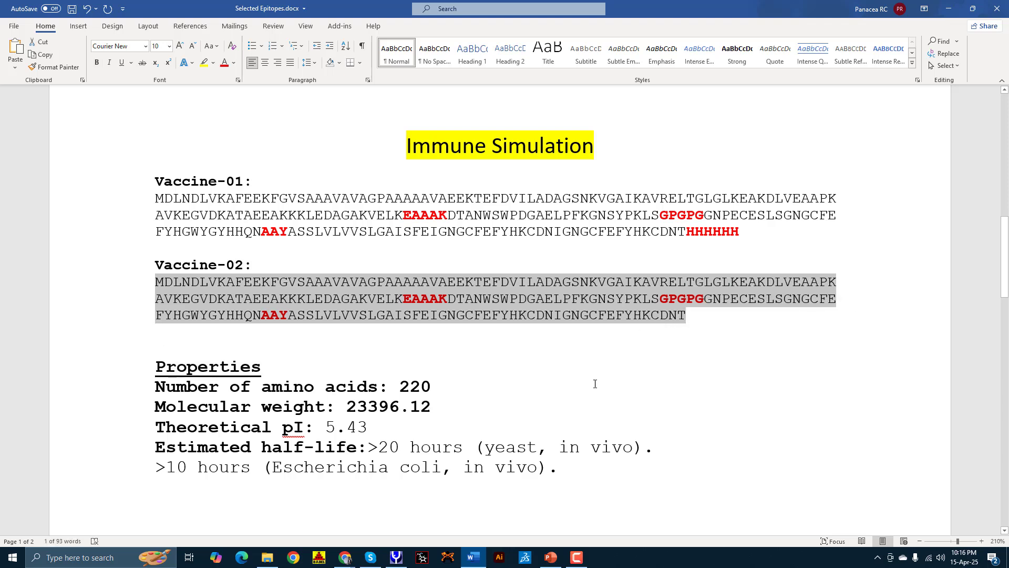
pyautogui.click(345, 557)
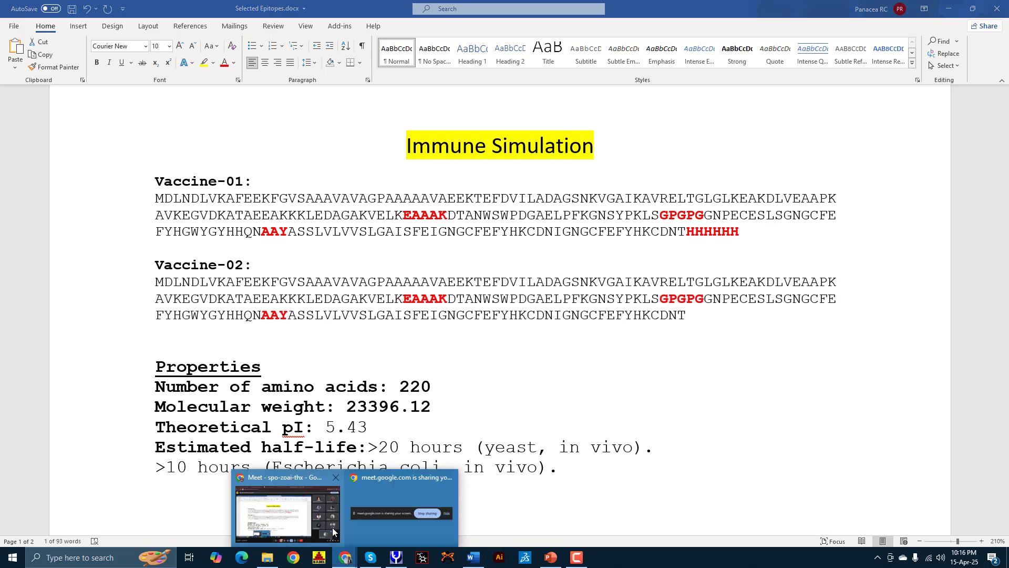
pyautogui.click(286, 502)
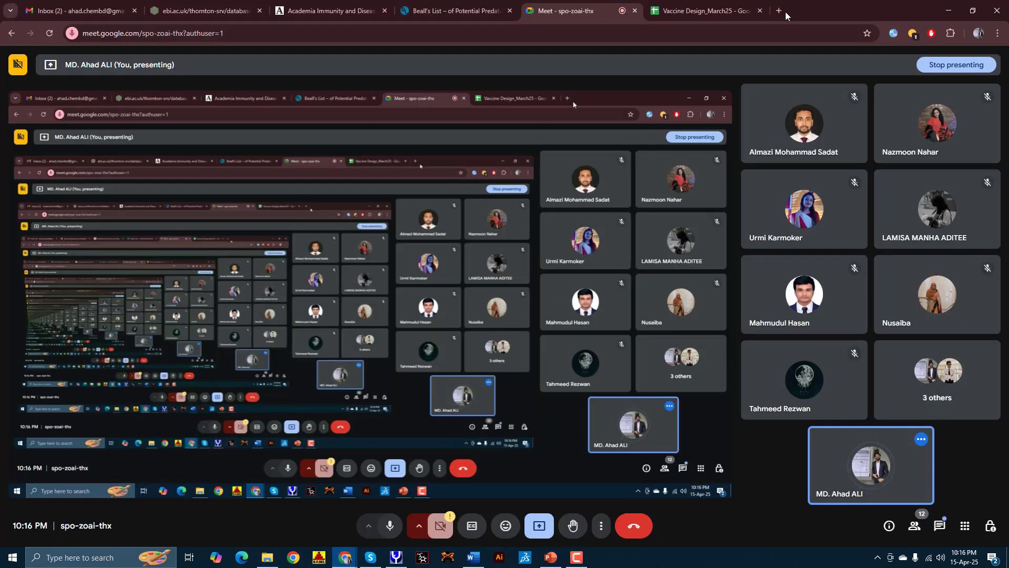
# Step: Open a new tab, close the Meet call panel, and search Google for 'imsimm'
pyautogui.click(778, 11)
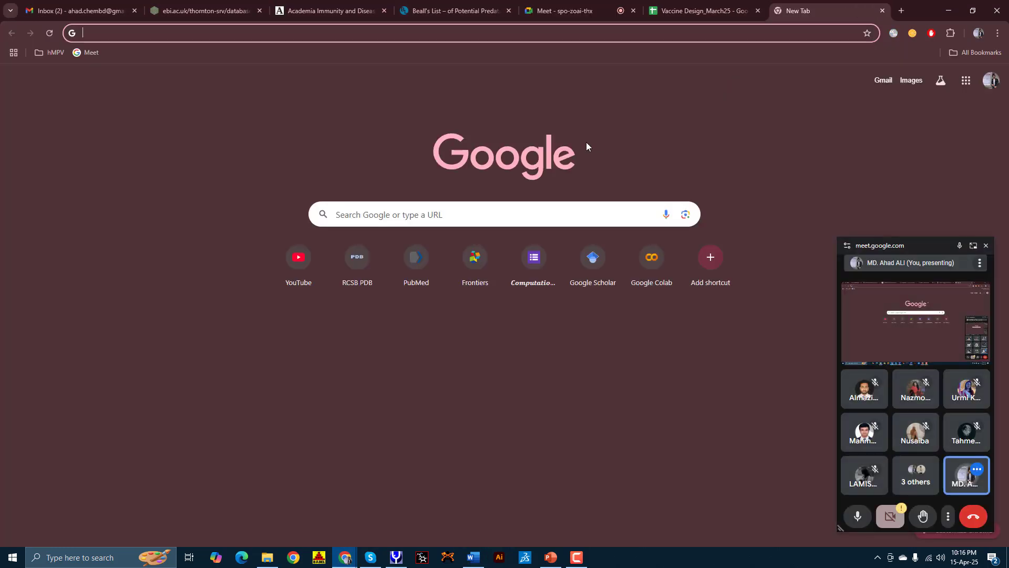
pyautogui.click(984, 244)
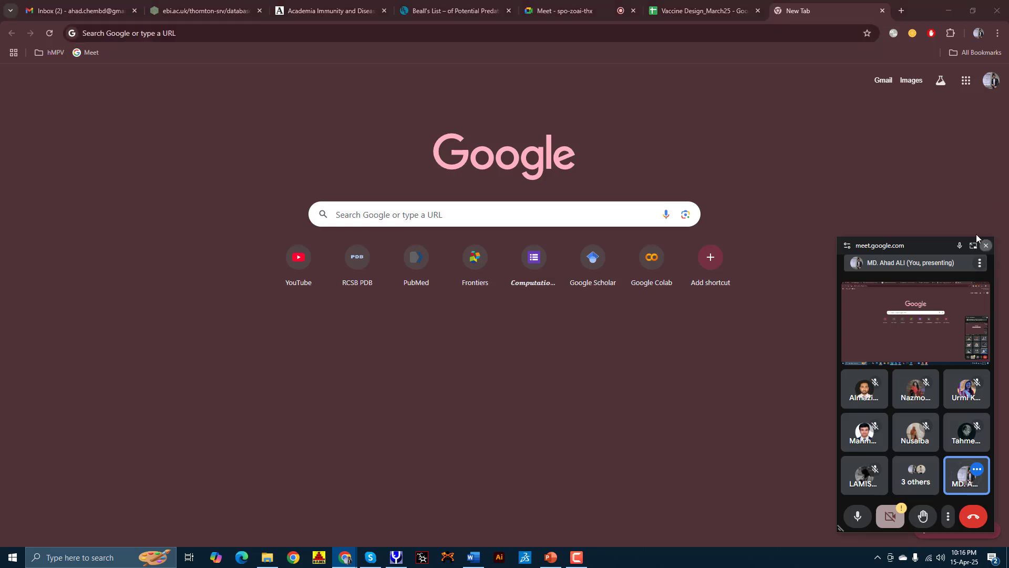
pyautogui.click(445, 33)
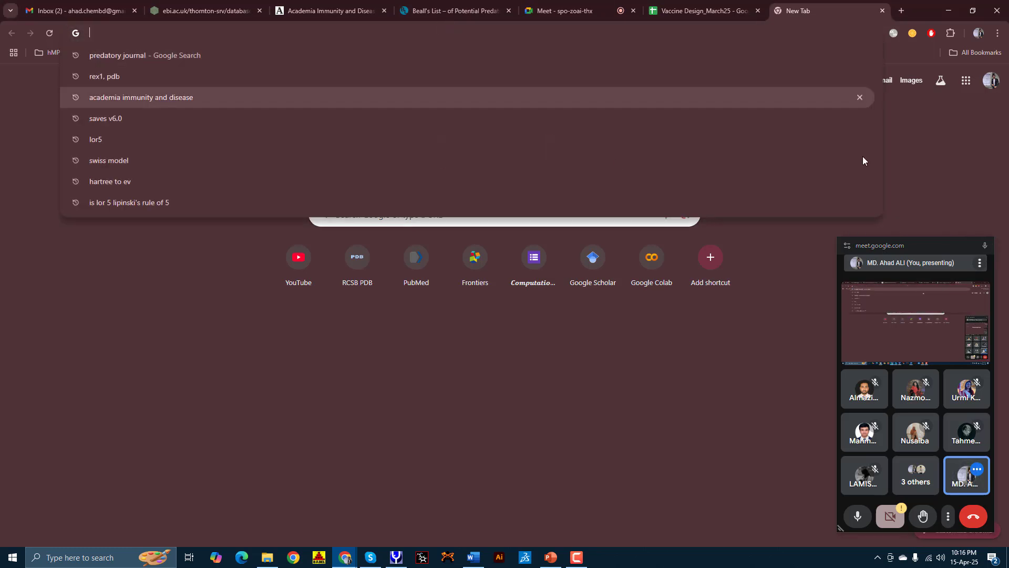
pyautogui.click(986, 247)
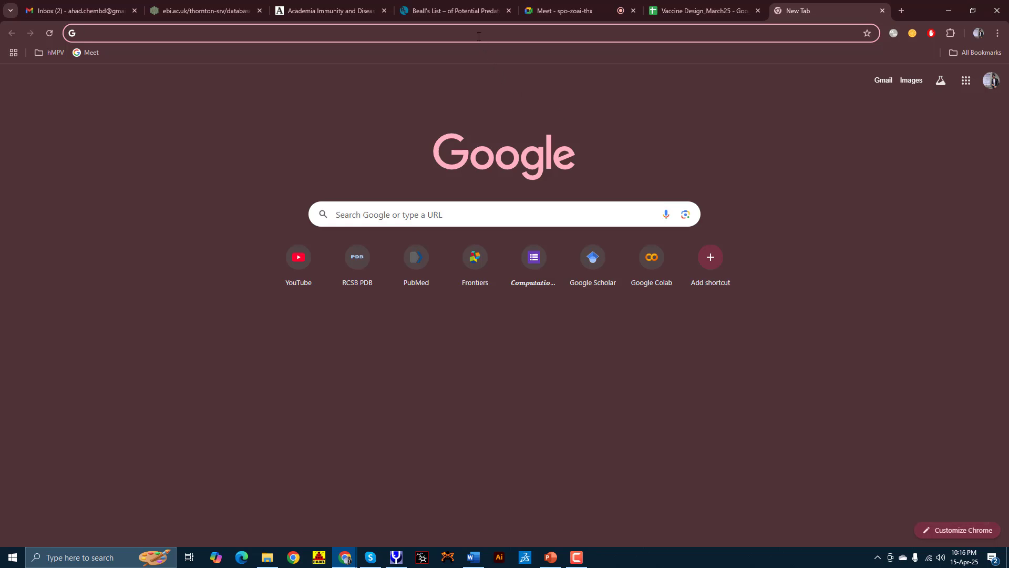
pyautogui.write('im')
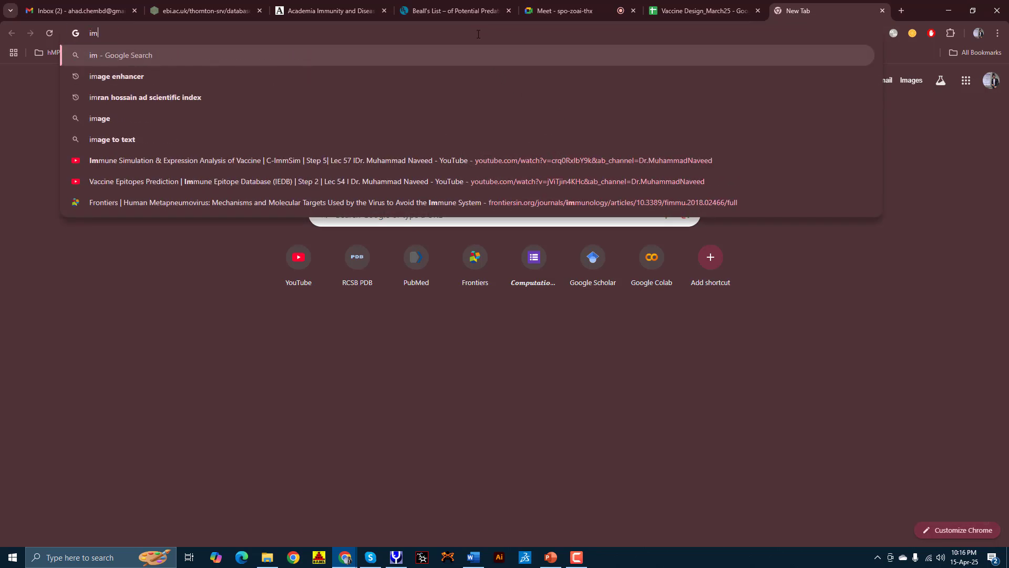
pyautogui.write('simm')
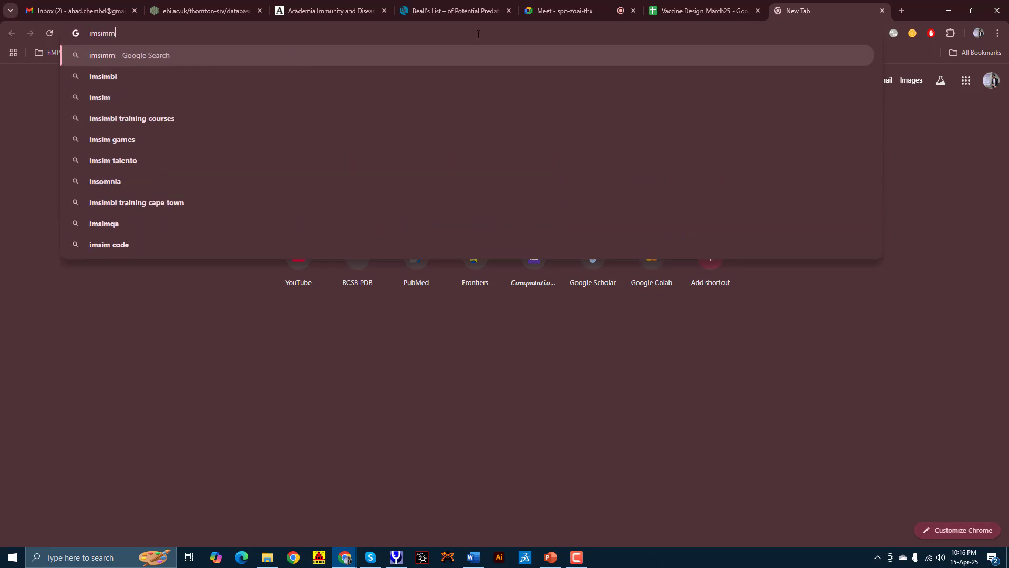
pyautogui.press('Return')
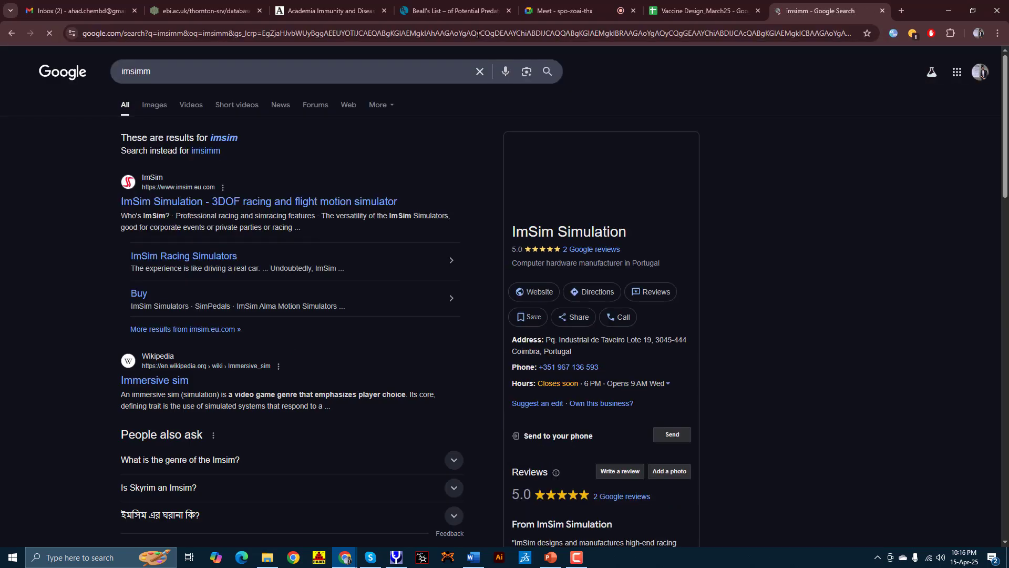
# Step: Revise the search query to 'imsim' and look over the results
pyautogui.doubleClick(132, 71)
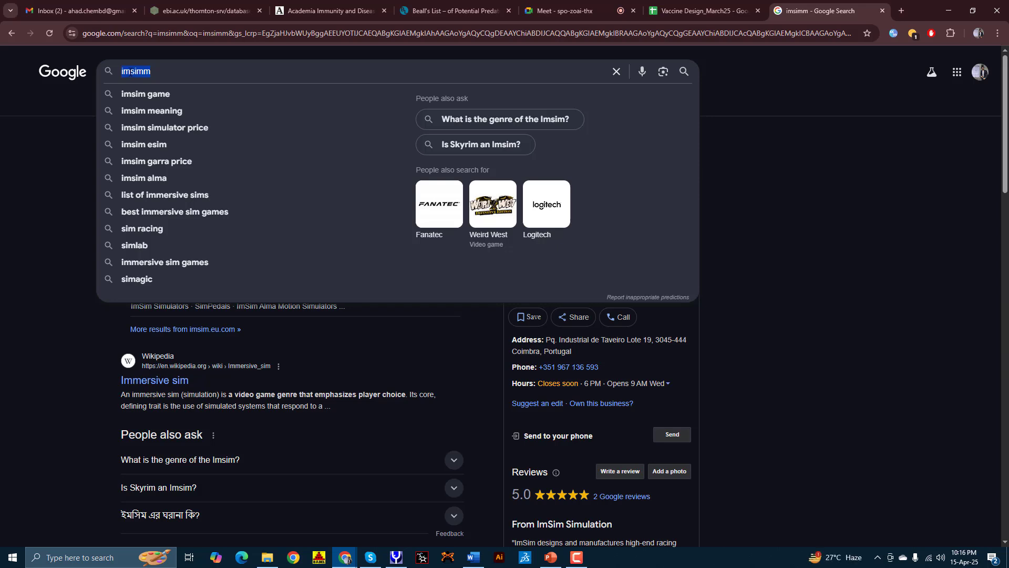
pyautogui.write('Im')
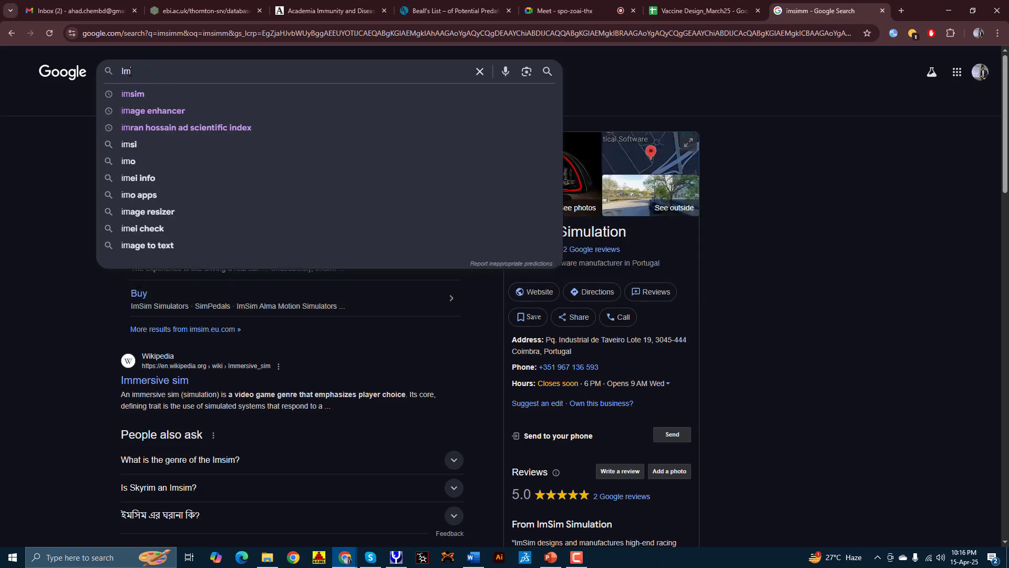
pyautogui.click(144, 95)
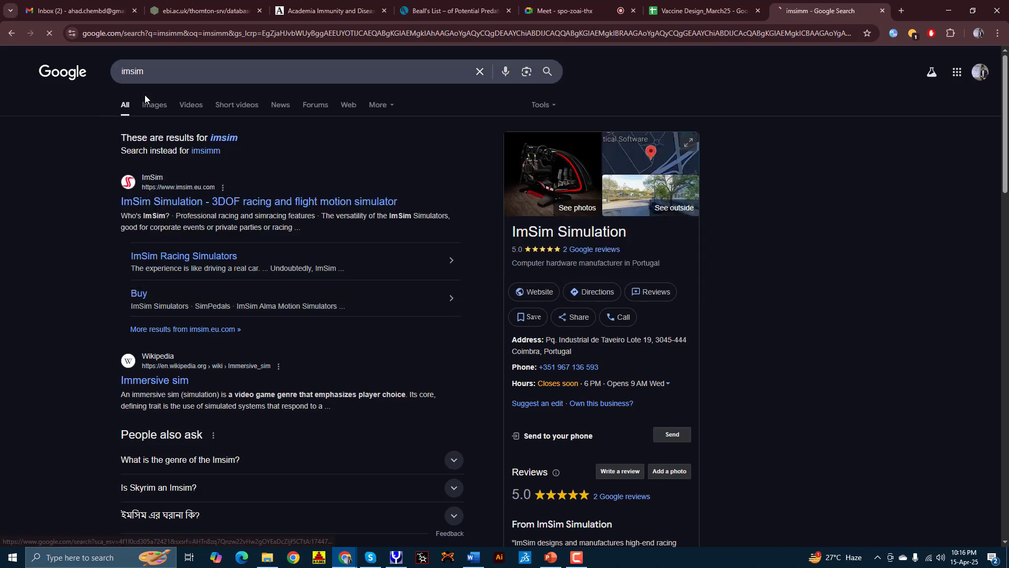
pyautogui.scroll(-5, 126, 211)
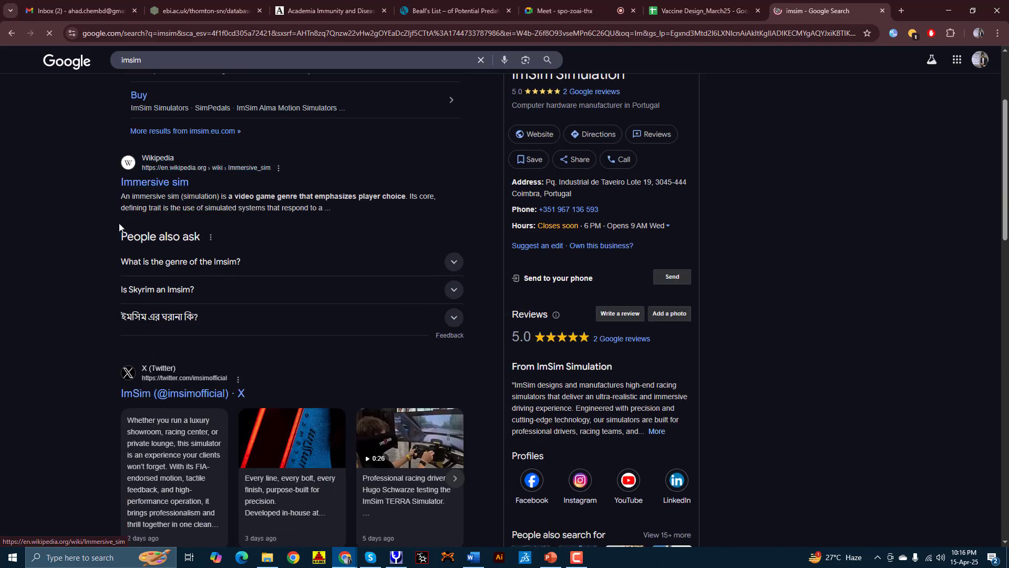
pyautogui.scroll(3, 114, 227)
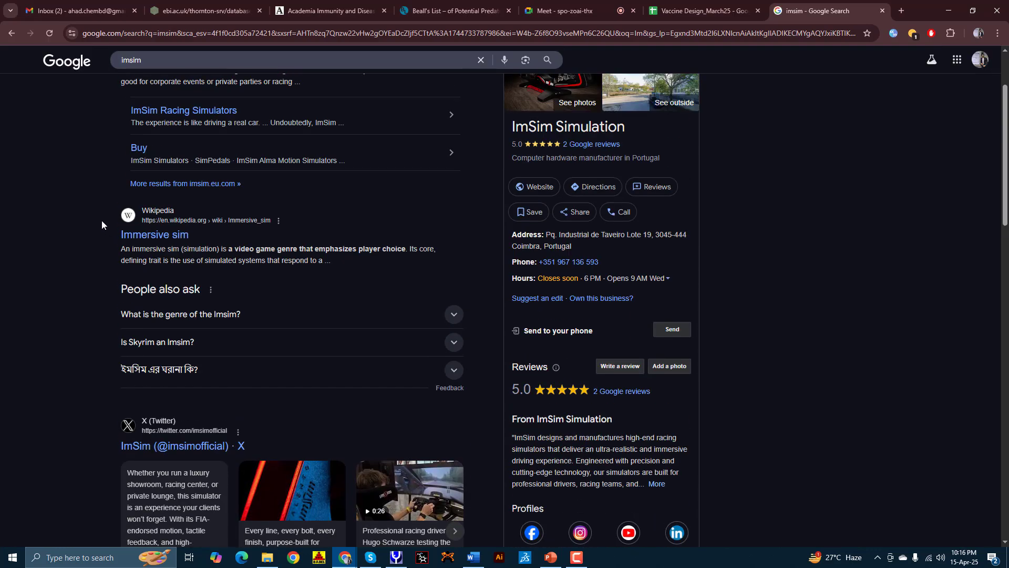
pyautogui.scroll(2, 102, 220)
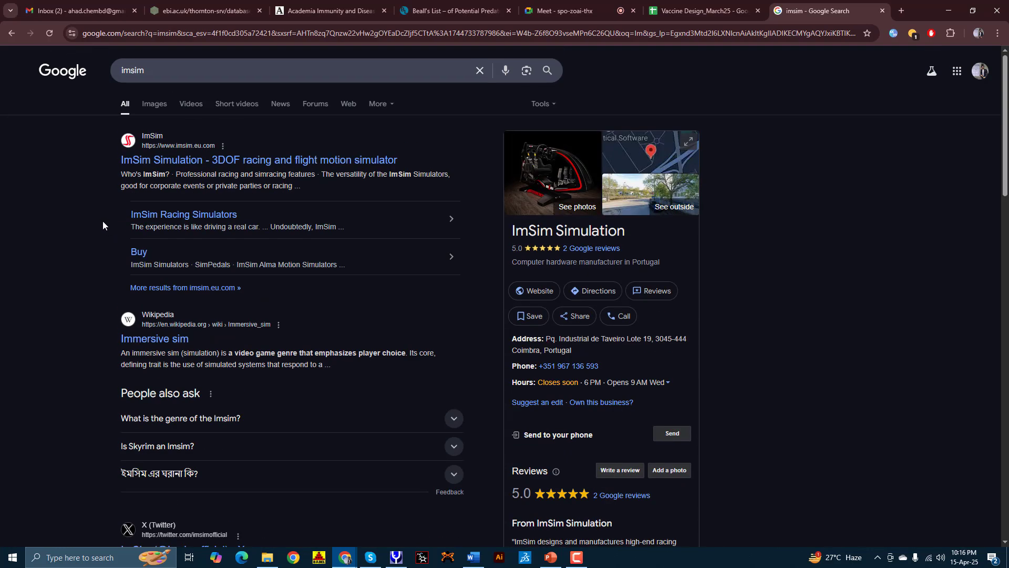
# Step: Correct the query to 'C immsimm' and open options for the C-ImmSim Online result
pyautogui.click(188, 66)
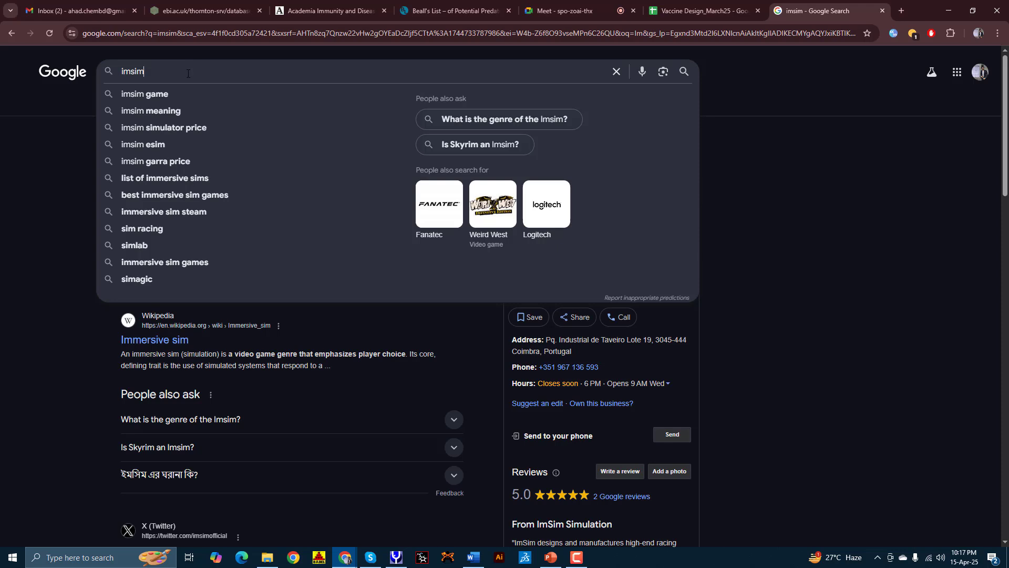
pyautogui.click(134, 66)
pyautogui.write('m')
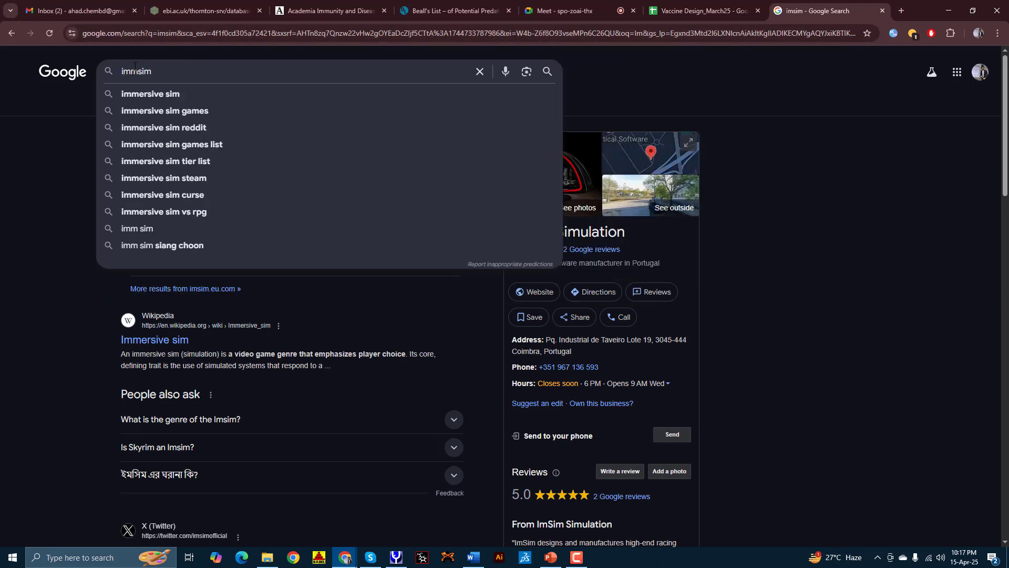
pyautogui.write('m')
pyautogui.press('Home')
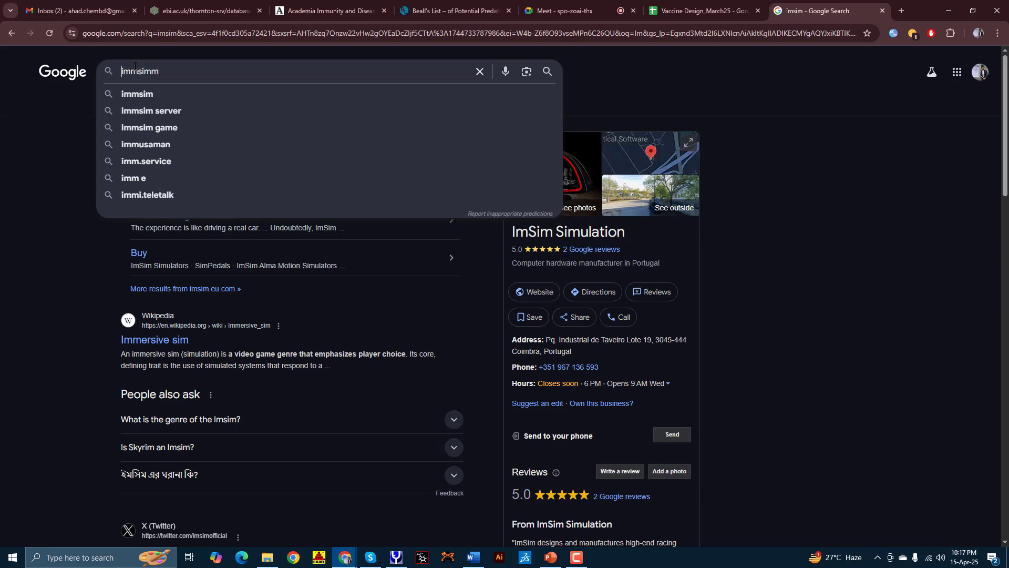
pyautogui.write('C')
pyautogui.press('Return')
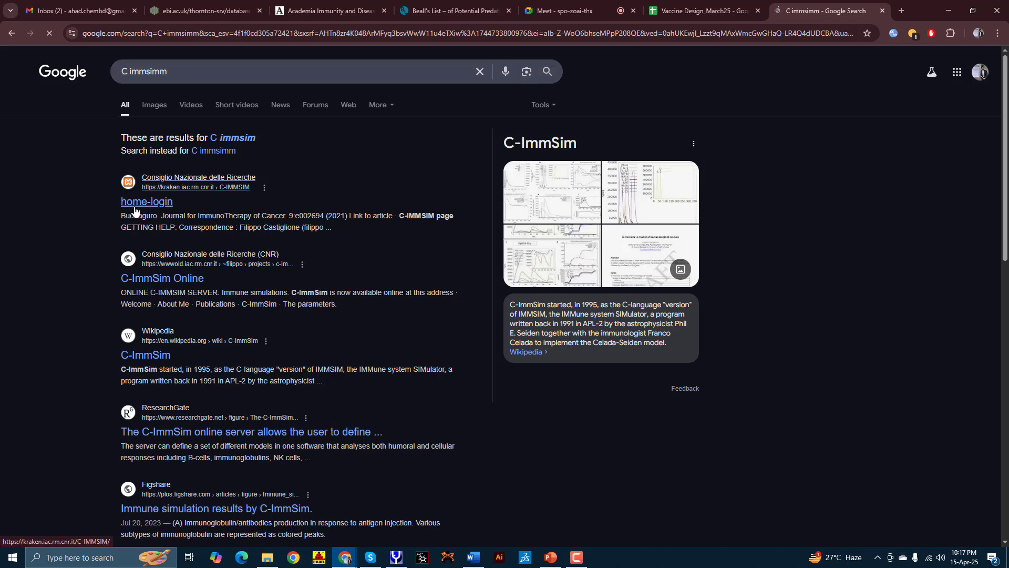
pyautogui.rightClick(149, 279)
# Step: Open the C-ImmSim Online page, follow the server address, and close the extra info tab
pyautogui.click(199, 291)
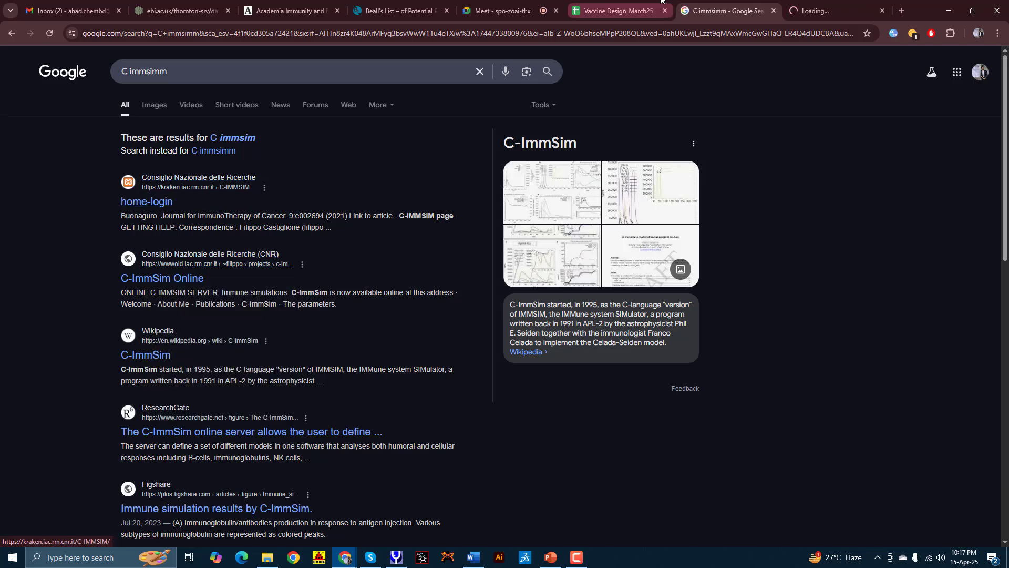
pyautogui.click(160, 203)
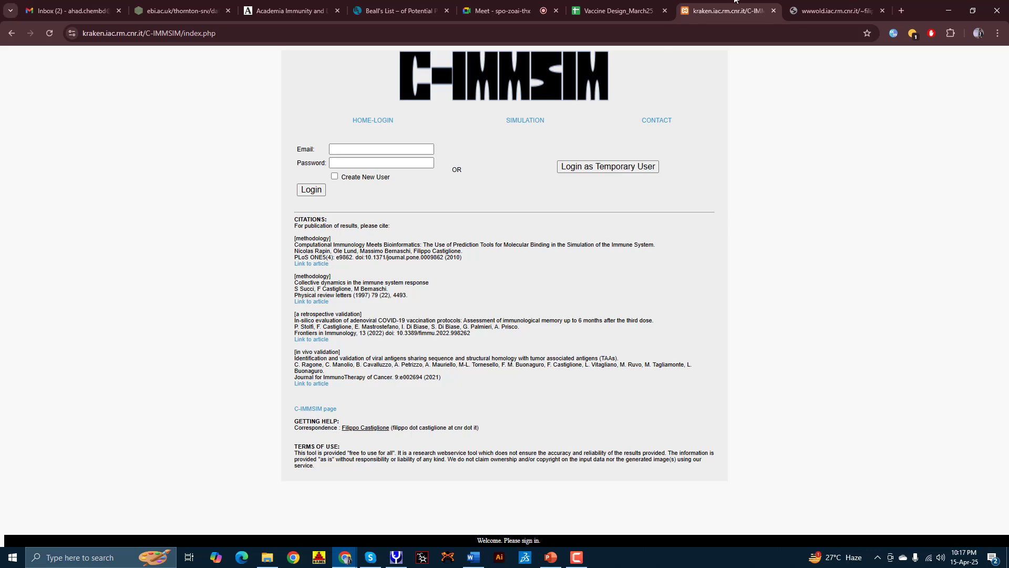
pyautogui.click(810, 3)
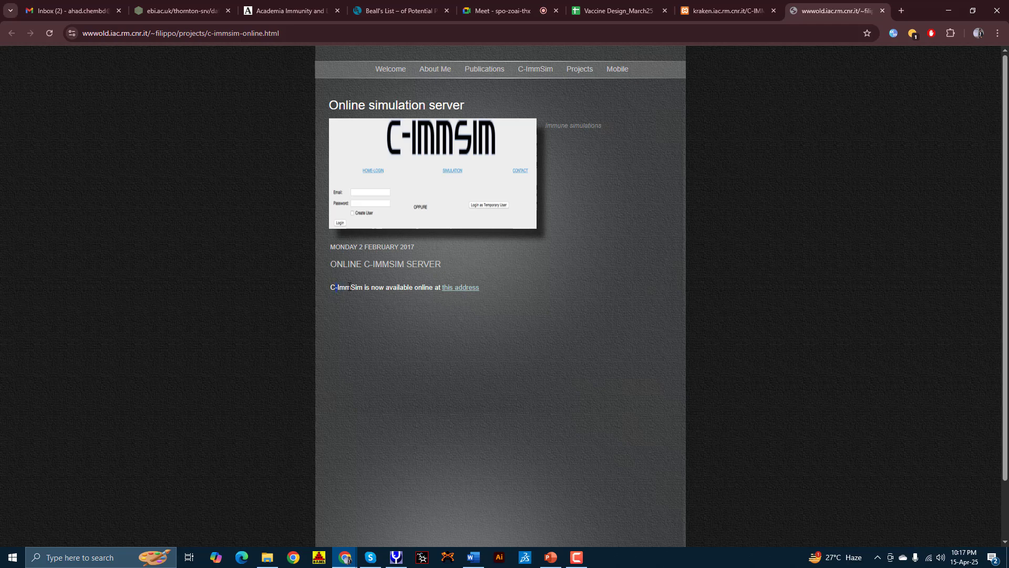
pyautogui.moveTo(350, 287)
pyautogui.mouseDown()
pyautogui.moveTo(436, 287)
pyautogui.moveTo(352, 290)
pyautogui.mouseUp()
pyautogui.click(458, 293)
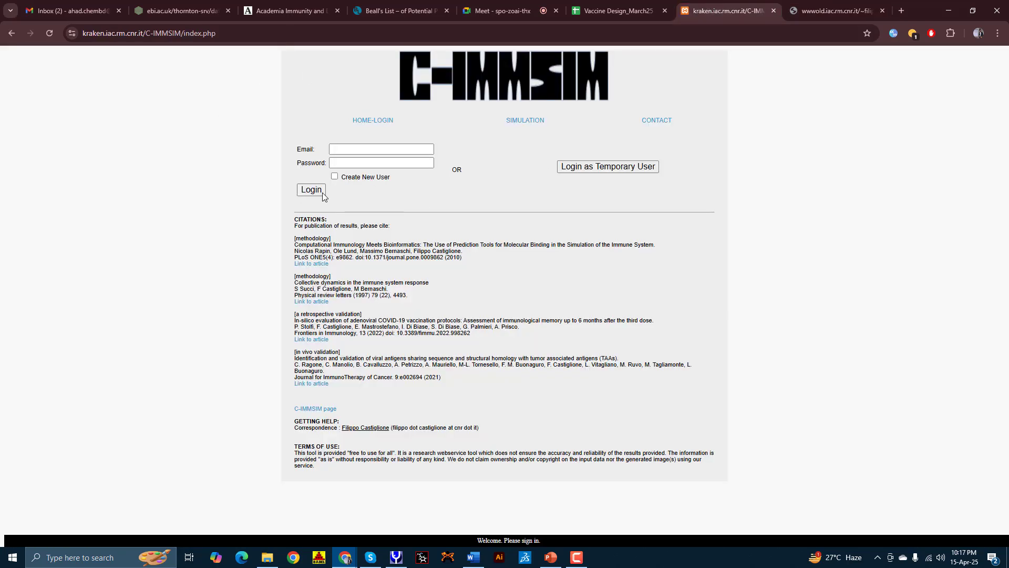
pyautogui.click(883, 11)
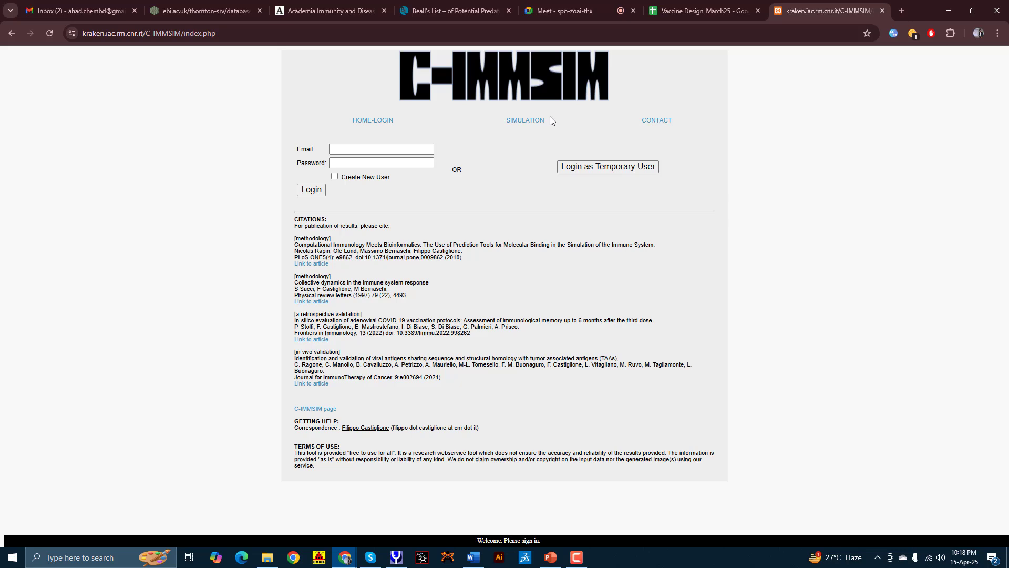
# Step: Sign in to the C-ImmSim server as a temporary user
pyautogui.click(382, 149)
pyautogui.click(335, 177)
pyautogui.click(334, 177)
pyautogui.click(411, 148)
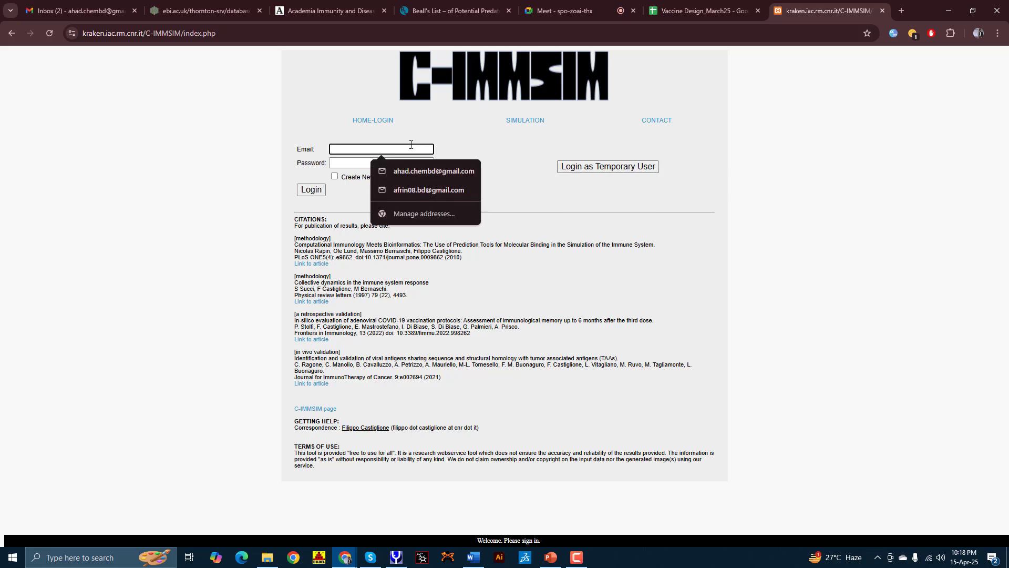
pyautogui.click(517, 161)
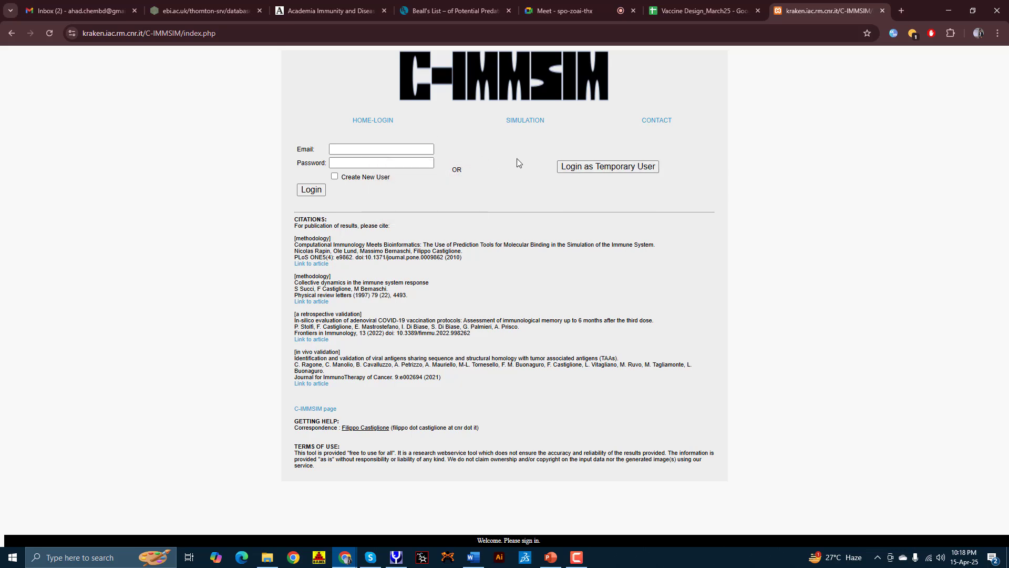
pyautogui.click(626, 167)
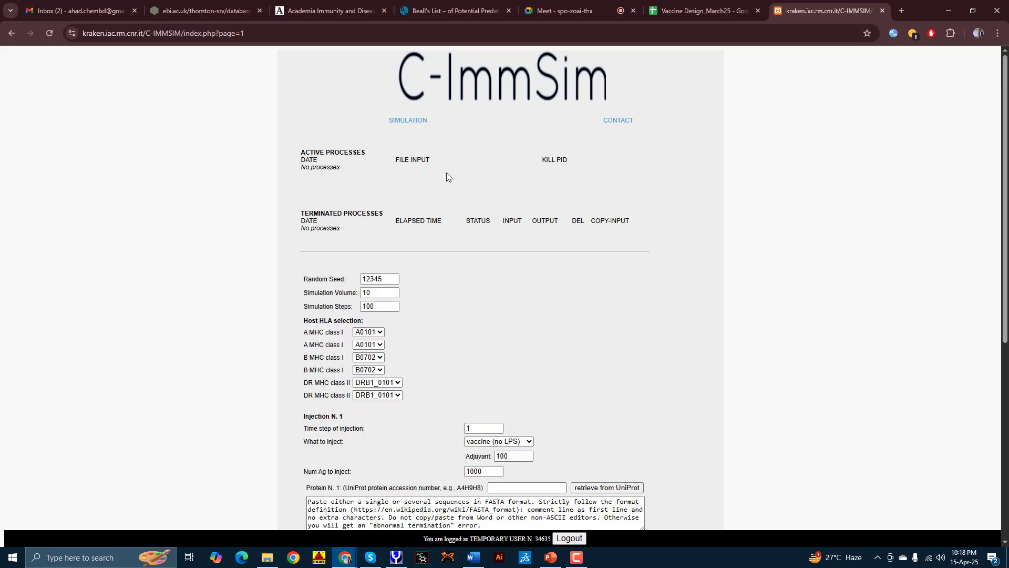
pyautogui.scroll(-1, 446, 178)
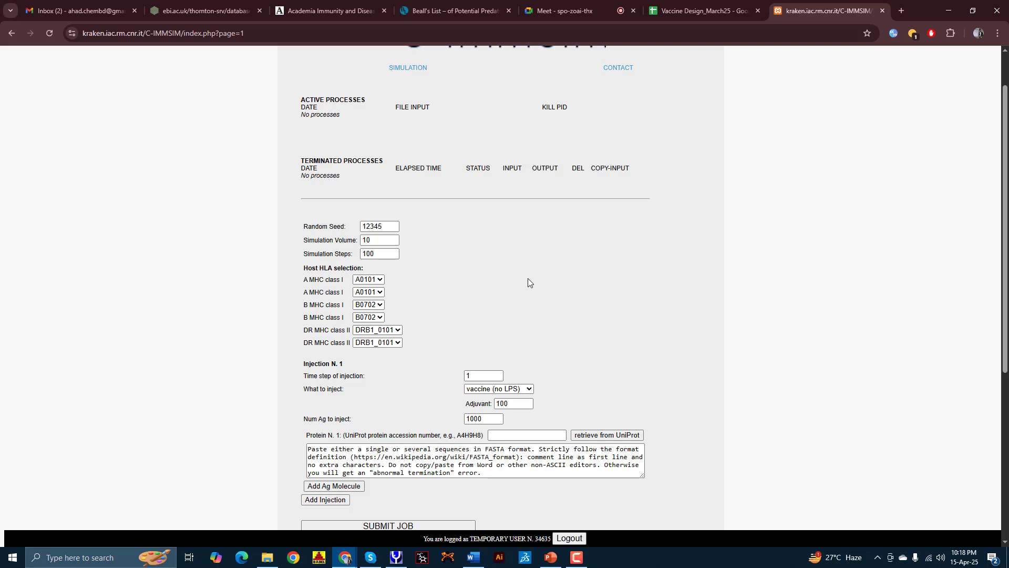
pyautogui.scroll(1, 456, 247)
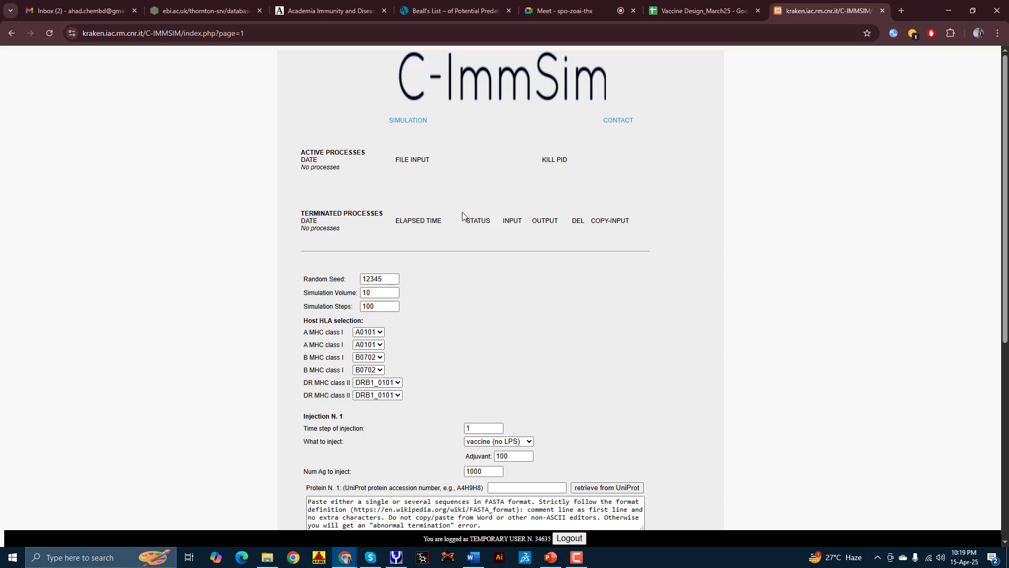
pyautogui.scroll(-2, 436, 242)
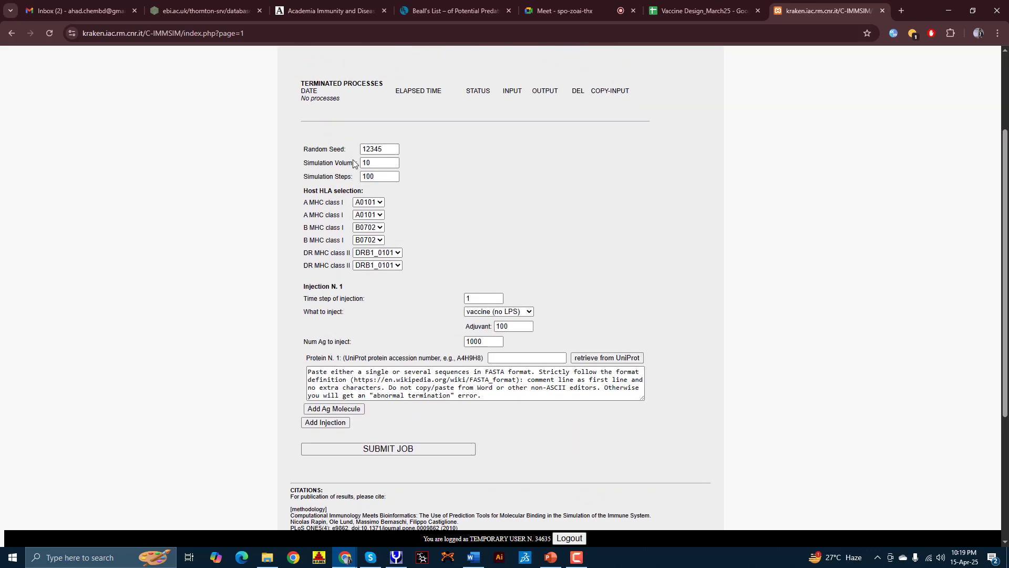
pyautogui.scroll(2, 354, 163)
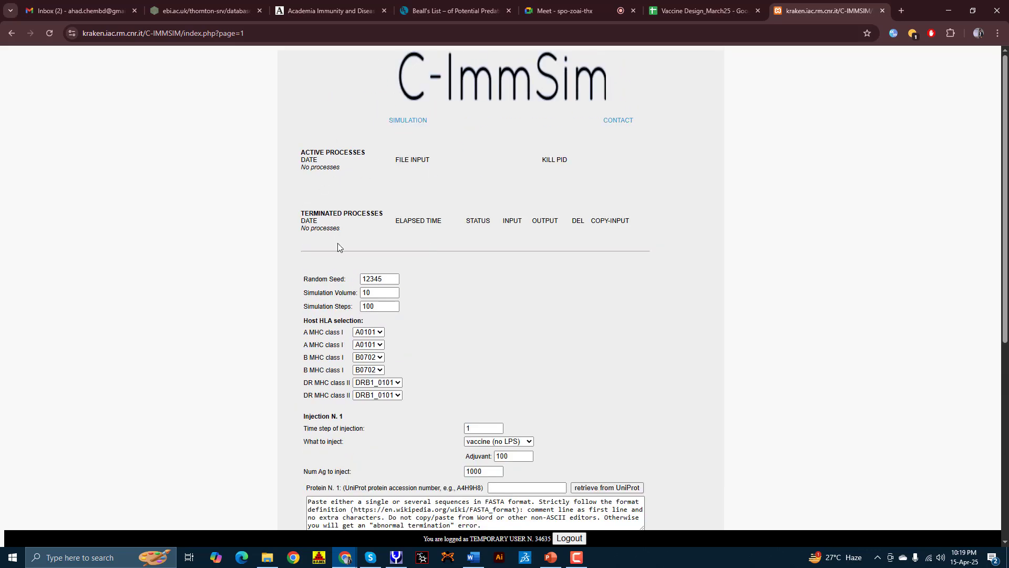
pyautogui.scroll(-3, 346, 364)
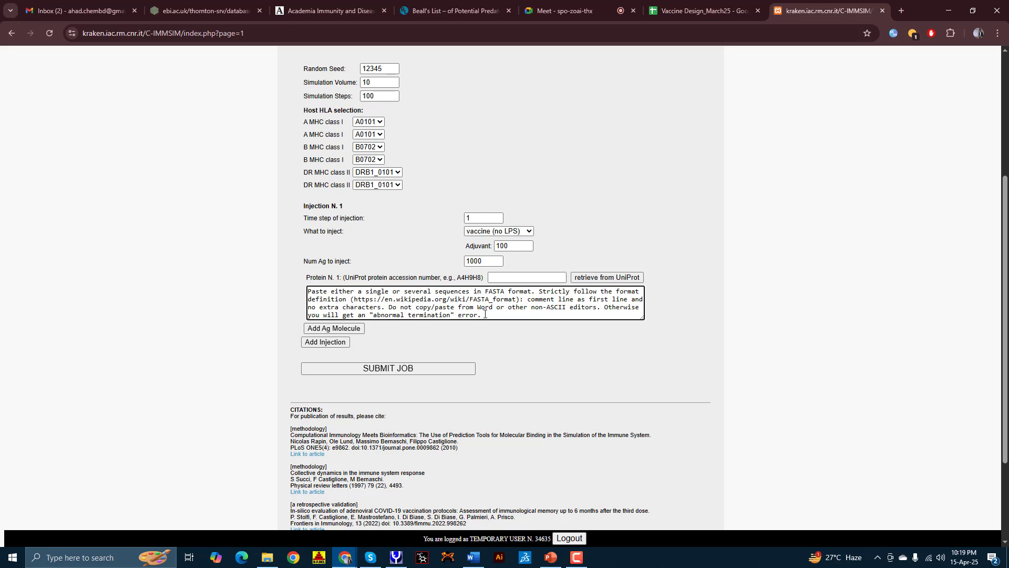
pyautogui.moveTo(484, 315); pyautogui.dragTo(532, 293)
pyautogui.click(483, 293)
# Step: Replace the antigen placeholder with '>' and the pasted vaccine sequence starting MDLNDLVKAFEEKFGVSAAAVAVAG
pyautogui.click(389, 307)
pyautogui.hotkey('ctrl', 'a')
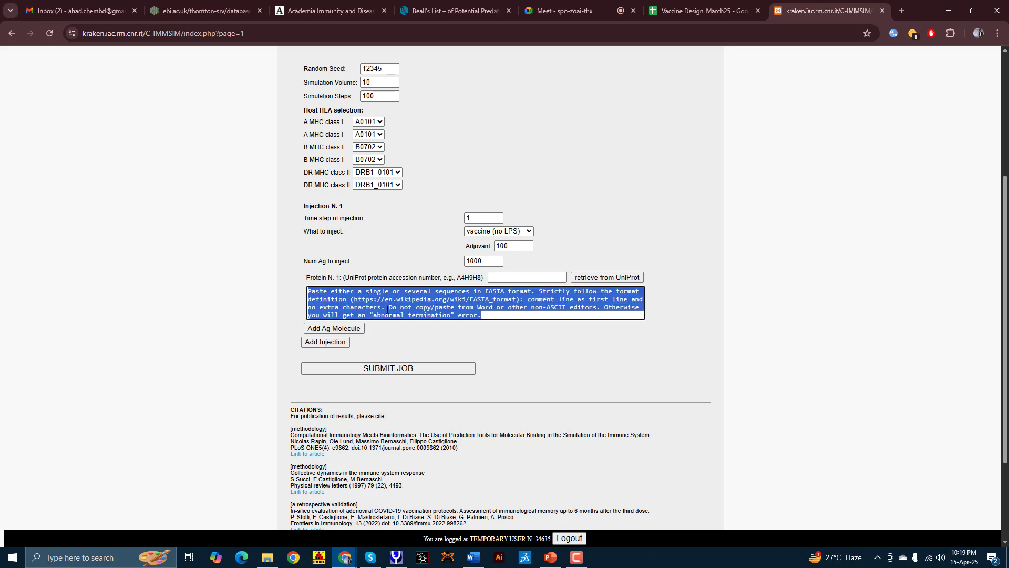
pyautogui.press('BackSpace')
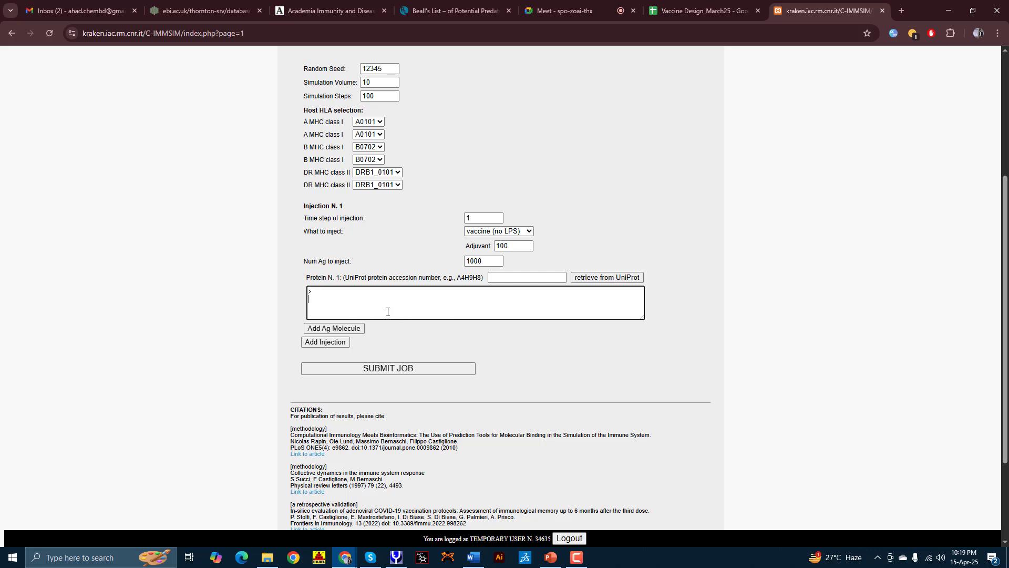
pyautogui.write('>')
pyautogui.press('Return')
pyautogui.write('MDLNDLVKAFEEKFGVSAAAVAVAGPAAAAAVAEEKTEFDVILADAGSNKVGAIKAVRELTGLGLKEAKDLVEAAPKAVKEGVDKATAEEAKKKLEDAGAKVELKEAAAKDTANWSWPDGAELPFKGNSYPKLSGPGPGGNPECESLSGNGCFEFYHGWYGYHHQNAAYASSLVLVVSLGAISFEIGNGCFEFYHKCDNIGNGCFEFYHKCDNT')
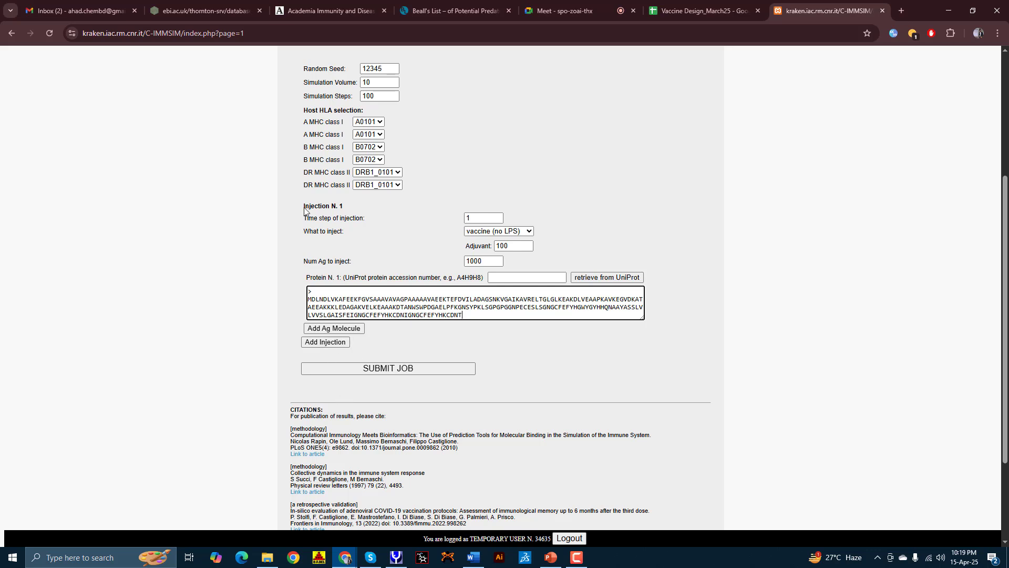
pyautogui.moveTo(304, 207); pyautogui.dragTo(359, 209)
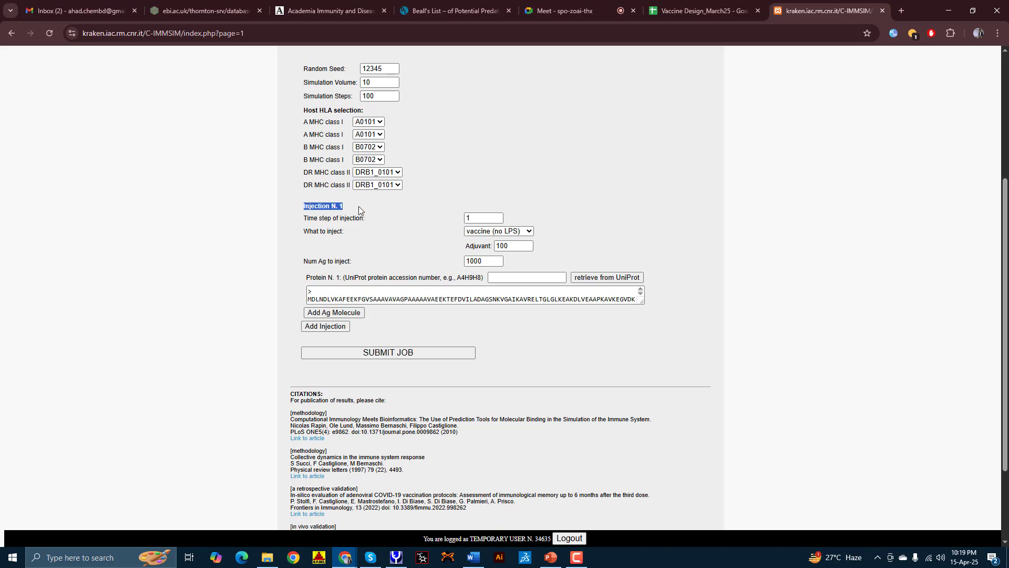
pyautogui.click(358, 251)
pyautogui.scroll(-5, 399, 294)
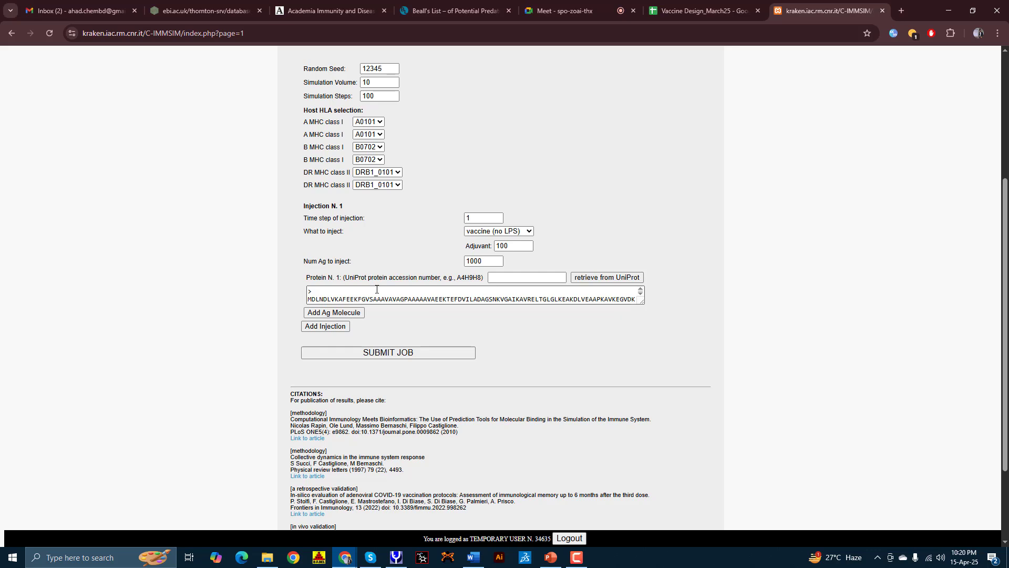
# Step: Submit the job, then proceed past the certificate warning to the 150.146.2.1 server
pyautogui.click(428, 356)
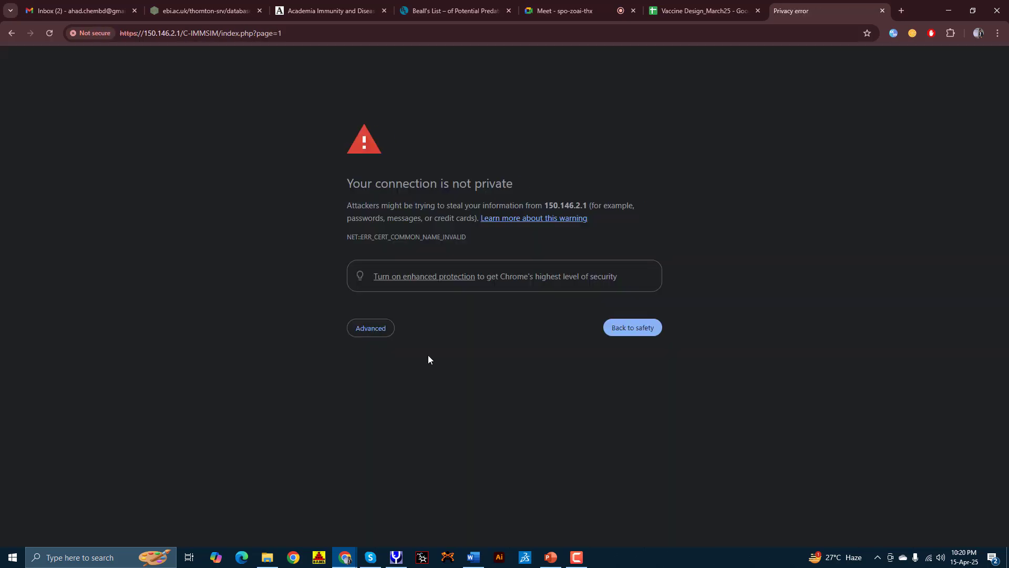
pyautogui.click(366, 329)
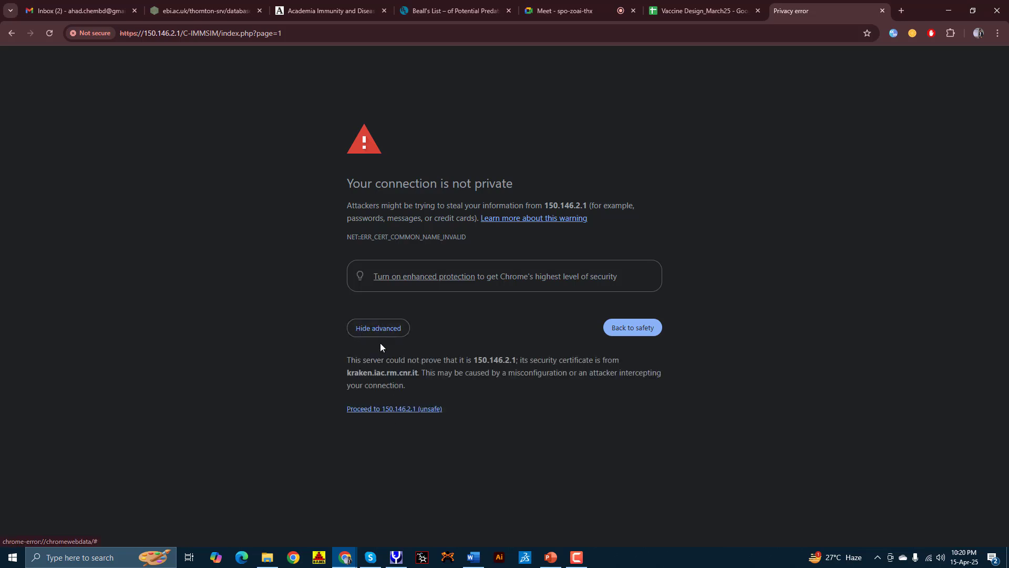
pyautogui.click(361, 330)
pyautogui.click(378, 333)
pyautogui.click(389, 410)
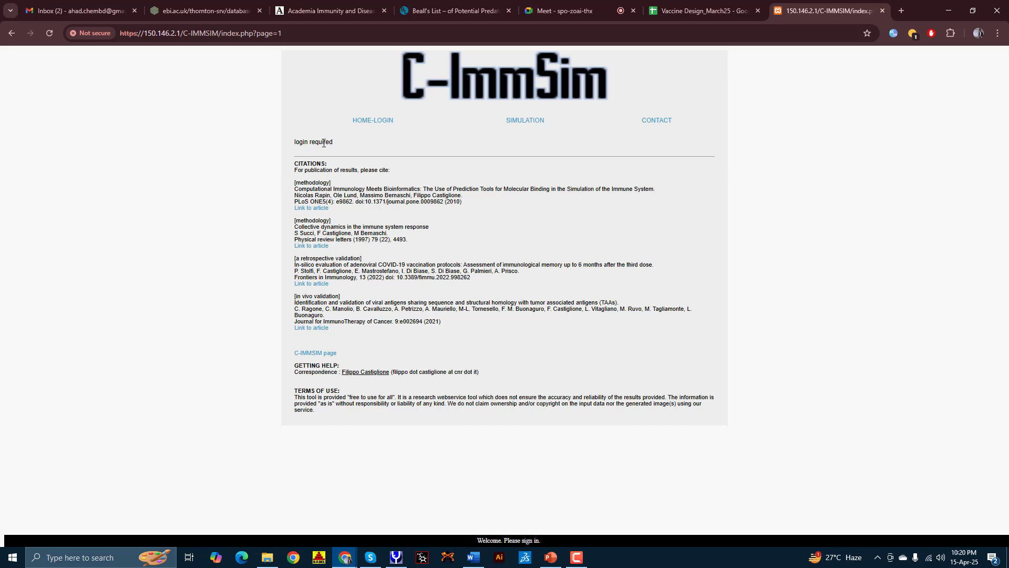
# Step: Go back to the C-ImmSim HOME-LOGIN page
pyautogui.click(384, 124)
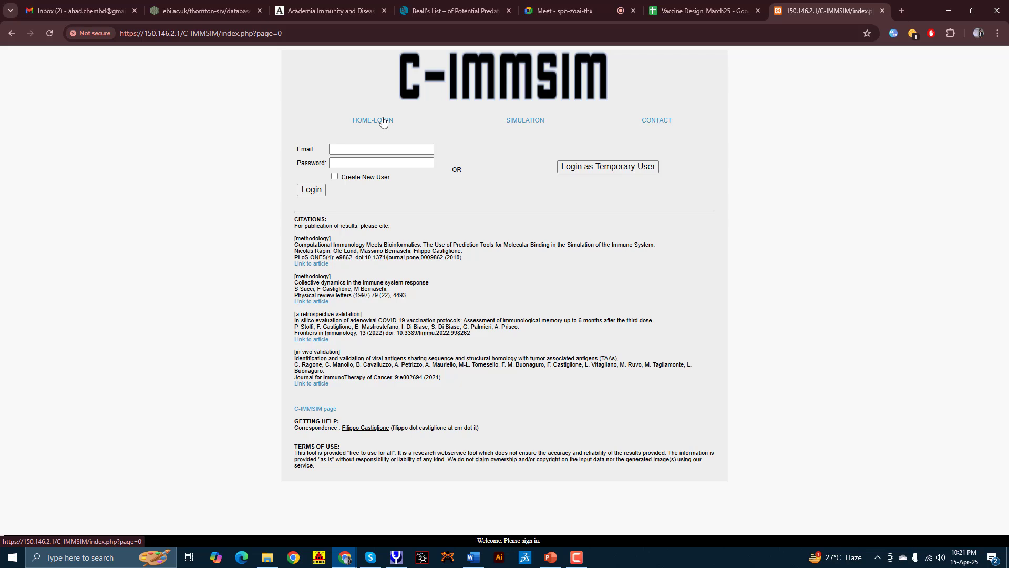
# Step: Autofill the saved e-mail address and continue as a temporary user
pyautogui.click(387, 149)
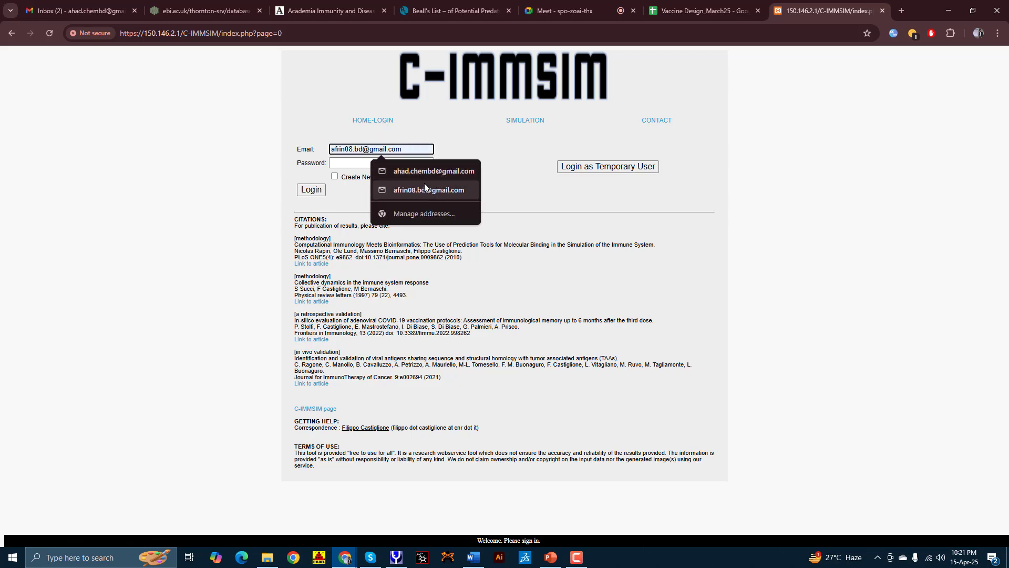
pyautogui.write('s')
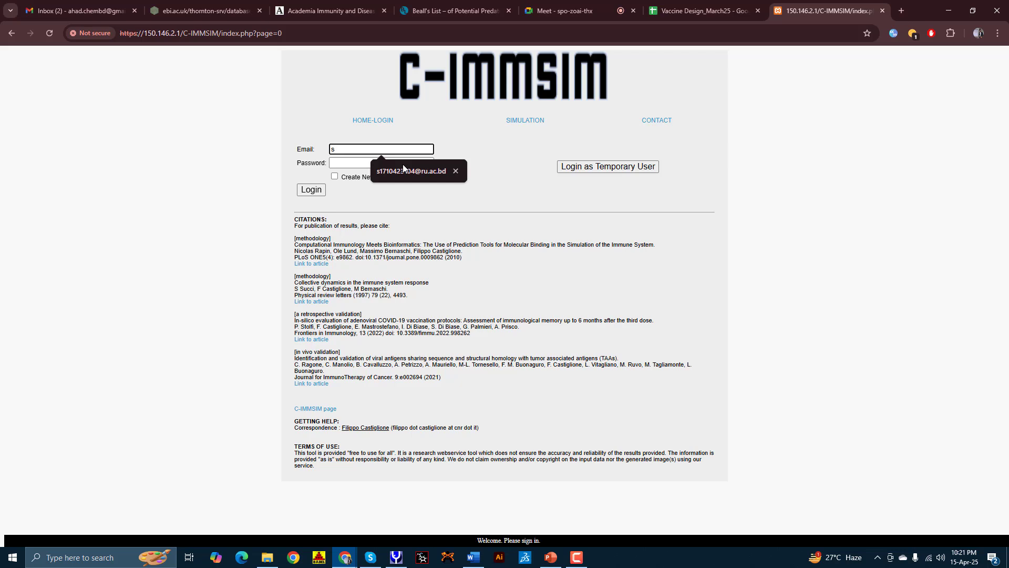
pyautogui.click(403, 170)
pyautogui.click(386, 165)
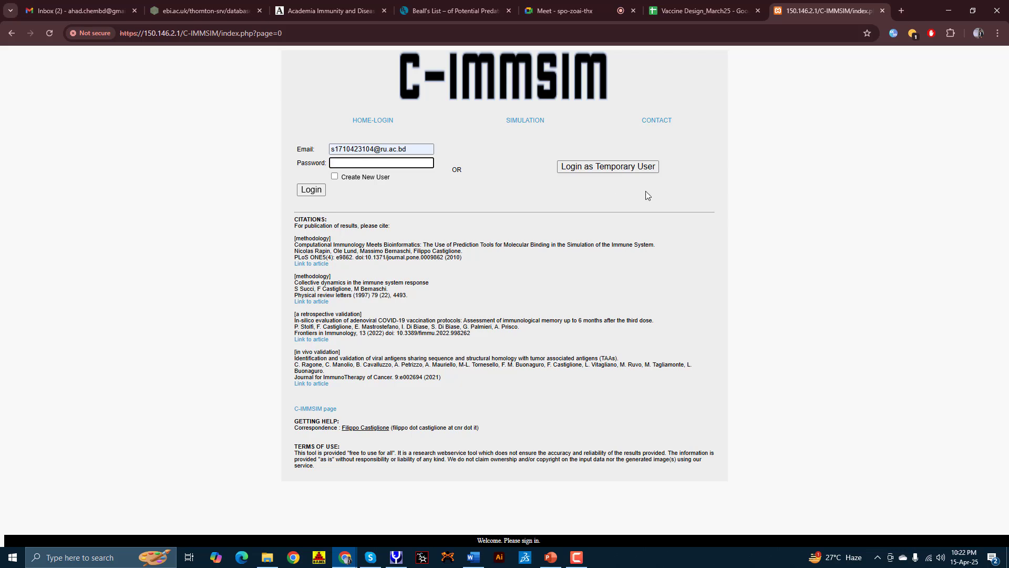
pyautogui.click(602, 171)
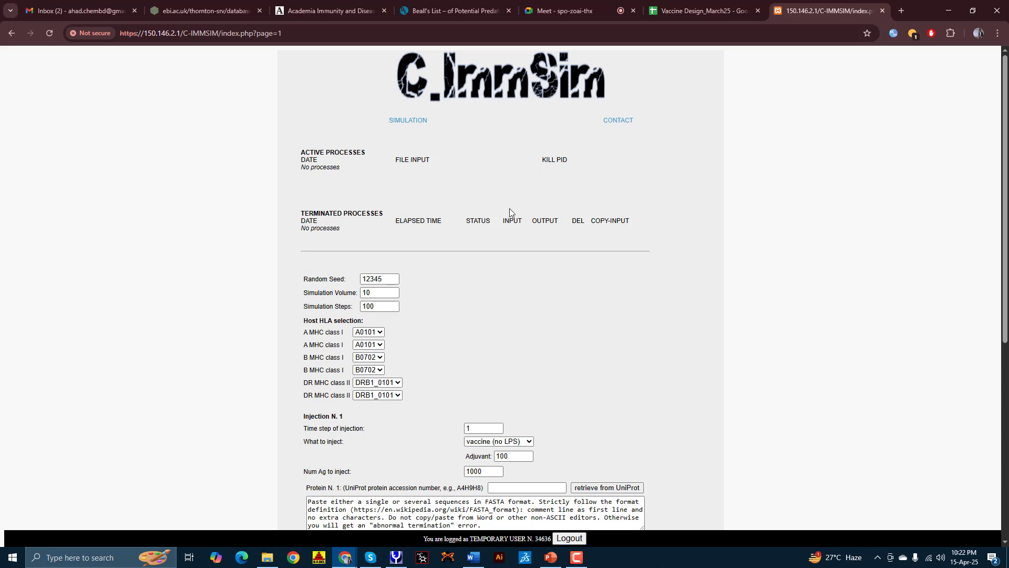
# Step: Enter '>' and the pasted vaccine sequence in the Protein N. 1 box and submit the job
pyautogui.scroll(-6, 513, 226)
pyautogui.click(345, 178)
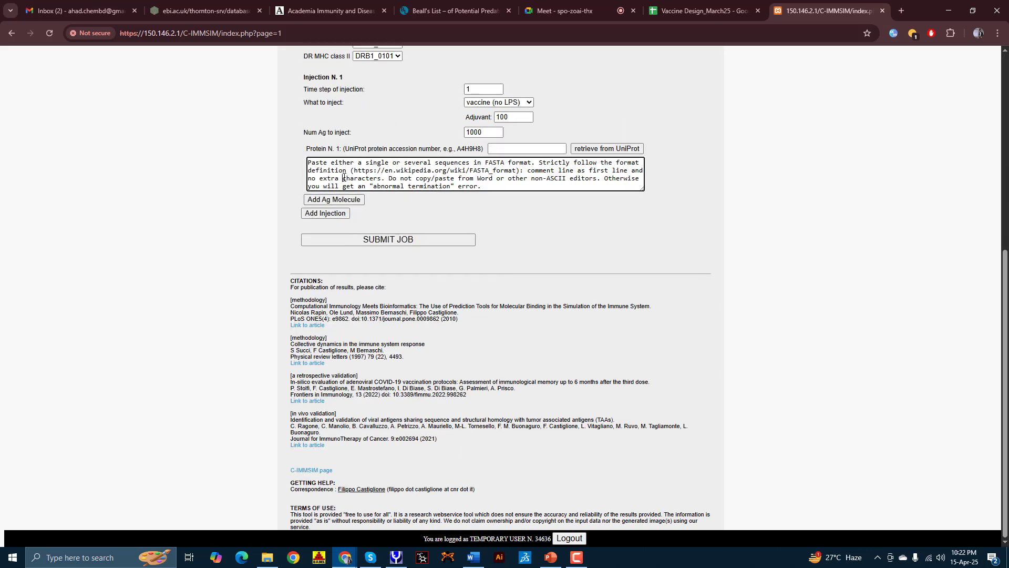
pyautogui.hotkey('ctrl', 'a')
pyautogui.press('BackSpace')
pyautogui.write('>')
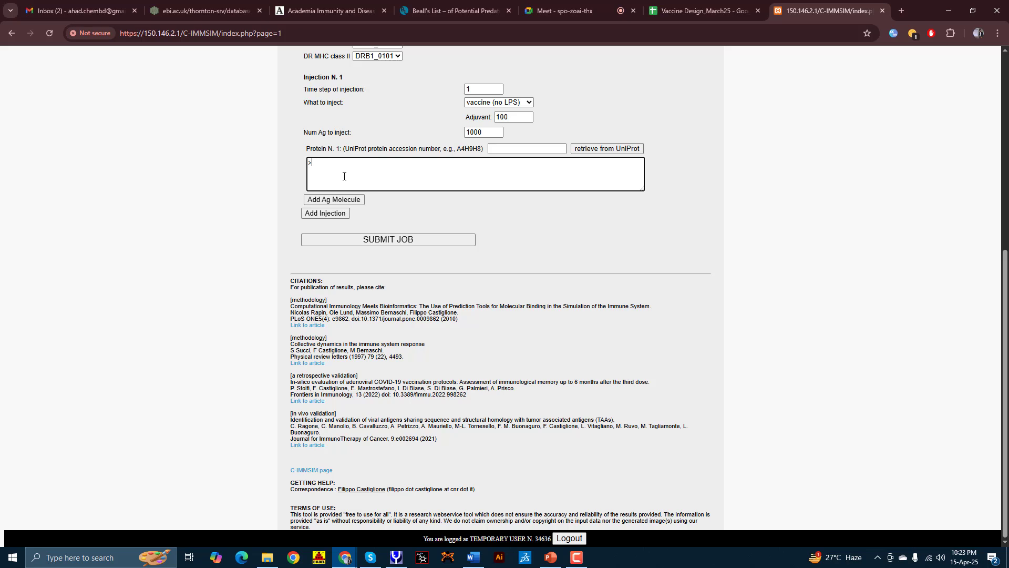
pyautogui.press('Return')
pyautogui.write('MDLNDLVKAEEEKFGVSAAAVAVAGPAAAAAVAEEKTEFDVILADAGSNKVGAIKAVRELTGLGLKEAKDLVEAAPKAVKEGVDKATAEEAKKKLEEAGAKVELKEAAAKDTANWSWPDGAELPFKGNSYPKLSGPGPGGNPECESLSGNGCFEFYHGWYGYHHQNAAYASSLVLVVSLGAISFEIGNGCFEFYHKCDNIGNGCFEFYHKCDNT')
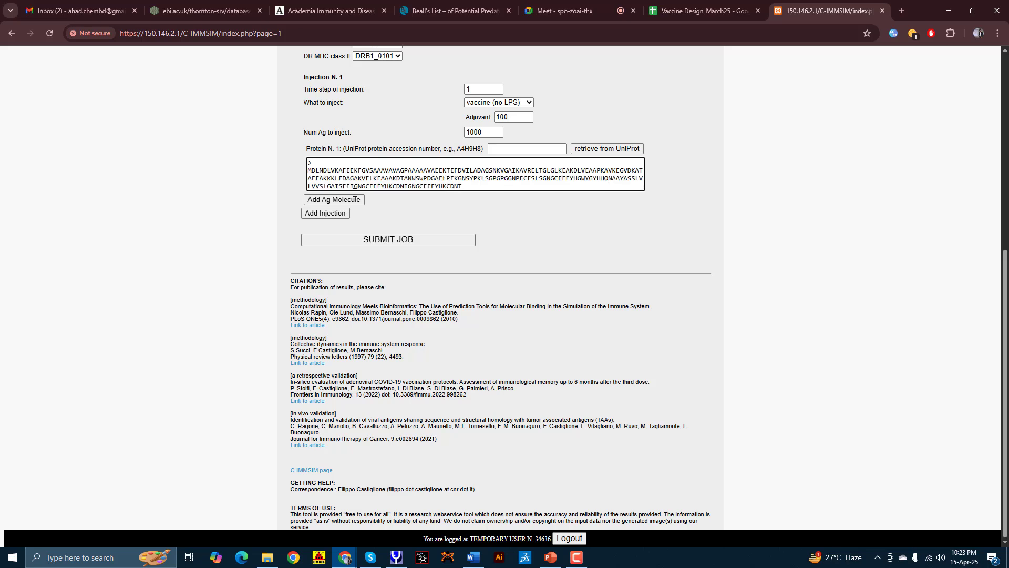
pyautogui.click(391, 242)
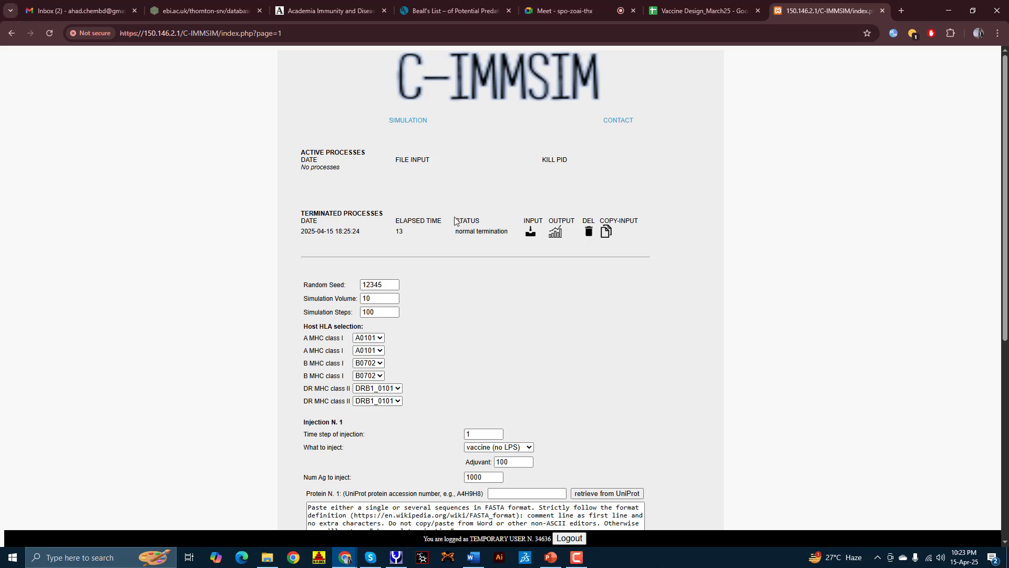
pyautogui.moveTo(453, 221); pyautogui.dragTo(486, 223)
pyautogui.doubleClick(465, 219)
pyautogui.click(473, 234)
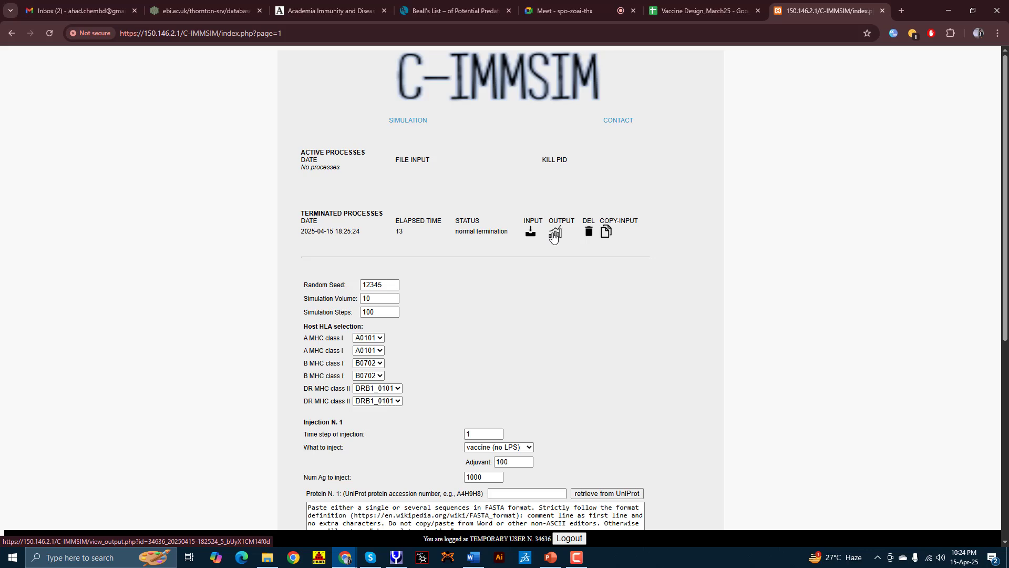
# Step: Open the finished run's antigen and immunoglobulin output plots, and bring up options for the PDF report link
pyautogui.click(554, 234)
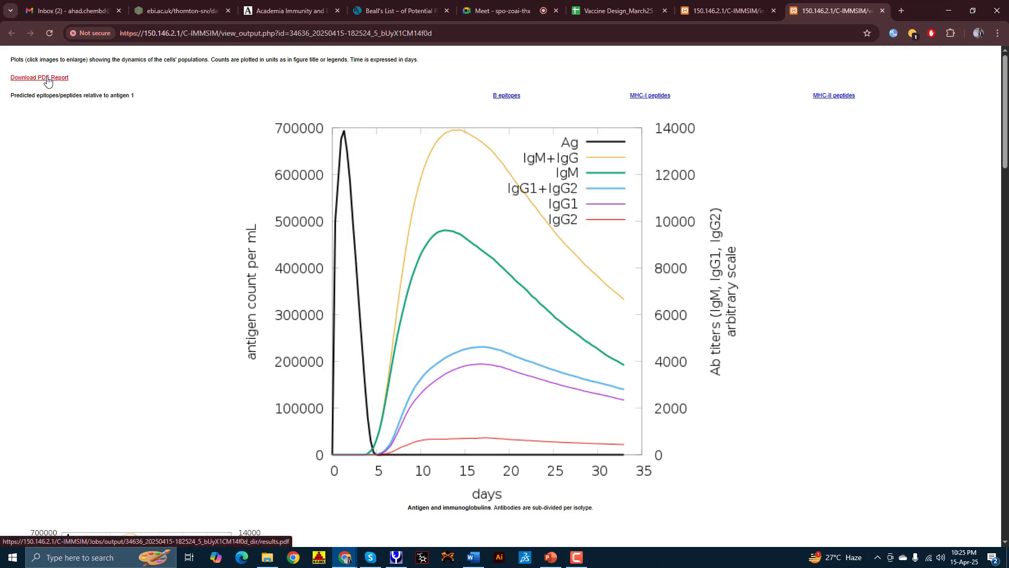
pyautogui.rightClick(47, 80)
# Step: Open results.pdf in a new tab, glance at it, then return to the output plots page
pyautogui.click(105, 90)
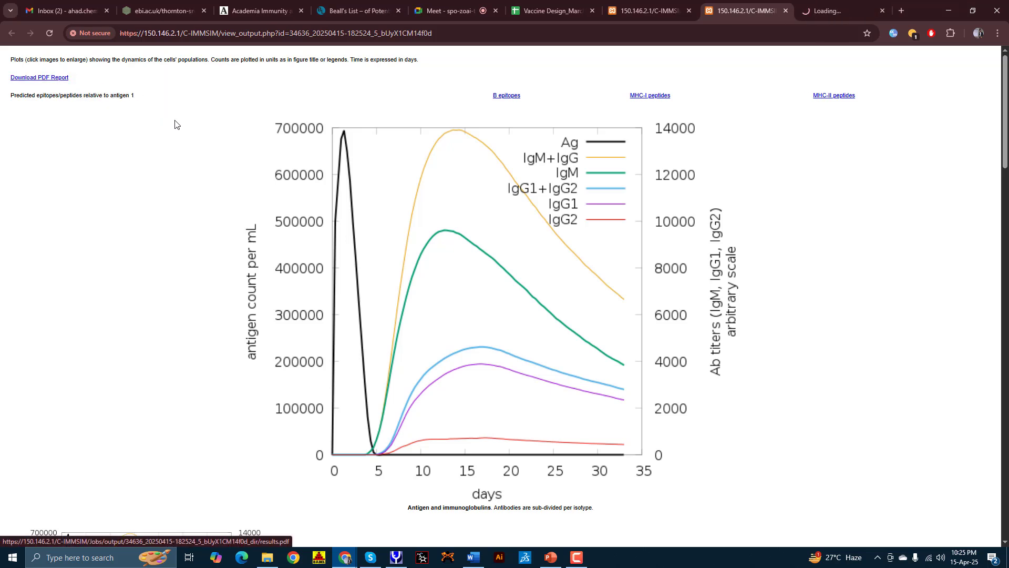
pyautogui.click(841, 10)
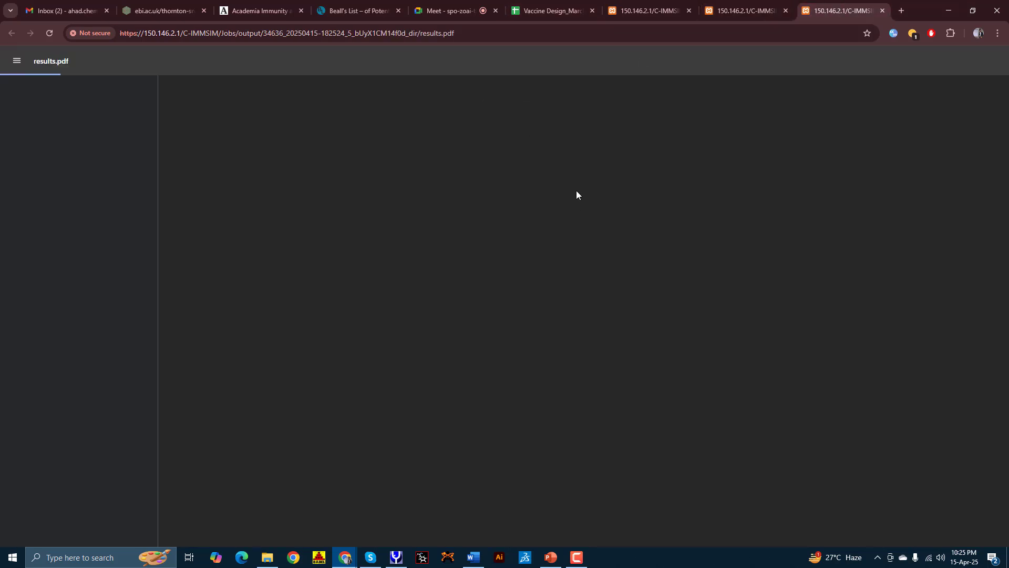
pyautogui.click(741, 10)
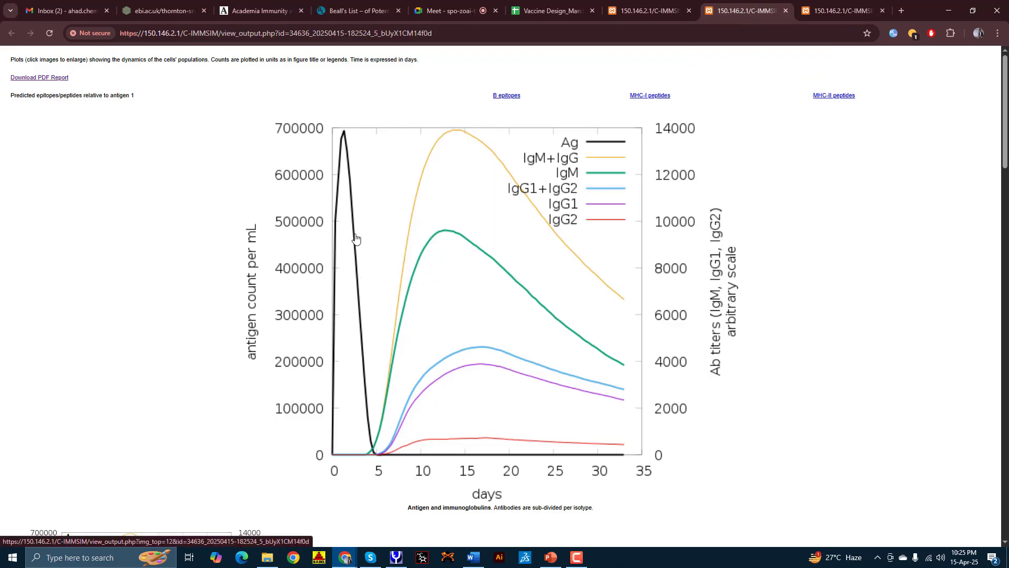
pyautogui.scroll(-4, 440, 266)
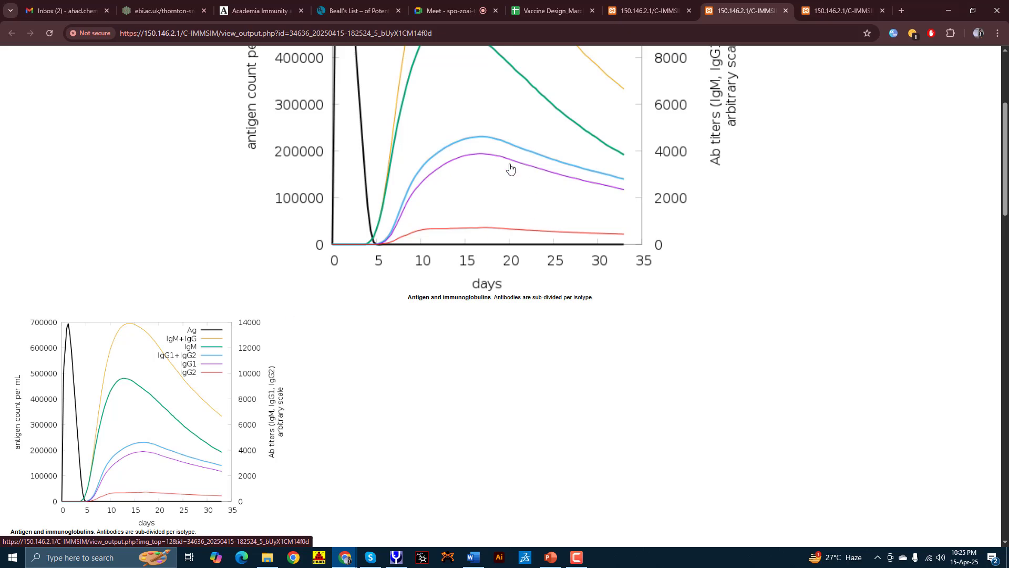
pyautogui.scroll(1, 475, 271)
pyautogui.scroll(3, 485, 334)
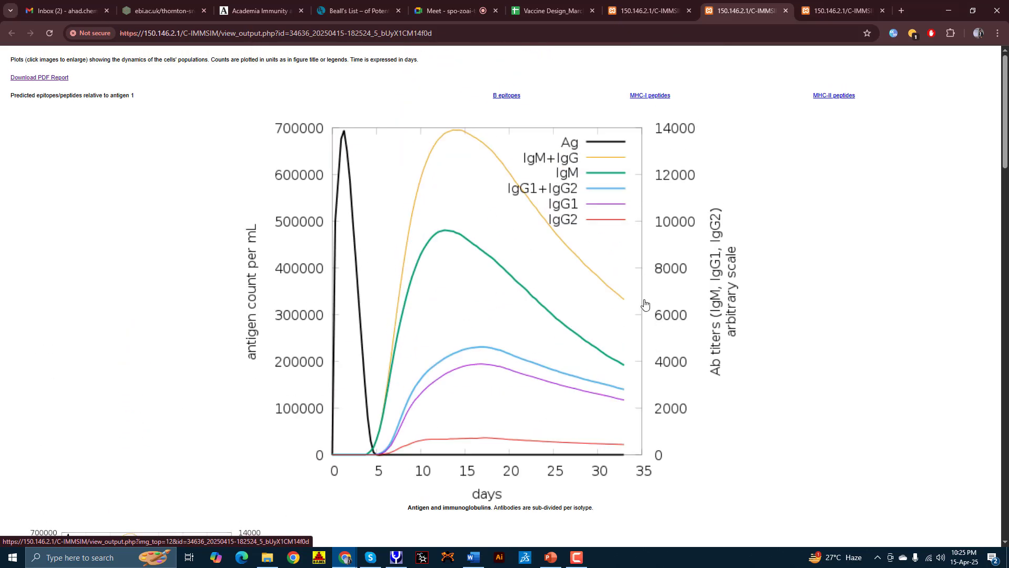
# Step: View the antigen and immunoglobulin chart on its own without saving it, then switch to the results.pdf tab
pyautogui.click(318, 180)
pyautogui.rightClick(371, 217)
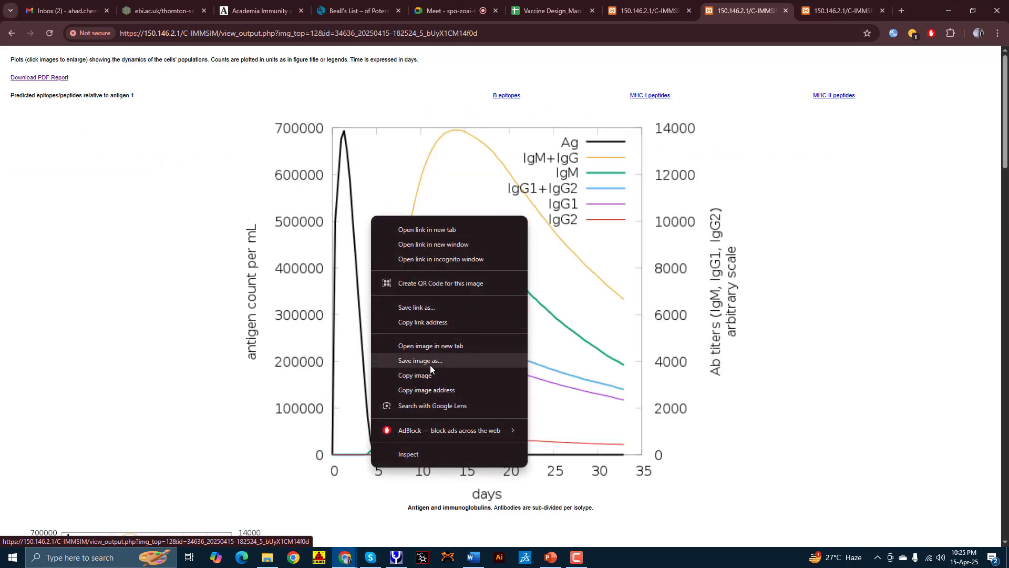
pyautogui.click(171, 238)
pyautogui.scroll(-3, 563, 94)
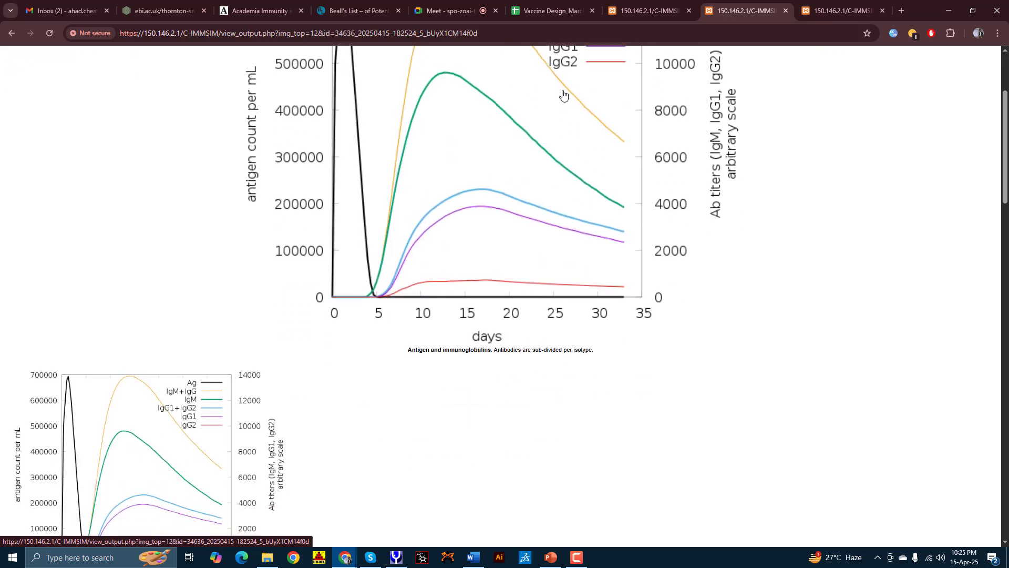
pyautogui.scroll(3, 559, 304)
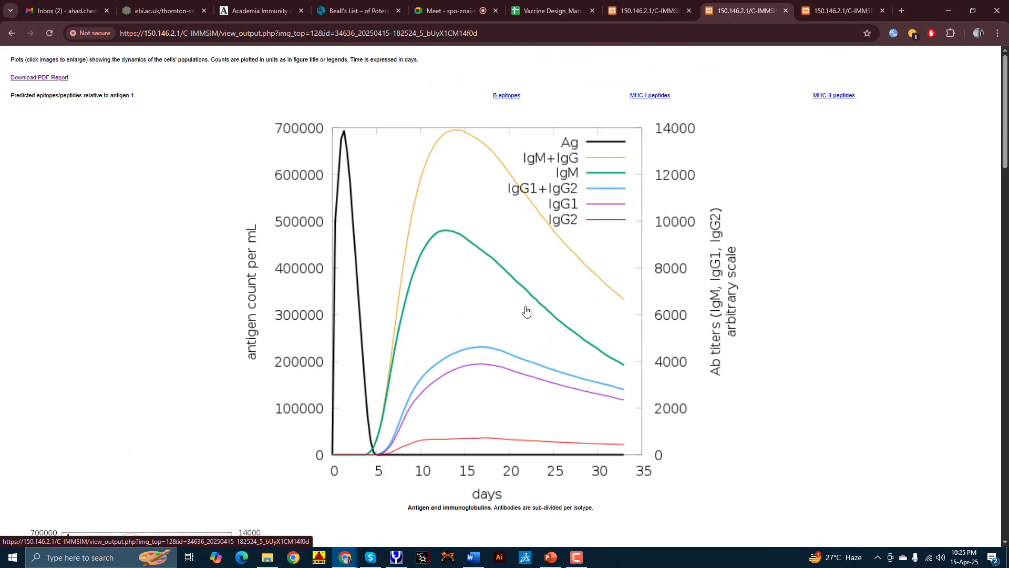
pyautogui.click(636, 11)
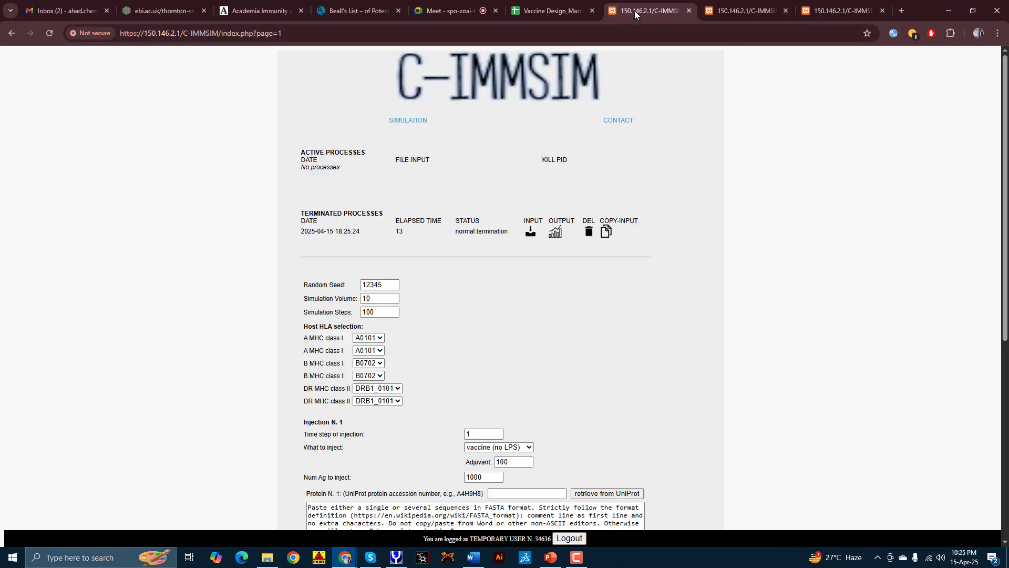
pyautogui.click(707, 6)
pyautogui.click(821, 15)
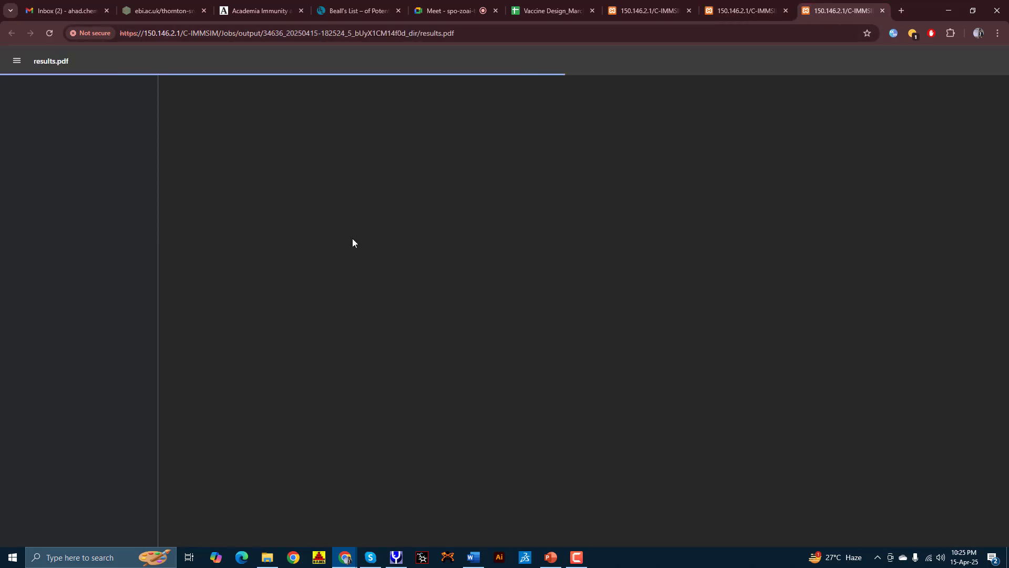
# Step: Scroll through the antigen, immunoglobulin and B cell charts on the C-ImmSim output page
pyautogui.click(746, 9)
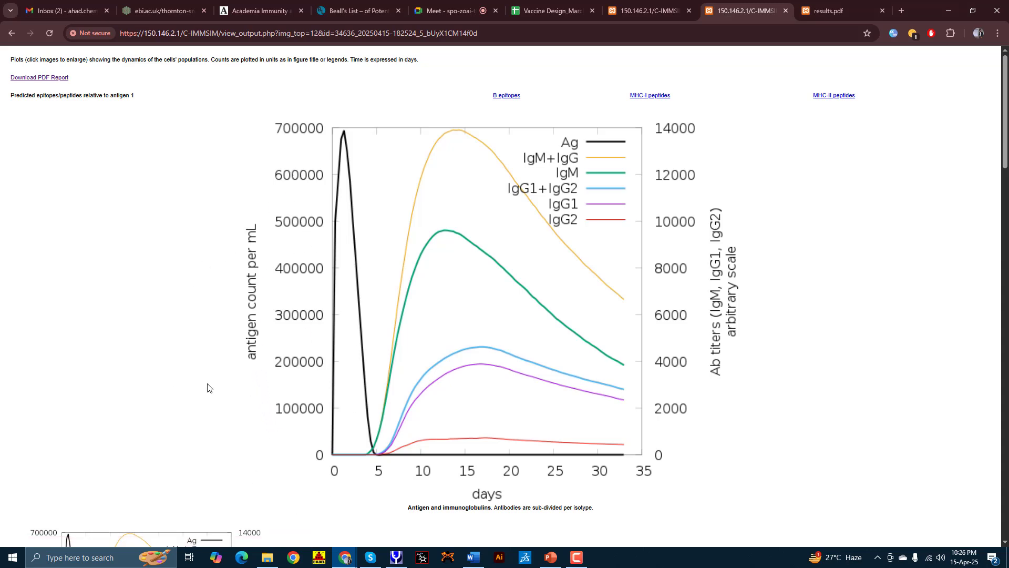
pyautogui.scroll(-5, 209, 388)
pyautogui.scroll(4, 315, 380)
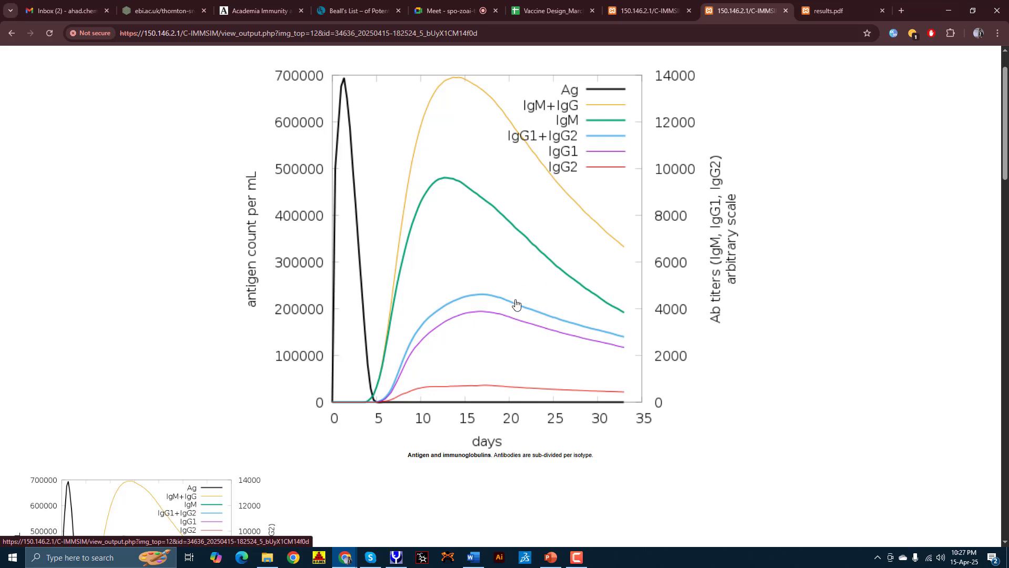
pyautogui.scroll(-3, 390, 225)
pyautogui.scroll(-6, 31, 234)
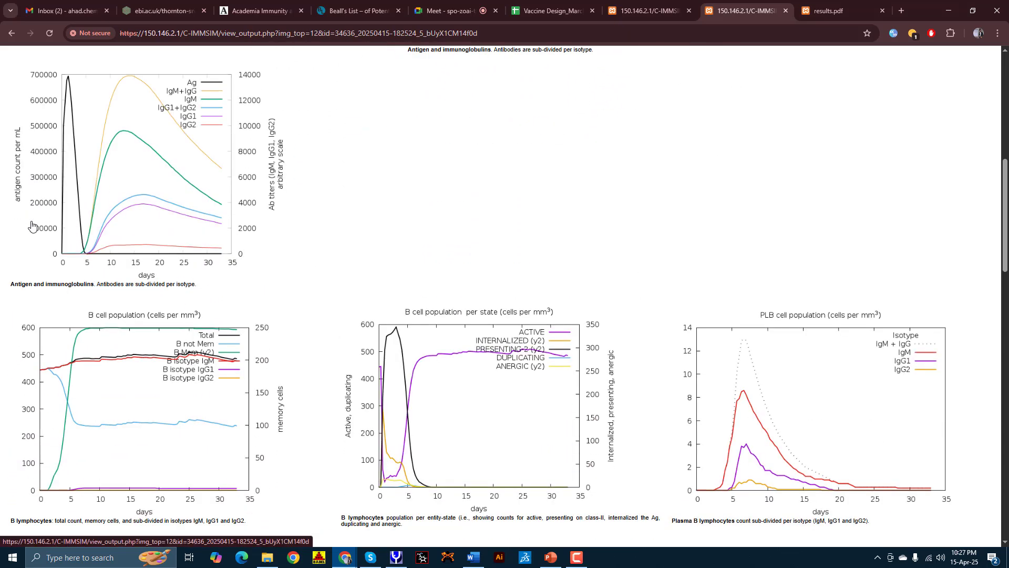
pyautogui.scroll(2, 33, 237)
# Step: Show the results.pdf report and fit its pages to the full window width
pyautogui.click(836, 10)
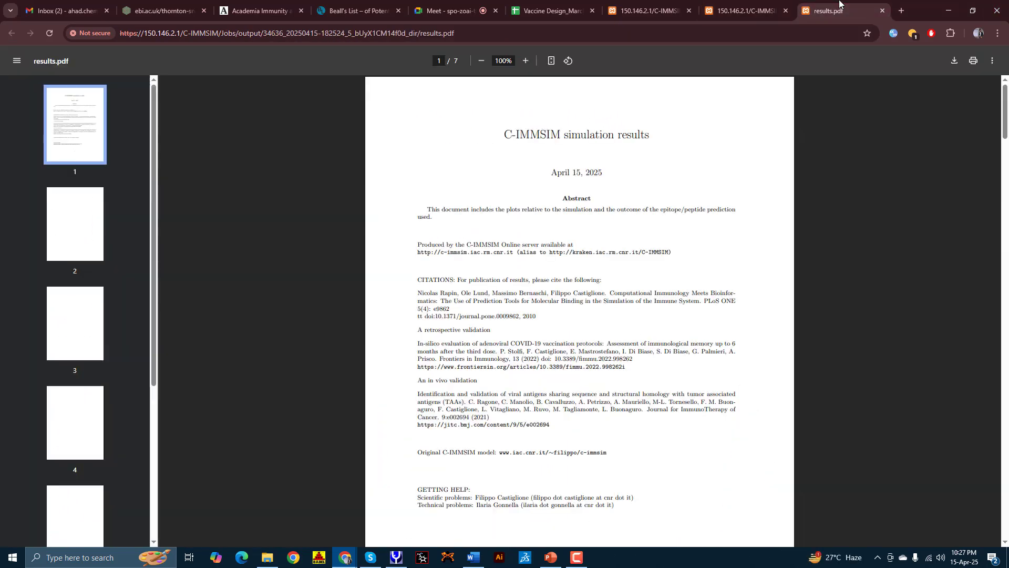
pyautogui.scroll(-10, 484, 258)
pyautogui.scroll(-7, 487, 258)
pyautogui.scroll(6, 486, 258)
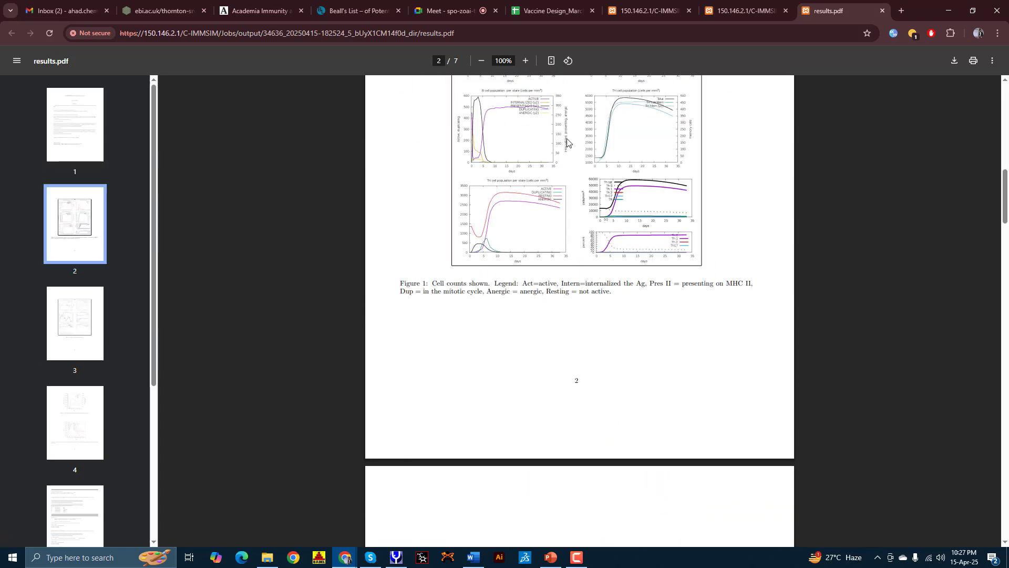
pyautogui.click(552, 61)
pyautogui.click(552, 61)
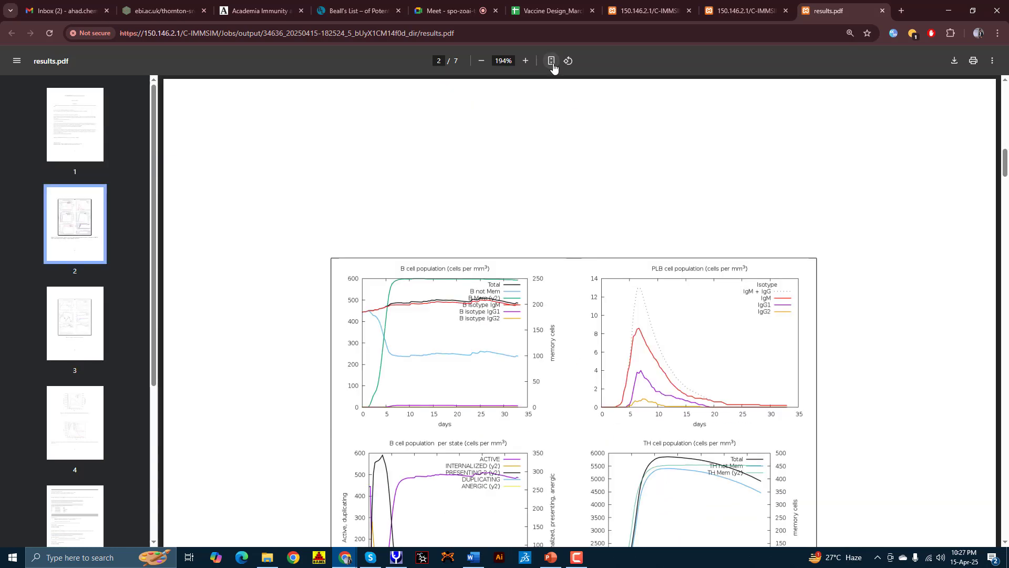
pyautogui.scroll(-4, 502, 254)
pyautogui.scroll(3, 484, 236)
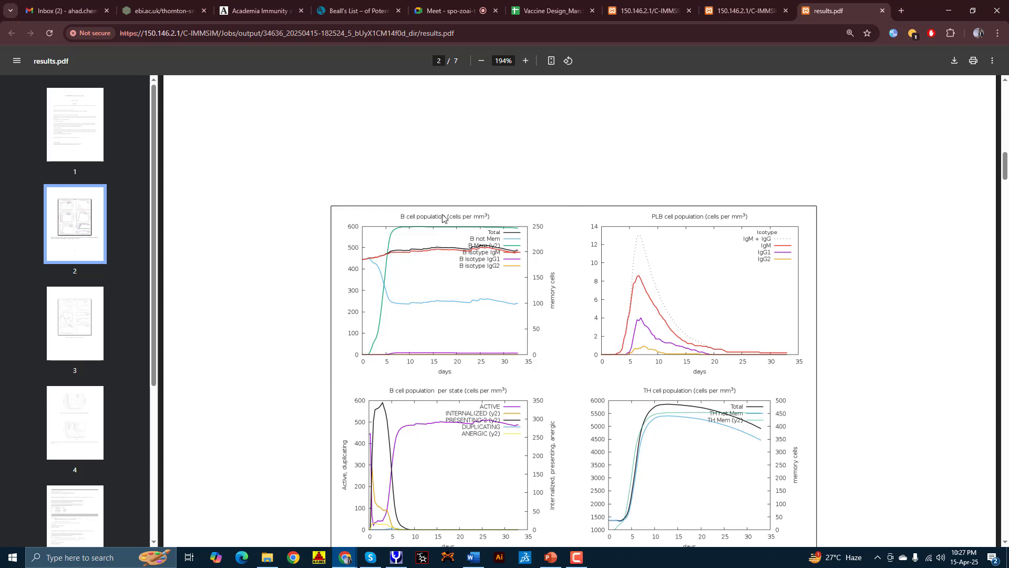
# Step: Scroll from the B cell charts to the DC/EP charts on page 3, then return to the output page
pyautogui.scroll(-2, 413, 231)
pyautogui.scroll(-15, 412, 231)
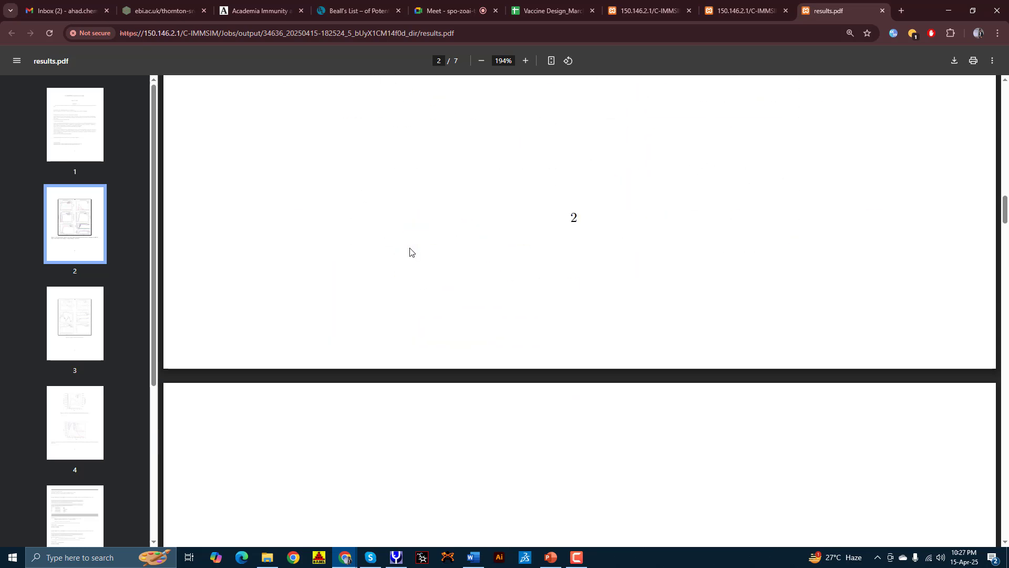
pyautogui.scroll(-4, 426, 216)
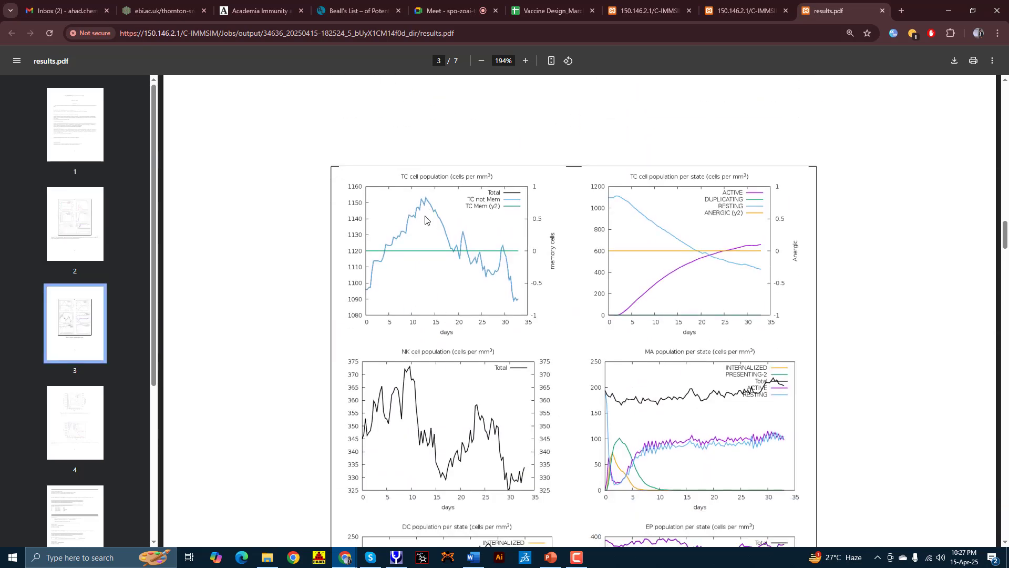
pyautogui.scroll(20, 465, 220)
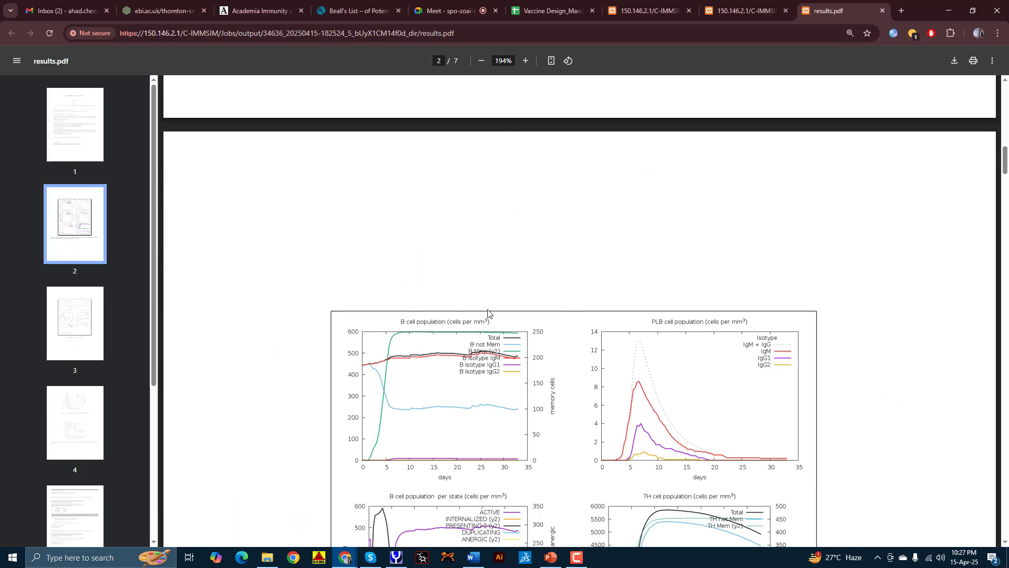
pyautogui.scroll(5, 489, 322)
pyautogui.scroll(2, 489, 321)
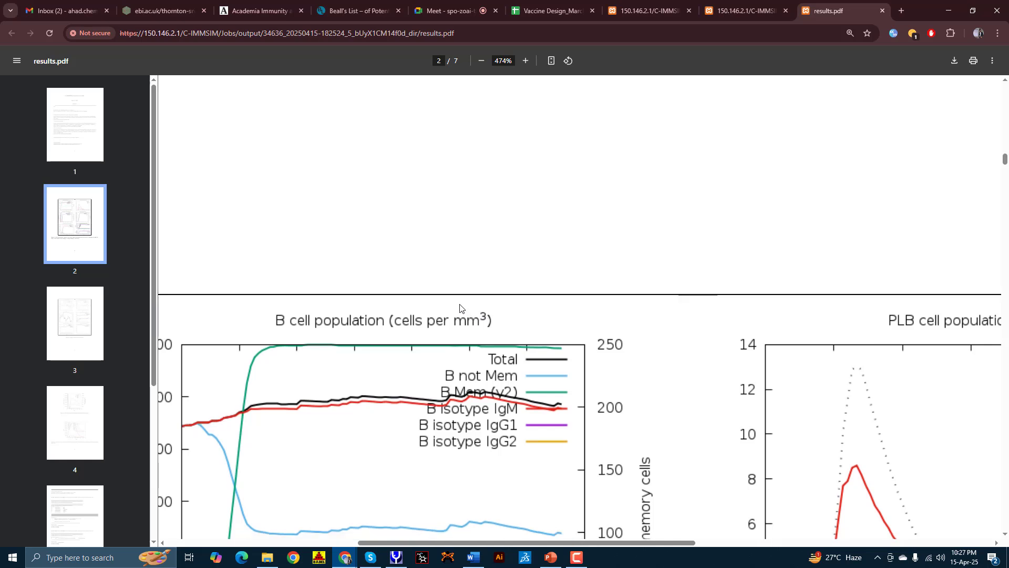
pyautogui.scroll(-3, 463, 309)
pyautogui.scroll(-2, 365, 293)
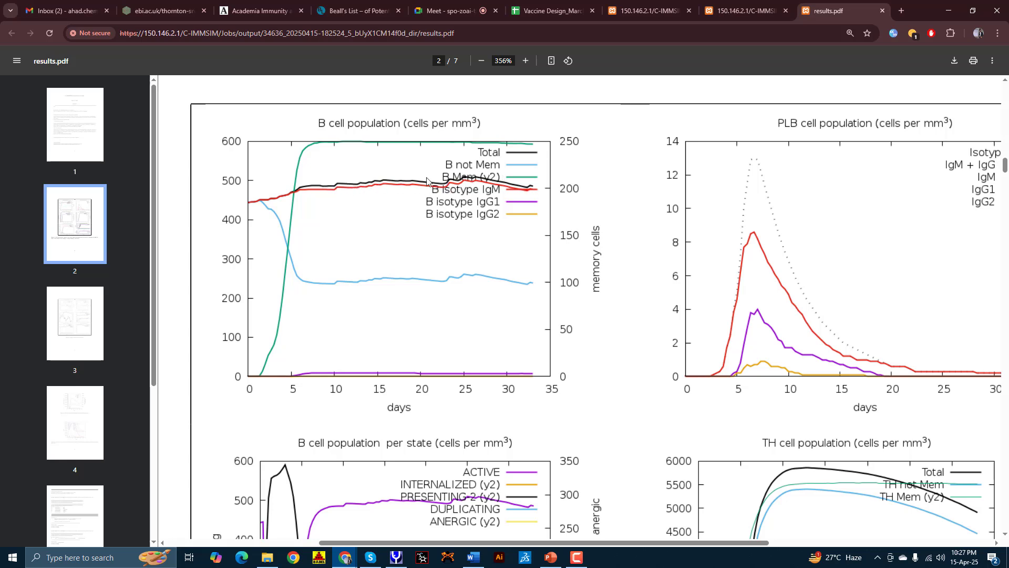
pyautogui.scroll(-5, 401, 225)
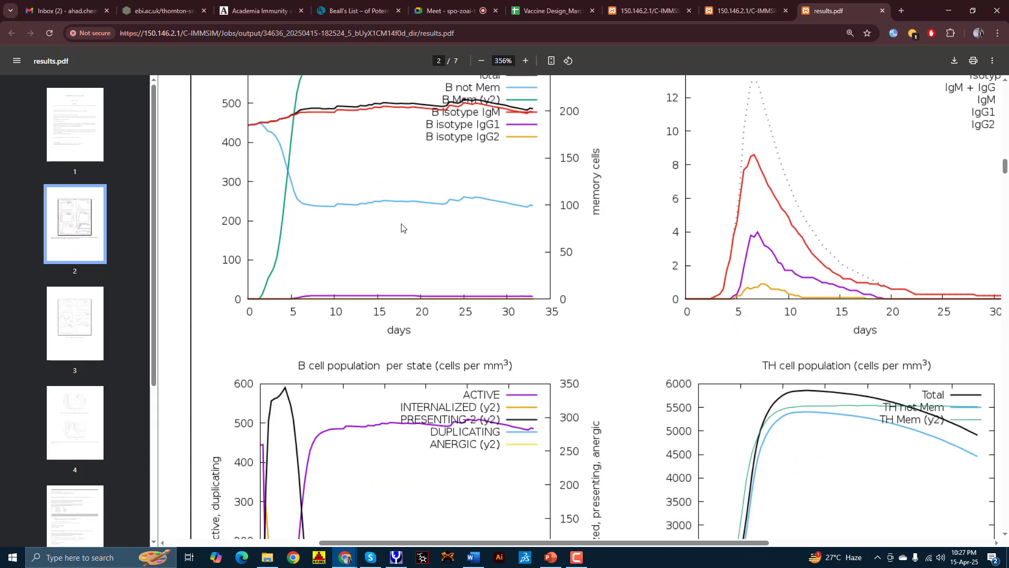
pyautogui.scroll(-20, 325, 318)
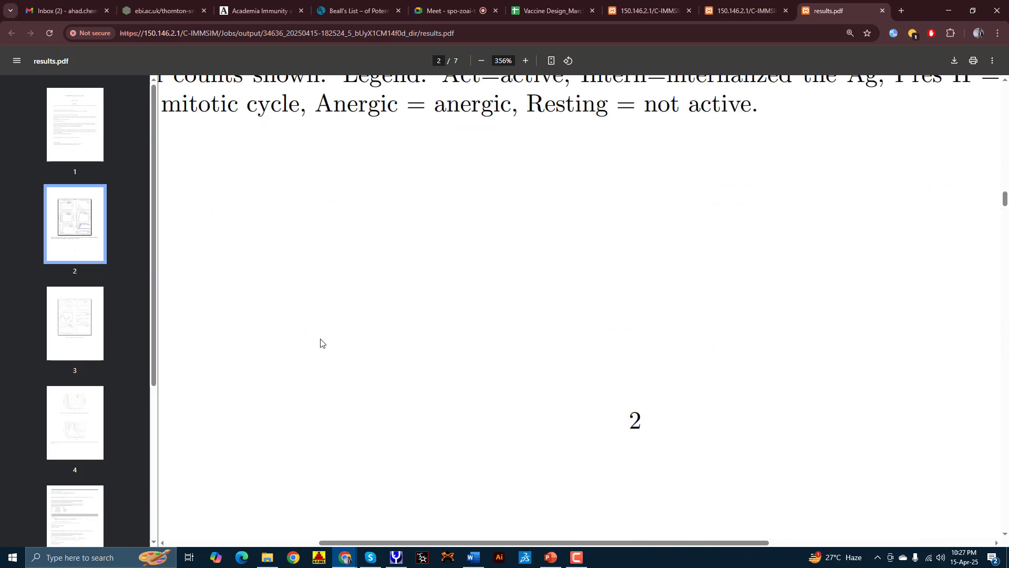
pyautogui.scroll(-3, 321, 345)
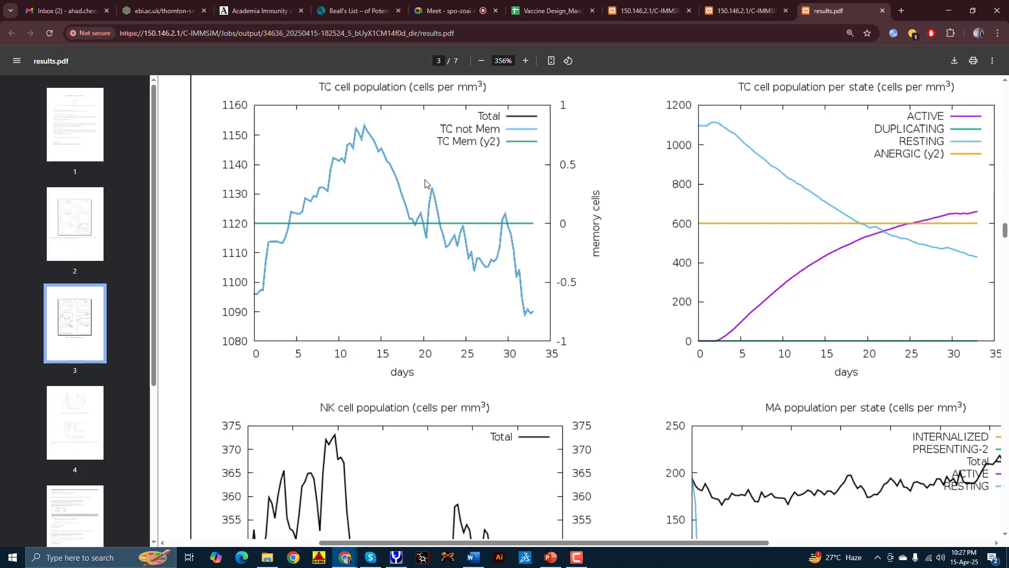
pyautogui.scroll(-16, 412, 164)
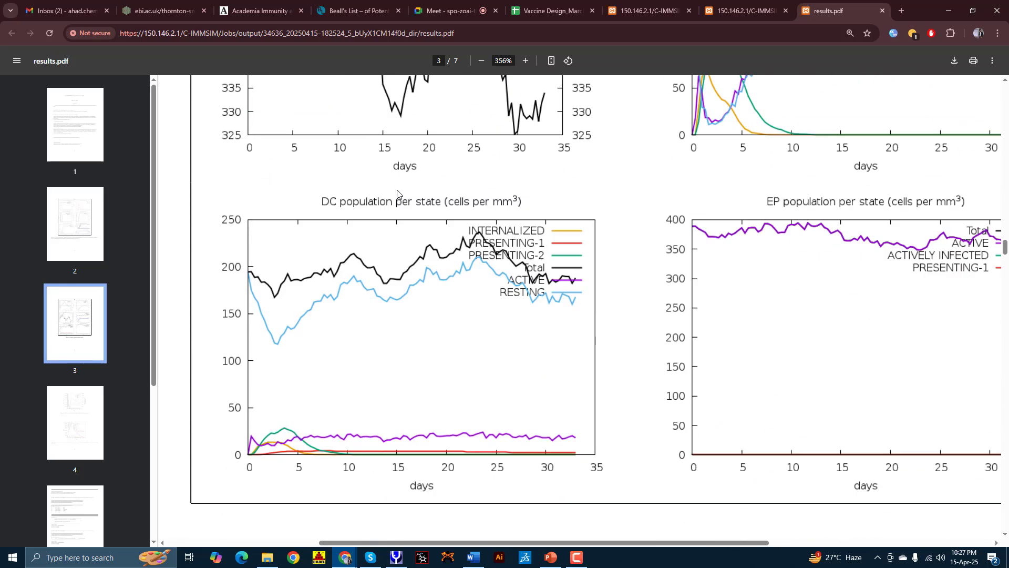
pyautogui.click(733, 5)
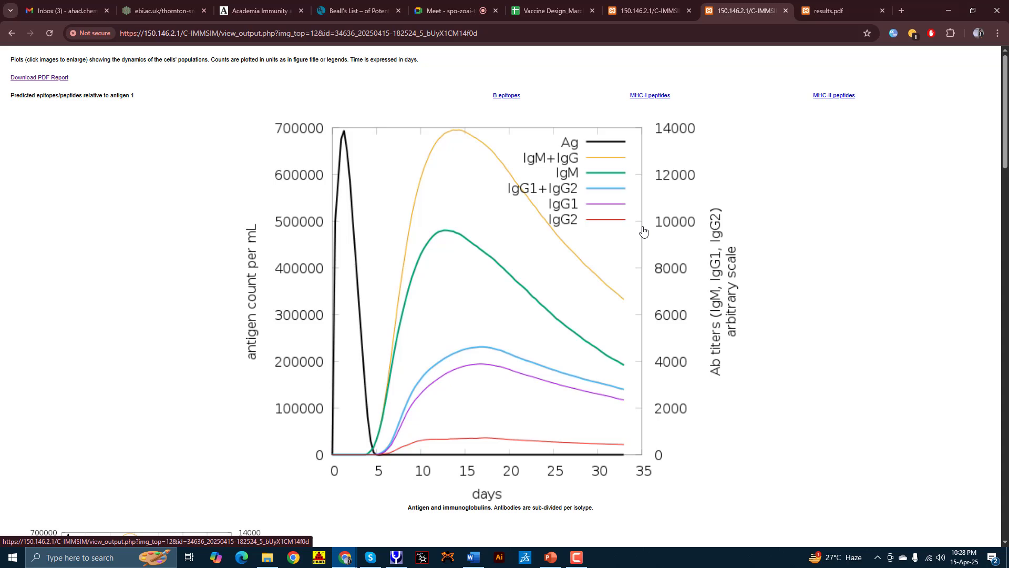
# Step: Return to the results.pdf report on page 3 and select the address bar for a new URL
pyautogui.scroll(-4, 682, 199)
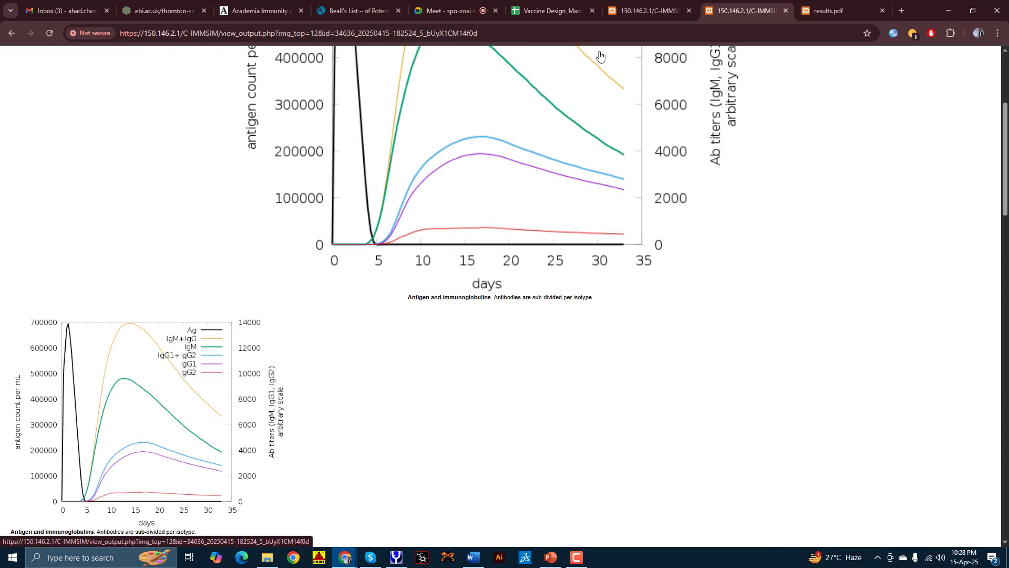
pyautogui.click(830, 9)
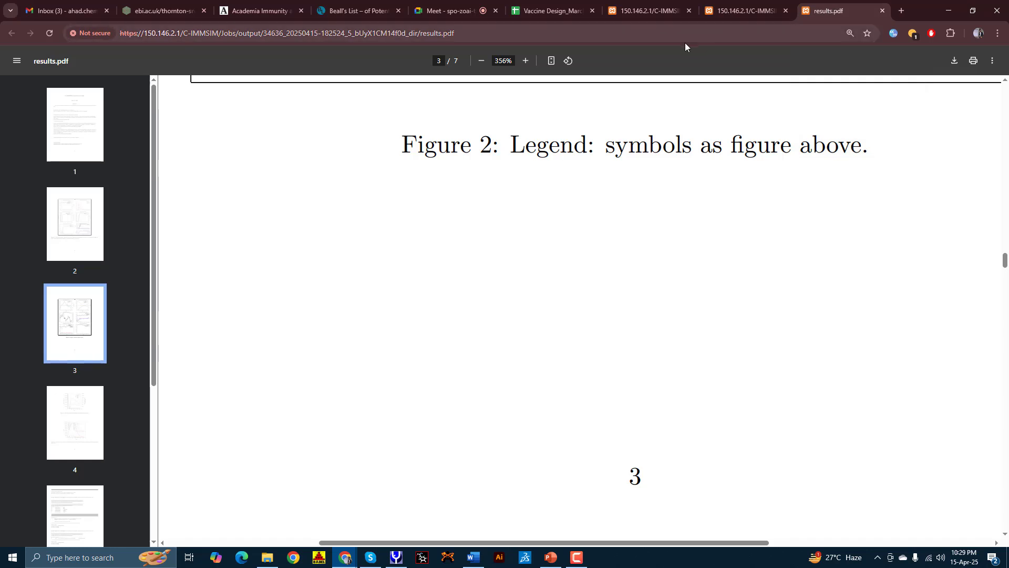
pyautogui.click(598, 35)
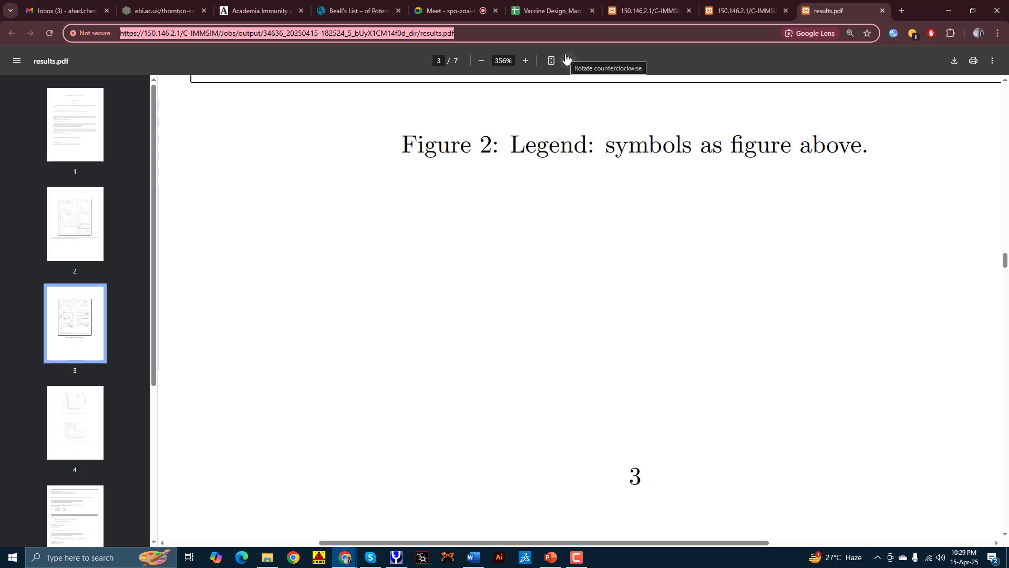
# Step: Go to UniProt and search UniProtKB for TLR4, getting 7,102 entries
pyautogui.write('Uniprot')
pyautogui.press('Return')
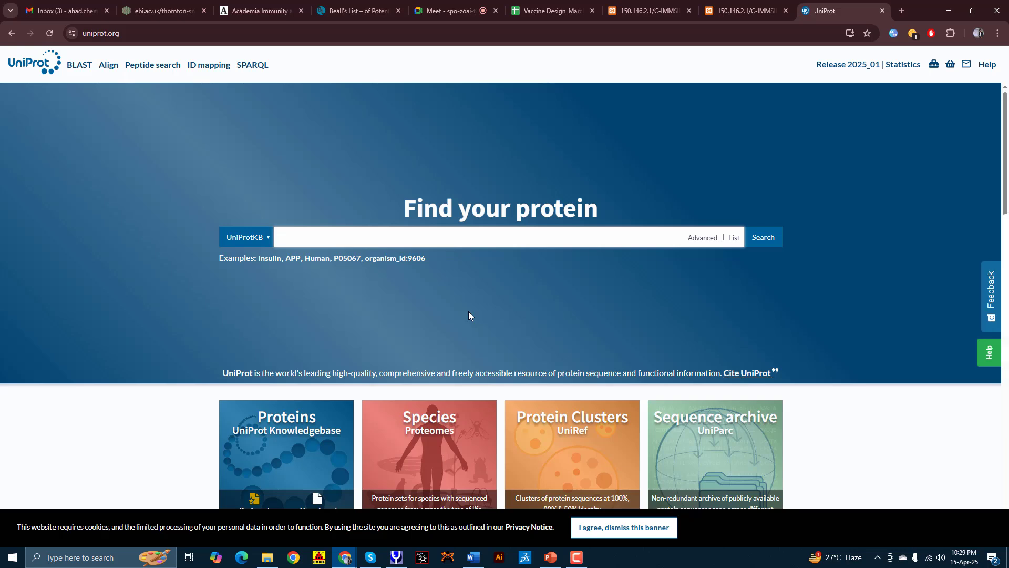
pyautogui.write('TLR4')
pyautogui.press('Return')
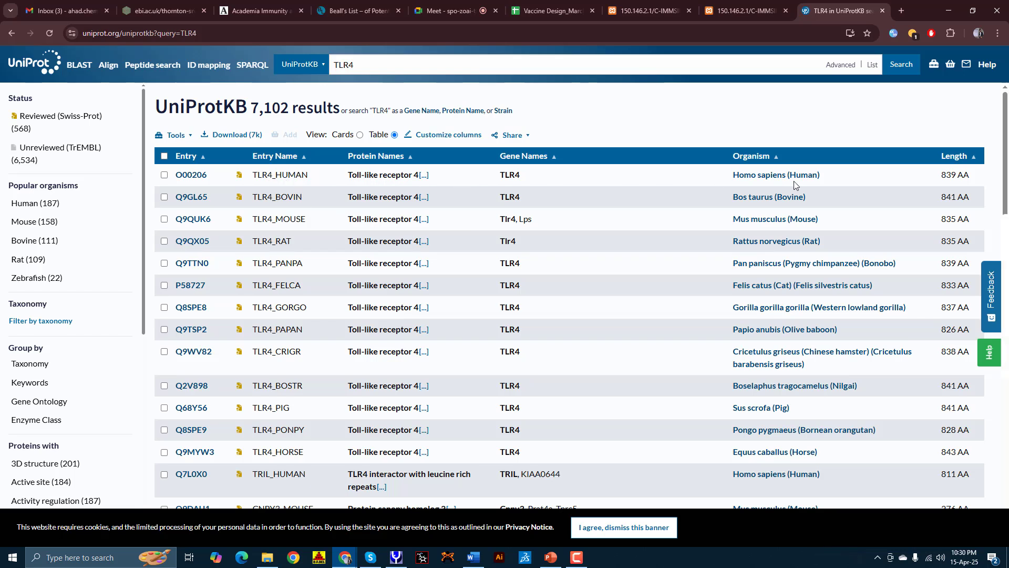
# Step: Open the human TLR4 entry O00206 at its Structure section
pyautogui.click(179, 175)
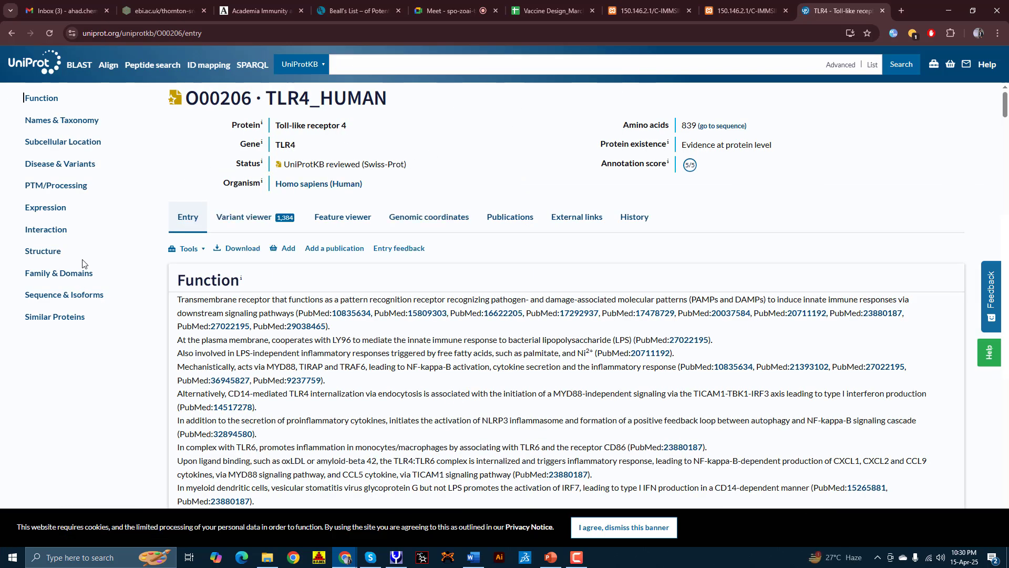
pyautogui.click(45, 250)
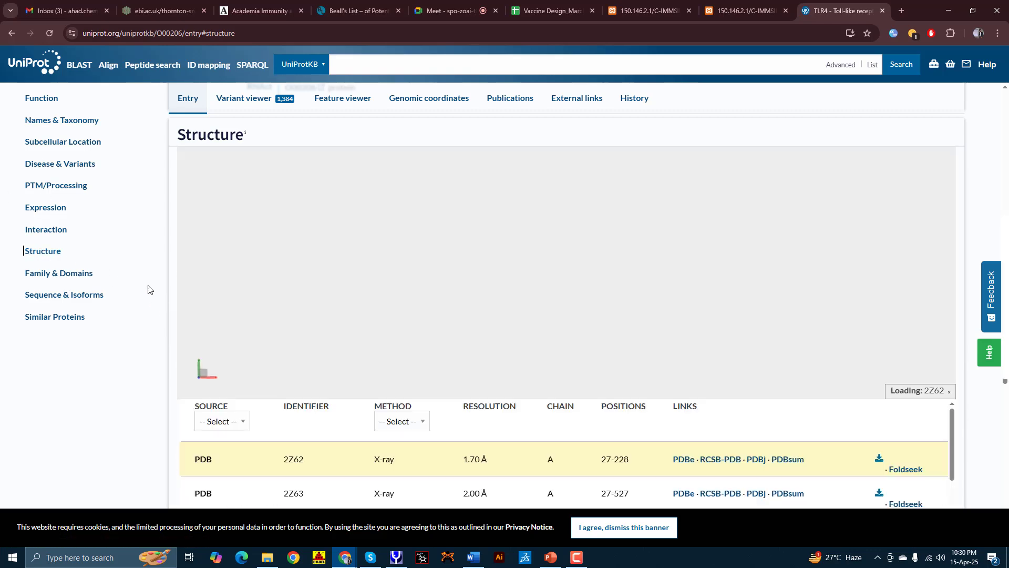
pyautogui.scroll(2, 174, 378)
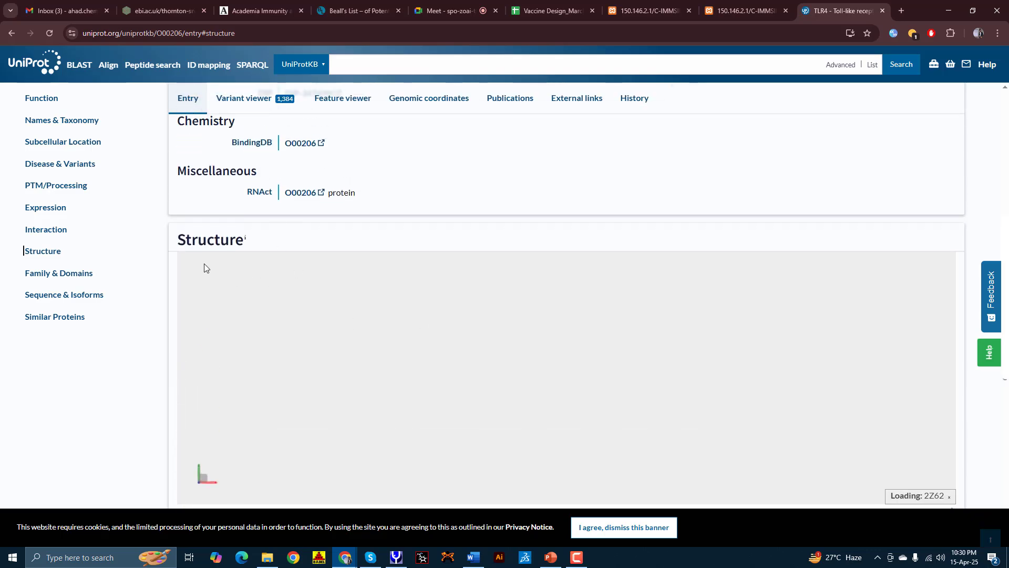
pyautogui.scroll(-6, 169, 277)
pyautogui.scroll(1, 665, 235)
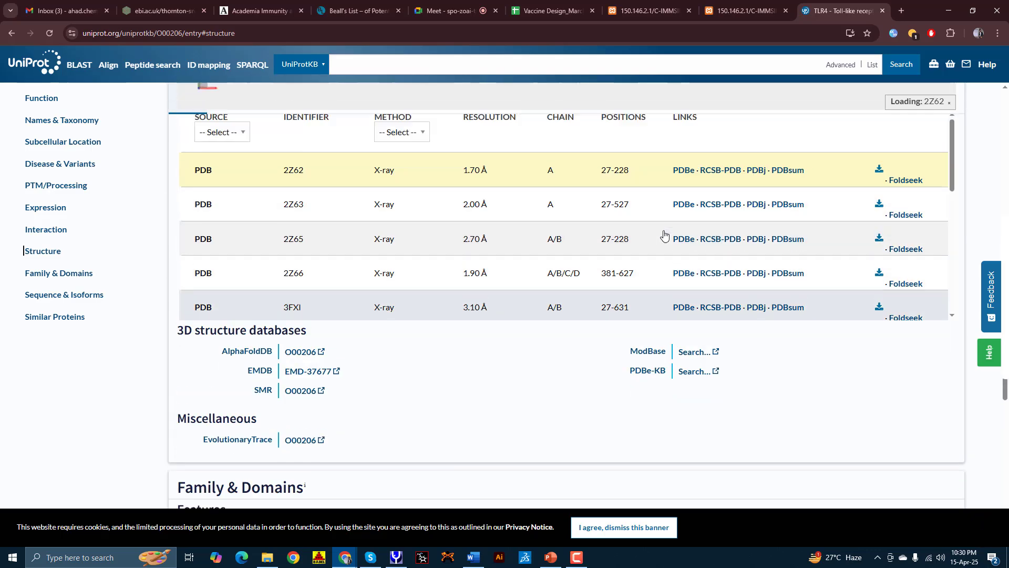
pyautogui.moveTo(954, 187); pyautogui.dragTo(954, 306)
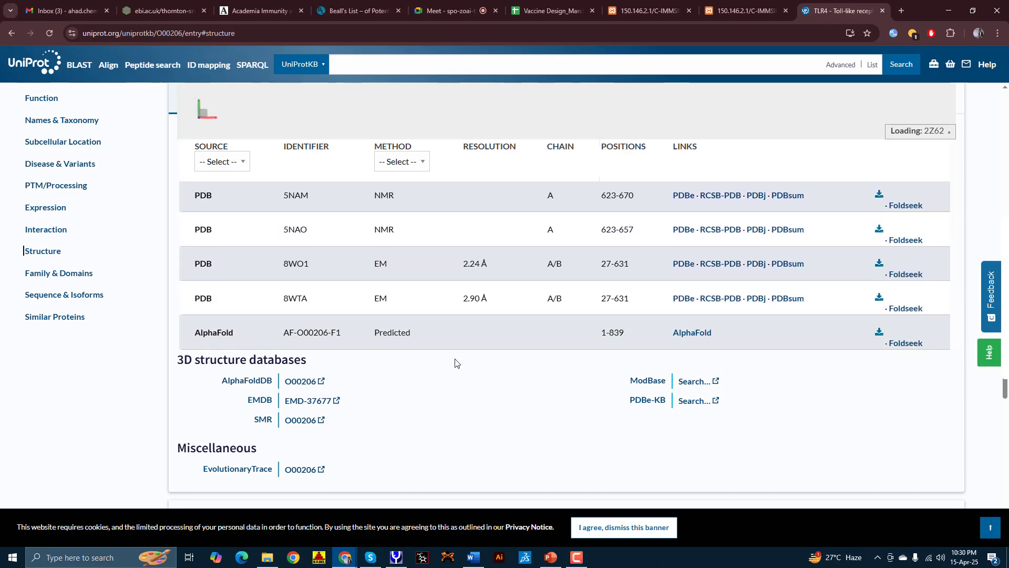
pyautogui.scroll(2, 453, 361)
pyautogui.scroll(2, 436, 352)
pyautogui.scroll(4, 420, 351)
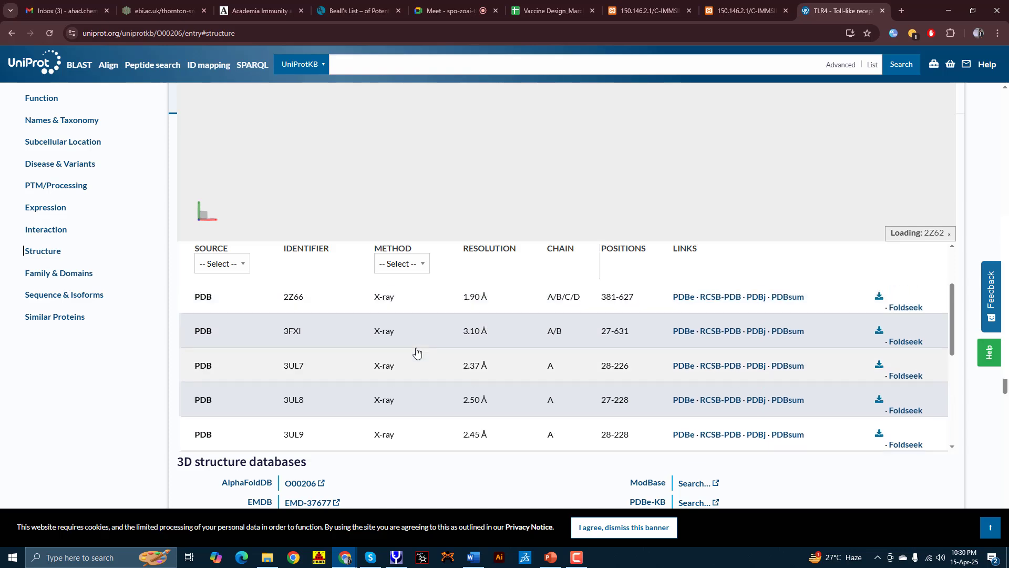
# Step: Filter the structure table to Source PDB and Method X-ray, bringing 2Z62 to the top
pyautogui.click(239, 266)
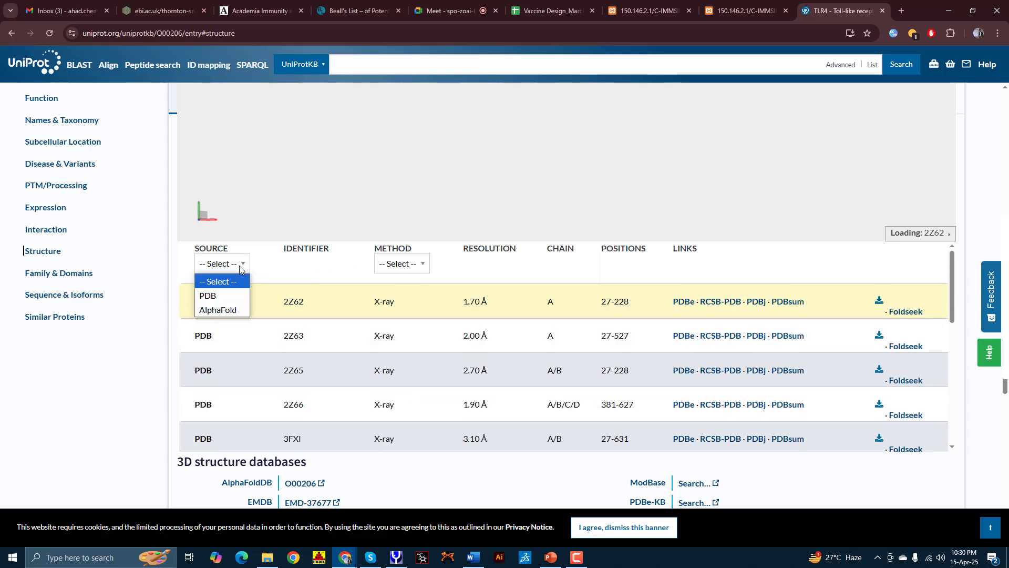
pyautogui.click(220, 301)
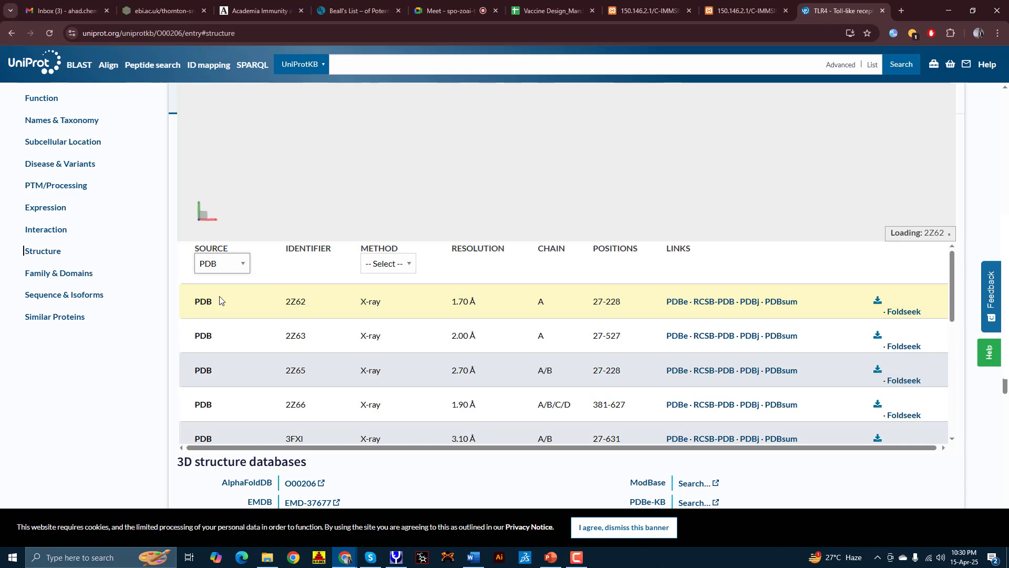
pyautogui.click(390, 269)
pyautogui.click(382, 298)
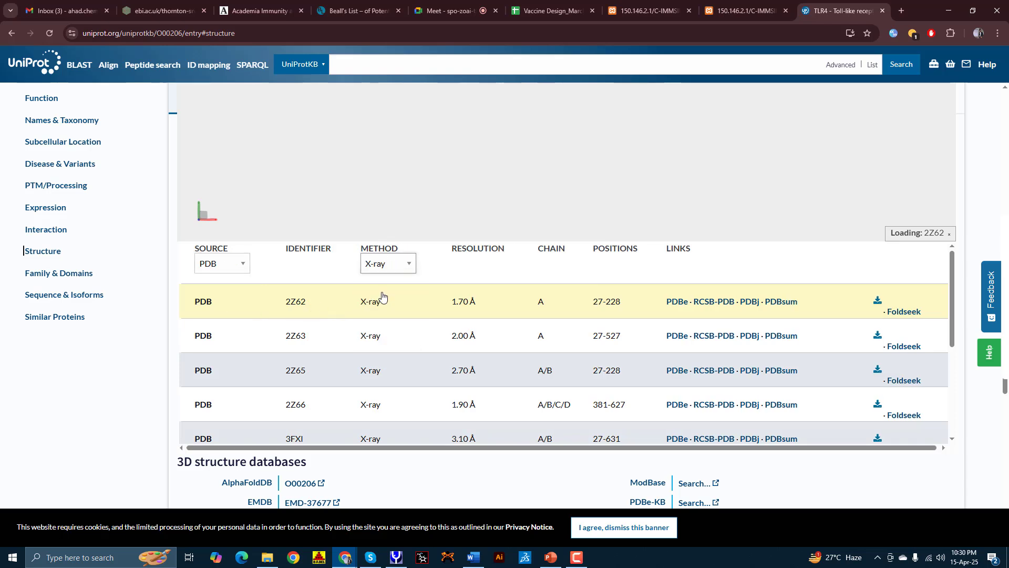
pyautogui.click(388, 267)
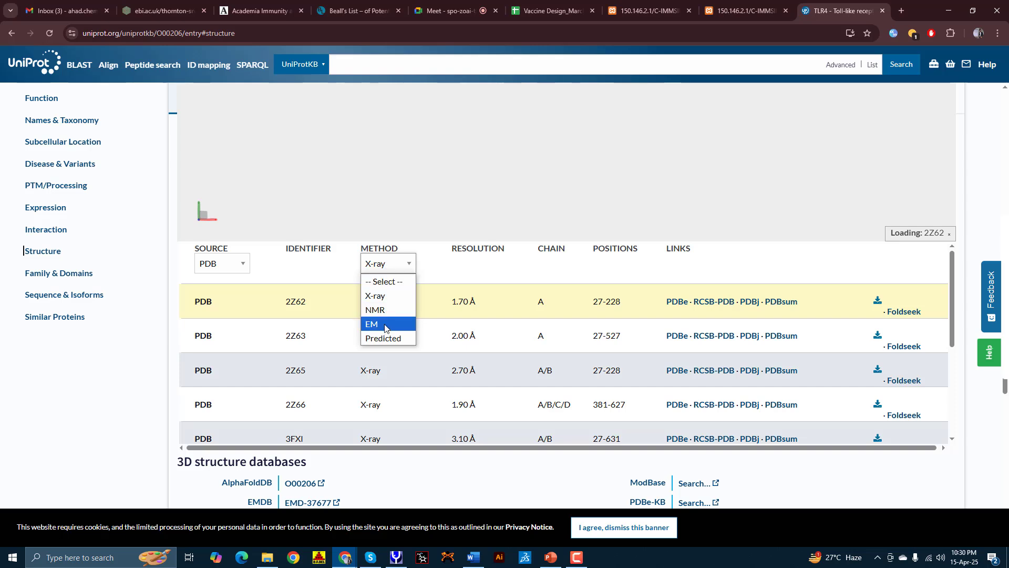
pyautogui.click(387, 296)
pyautogui.scroll(-1, 404, 333)
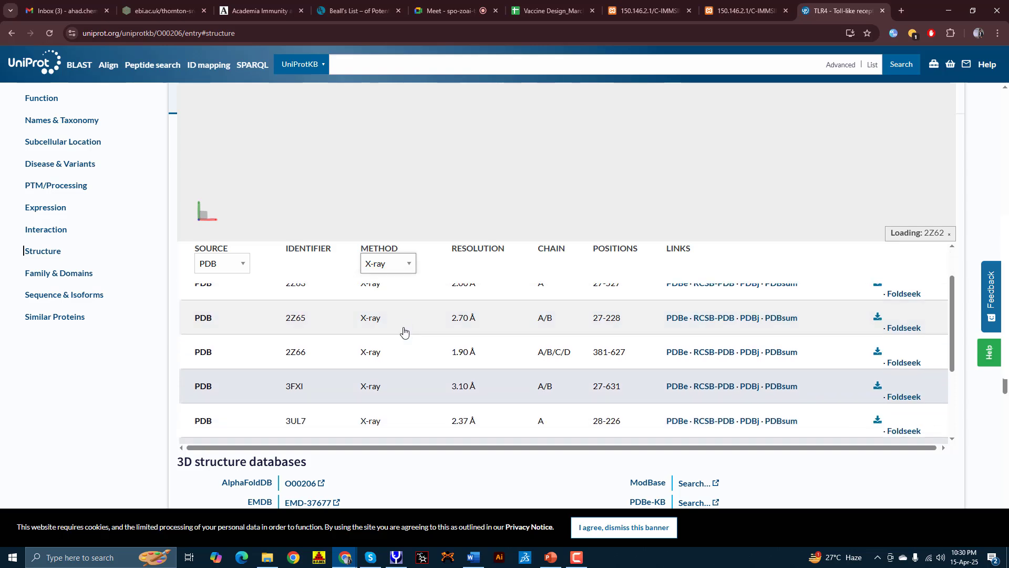
pyautogui.scroll(1, 440, 323)
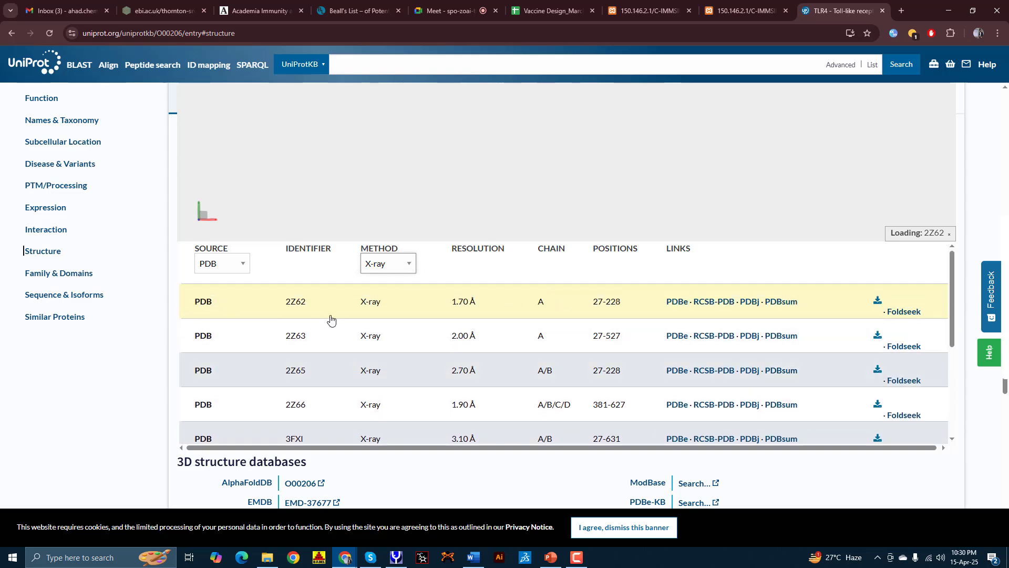
pyautogui.scroll(-1, 528, 271)
pyautogui.scroll(1, 526, 289)
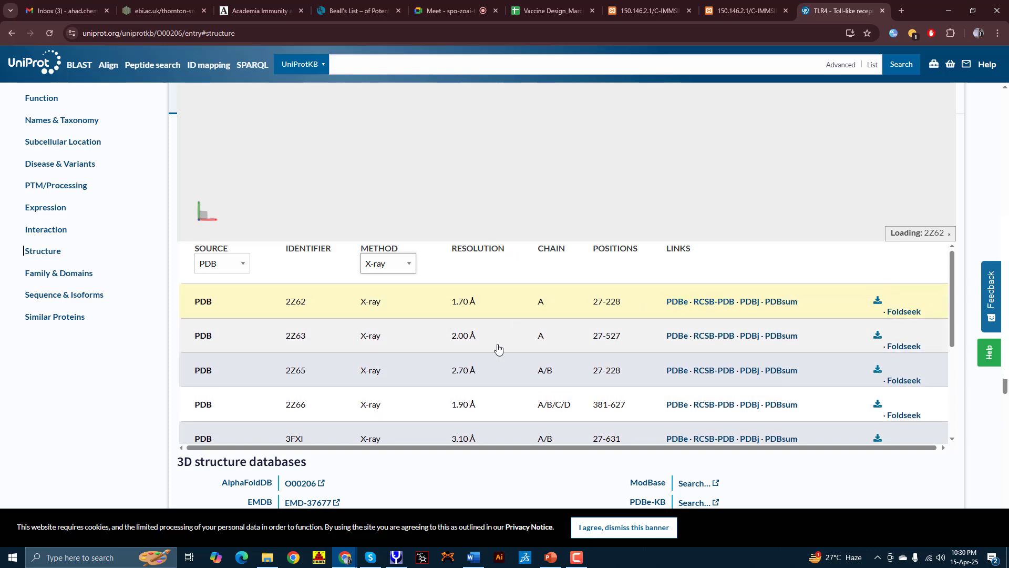
pyautogui.scroll(-1, 494, 347)
pyautogui.scroll(1, 475, 335)
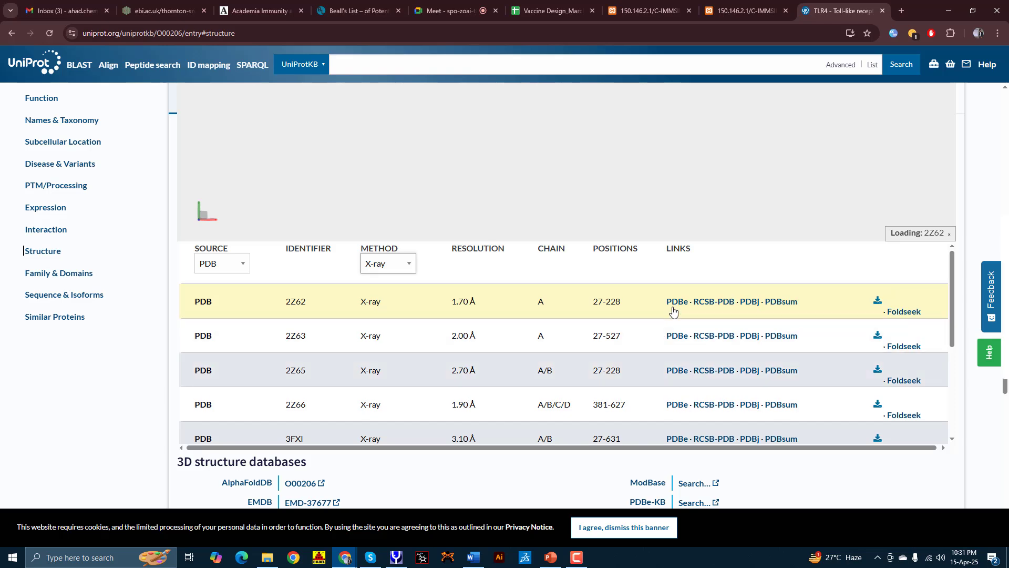
# Step: Open the 2Z62 entry on RCSB PDB and scroll its summary to the Macromolecules section
pyautogui.click(704, 303)
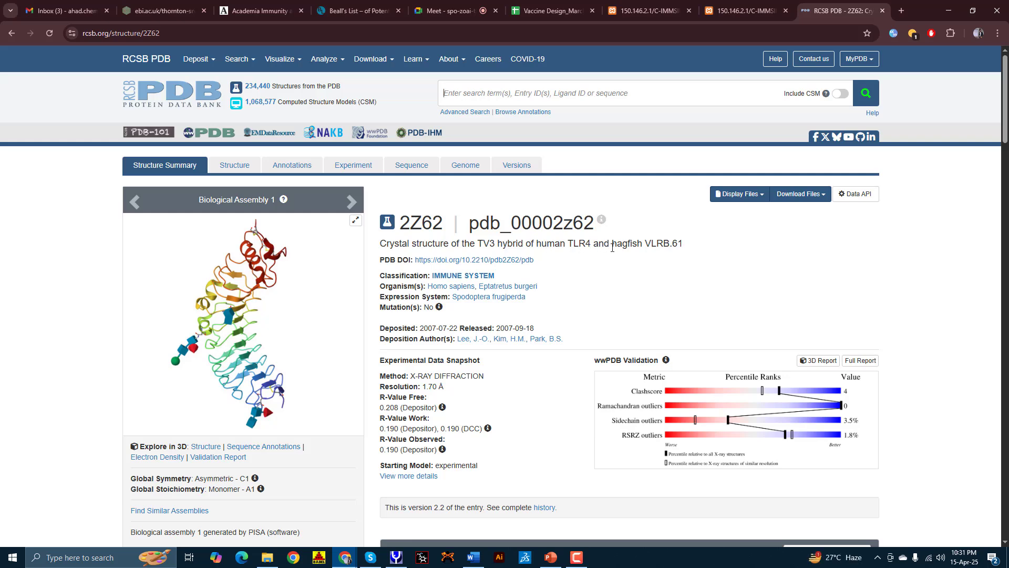
pyautogui.scroll(-1, 578, 271)
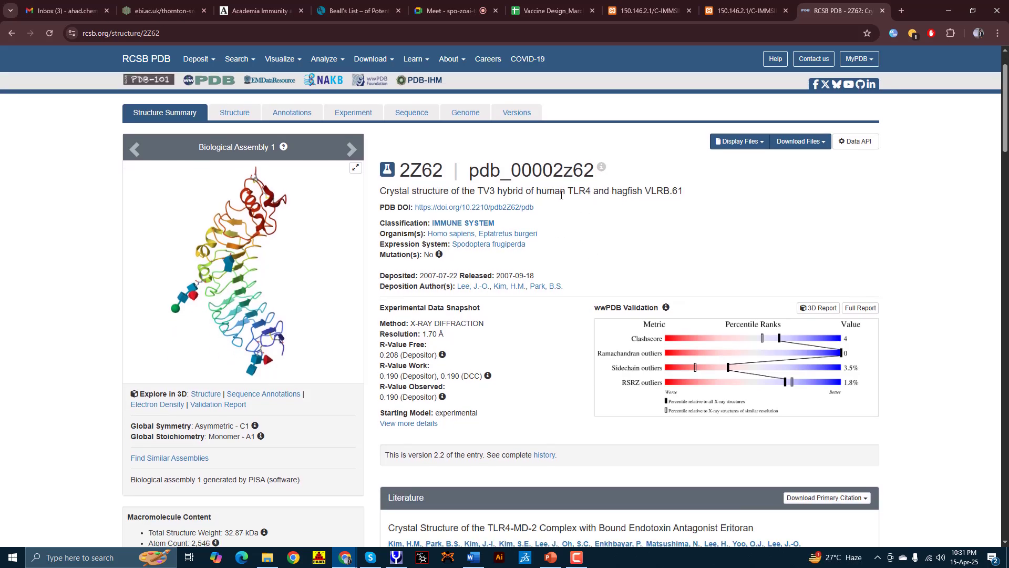
pyautogui.scroll(-6, 619, 206)
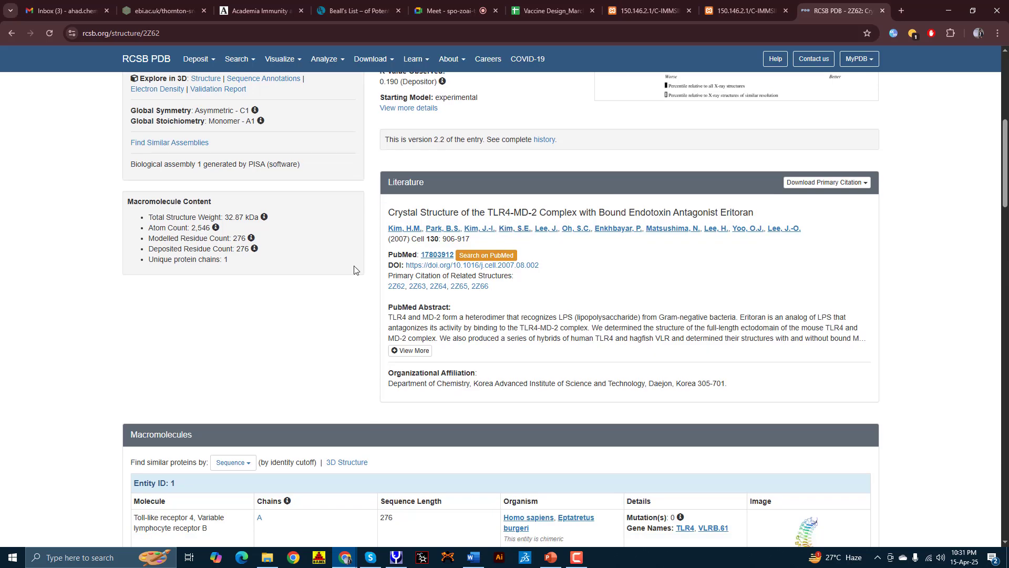
pyautogui.scroll(3, 316, 278)
pyautogui.scroll(3, 308, 209)
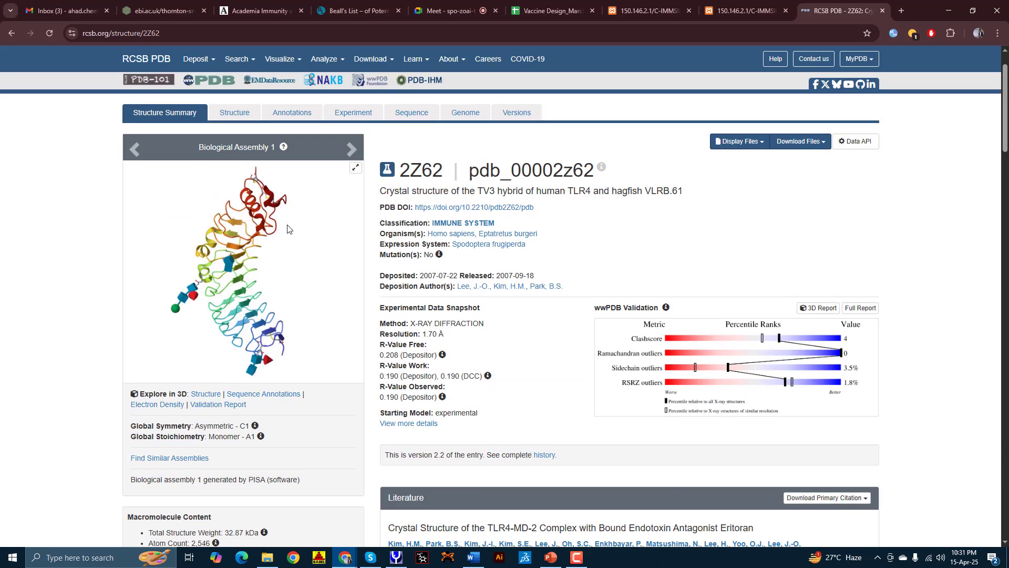
pyautogui.scroll(-10, 354, 315)
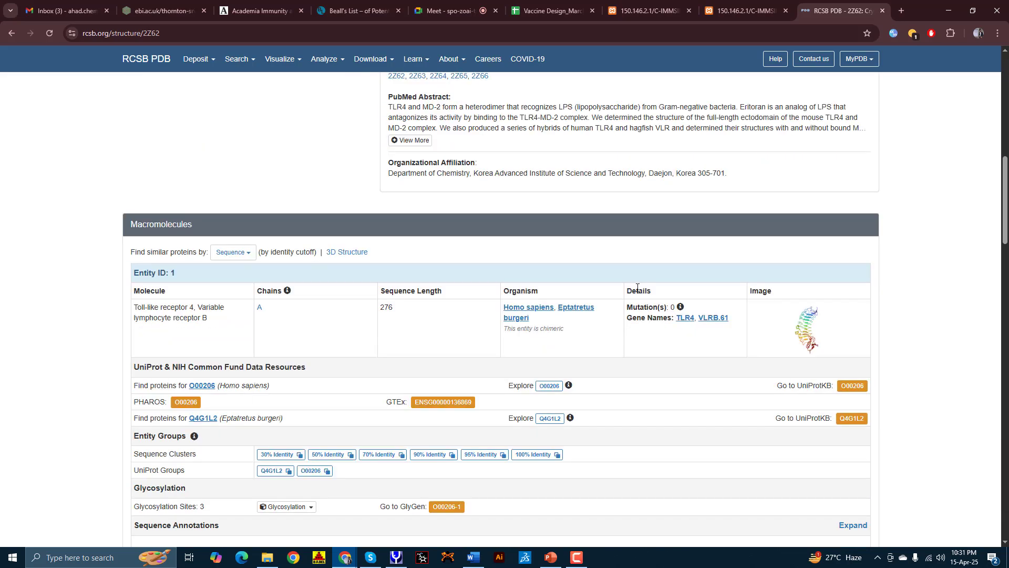
pyautogui.scroll(5, 637, 288)
pyautogui.scroll(-7, 710, 362)
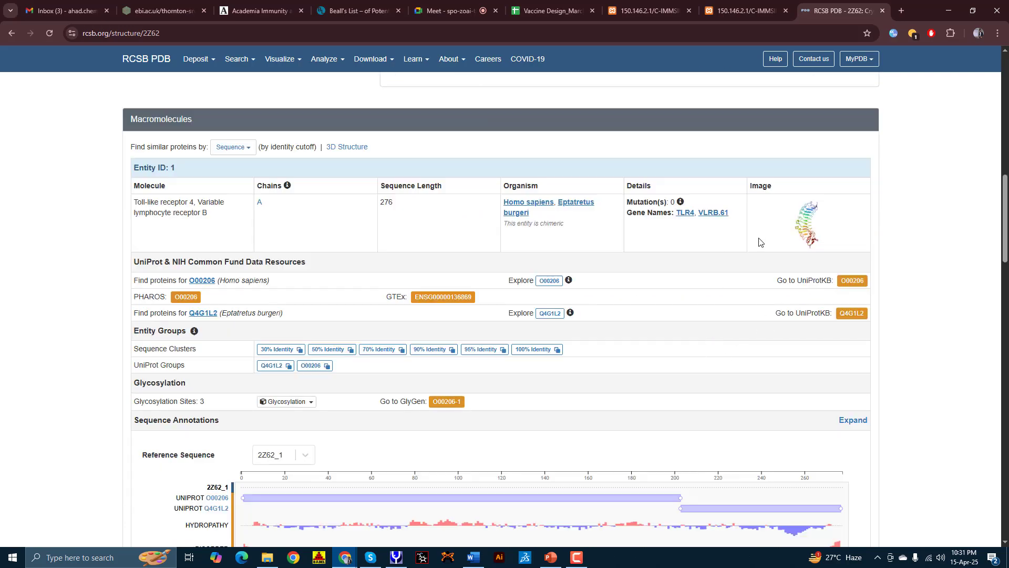
pyautogui.scroll(8, 759, 241)
# Step: Check 2Z62's download formats, then open 2Z63 from the UniProt structure table in a new tab
pyautogui.scroll(-1, 776, 255)
pyautogui.scroll(3, 814, 203)
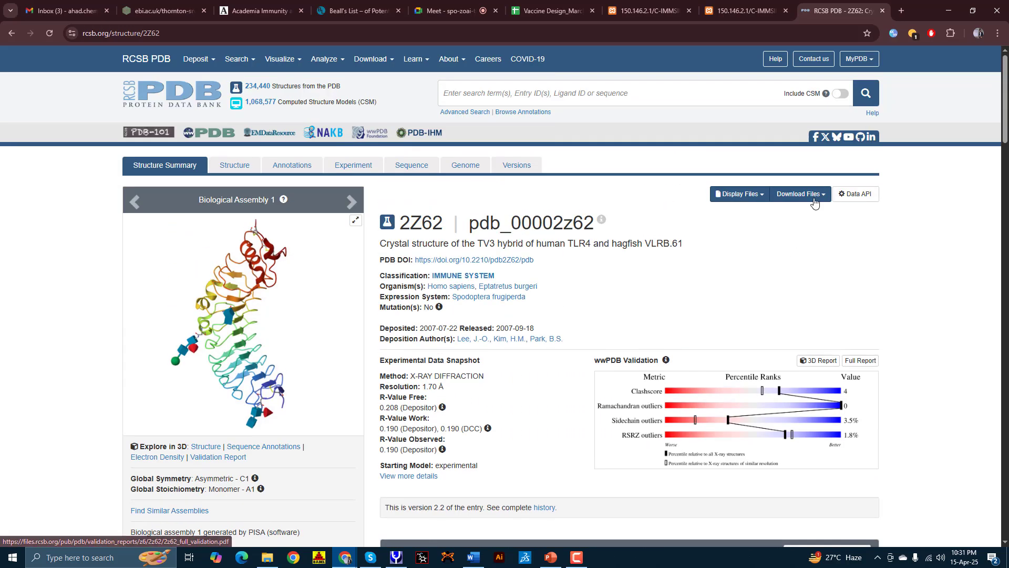
pyautogui.click(814, 203)
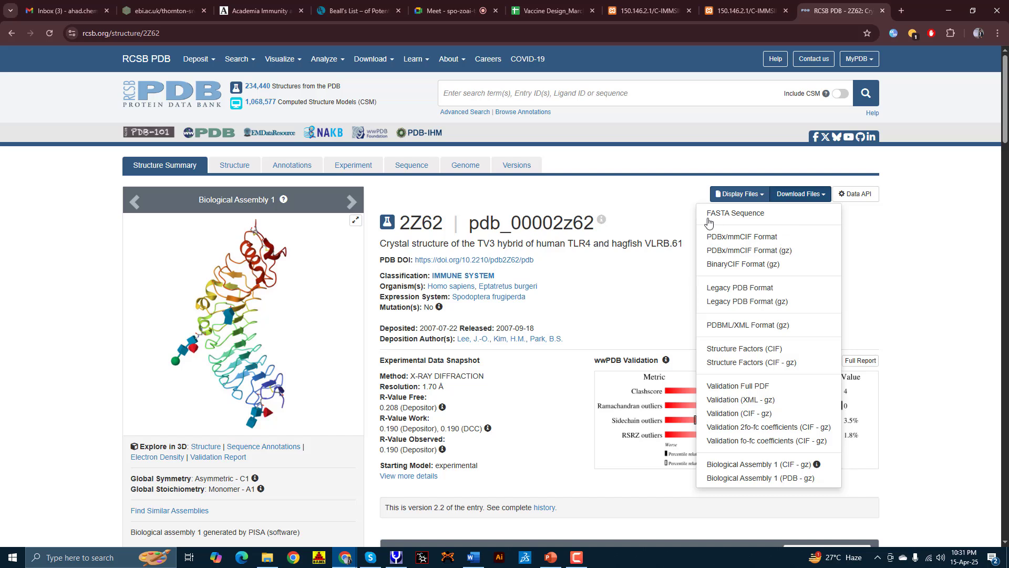
pyautogui.click(670, 190)
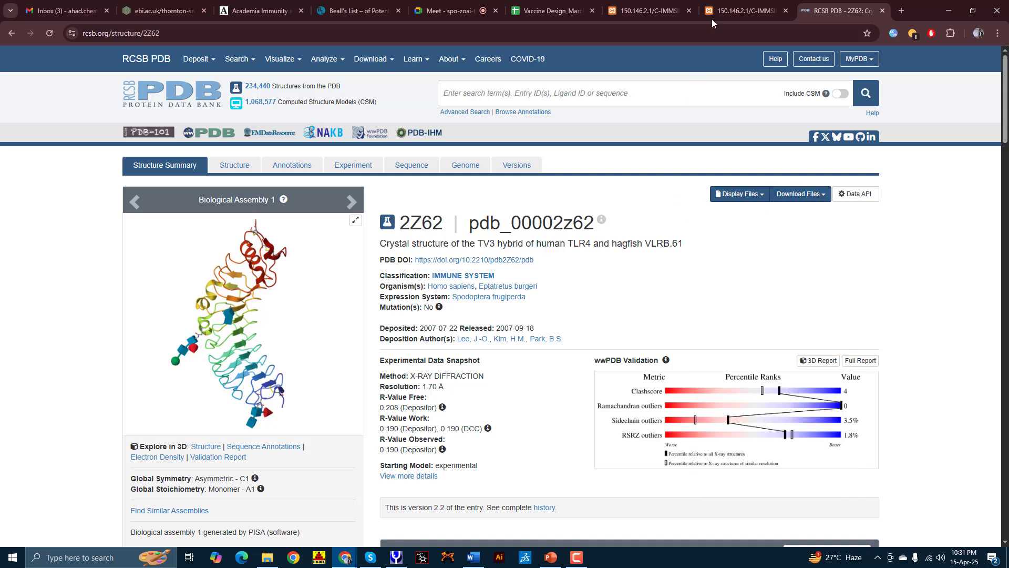
pyautogui.click(5, 31)
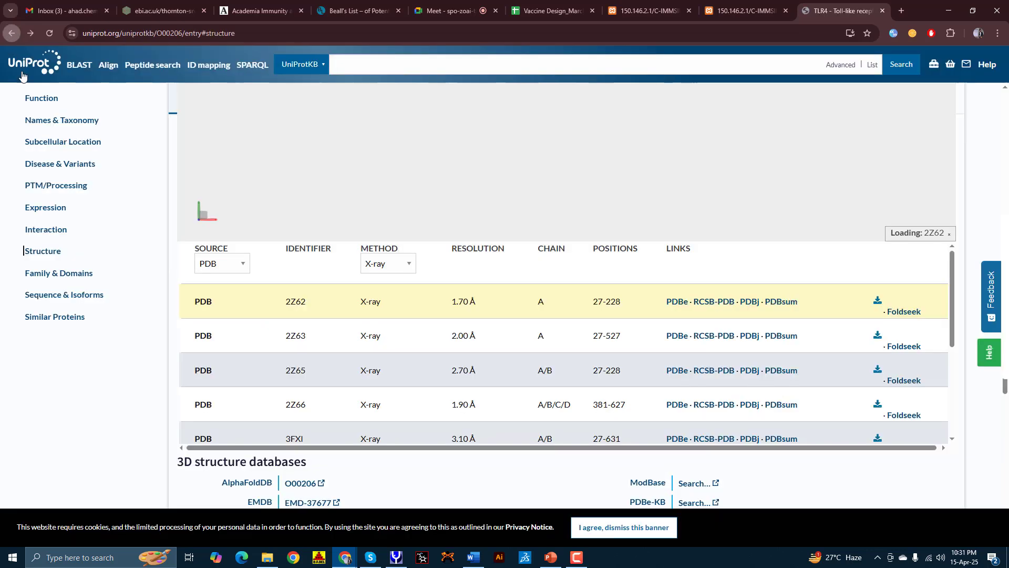
pyautogui.rightClick(714, 335)
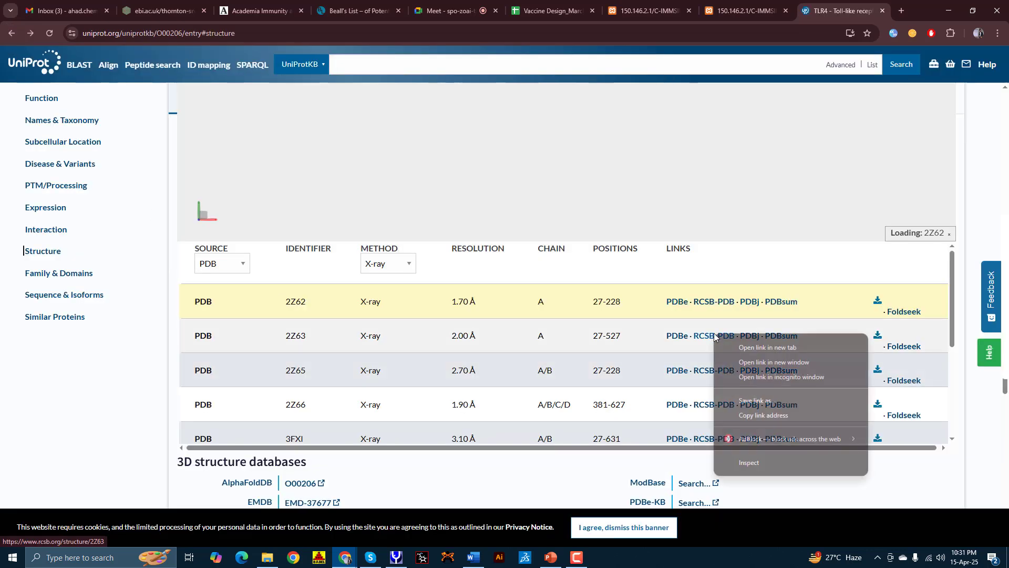
pyautogui.click(743, 346)
pyautogui.click(836, 4)
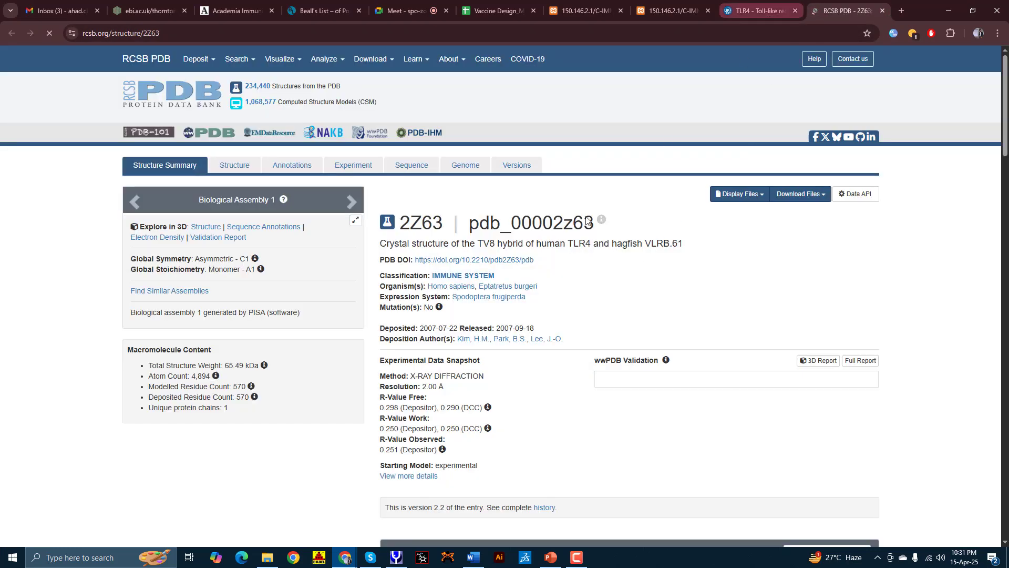
# Step: List 2Z63's download formats, then open 2Z66 from the UniProt table in a new tab
pyautogui.click(821, 203)
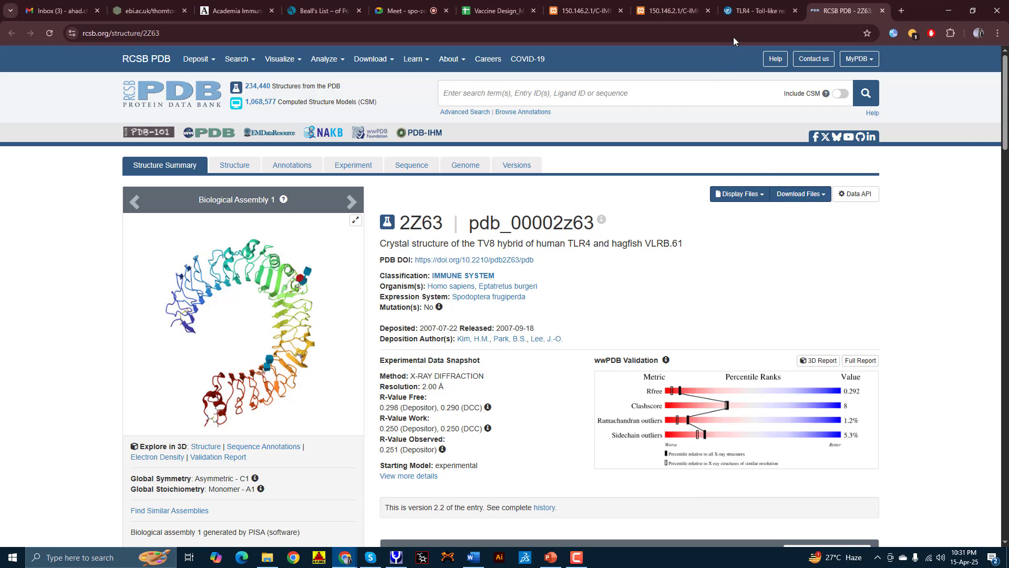
pyautogui.click(762, 10)
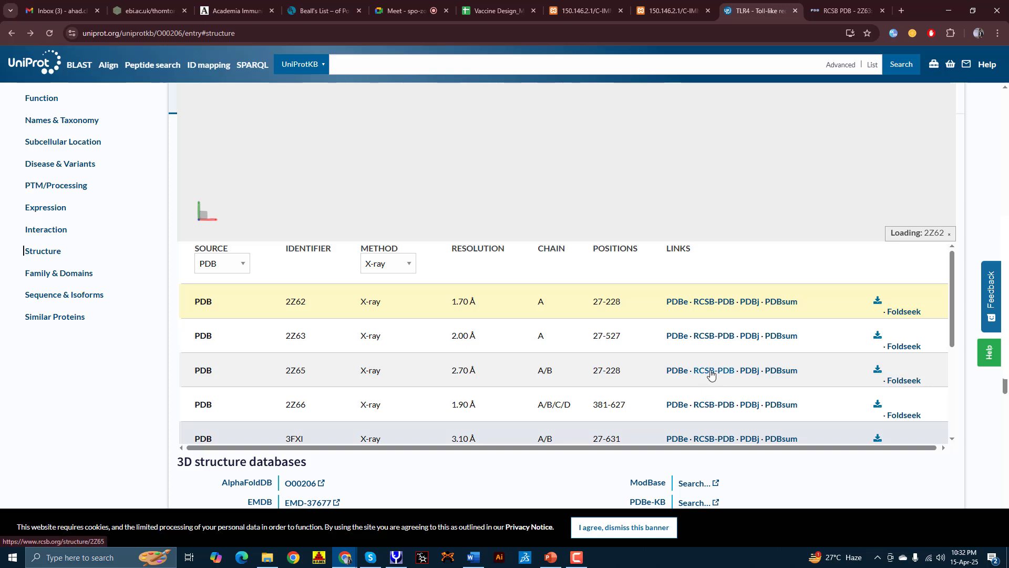
pyautogui.scroll(-1, 711, 373)
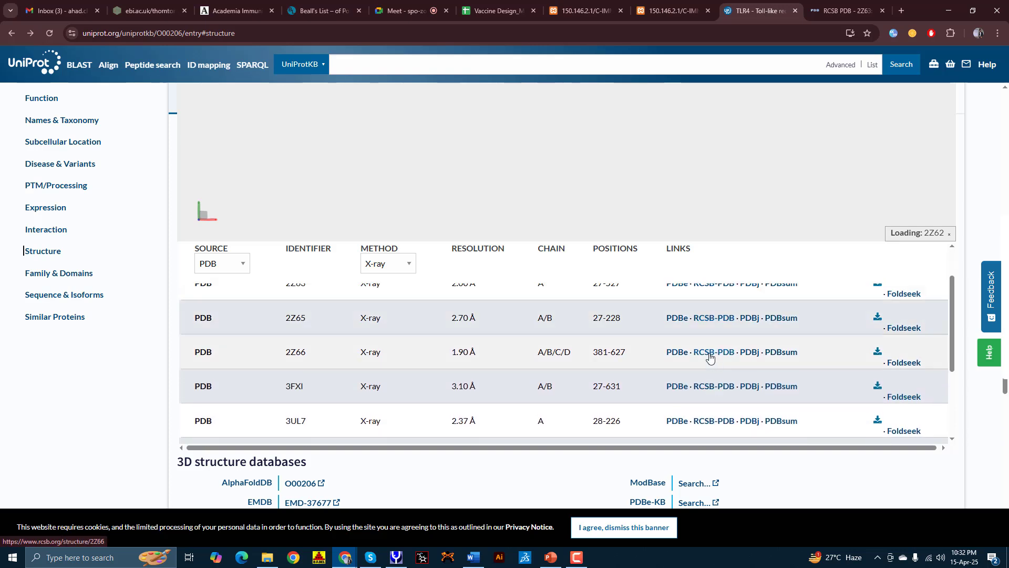
pyautogui.rightClick(714, 357)
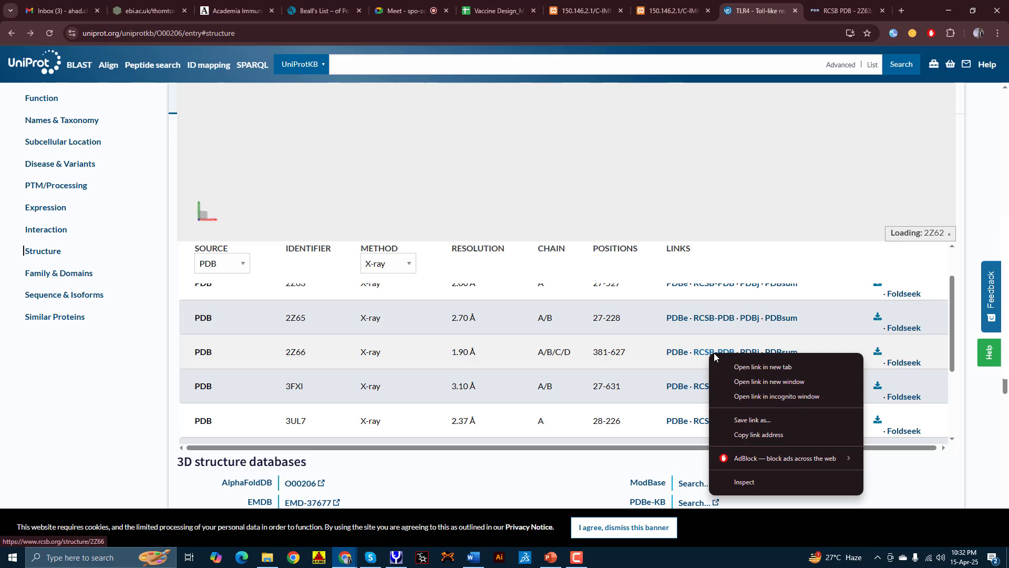
pyautogui.click(738, 367)
# Step: Review the download formats offered for the 2Z66 entry
pyautogui.click(839, 6)
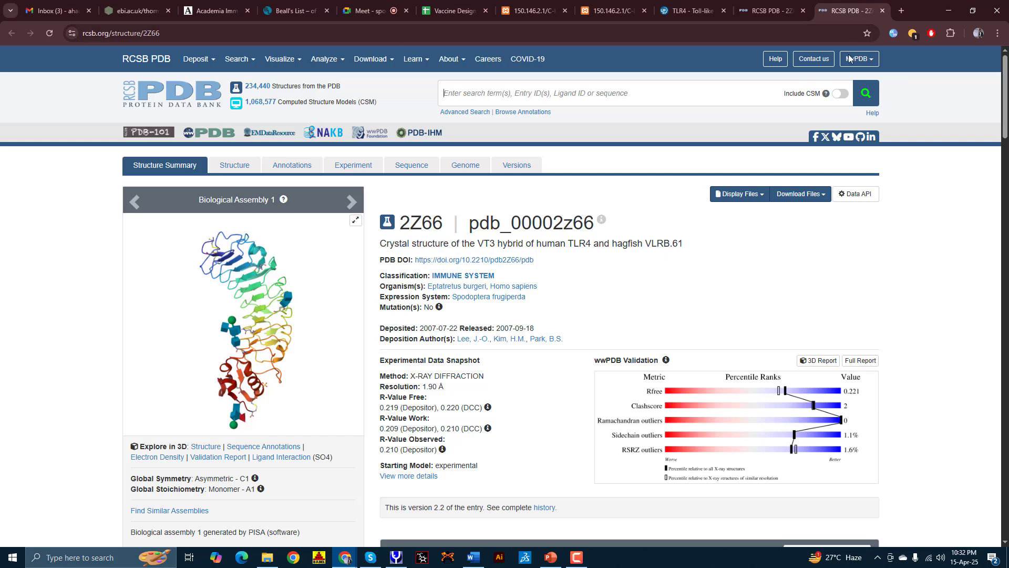
pyautogui.click(787, 195)
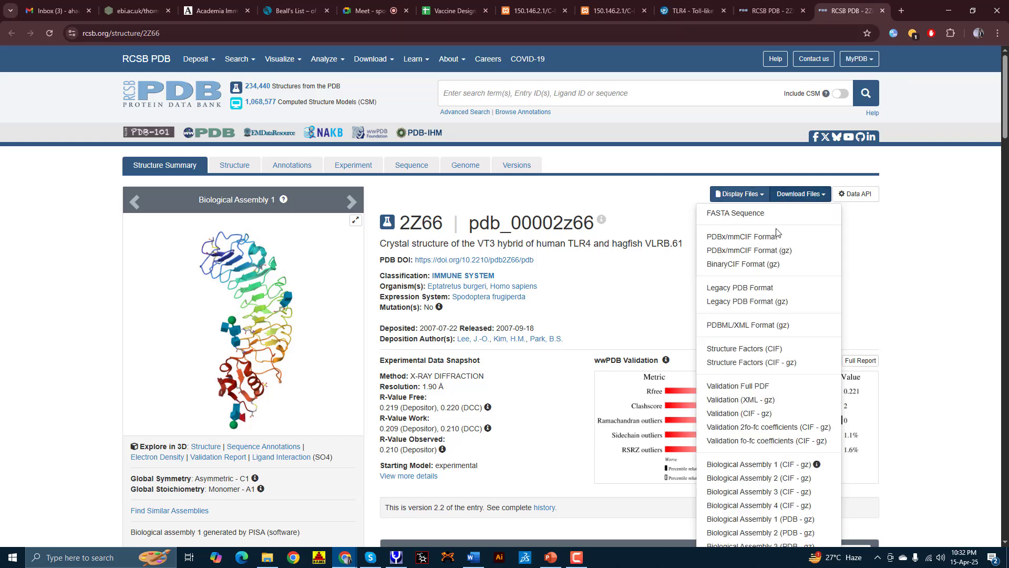
pyautogui.click(650, 276)
# Step: From the TLR4 UniProt page, open the 2Z62 RCSB PDB entry in a new tab
pyautogui.hotkey('ctrl', 'shift', 'Tab')
pyautogui.hotkey('ctrl', 'shift', 'Tab')
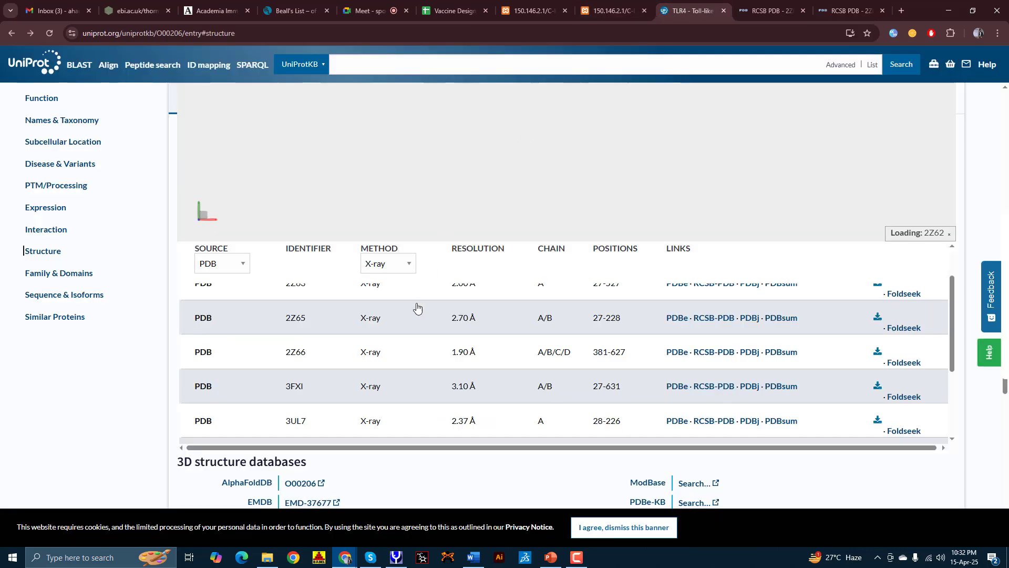
pyautogui.scroll(1, 368, 358)
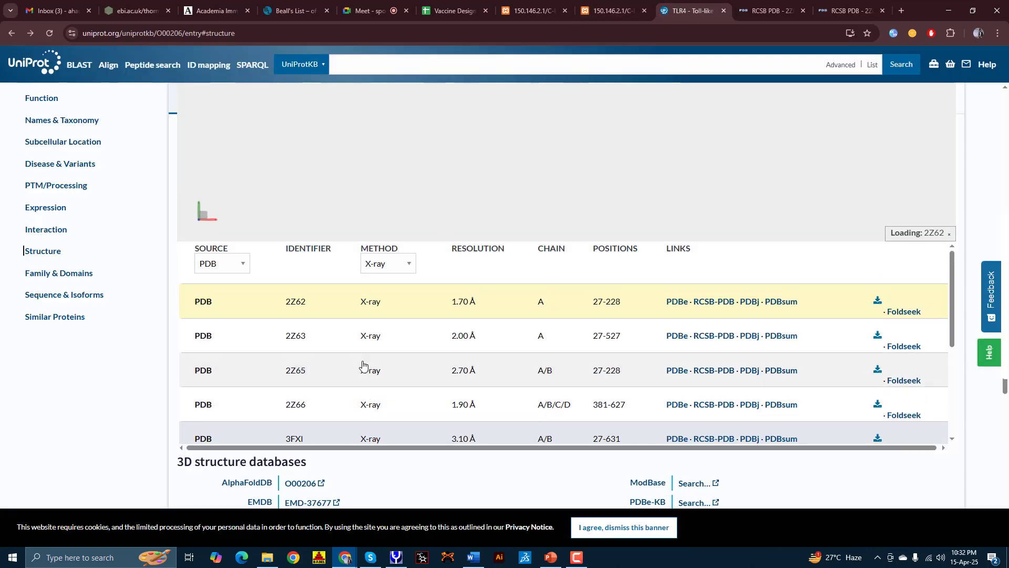
pyautogui.rightClick(708, 308)
pyautogui.click(727, 314)
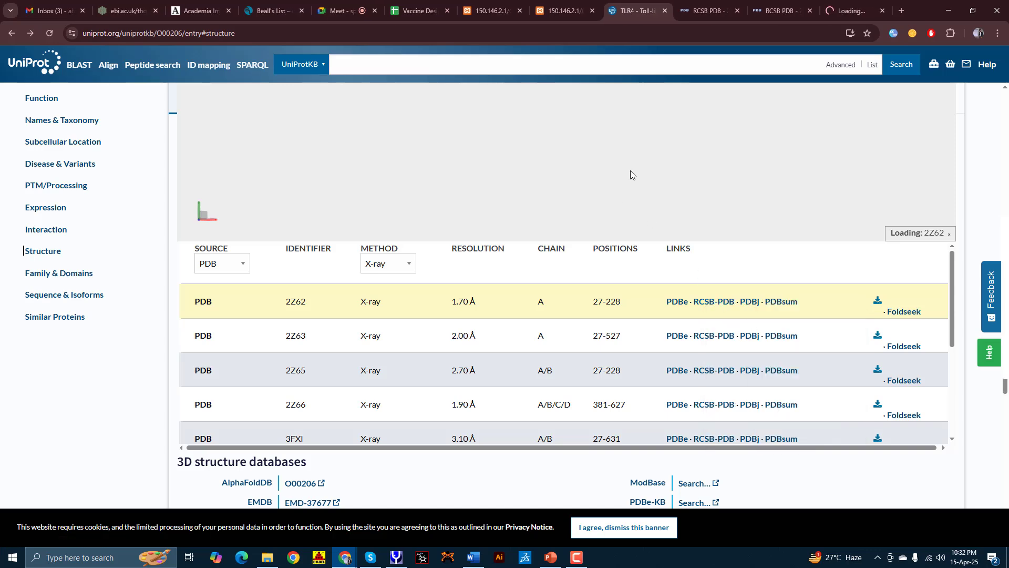
pyautogui.hotkey('ctrl', '9')
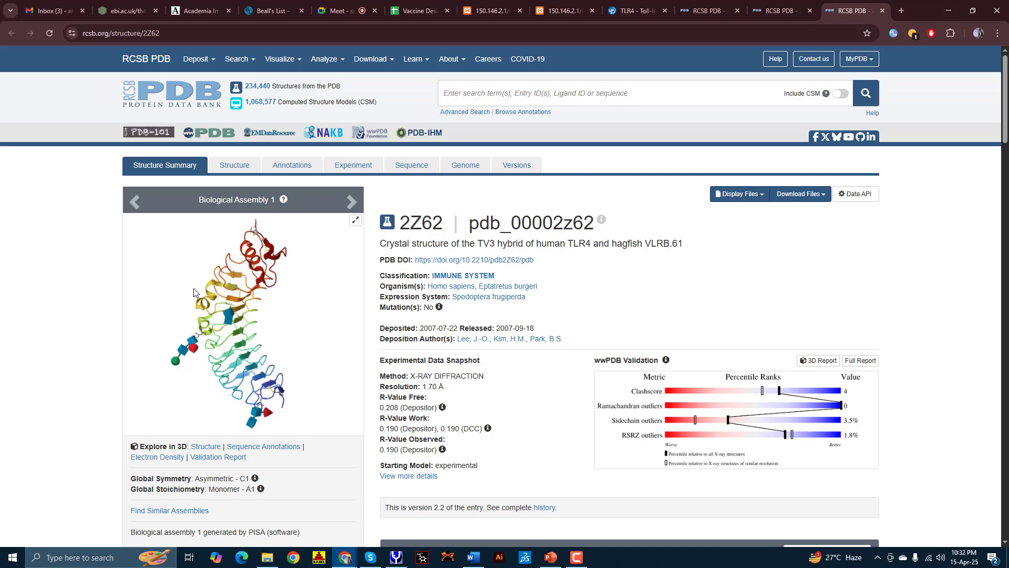
# Step: Download 2Z62 in Legacy PDB Format and open 2z62.pdb in Discovery Studio
pyautogui.click(799, 194)
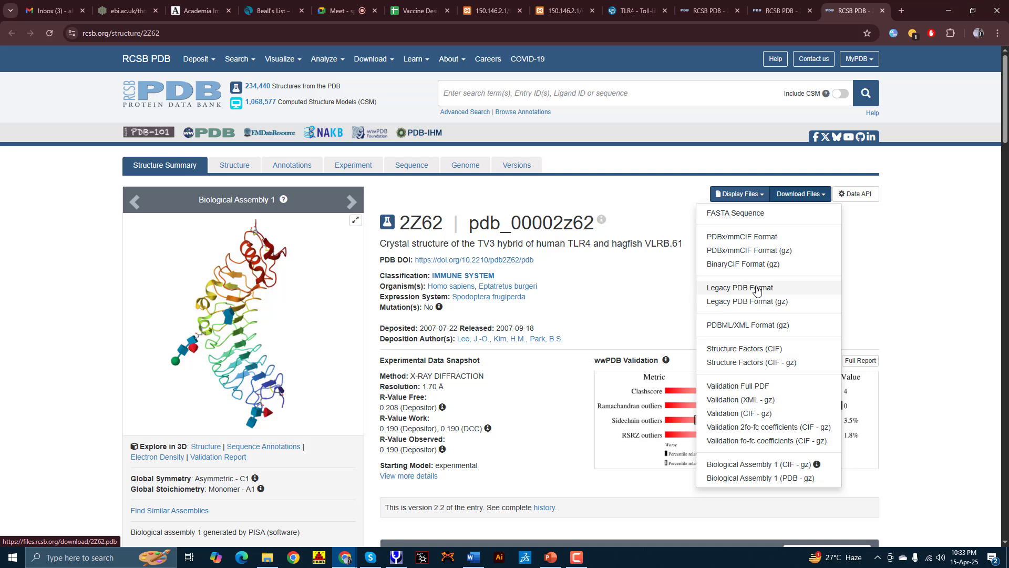
pyautogui.click(757, 291)
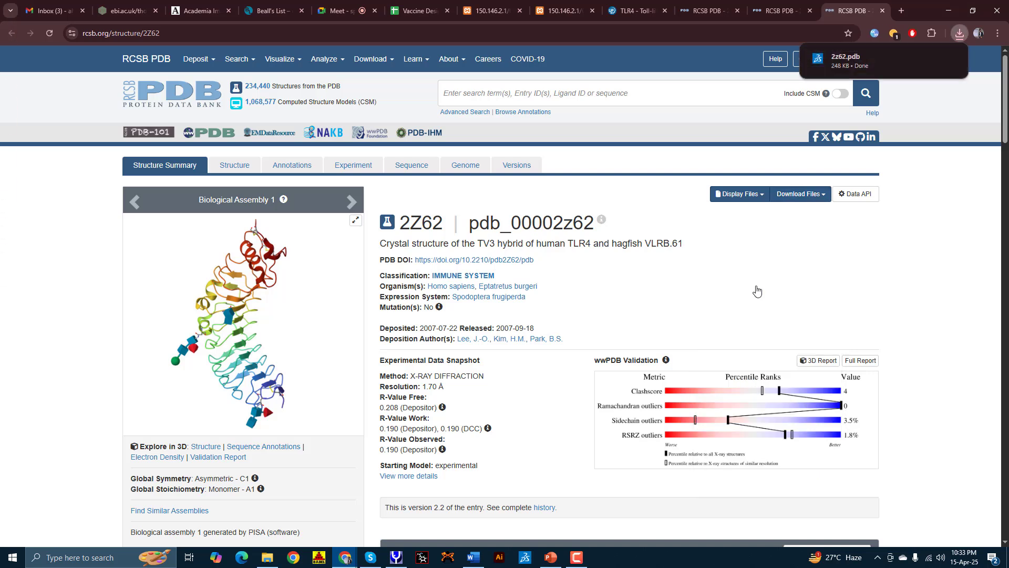
pyautogui.click(833, 62)
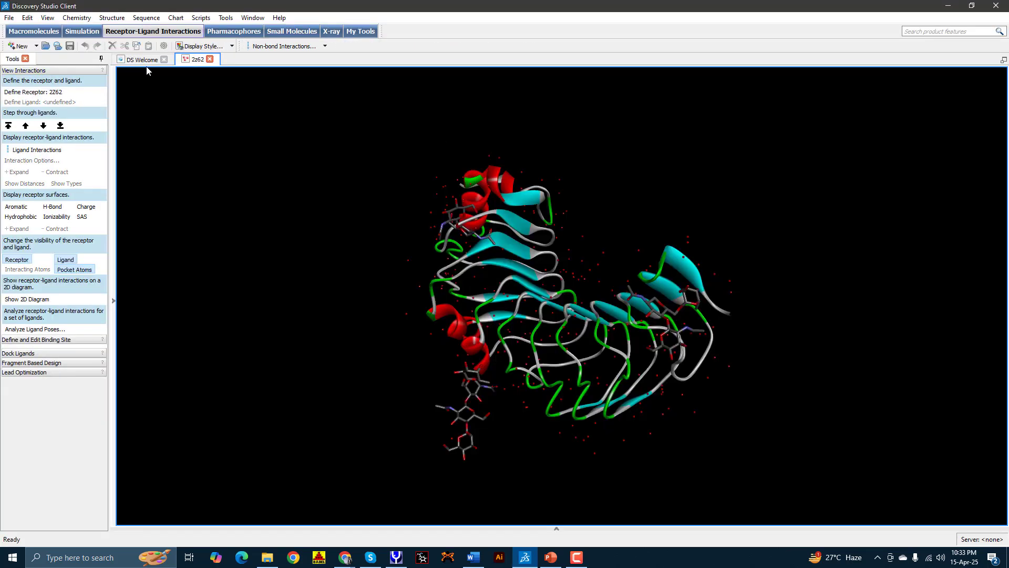
# Step: Close the Welcome page, rotate the 2Z62 model, and display the Hierarchy tree
pyautogui.click(164, 60)
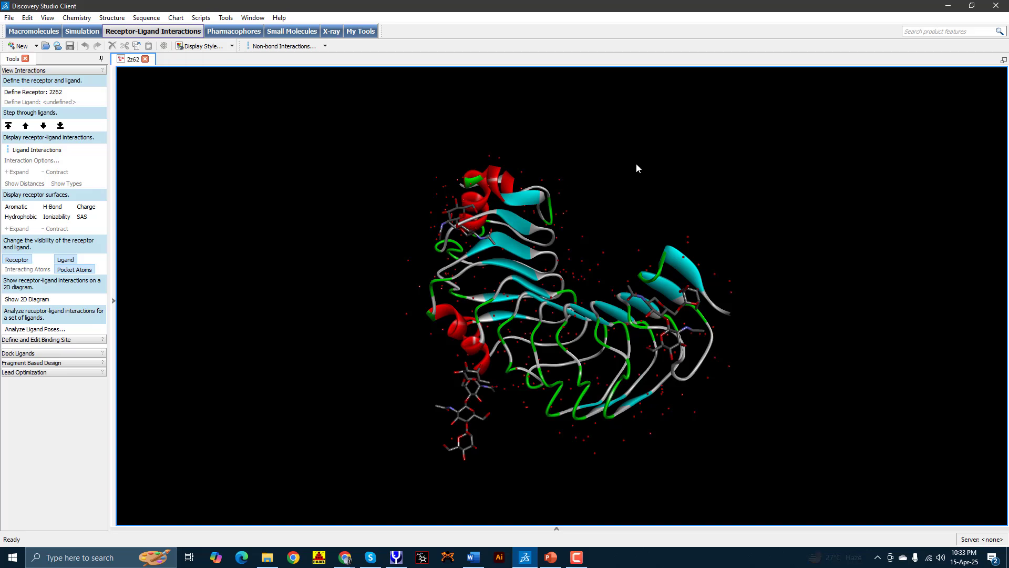
pyautogui.moveTo(636, 164); pyautogui.dragTo(488, 375)
pyautogui.moveTo(470, 401); pyautogui.dragTo(452, 389)
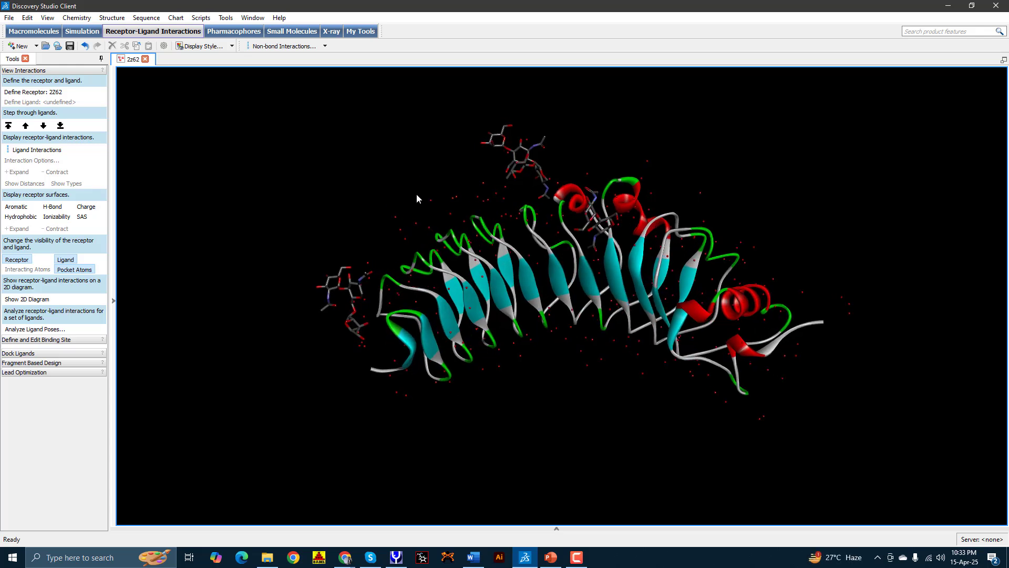
pyautogui.hotkey('ctrl', 'h')
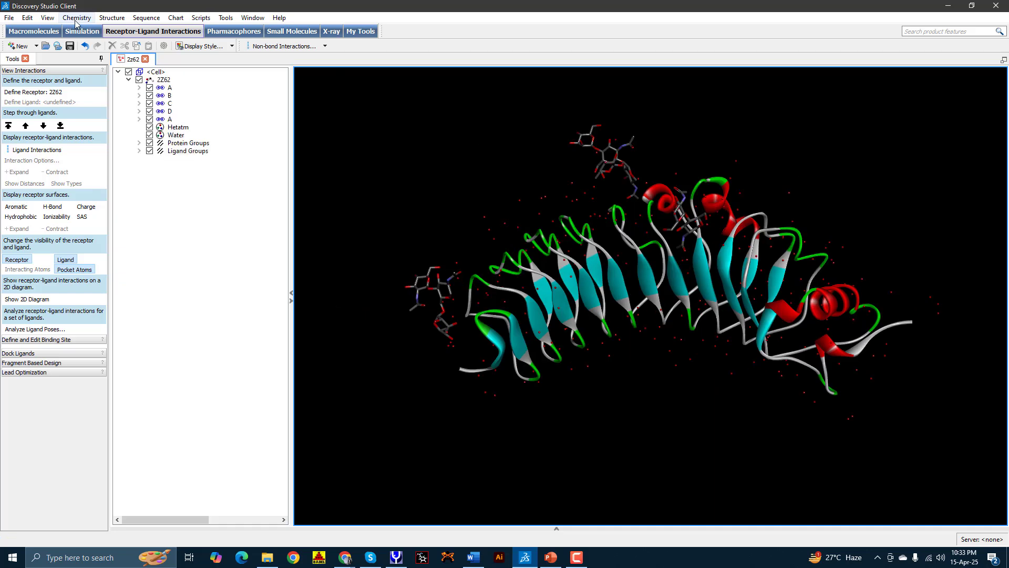
pyautogui.click(47, 18)
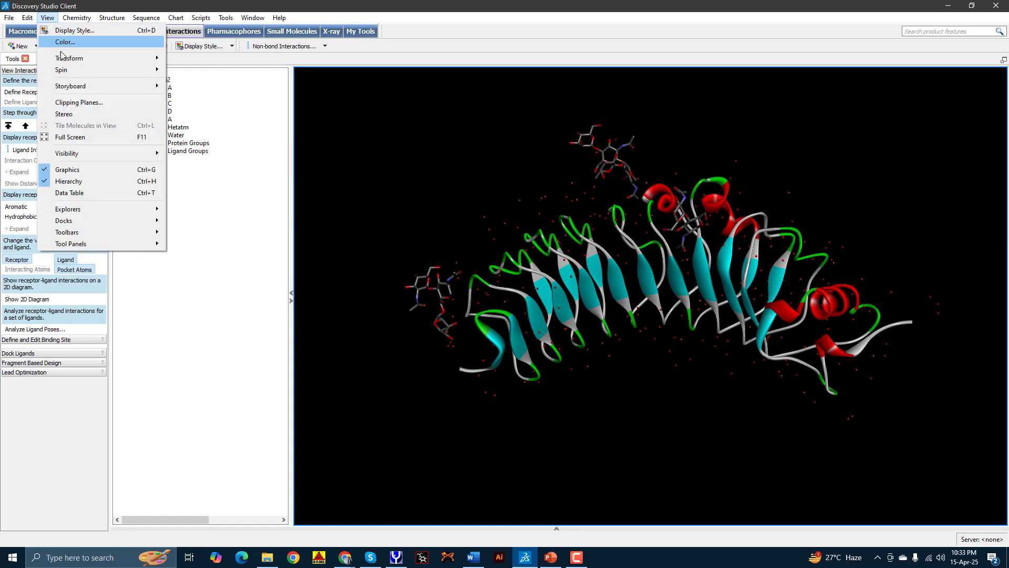
pyautogui.click(105, 182)
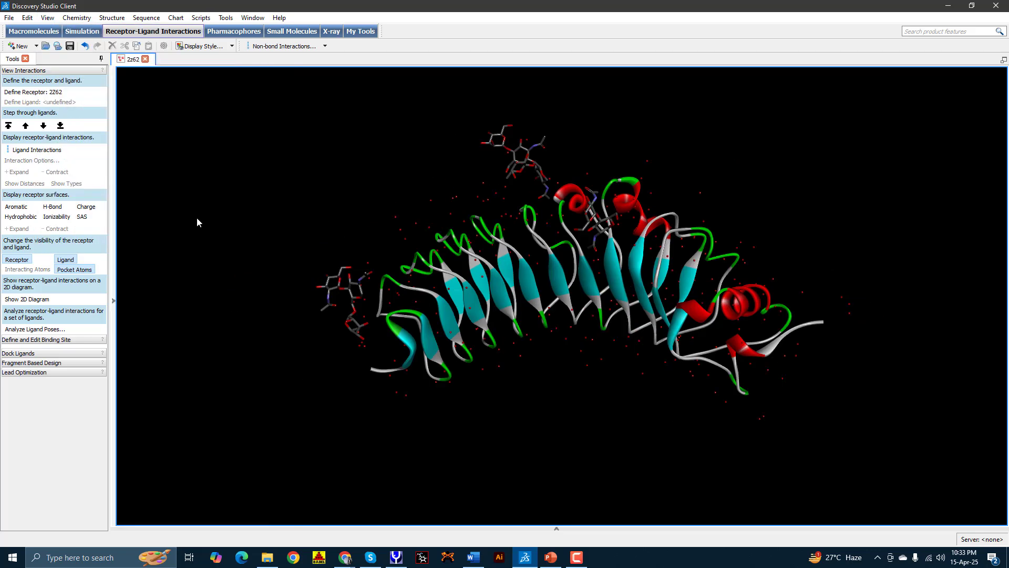
pyautogui.click(47, 18)
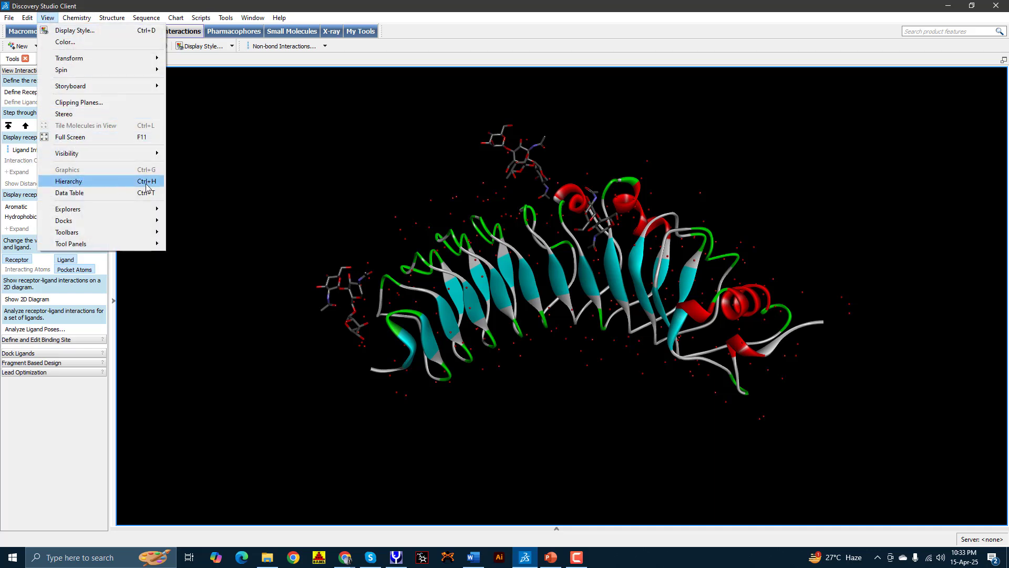
pyautogui.click(106, 181)
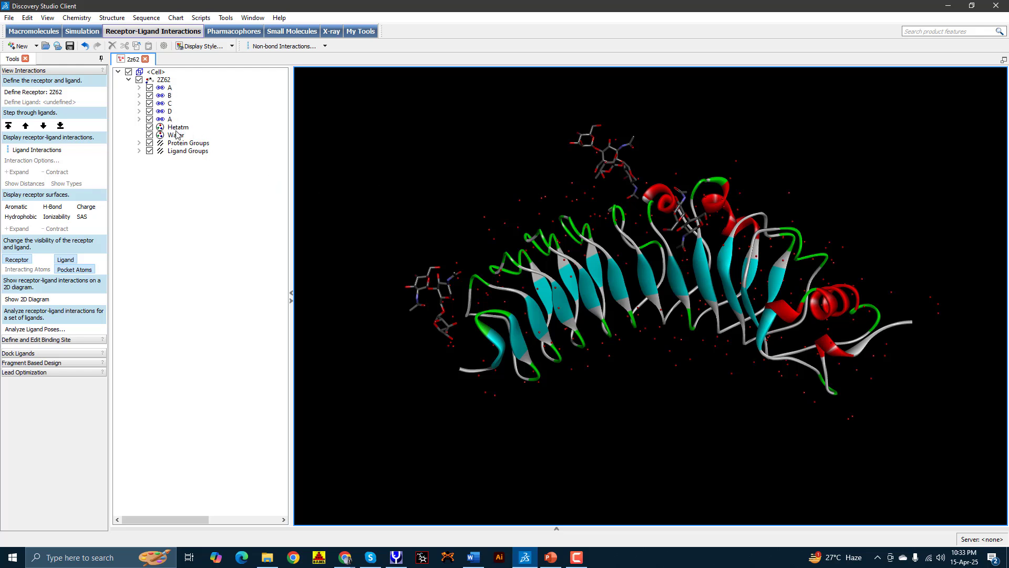
# Step: Delete the Hetatm group's hetero atoms and waters, then rotate to inspect the cleaned protein
pyautogui.click(172, 128)
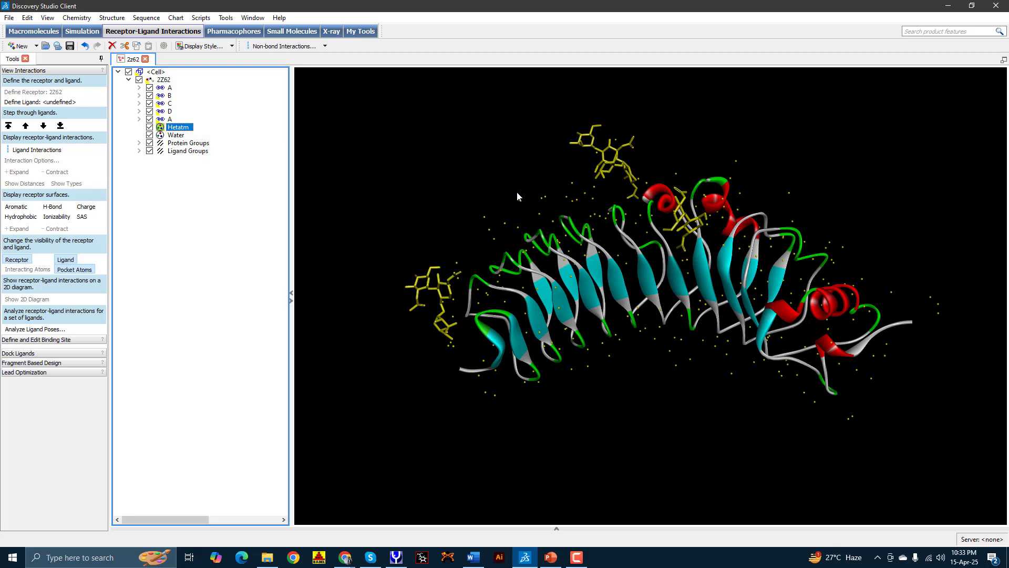
pyautogui.press('Delete')
pyautogui.moveTo(850, 240); pyautogui.dragTo(818, 134)
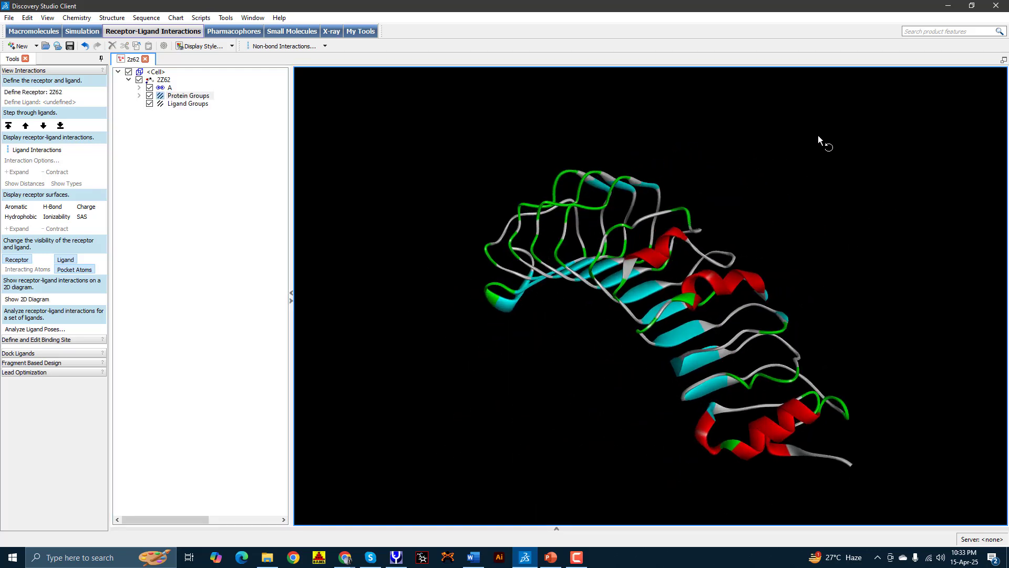
pyautogui.moveTo(820, 276); pyautogui.dragTo(372, 357)
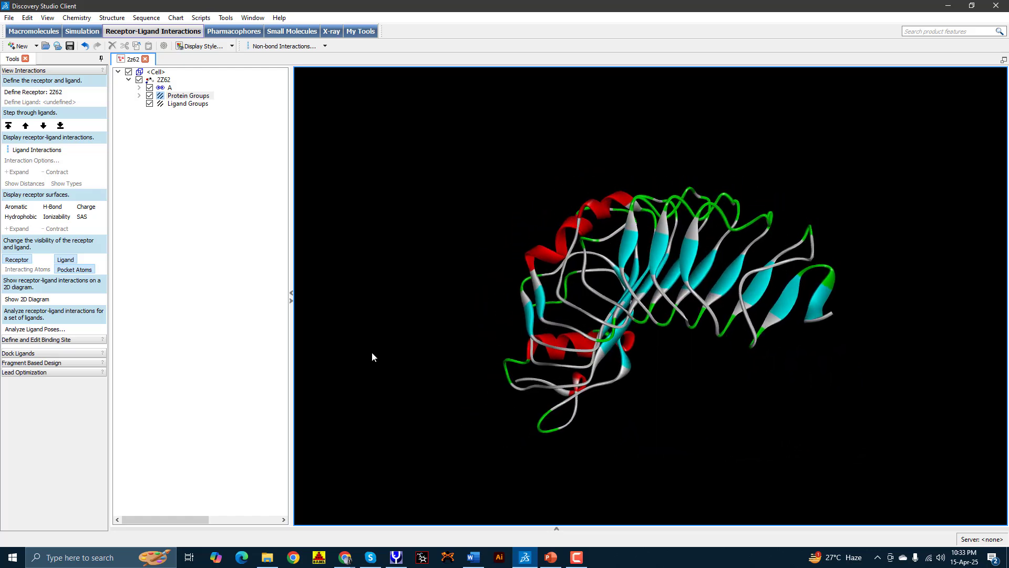
pyautogui.click(9, 18)
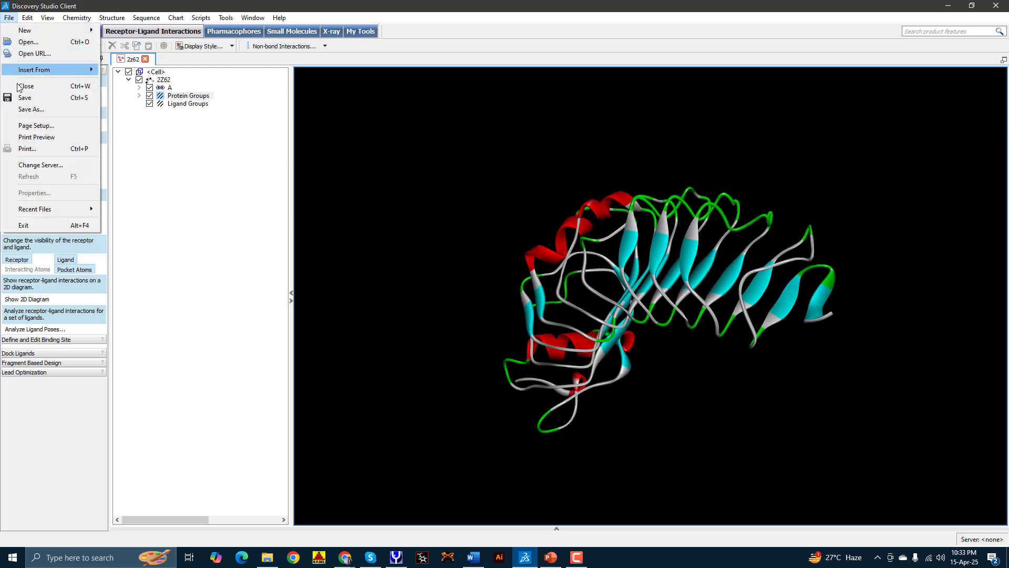
# Step: Save the cleaned structure as a Protein Data Bank file named 2z62_Clean.pdb
pyautogui.click(27, 109)
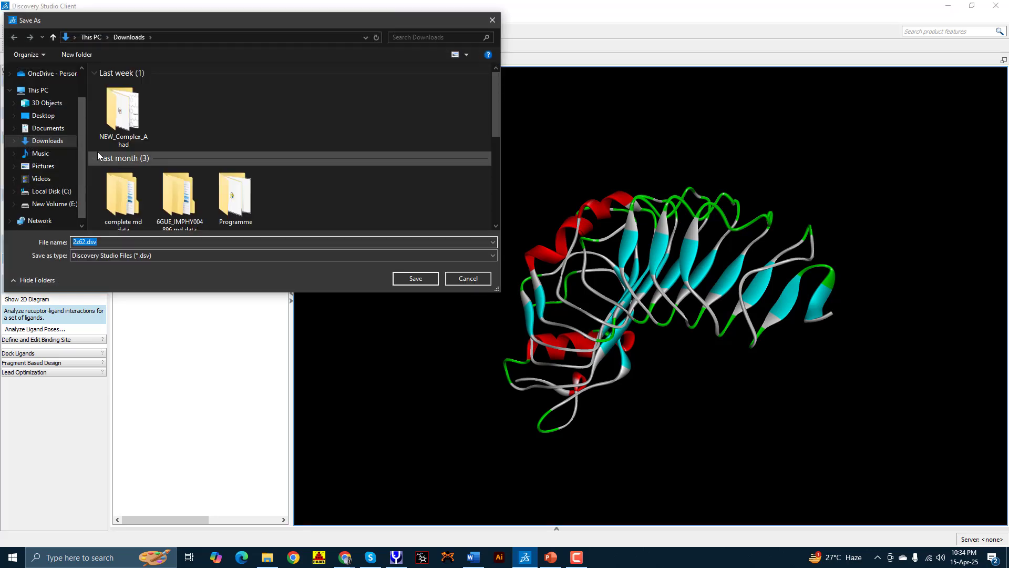
pyautogui.click(80, 149)
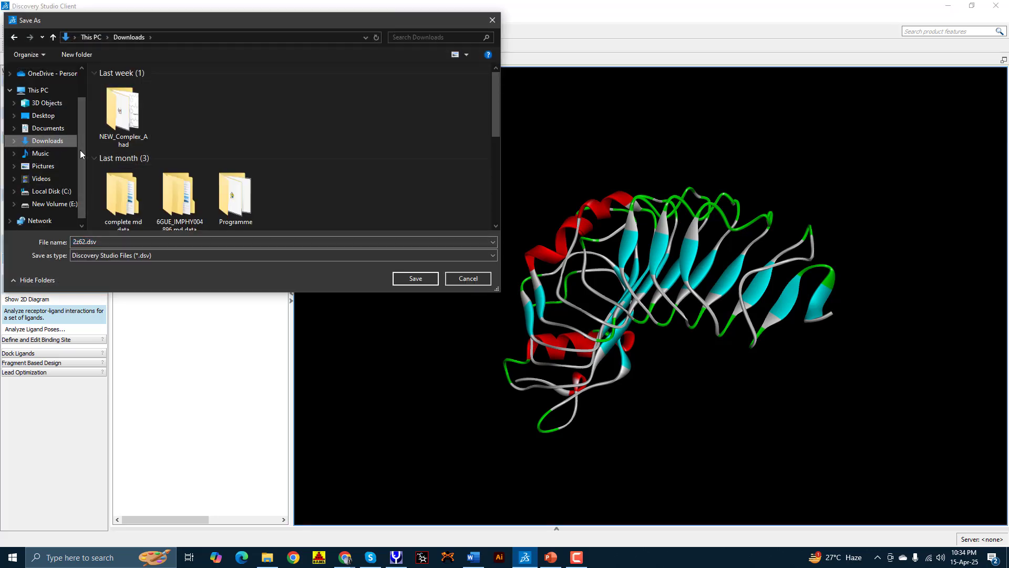
pyautogui.click(119, 256)
pyautogui.click(119, 282)
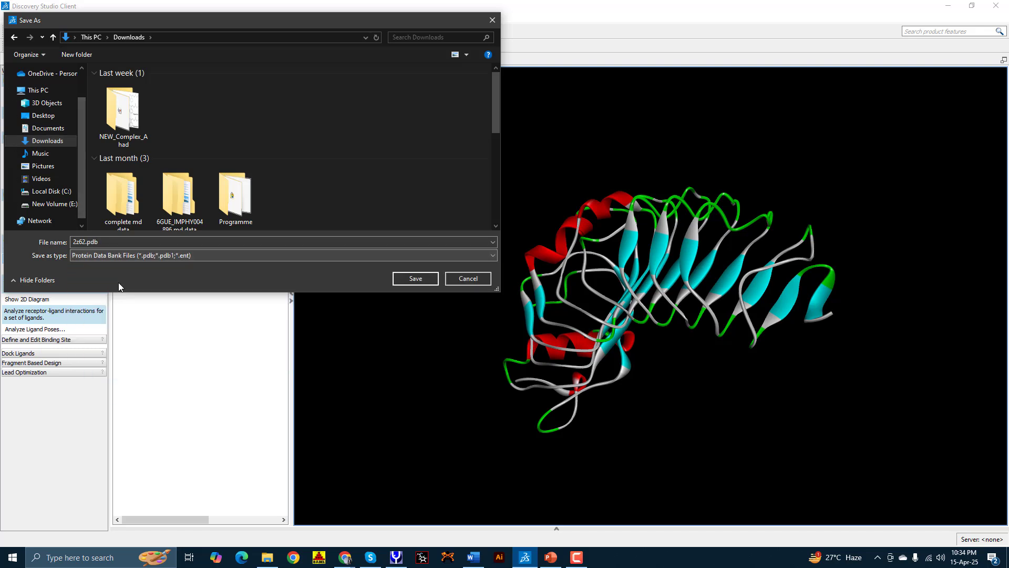
pyautogui.doubleClick(84, 242)
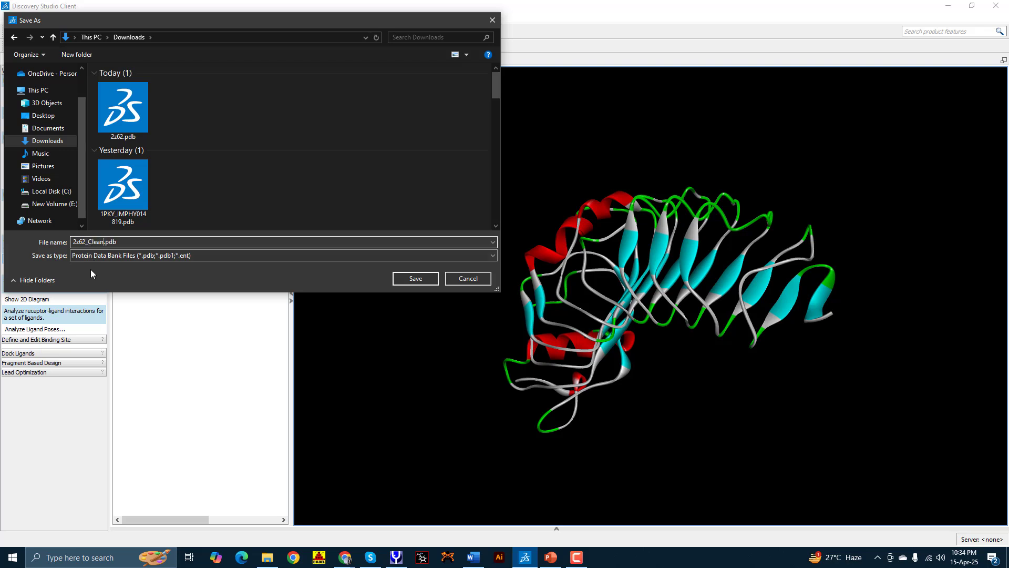
pyautogui.press('Return')
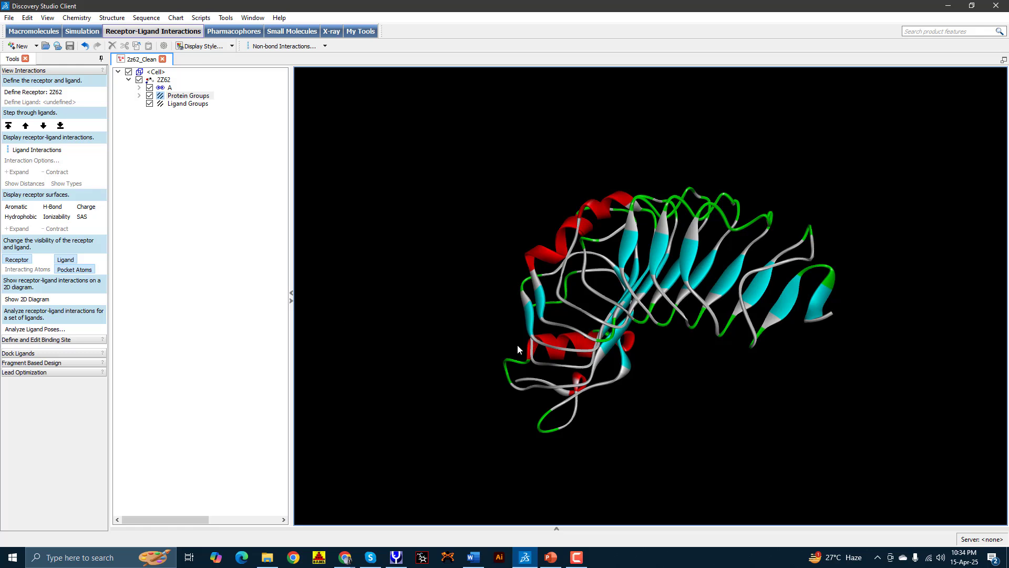
pyautogui.click(267, 558)
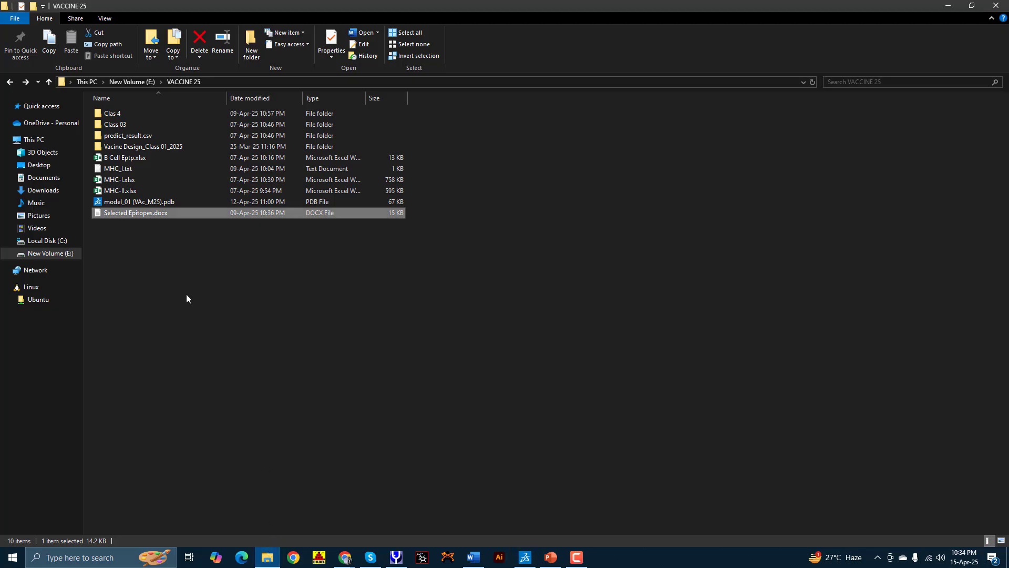
# Step: Browse Desktop > VACCINE_Influenza > Vaccine structure > V2P and open model1.pdb
pyautogui.click(36, 166)
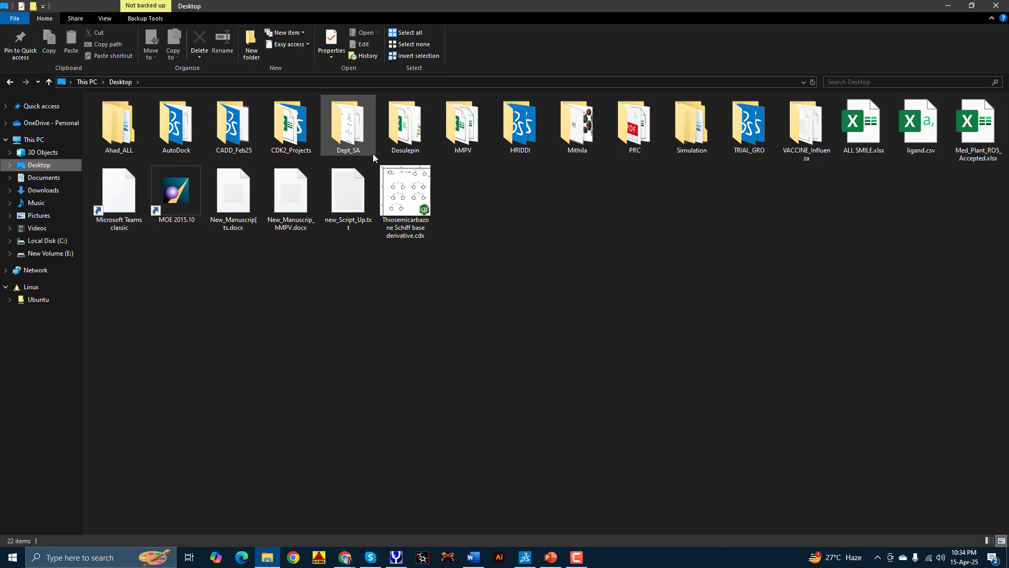
pyautogui.doubleClick(795, 167)
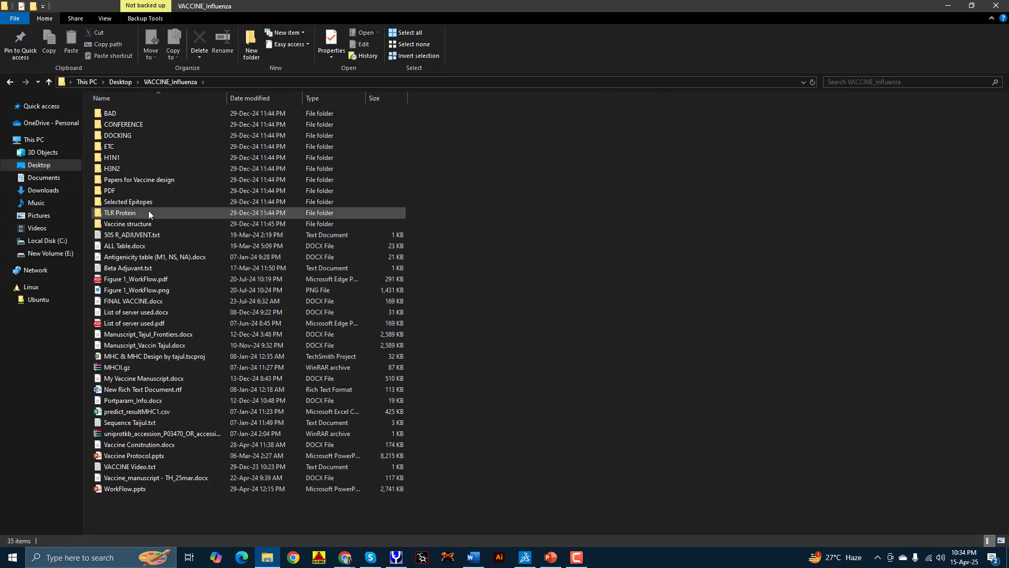
pyautogui.doubleClick(141, 223)
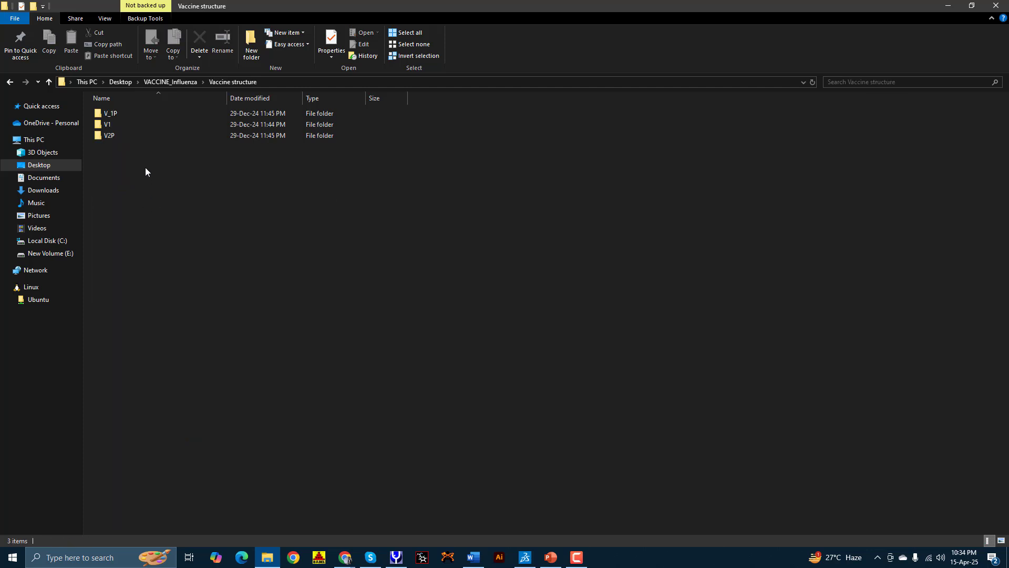
pyautogui.doubleClick(128, 135)
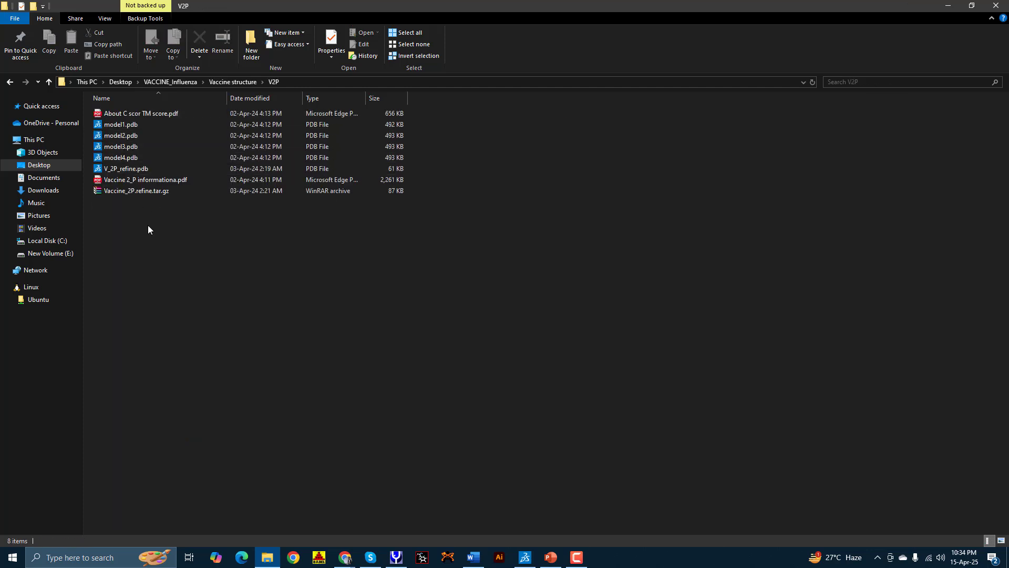
pyautogui.click(137, 124)
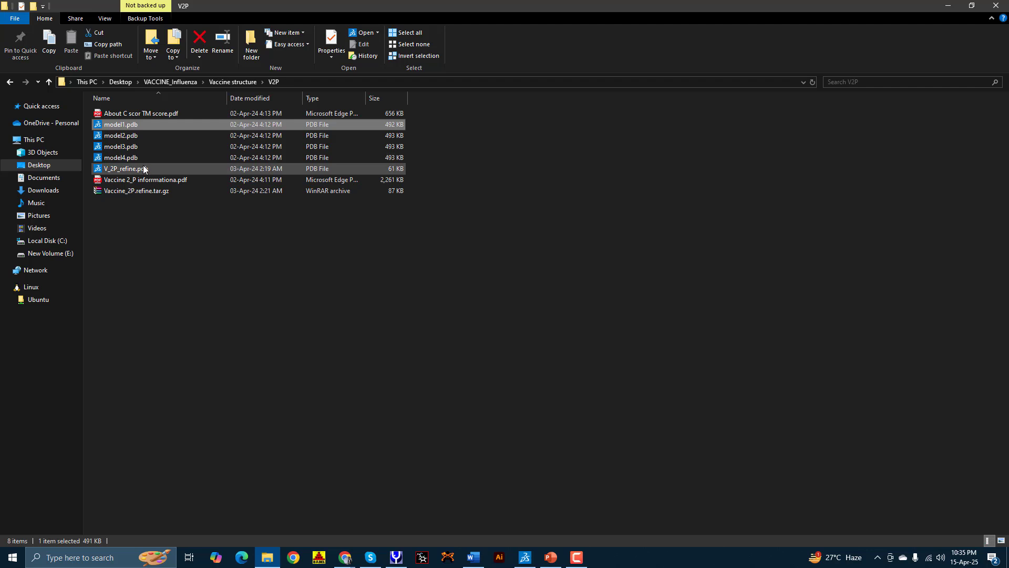
pyautogui.doubleClick(140, 127)
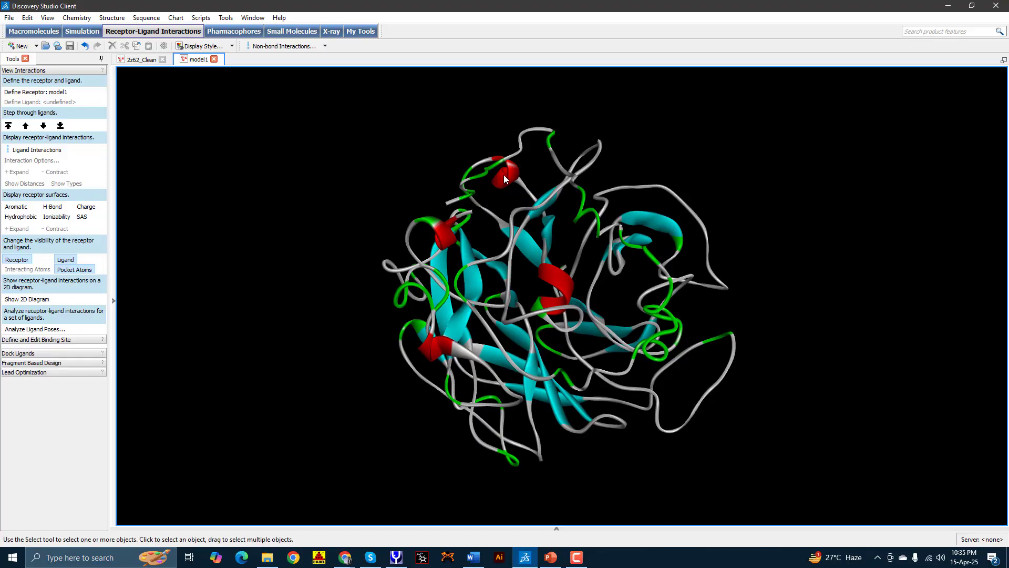
# Step: Rotate the model1 vaccine structure to inspect its fold, then minimize Discovery Studio
pyautogui.moveTo(504, 176); pyautogui.dragTo(377, 244)
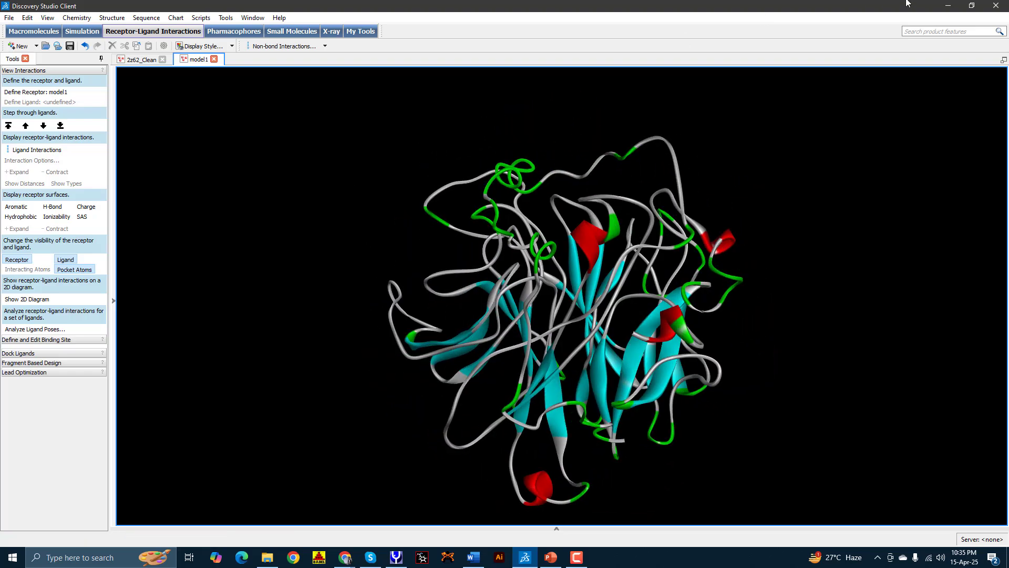
pyautogui.click(954, 6)
# Step: Copy model1.pdb into E:\VACCINE 25 and rename the copy Mr25_Vac.pdb
pyautogui.click(111, 125)
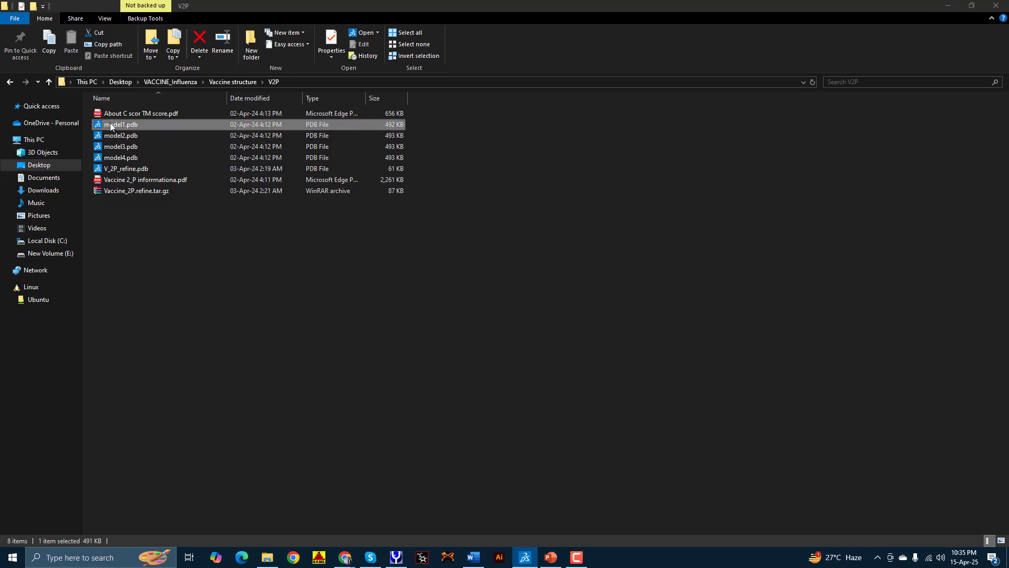
pyautogui.rightClick(111, 125)
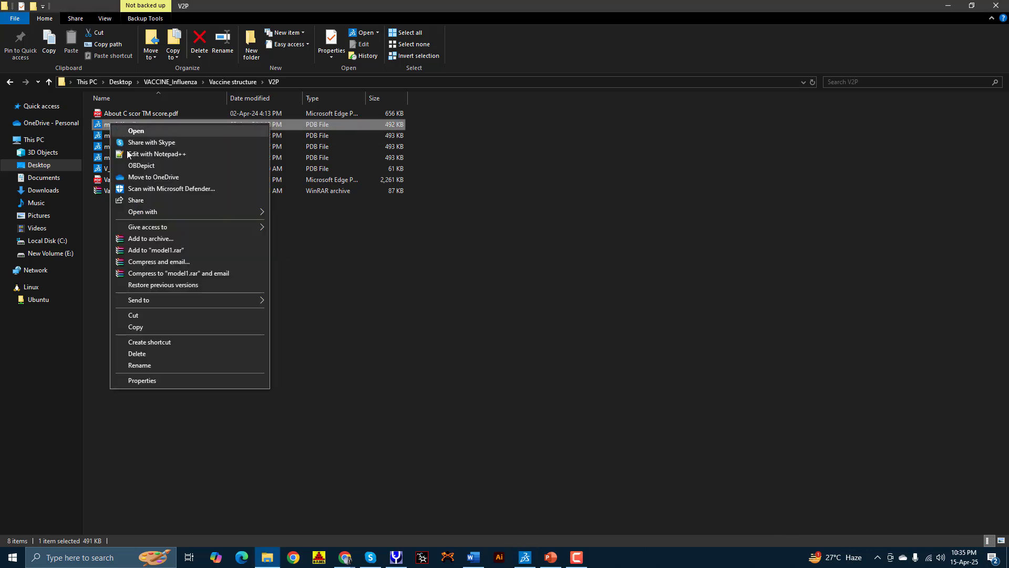
pyautogui.click(157, 327)
pyautogui.click(58, 253)
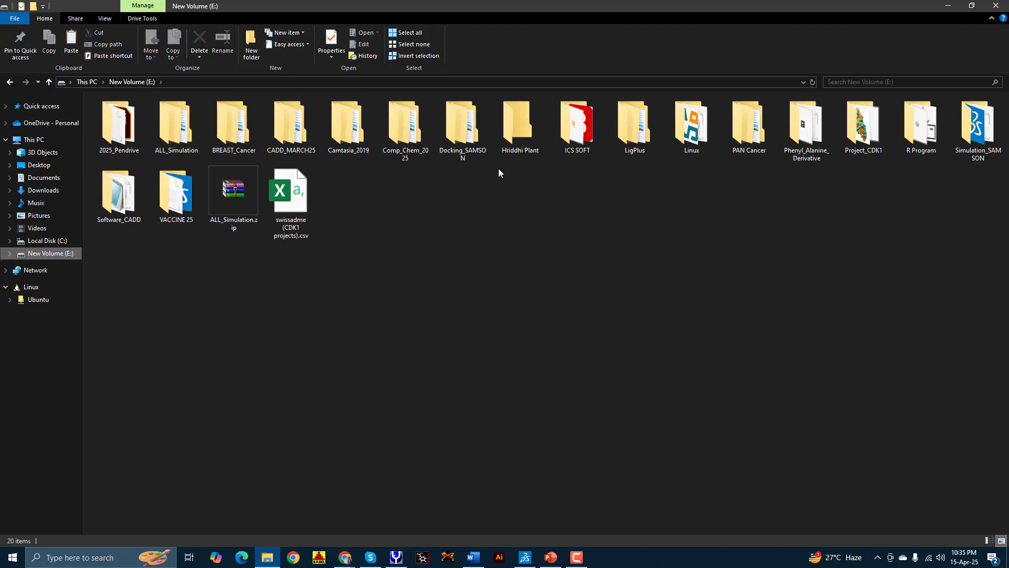
pyautogui.click(153, 215)
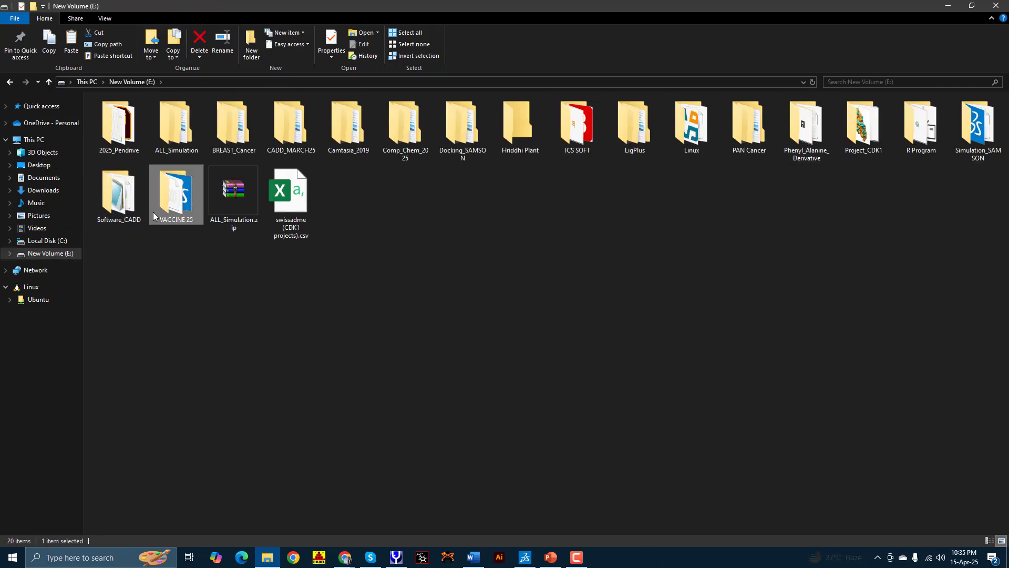
pyautogui.doubleClick(153, 215)
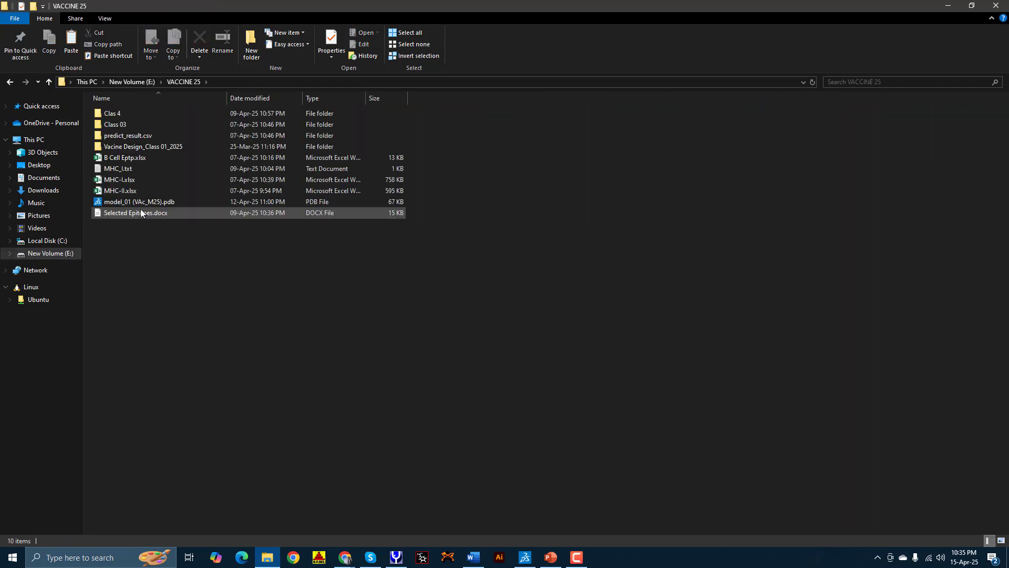
pyautogui.rightClick(133, 242)
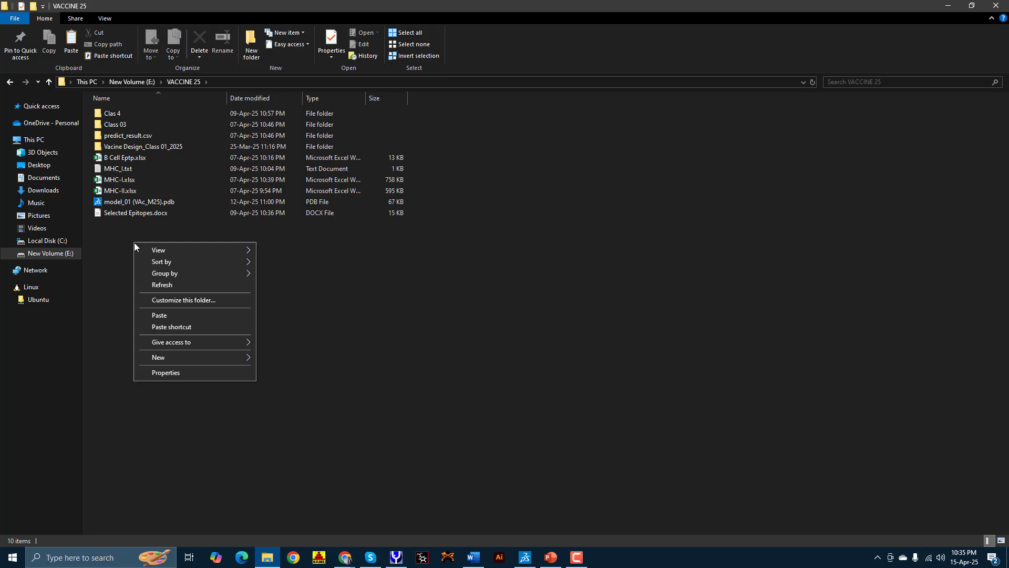
pyautogui.click(170, 318)
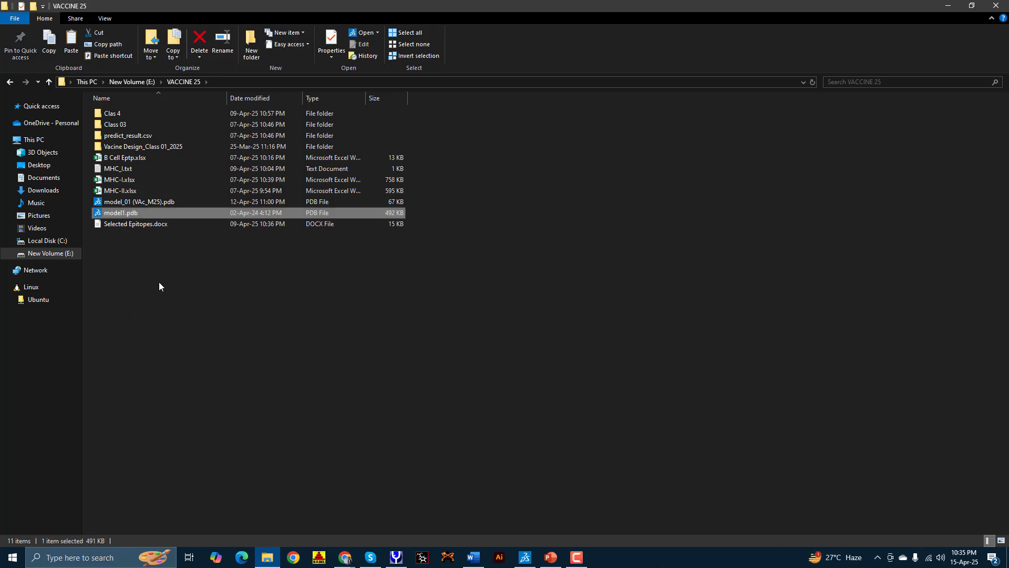
pyautogui.click(113, 213)
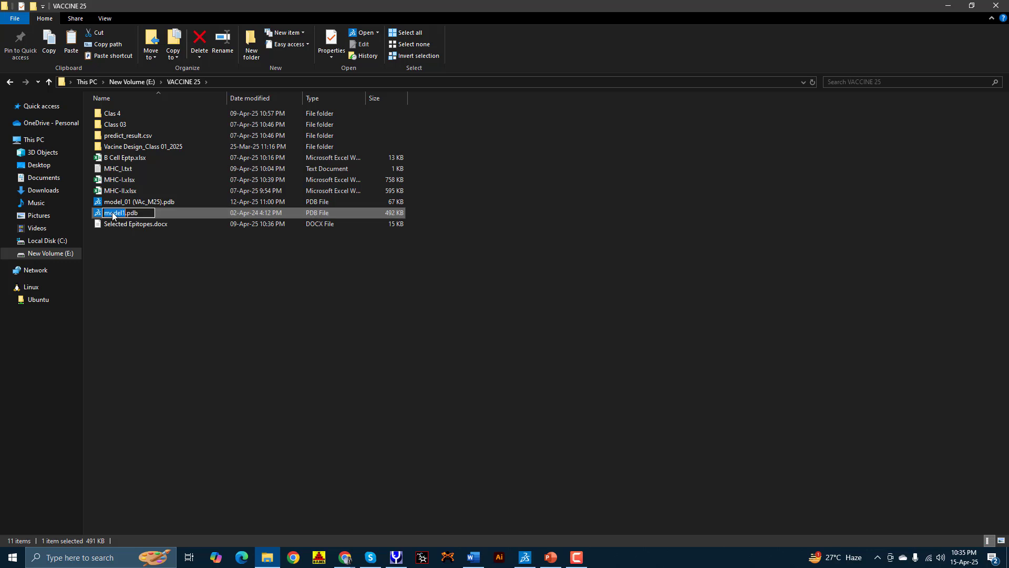
pyautogui.write('Mo25_Vac')
pyautogui.press('Return')
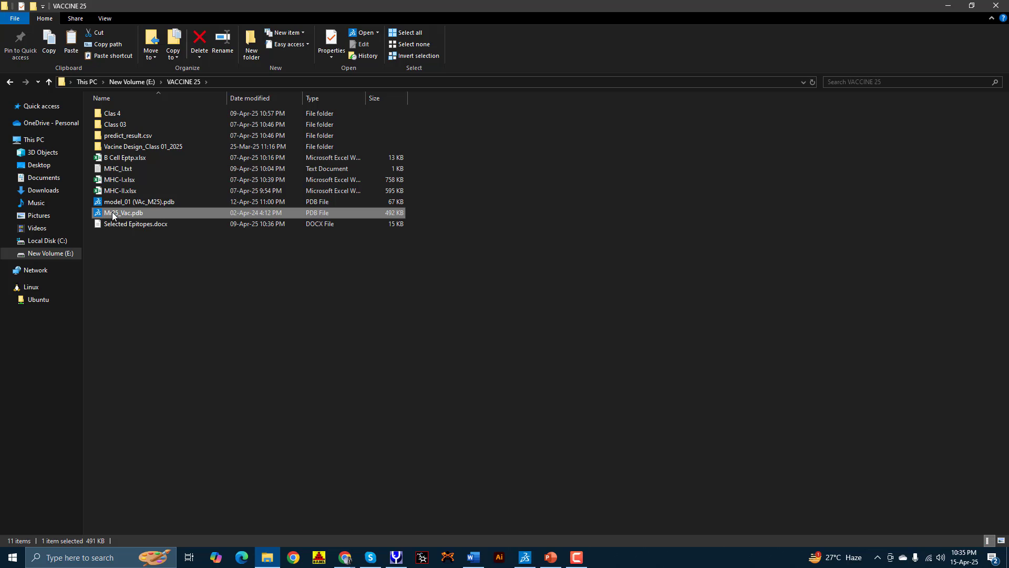
# Step: Copy 2z62_Clean.pdb from Downloads into the VACCINE 25 folder
pyautogui.click(45, 192)
pyautogui.click(108, 158)
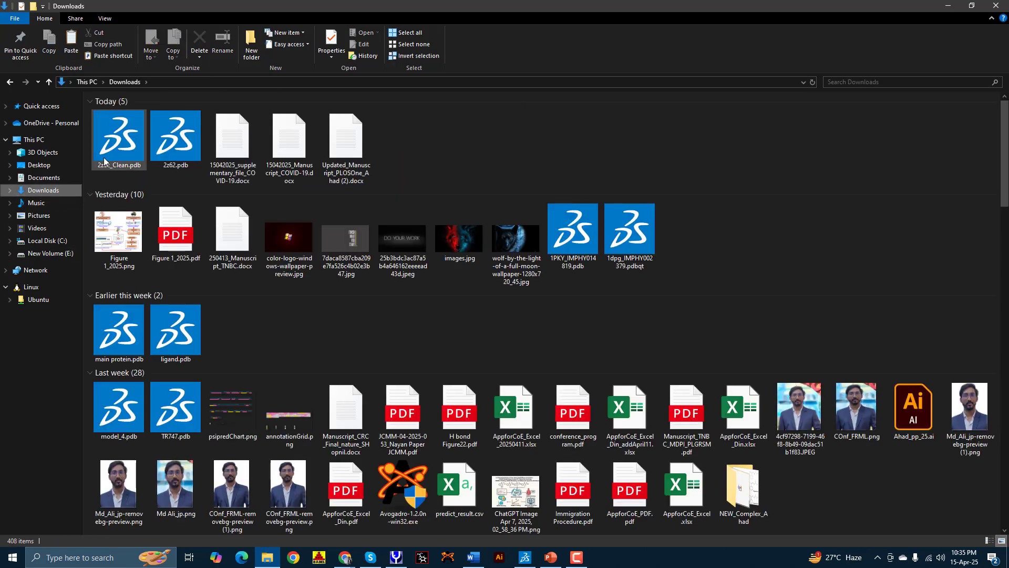
pyautogui.click(10, 82)
pyautogui.hotkey('ctrl', 'v')
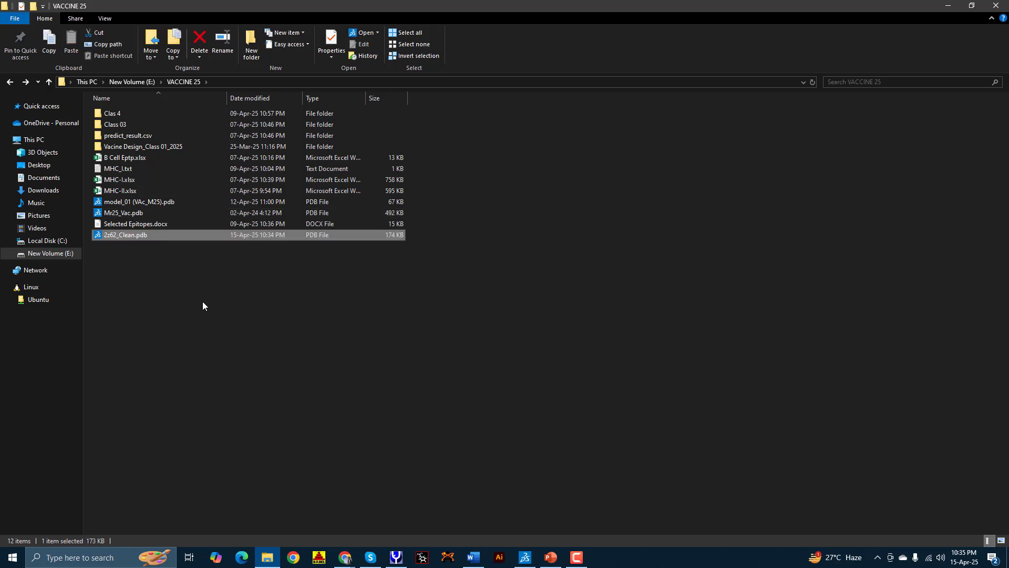
pyautogui.click(203, 305)
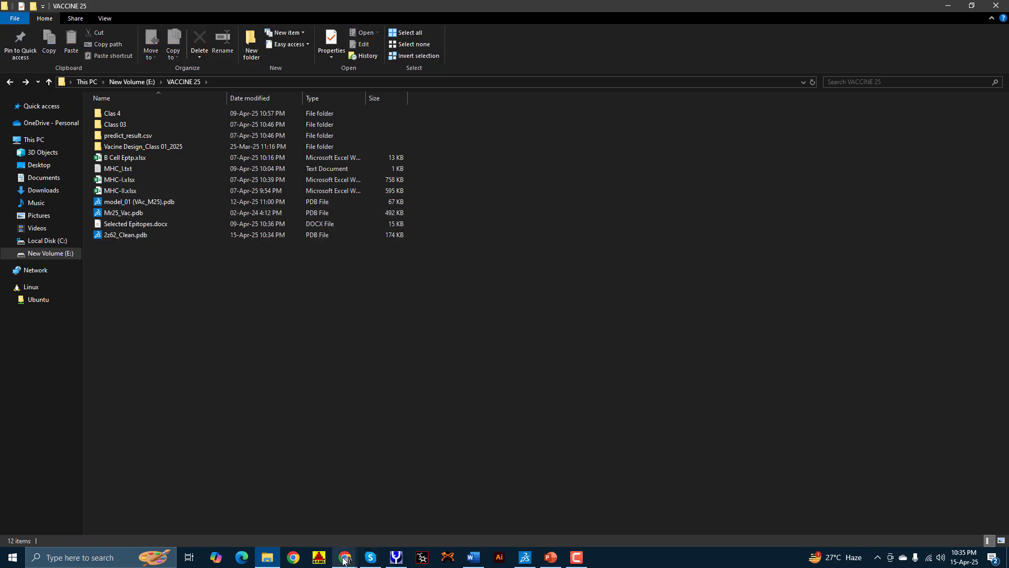
# Step: Close the TLR4, duplicate RCSB PDB and C-IMMSIM index tabs, ending on the 2Z62 page
pyautogui.moveTo(342, 558)
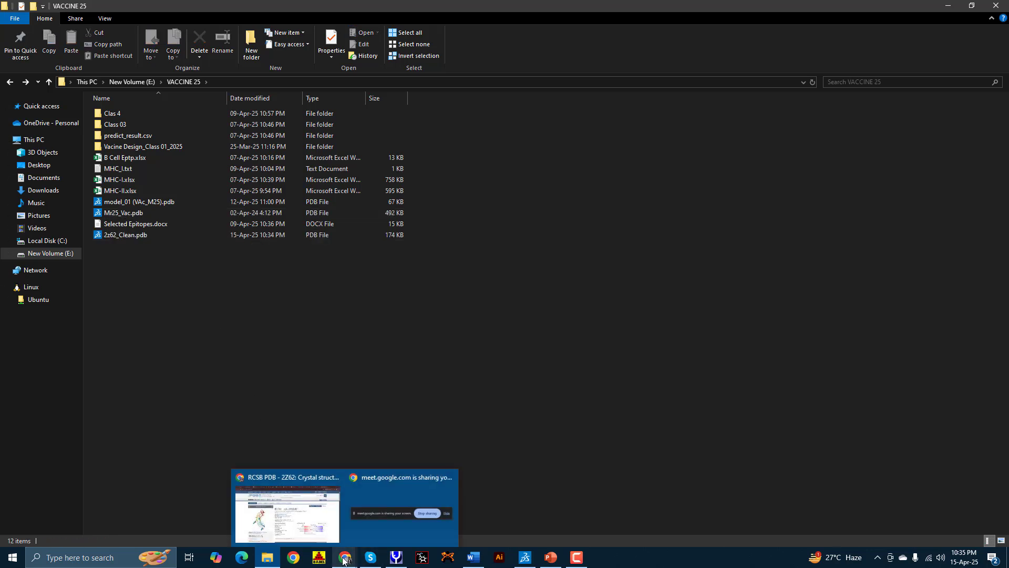
pyautogui.click(308, 509)
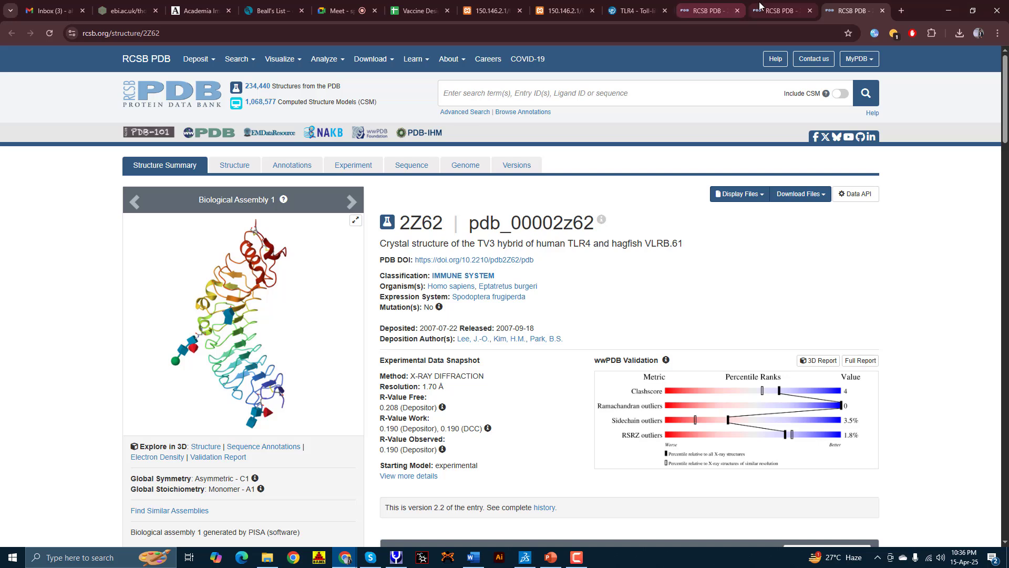
pyautogui.click(665, 11)
pyautogui.click(665, 11)
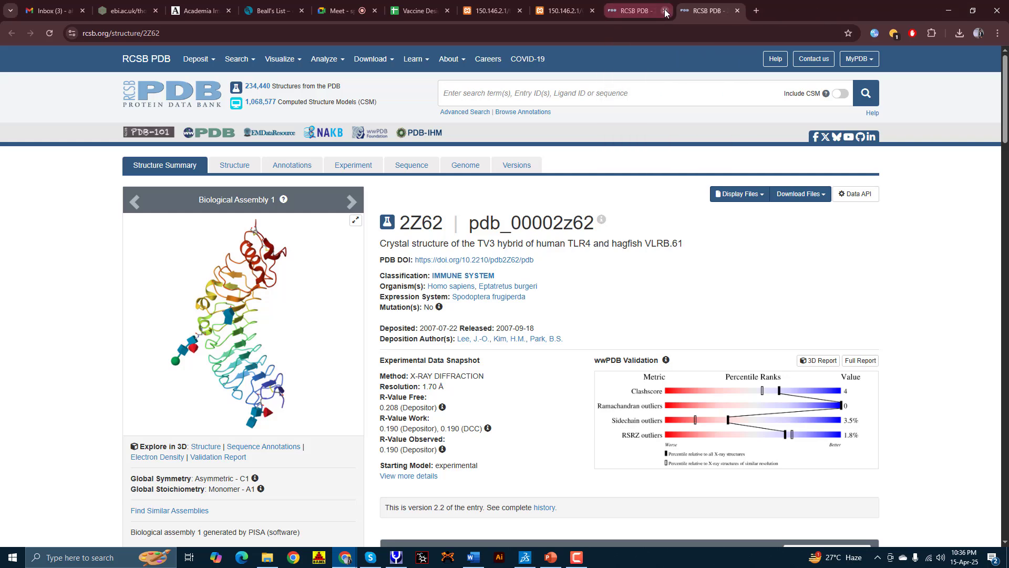
pyautogui.click(665, 11)
pyautogui.click(573, 15)
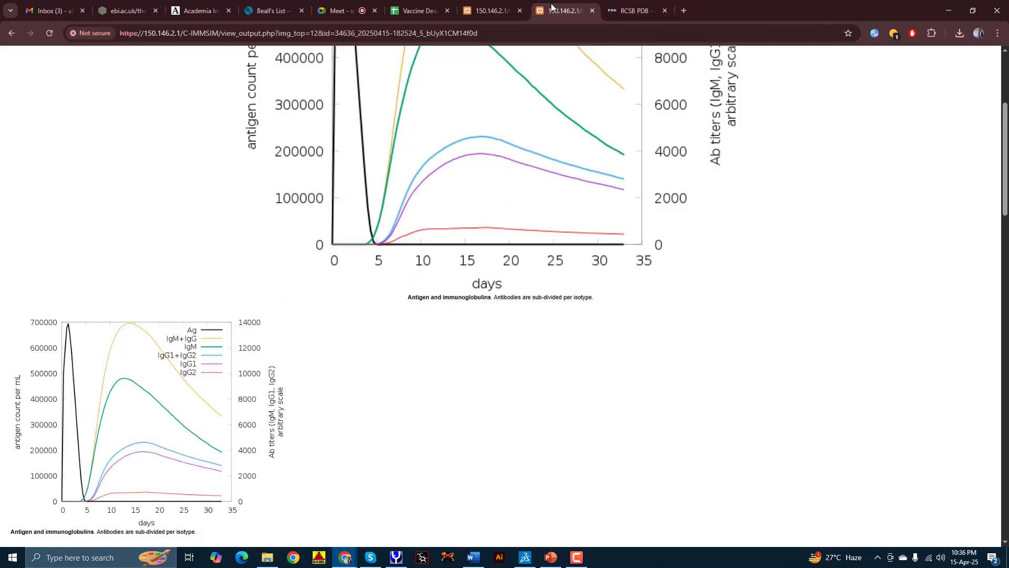
pyautogui.click(508, 11)
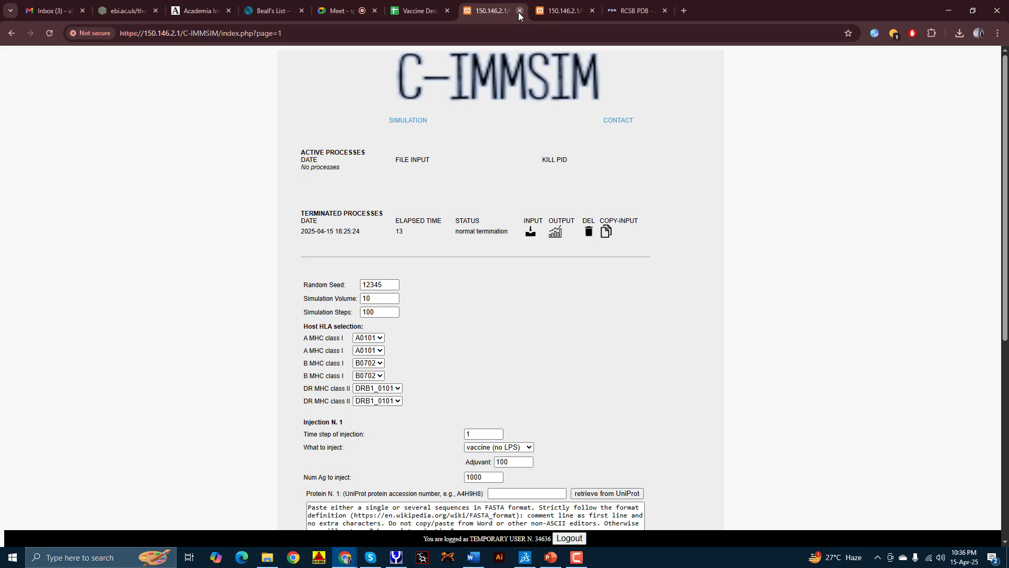
pyautogui.click(519, 12)
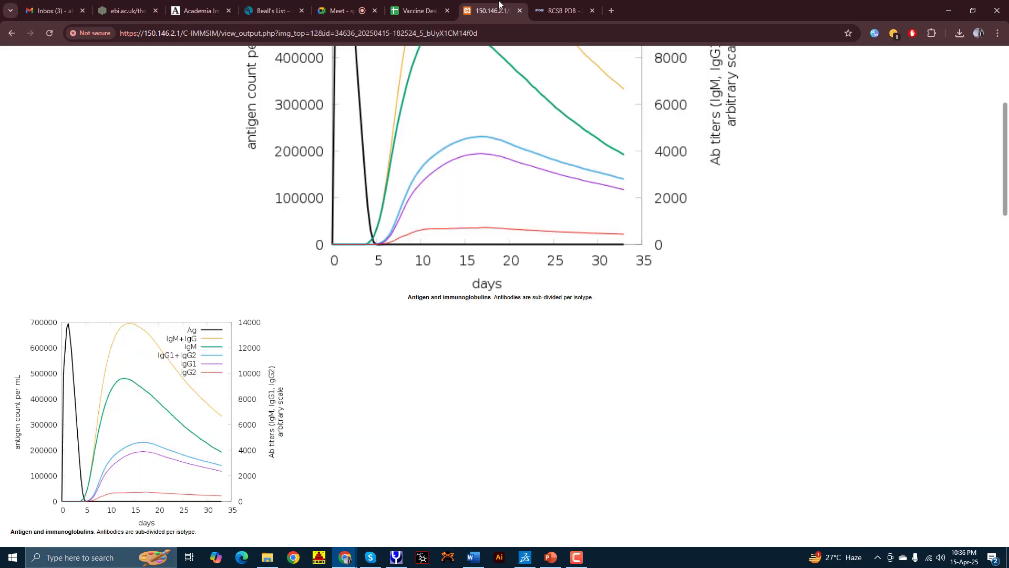
pyautogui.click(561, 11)
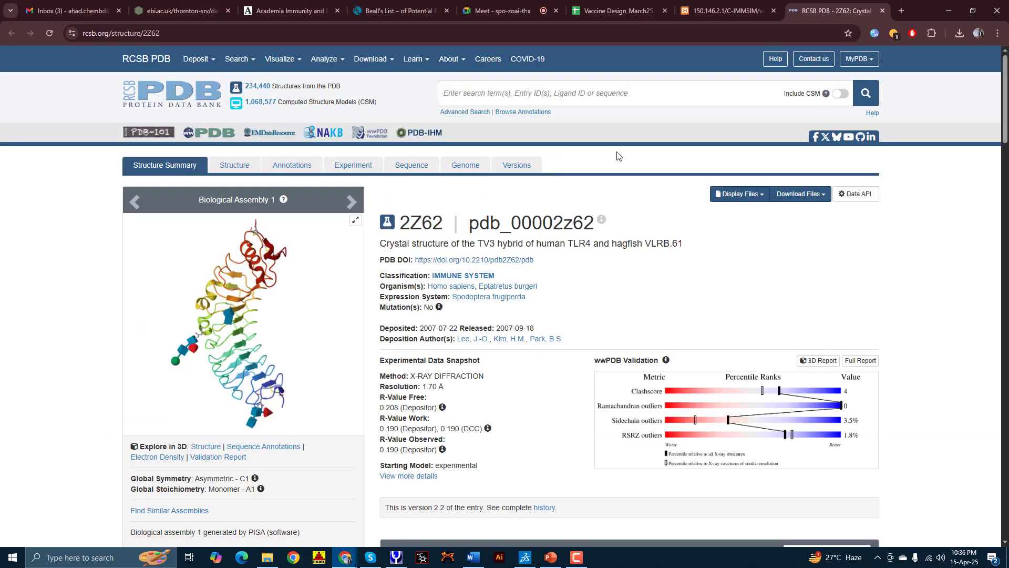
# Step: Search Google for 'cluspro' and open the 'ClusPro 2.0: protein-protein docking' result
pyautogui.click(510, 35)
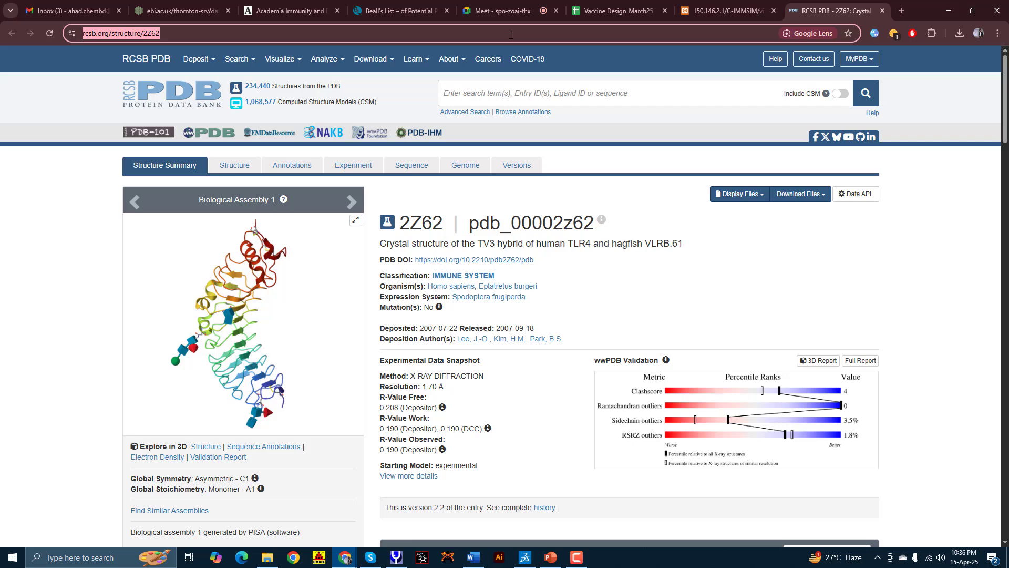
pyautogui.write('c')
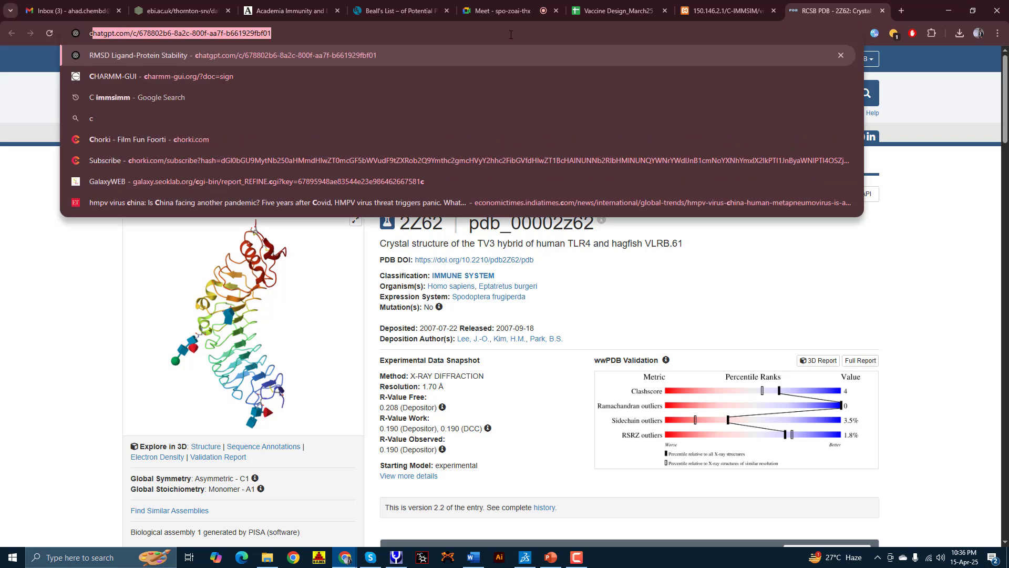
pyautogui.write('luspo')
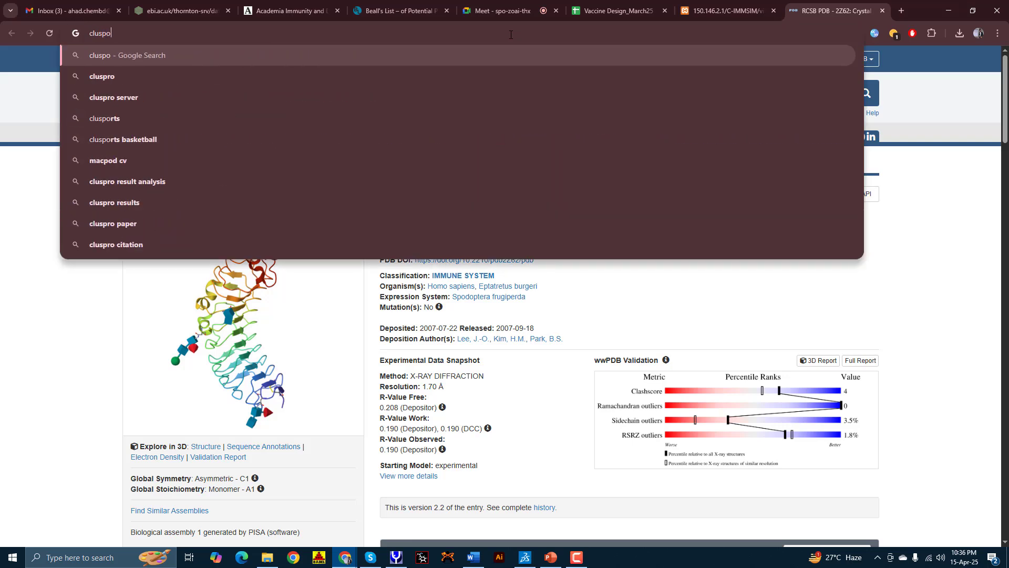
pyautogui.press('BackSpace')
pyautogui.write('ro')
pyautogui.press('Return')
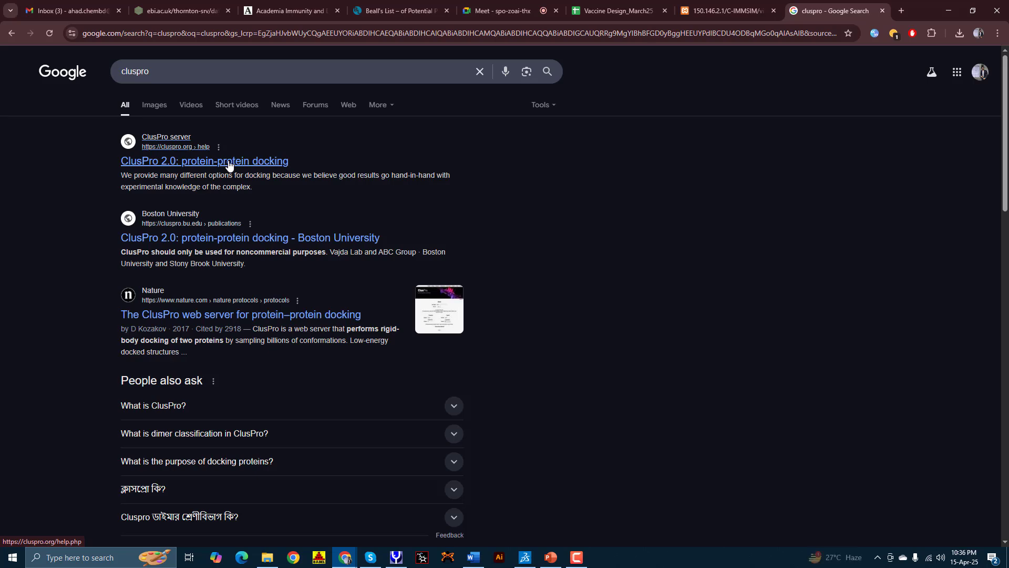
pyautogui.click(229, 165)
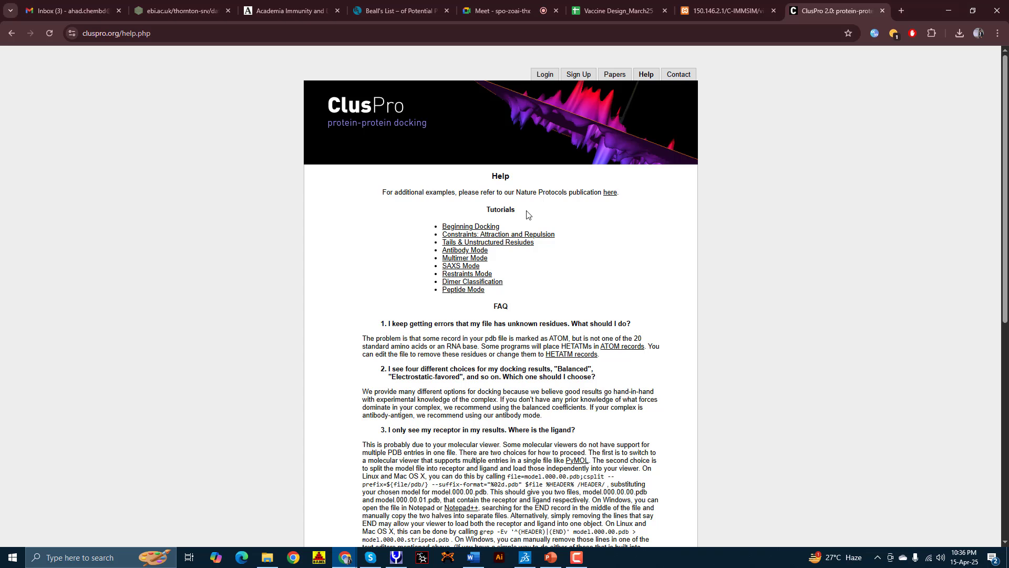
# Step: Open ClusPro's sign-up form and autofill the saved name, e-mail and username
pyautogui.click(554, 75)
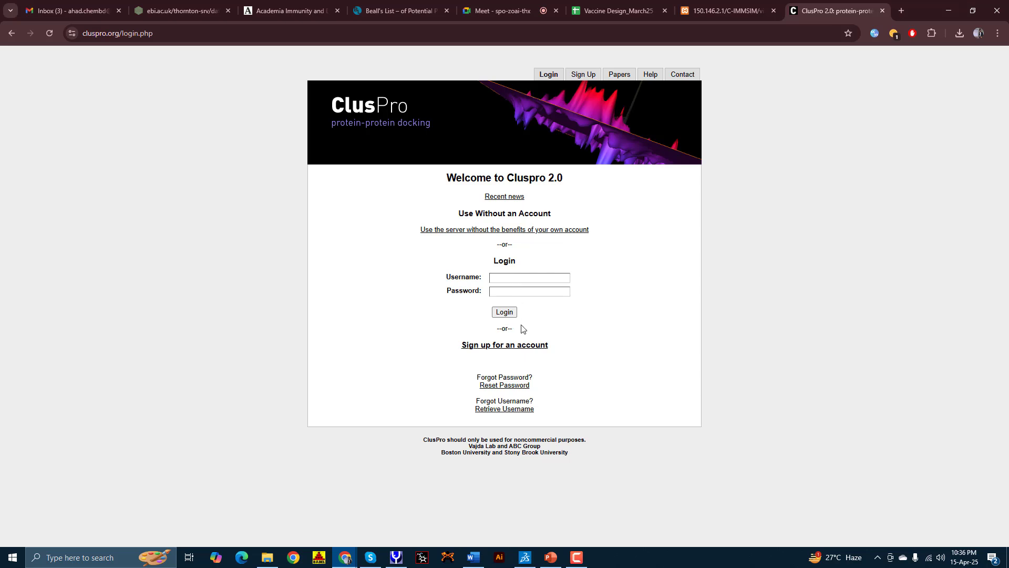
pyautogui.click(519, 345)
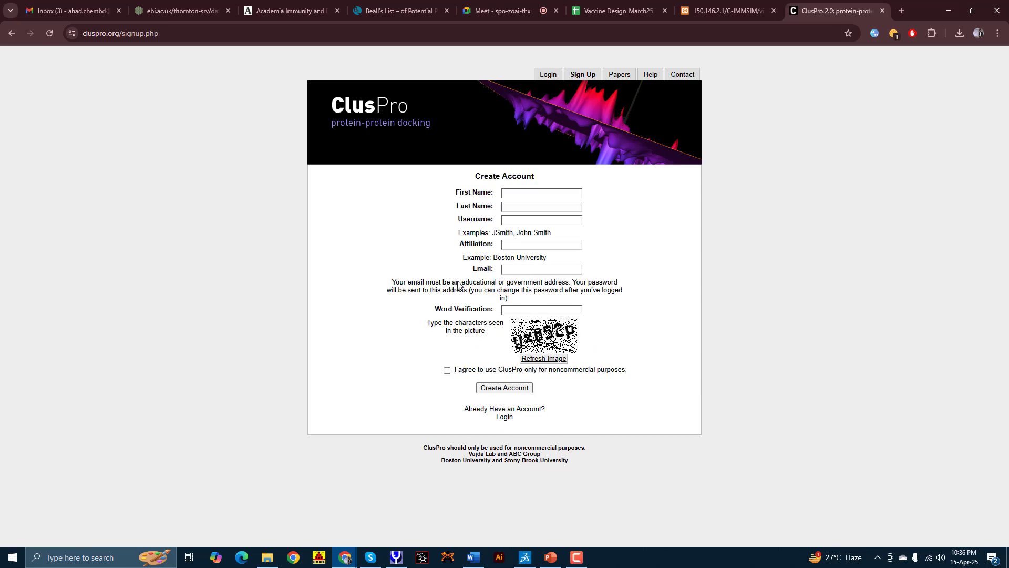
pyautogui.click(525, 191)
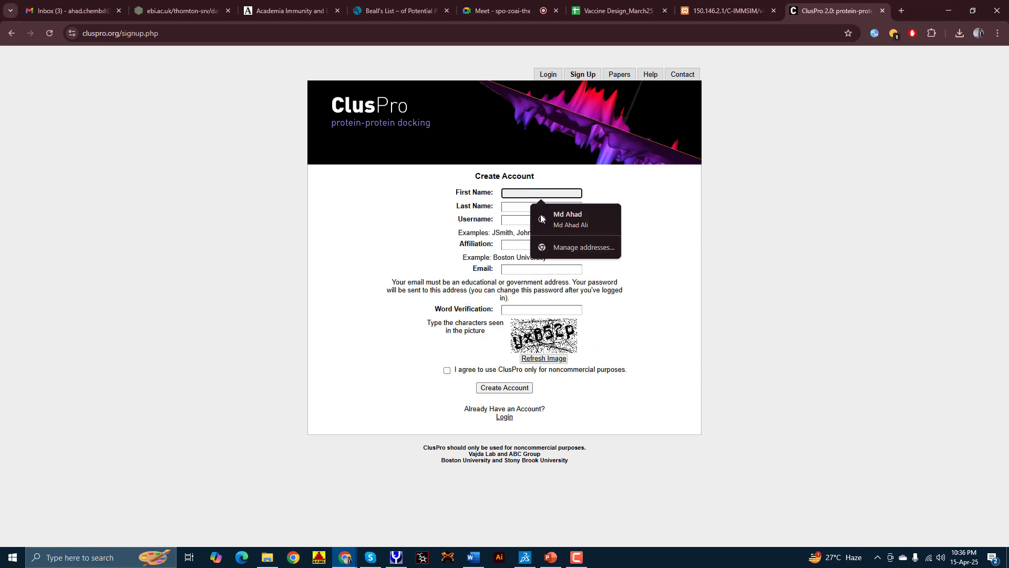
pyautogui.click(551, 228)
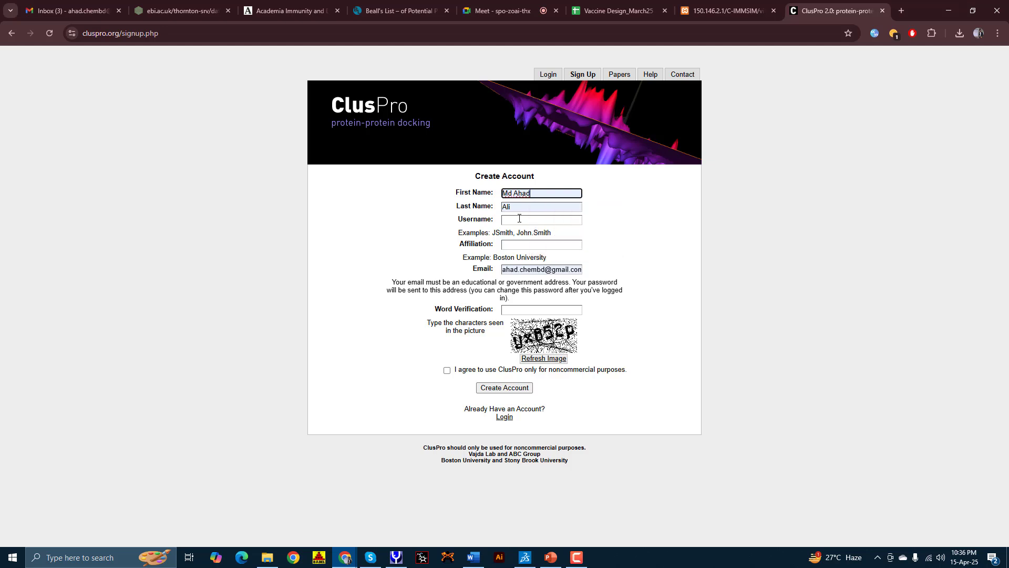
pyautogui.click(519, 218)
pyautogui.press('Down')
pyautogui.press('Return')
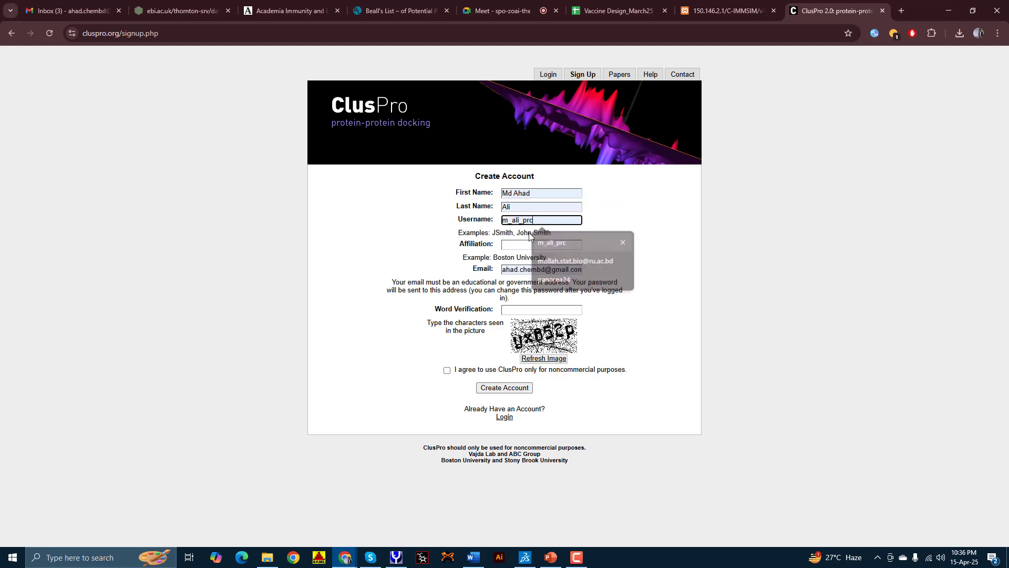
# Step: Enter affiliation 'University of Rajshah', the word verification characters, and accept noncommercial-use terms
pyautogui.click(508, 244)
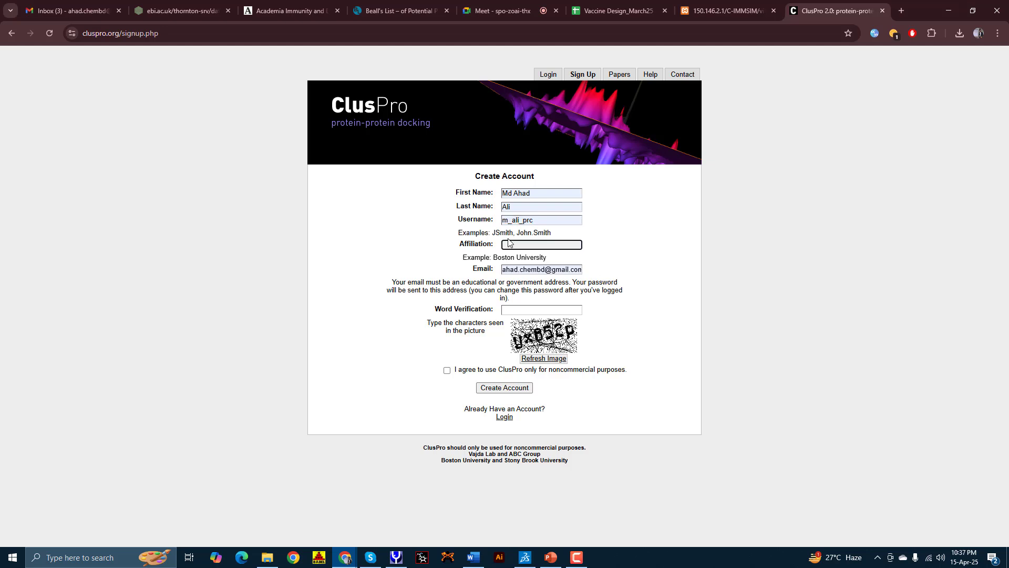
pyautogui.write('University of Rajshahi')
pyautogui.click(518, 310)
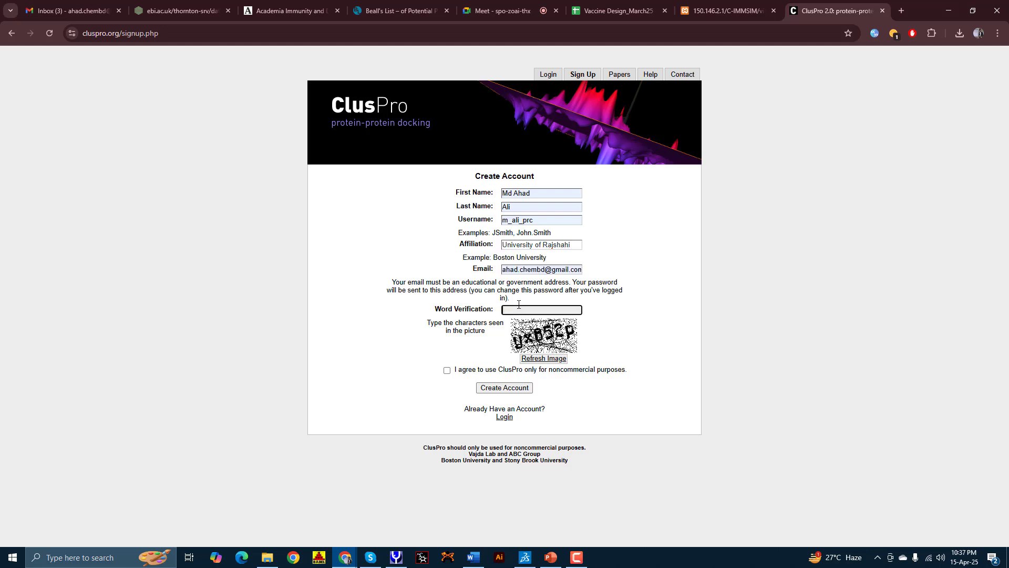
pyautogui.write('Ux652p')
pyautogui.click(447, 370)
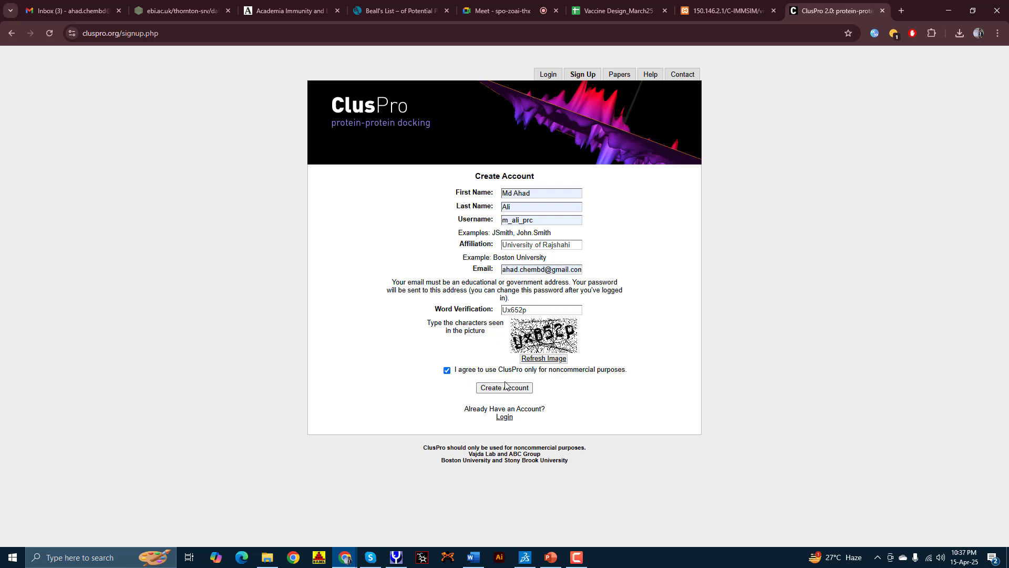
# Step: Submit the ClusPro registration, note the non-institutional e-mail rejection, and return to the login page
pyautogui.click(507, 388)
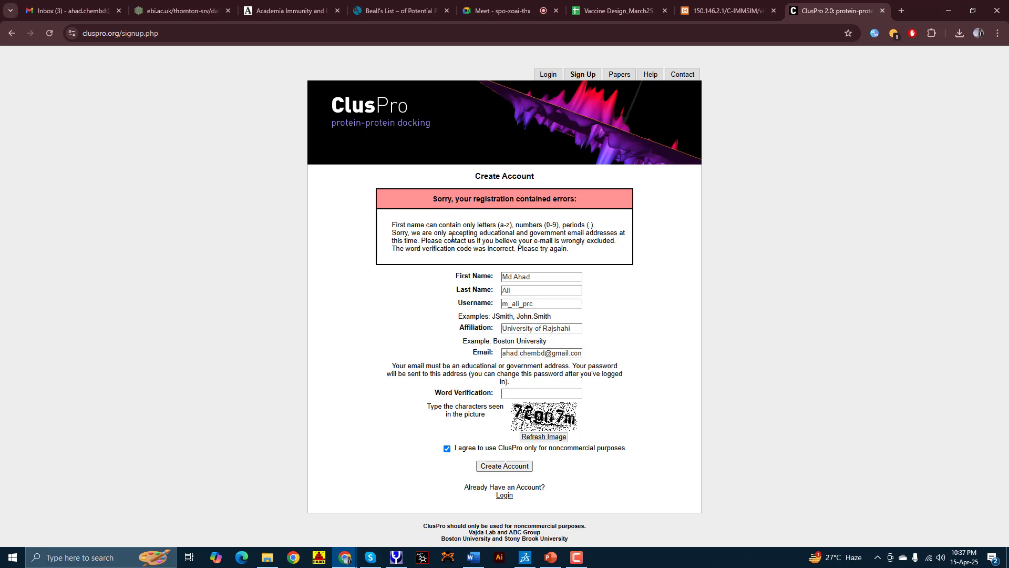
pyautogui.moveTo(410, 233); pyautogui.dragTo(591, 232)
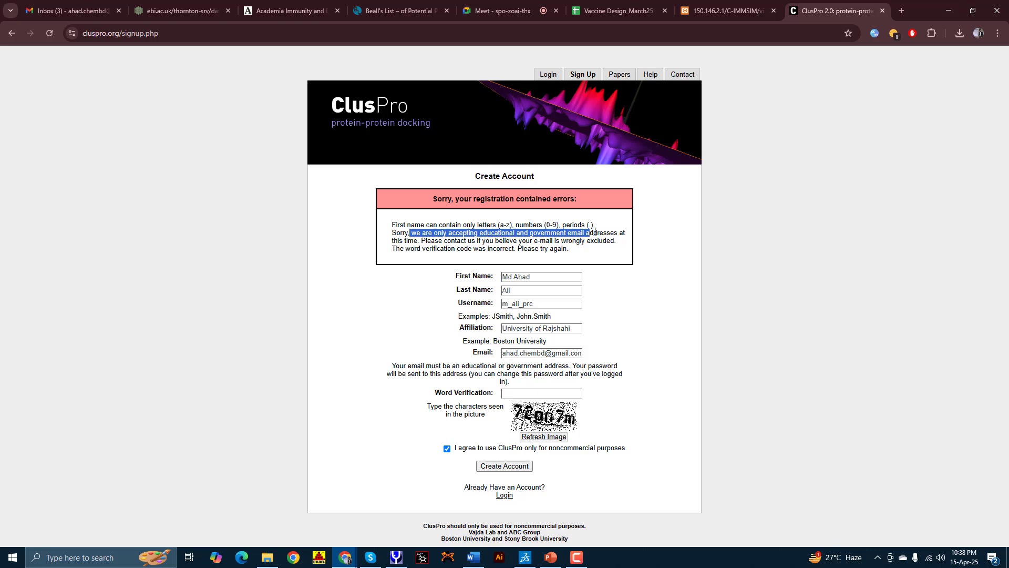
pyautogui.click(553, 76)
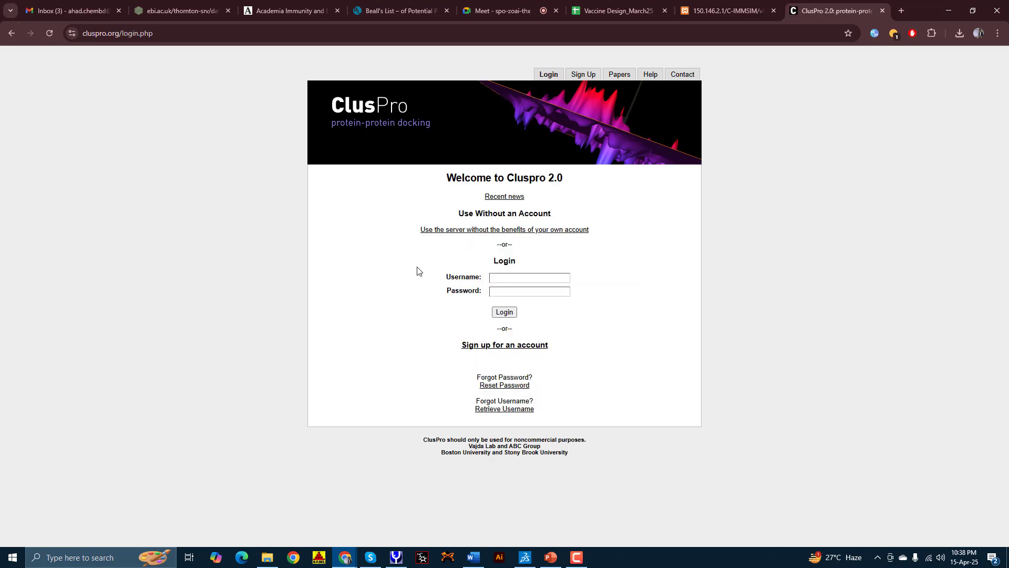
# Step: Log in with the university e-mail address as username and the account password
pyautogui.click(496, 277)
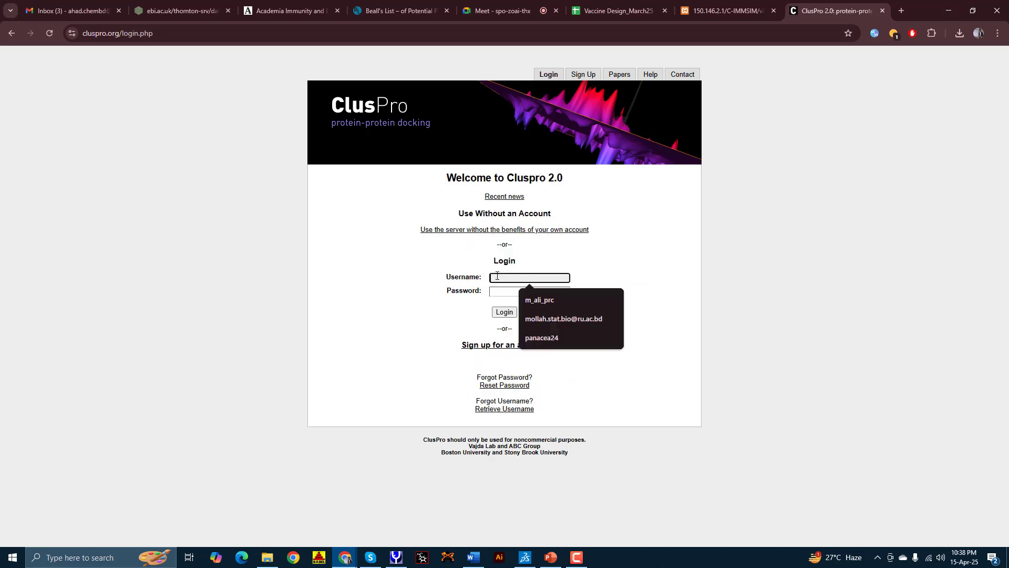
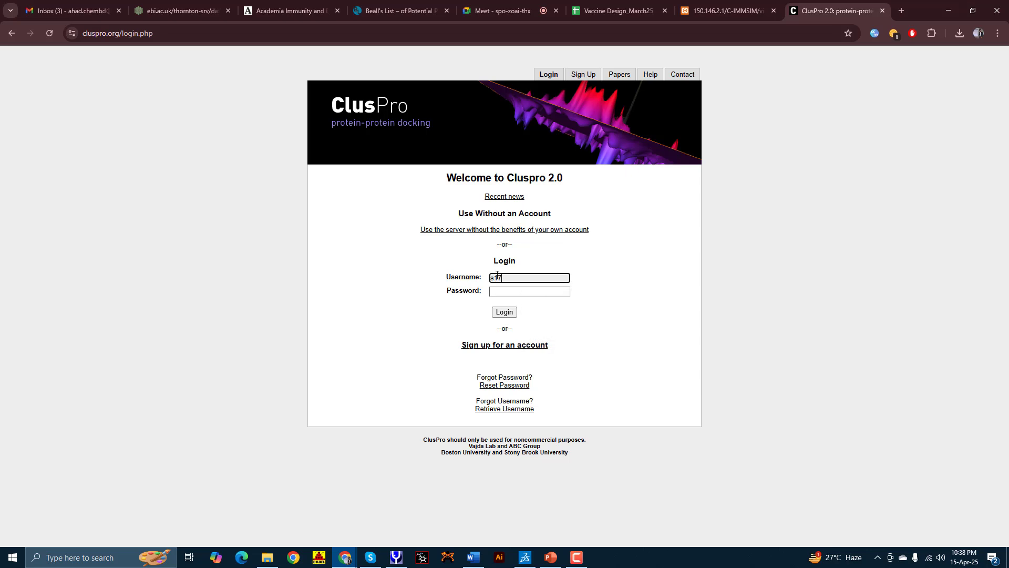
pyautogui.click(508, 293)
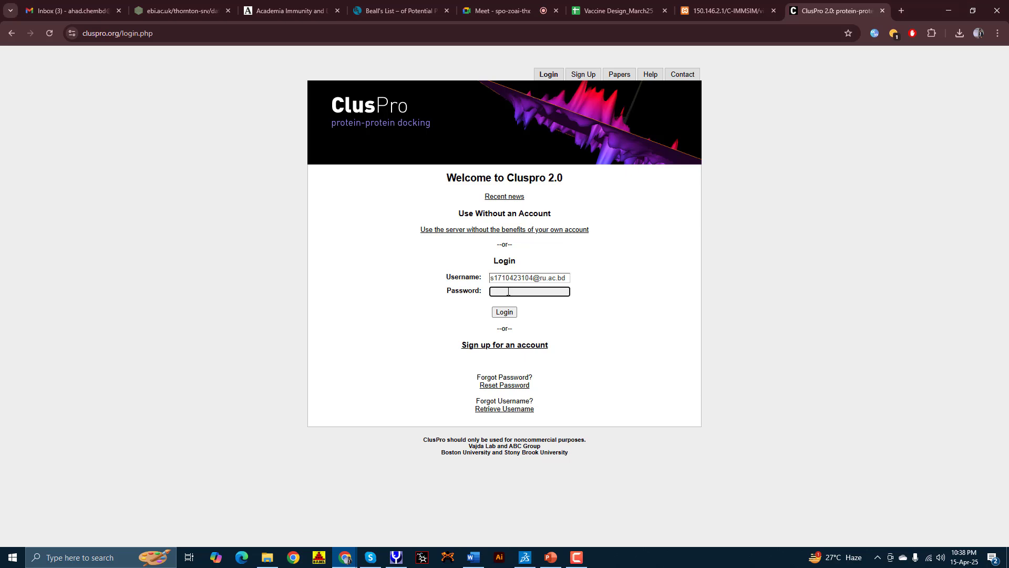
pyautogui.write('******')
pyautogui.press('Return')
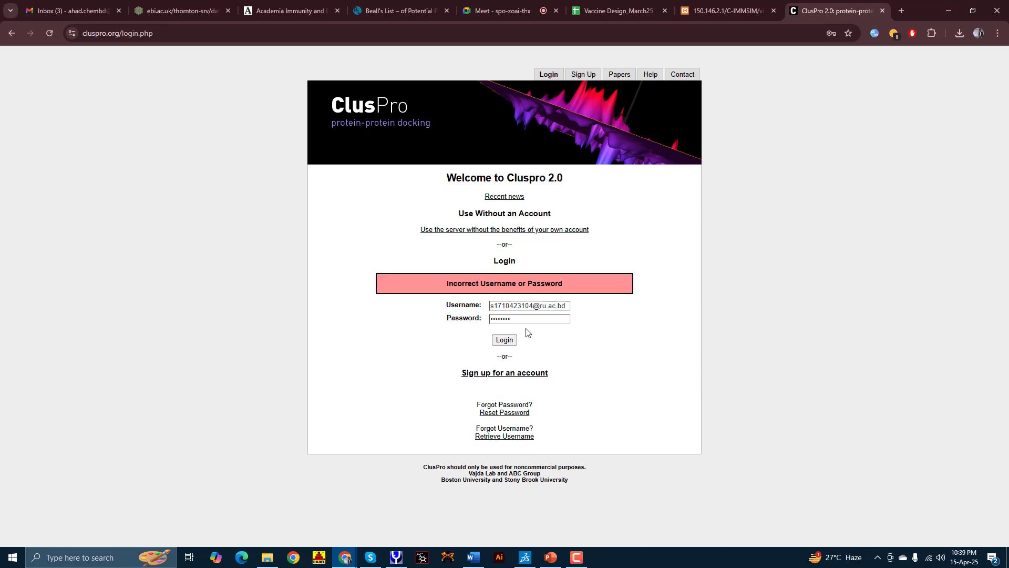
# Step: After the login error, replace the username with the correct account name and log in
pyautogui.click(504, 340)
pyautogui.doubleClick(504, 309)
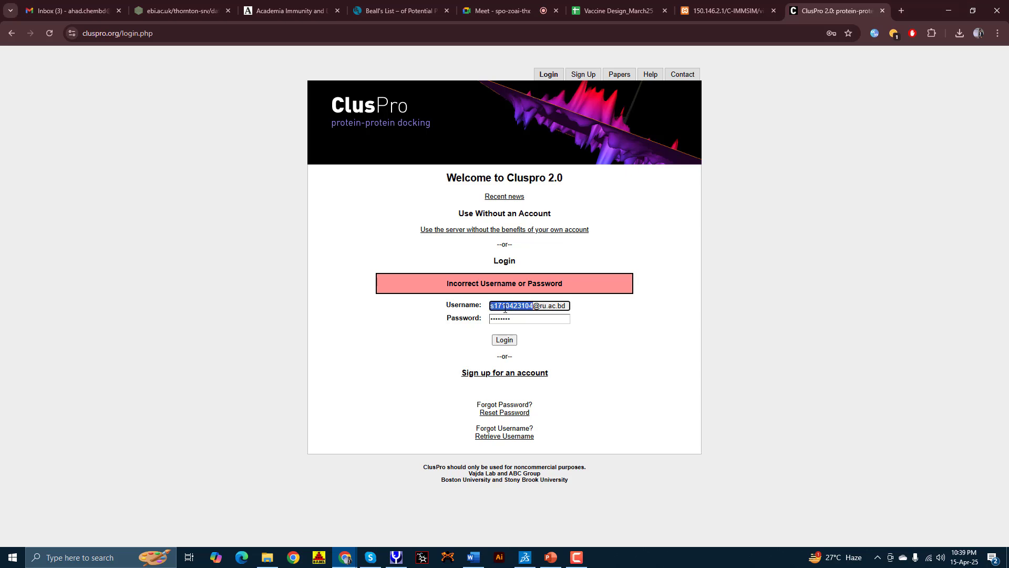
pyautogui.hotkey('ctrl', 'a')
pyautogui.write('ahad')
pyautogui.write(' chem59')
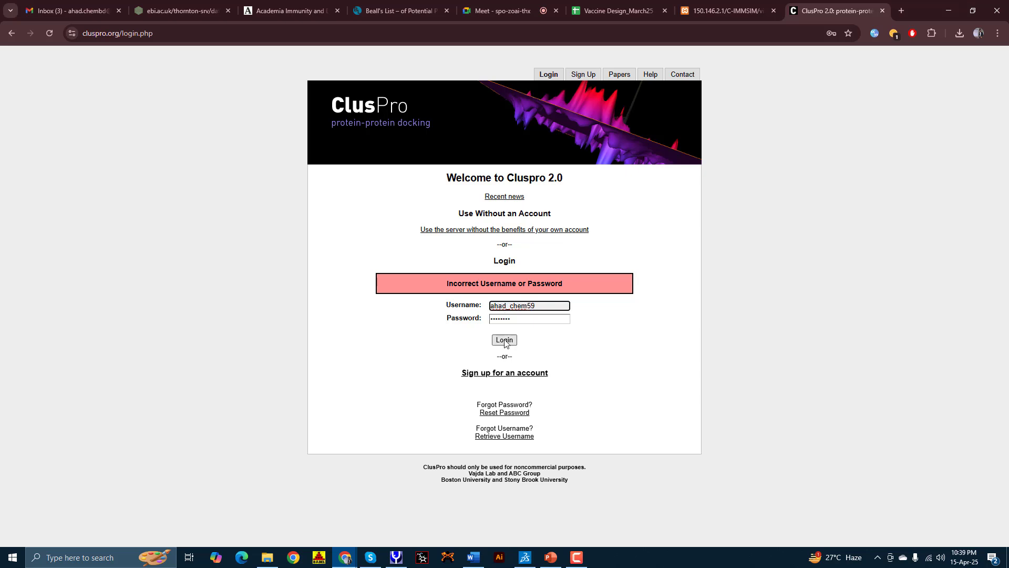
pyautogui.click(505, 339)
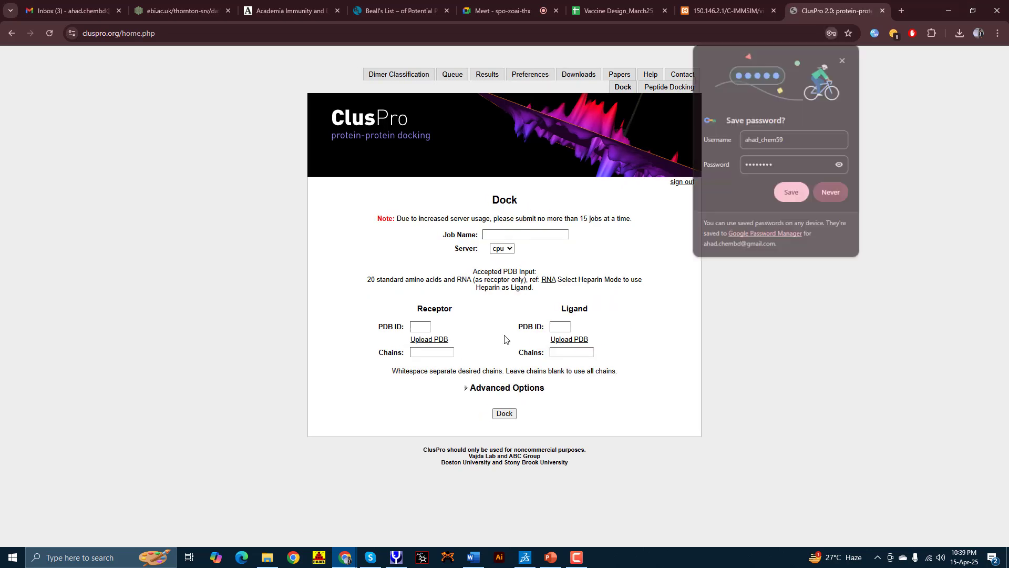
# Step: Save the login in the browser and keep the cpu server selected
pyautogui.click(792, 193)
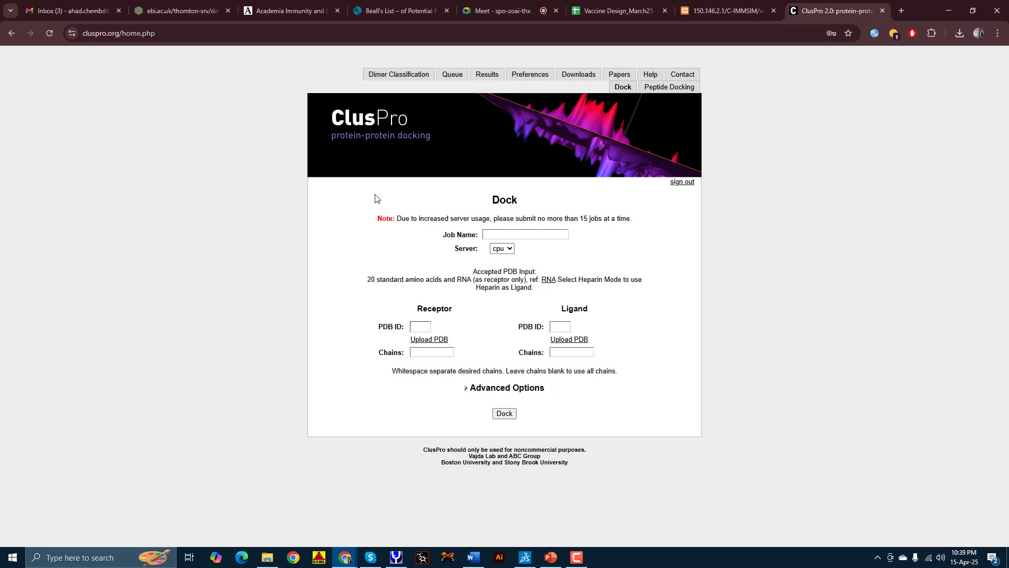
pyautogui.click(502, 253)
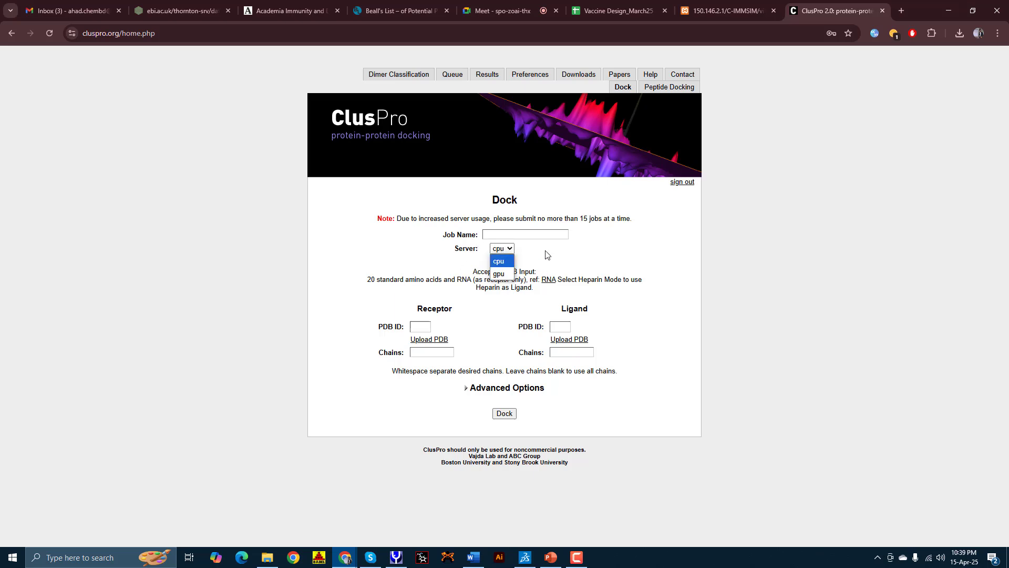
pyautogui.click(546, 252)
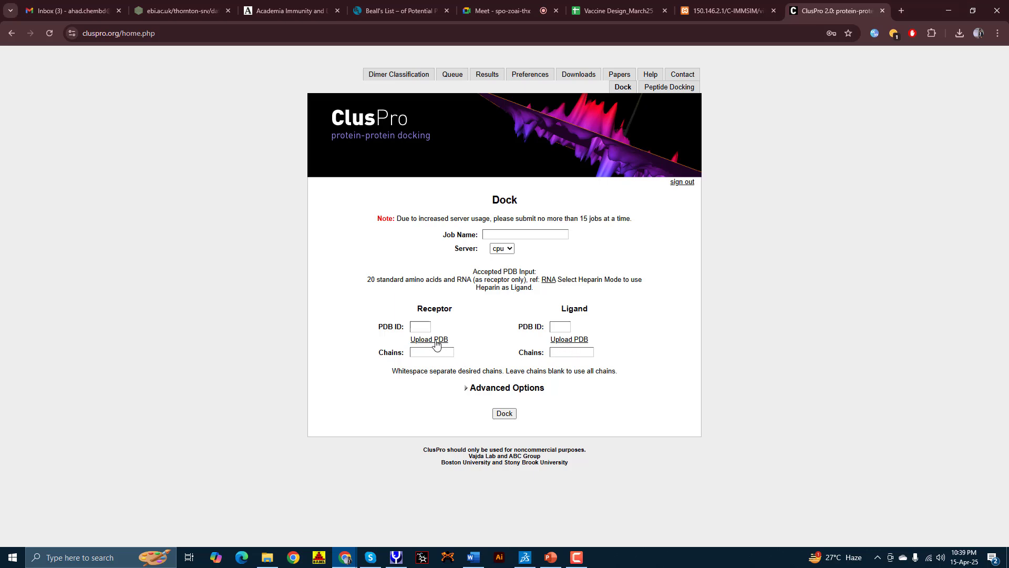
# Step: Upload 2z62_Clean.pdb from the VACCINE 25 folder as the receptor file
pyautogui.click(427, 327)
pyautogui.click(439, 339)
pyautogui.click(427, 326)
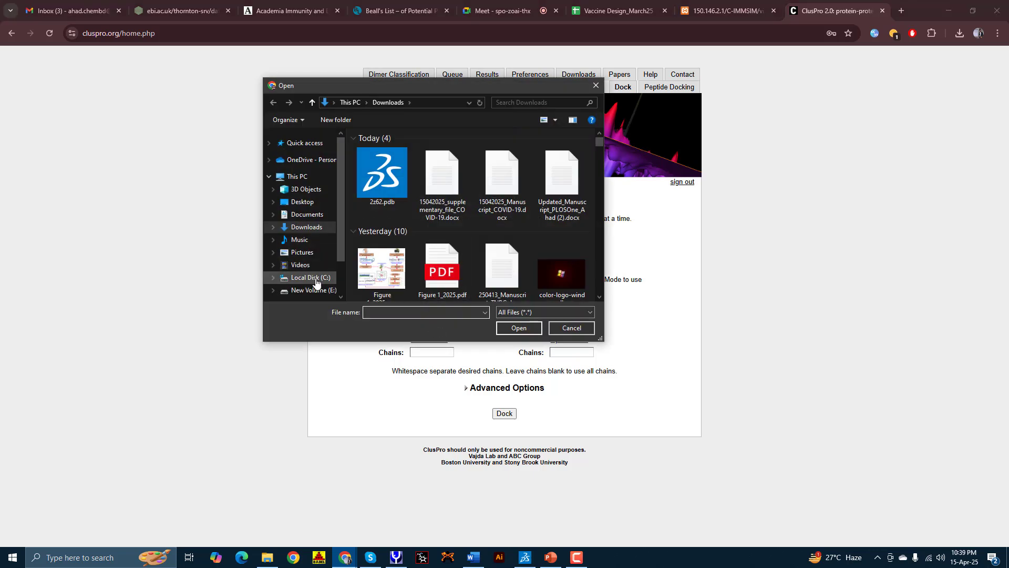
pyautogui.scroll(-2, 317, 255)
pyautogui.scroll(-2, 364, 241)
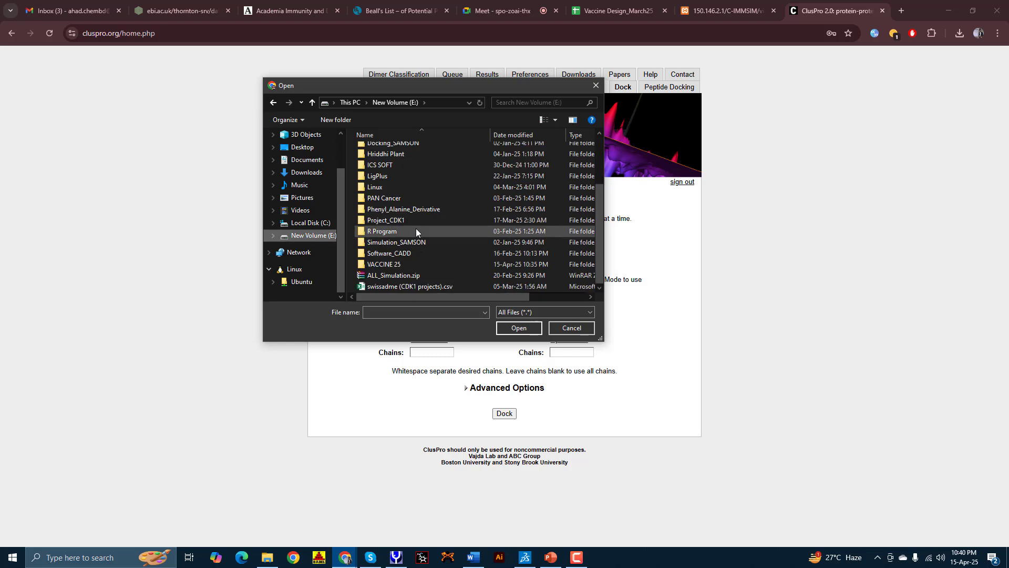
pyautogui.doubleClick(400, 263)
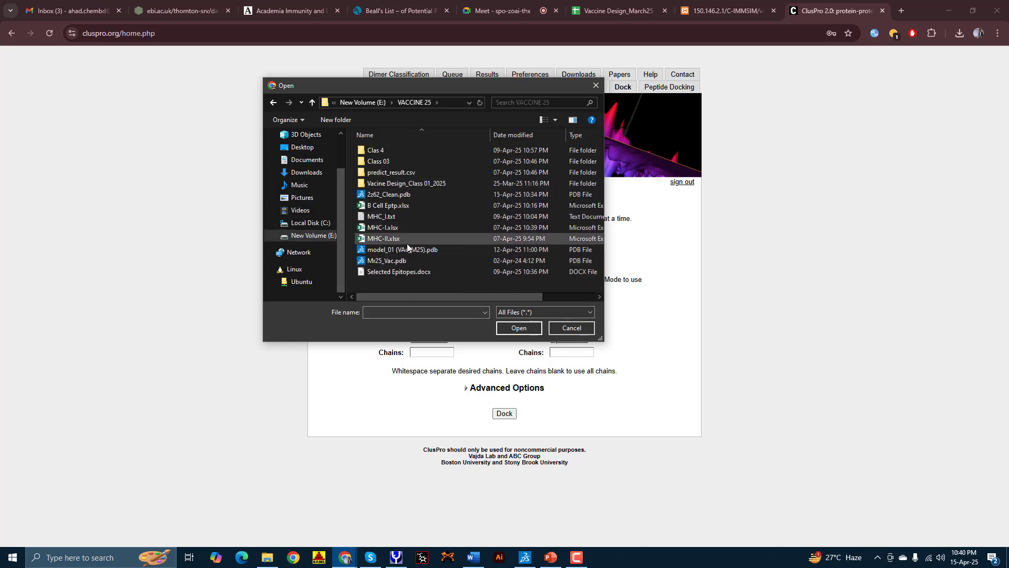
pyautogui.click(390, 194)
pyautogui.doubleClick(391, 194)
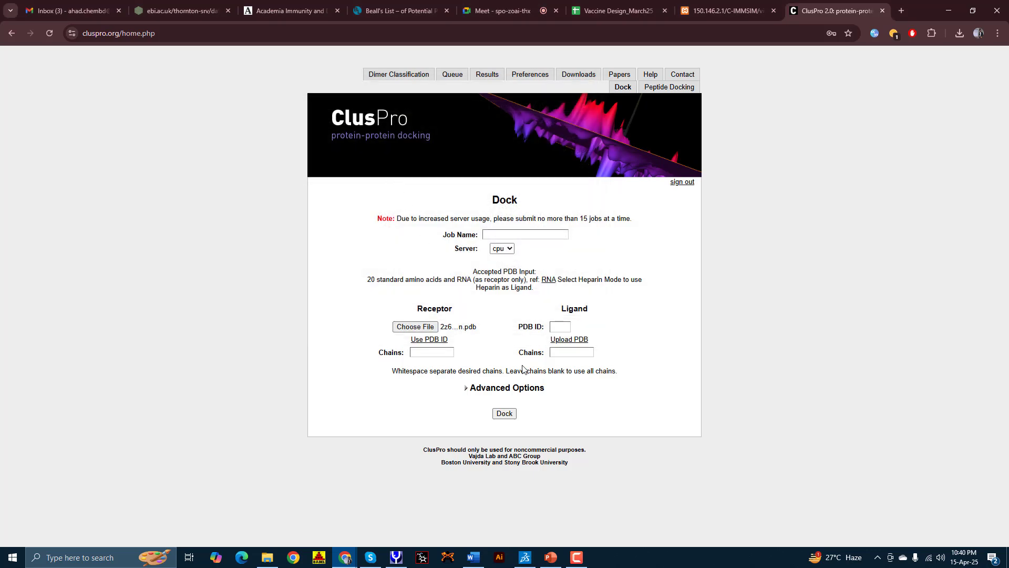
# Step: Upload Mr25_Vac.pdb as the ligand file and submit the docking job
pyautogui.click(560, 340)
pyautogui.click(555, 327)
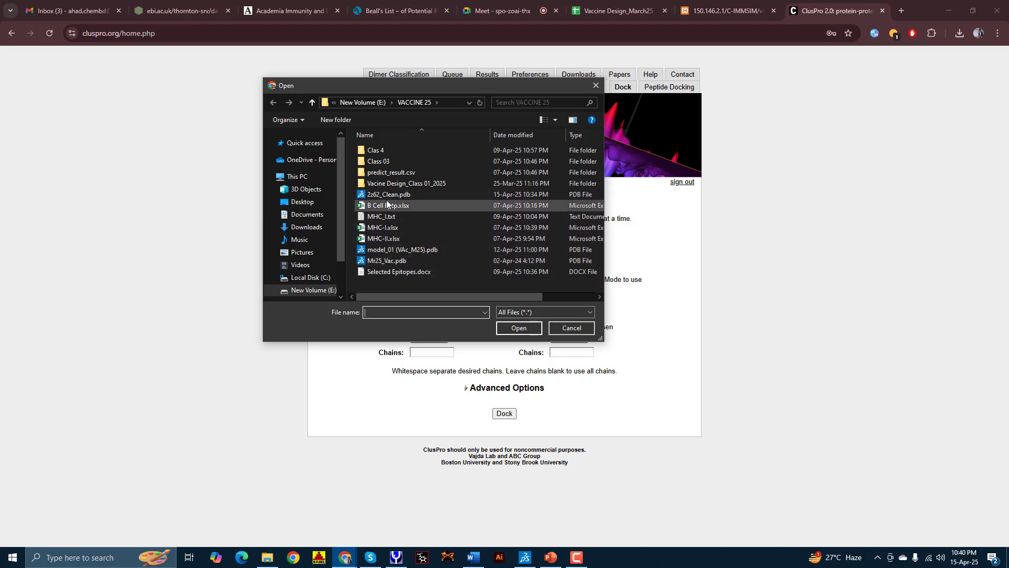
pyautogui.click(398, 260)
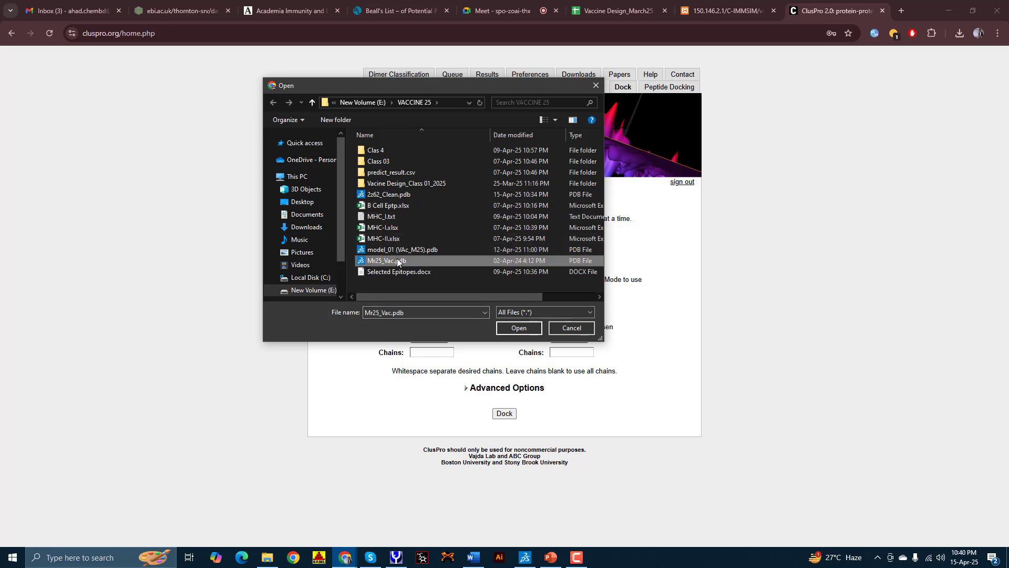
pyautogui.doubleClick(398, 261)
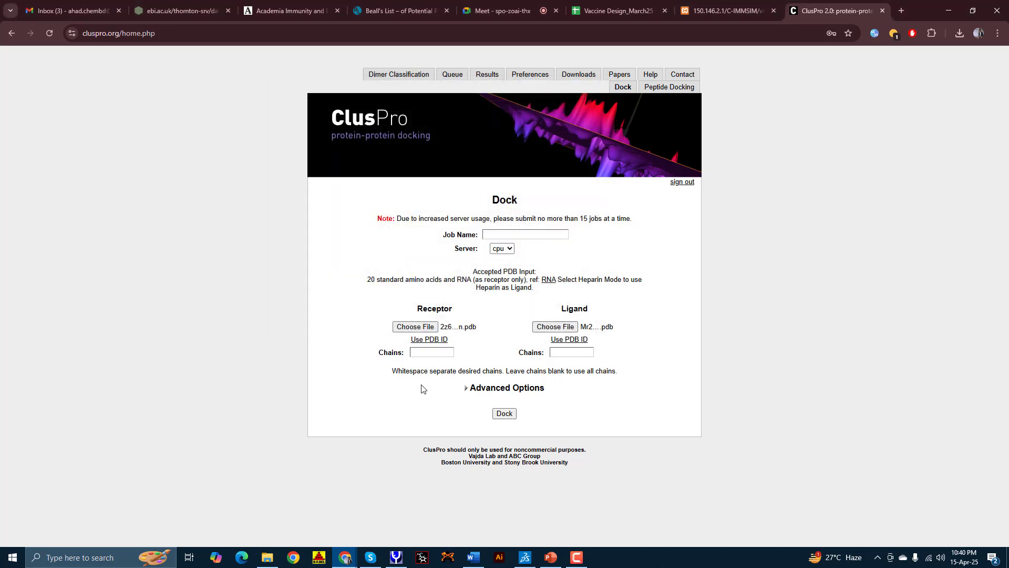
pyautogui.click(504, 414)
# Step: Enter the job name Triial_M25 from the suggested name
pyautogui.click(502, 234)
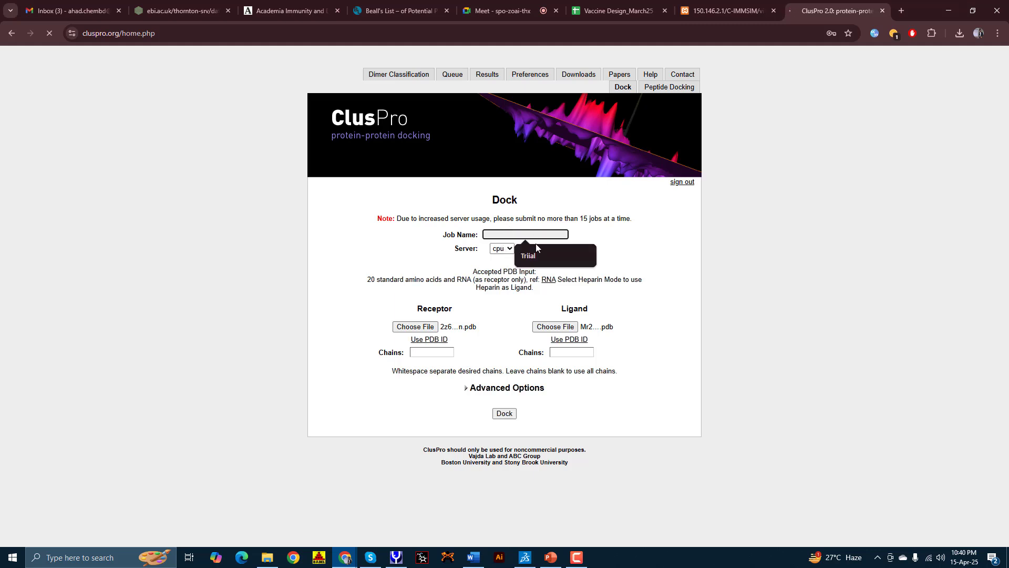
pyautogui.click(547, 251)
pyautogui.write('_')
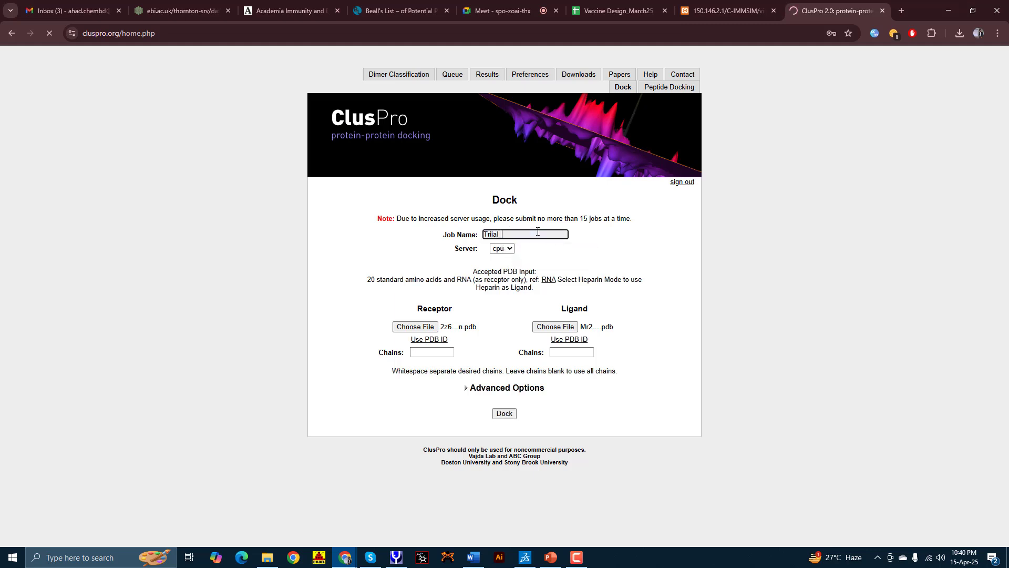
pyautogui.write('M25')
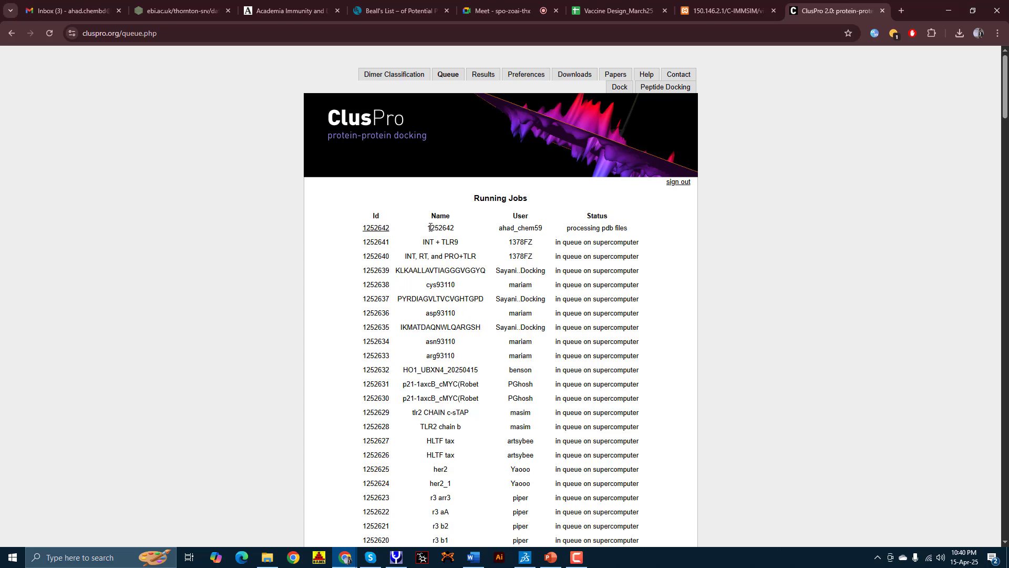
# Step: Highlight job 1252642's row and scroll through the Running Jobs queue
pyautogui.moveTo(428, 227); pyautogui.dragTo(634, 230)
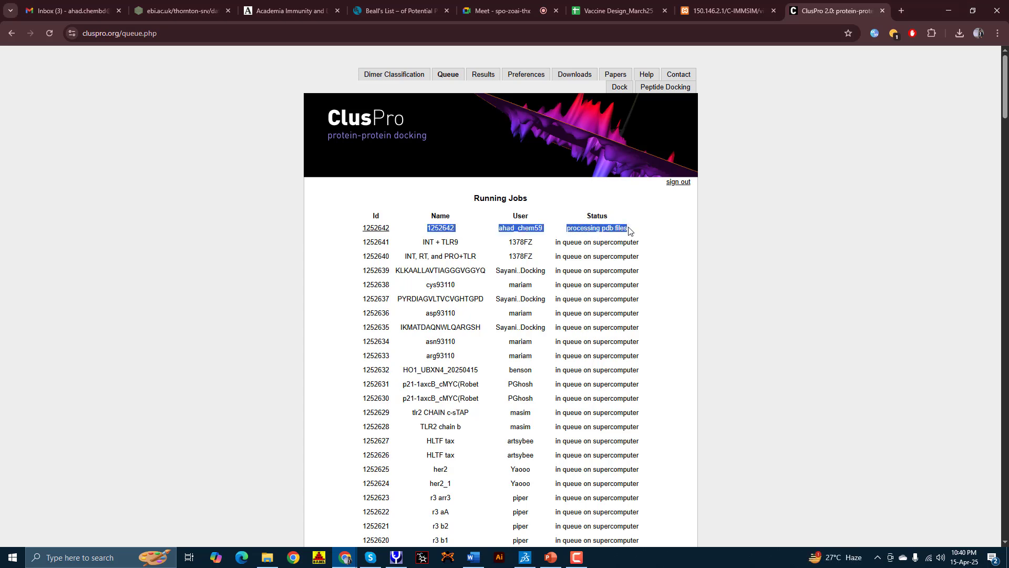
pyautogui.click(589, 240)
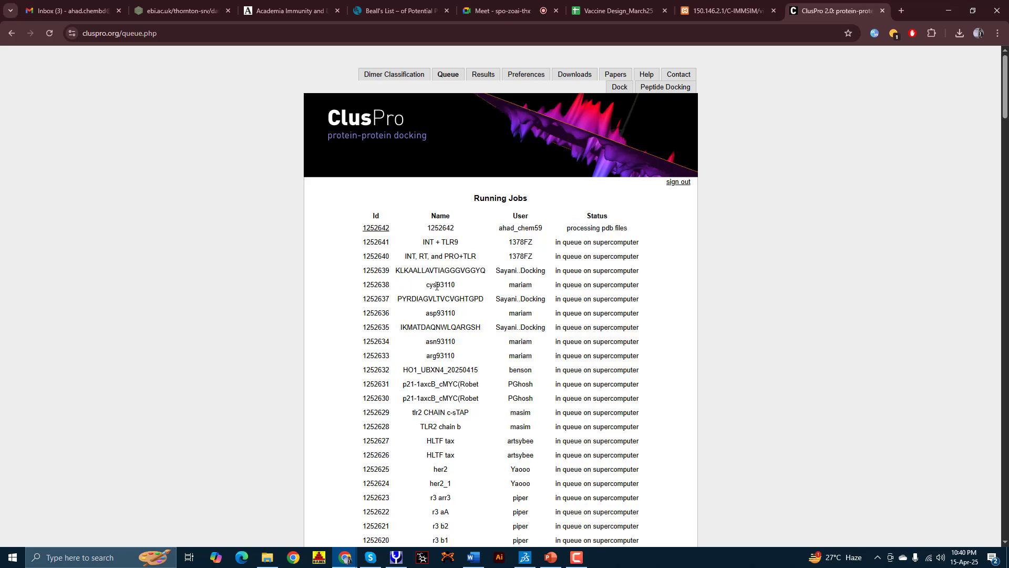
pyautogui.scroll(-18, 437, 287)
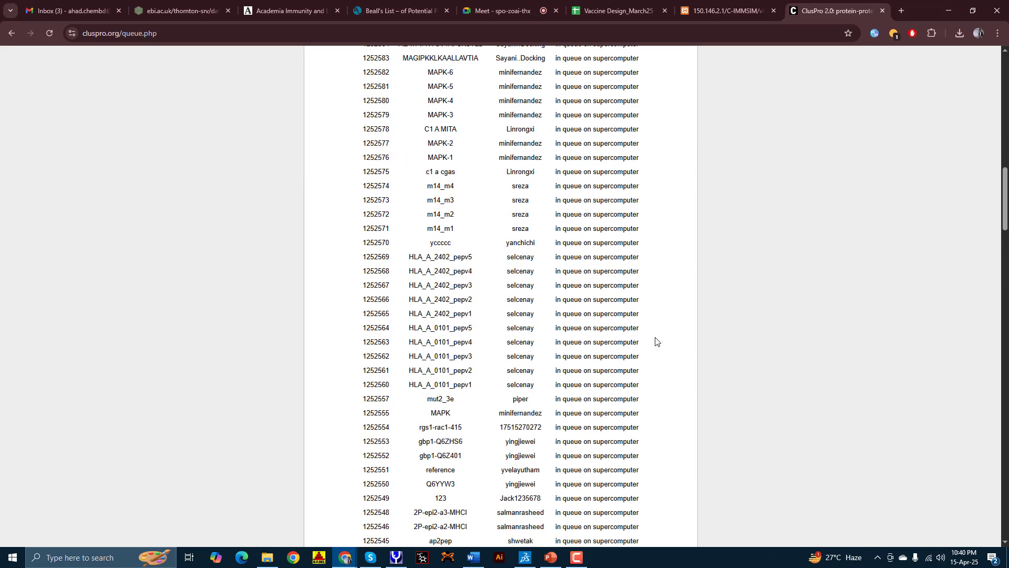
pyautogui.scroll(-13, 656, 341)
pyautogui.scroll(3, 604, 392)
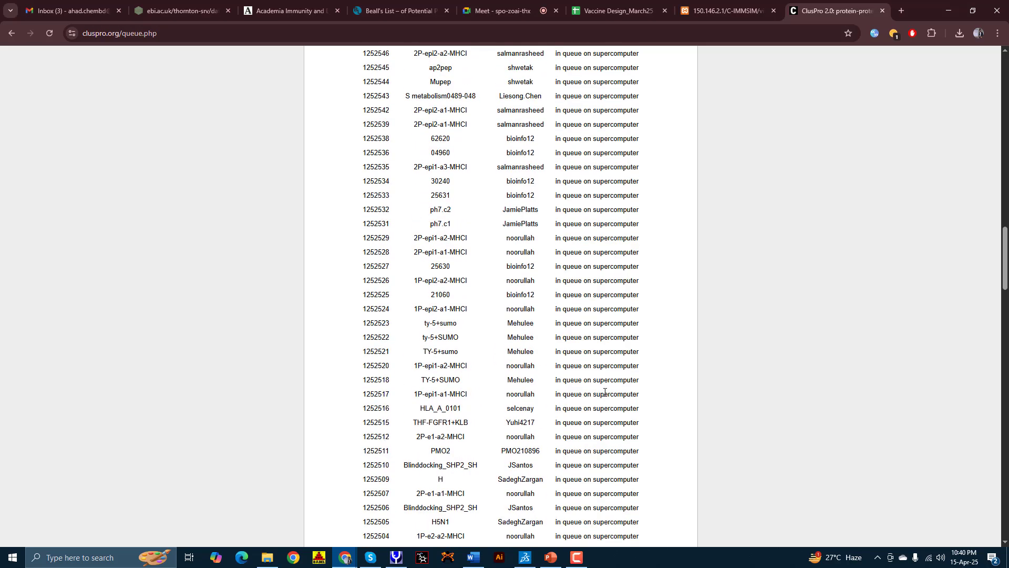
pyautogui.scroll(-20, 604, 391)
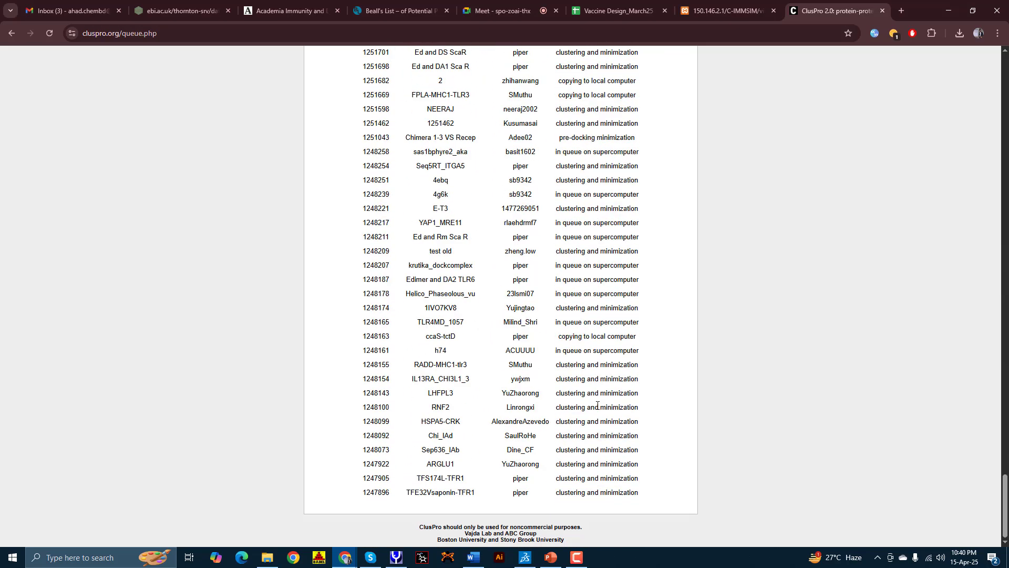
pyautogui.scroll(20, 598, 406)
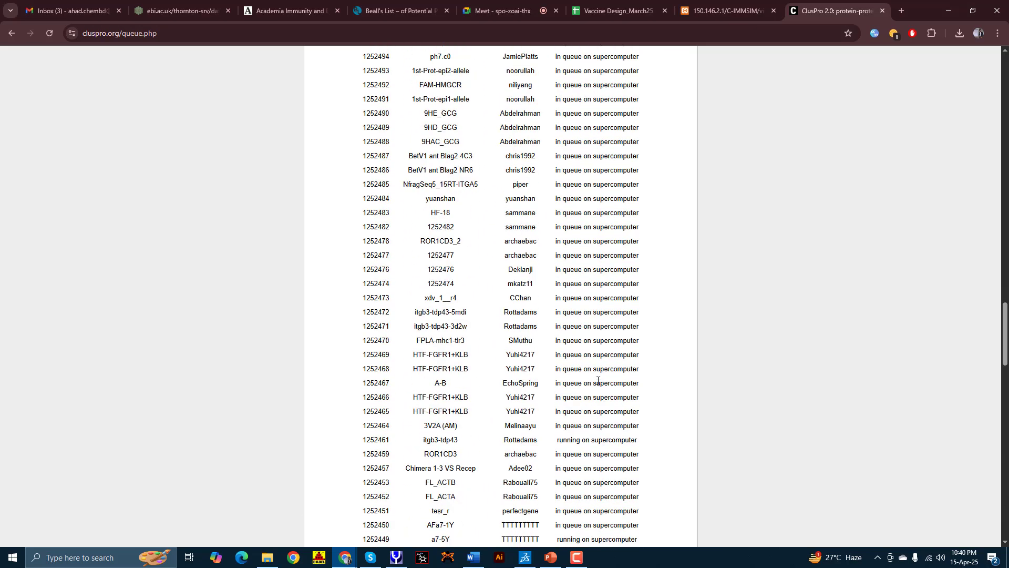
pyautogui.scroll(20, 598, 380)
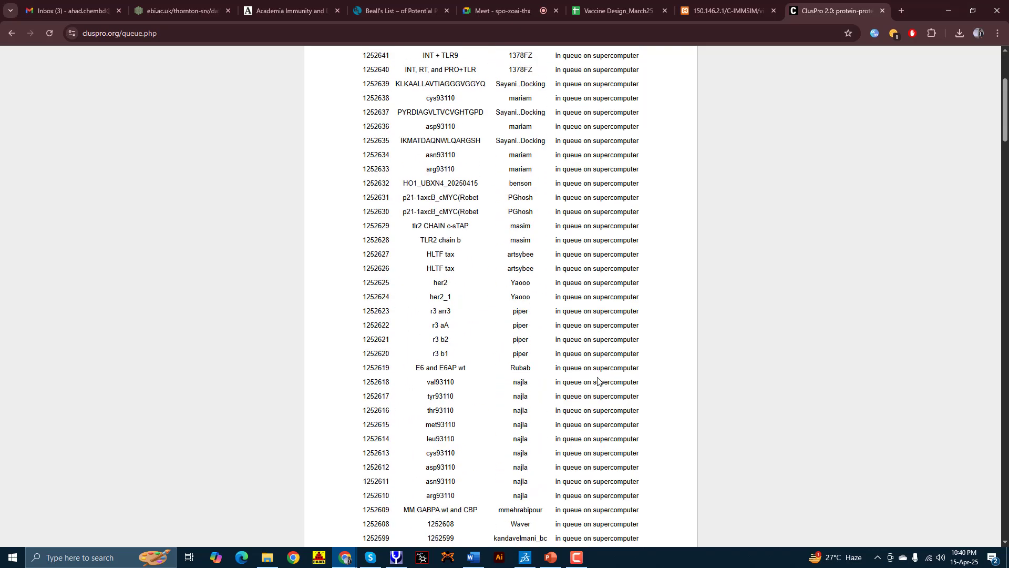
pyautogui.scroll(4, 598, 380)
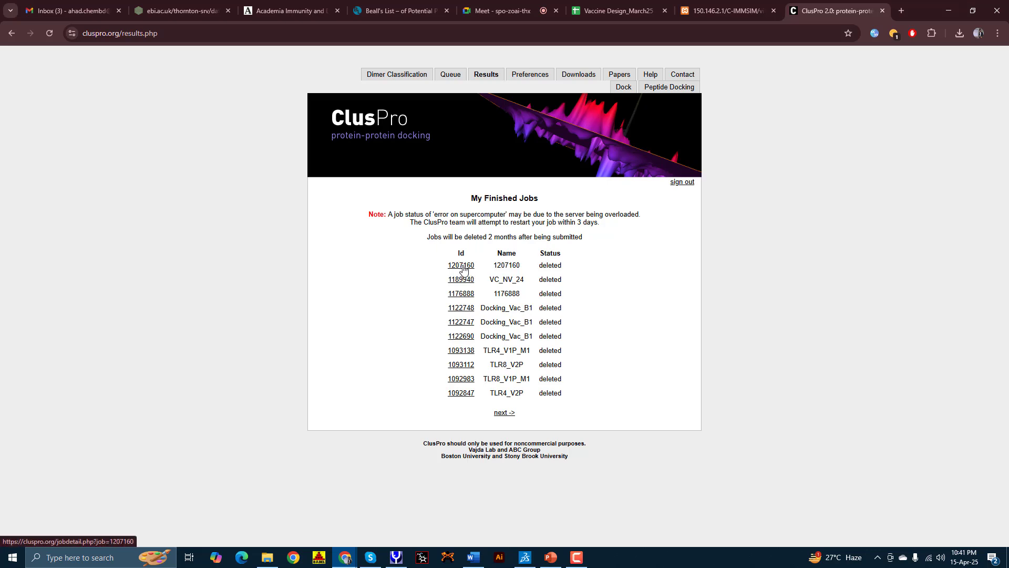
# Step: View finished job 1207160's details, then go back twice to the Running Jobs queue
pyautogui.click(462, 266)
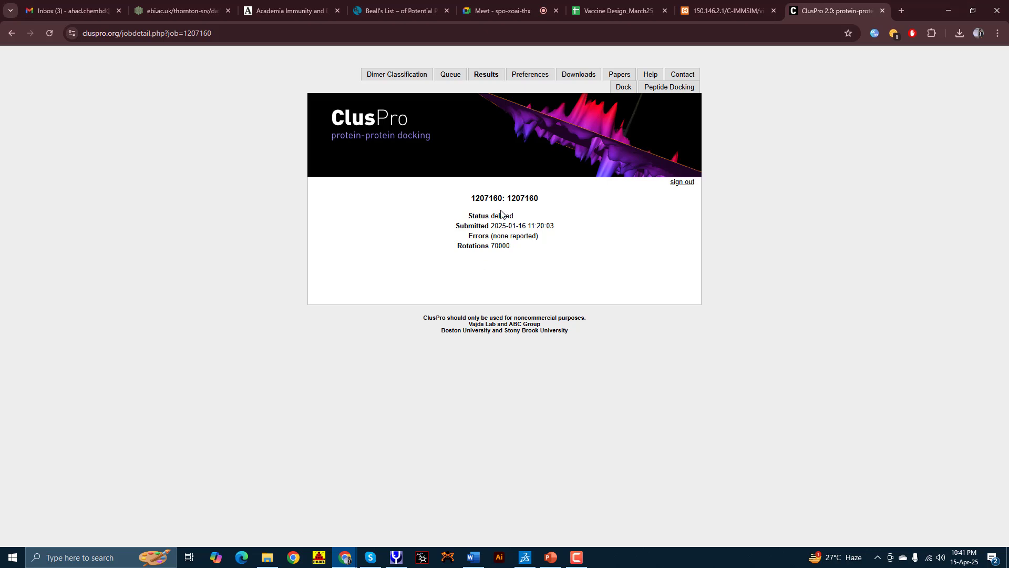
pyautogui.click(11, 34)
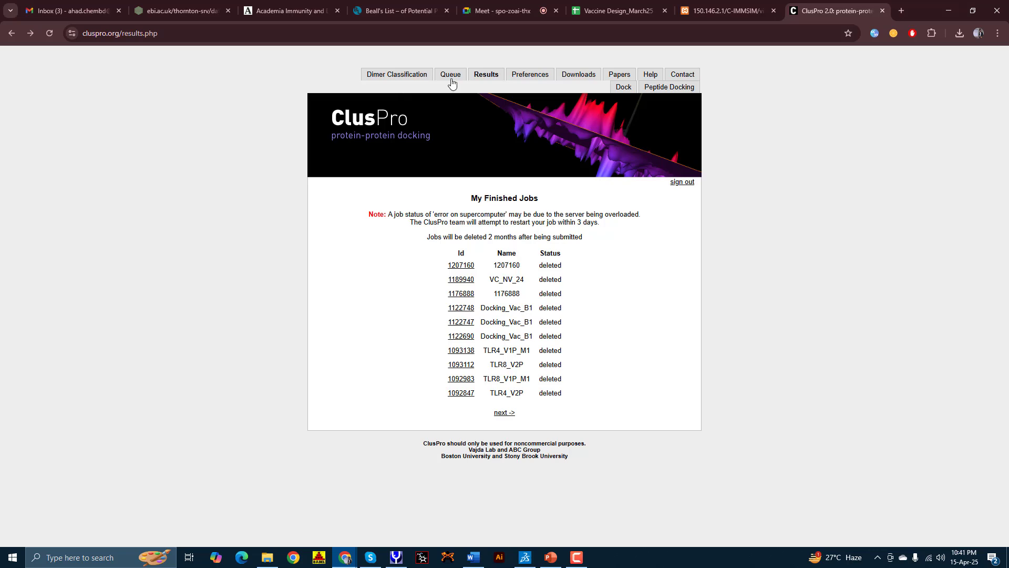
pyautogui.click(12, 34)
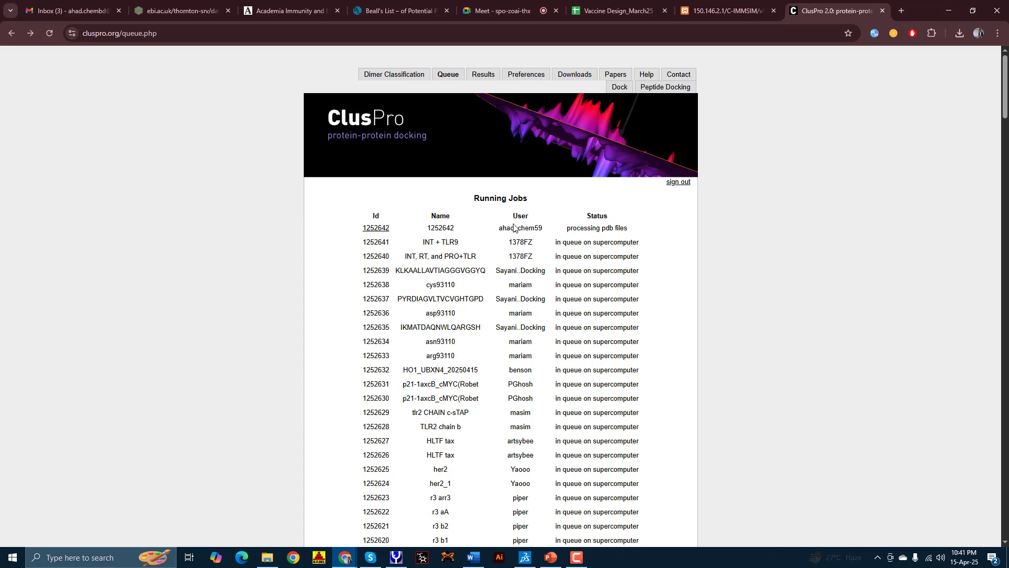
# Step: Open job 1252642's detail page and review its status and processed receptor and ligand structures
pyautogui.click(379, 229)
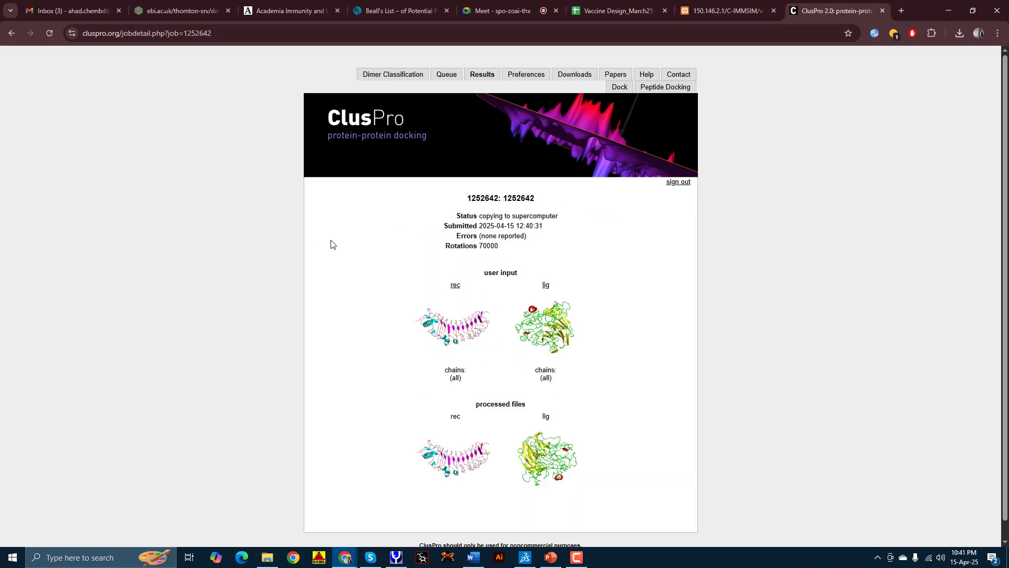
pyautogui.scroll(-1, 546, 300)
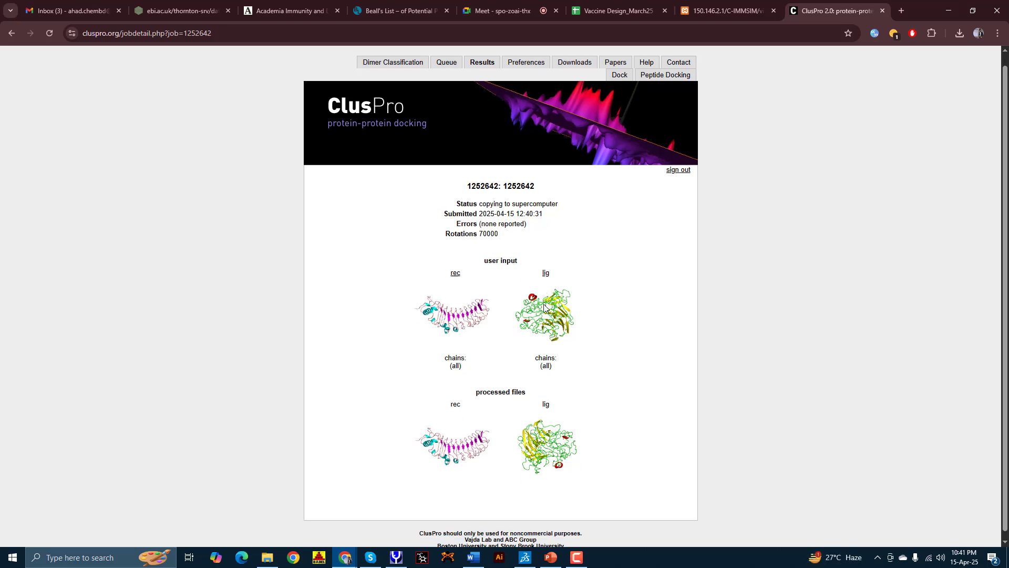
pyautogui.scroll(1, 542, 313)
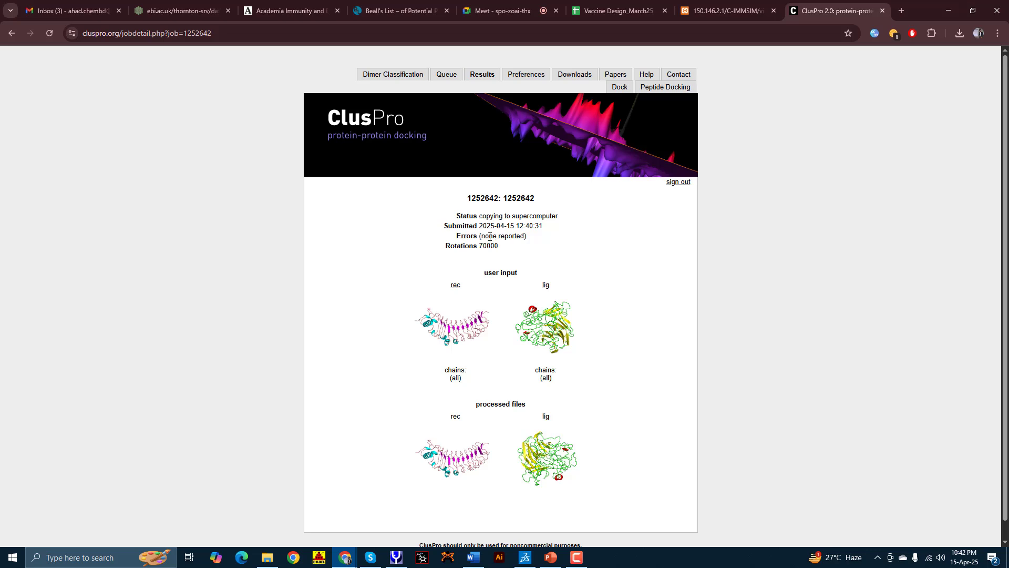
pyautogui.scroll(-1, 490, 237)
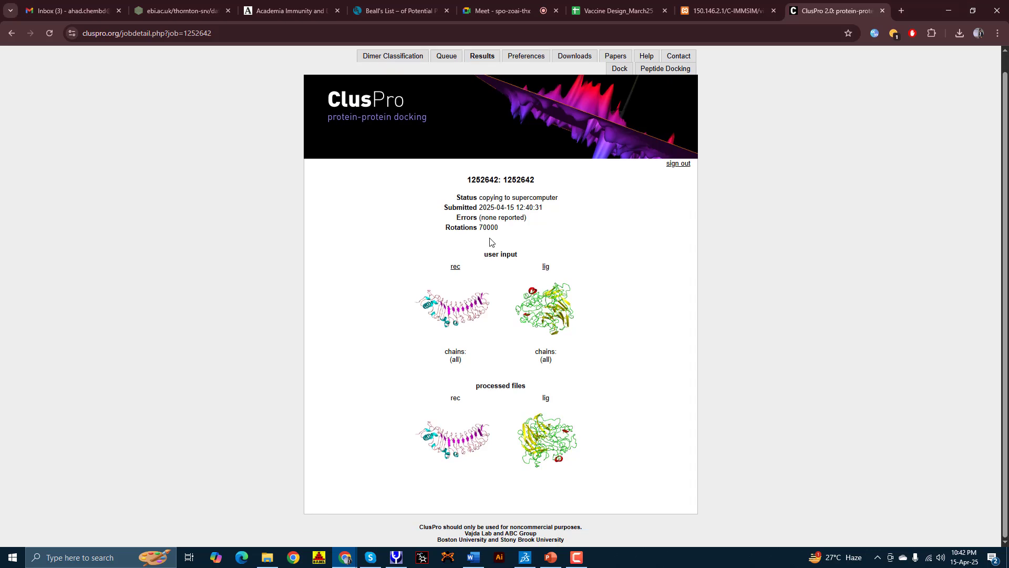
pyautogui.scroll(1, 490, 242)
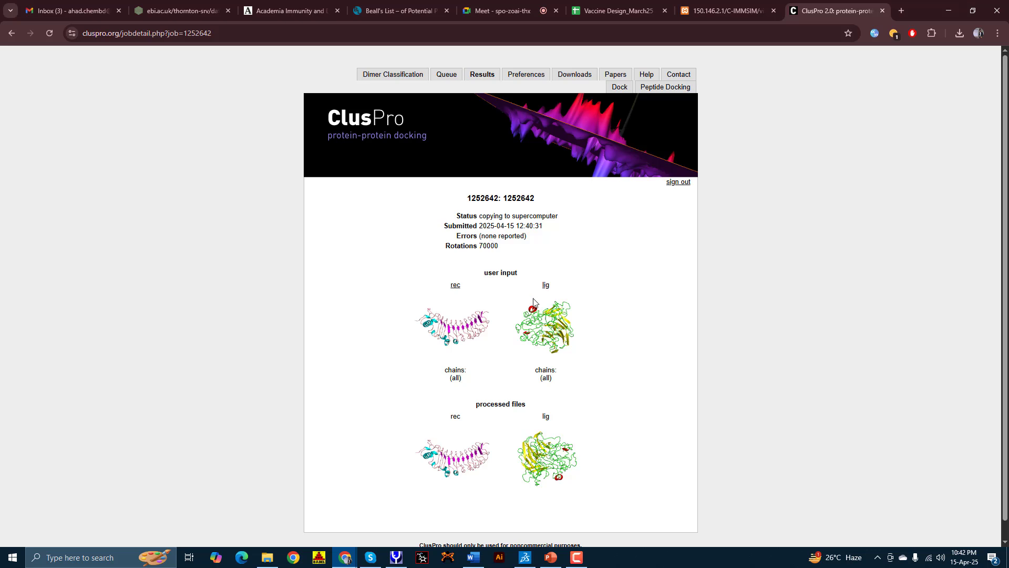
pyautogui.scroll(-1, 444, 292)
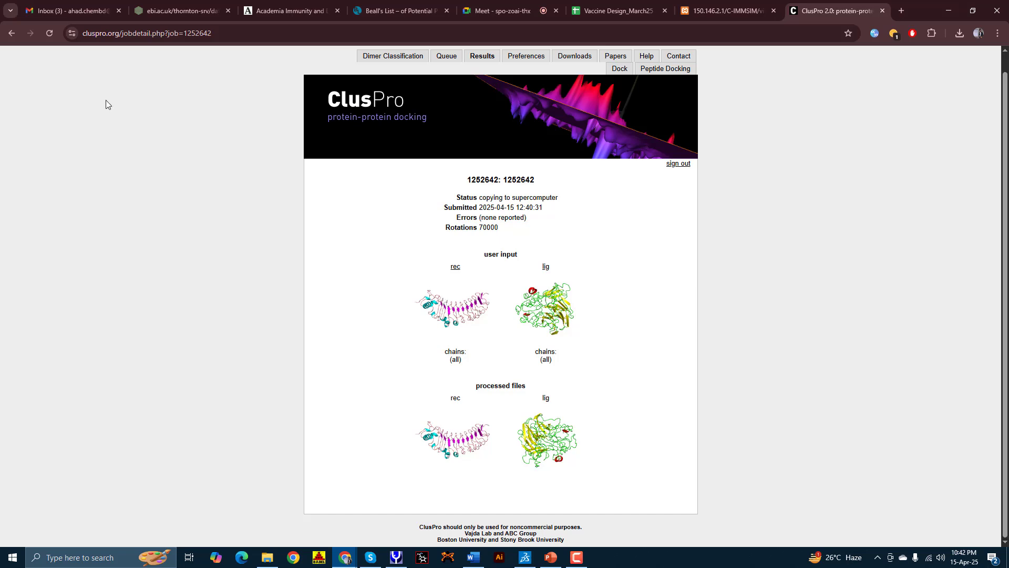
# Step: Open the GalaxyWEB 'Job finished (Vaccine_M25)' email in Gmail and follow its results link
pyautogui.click(86, 10)
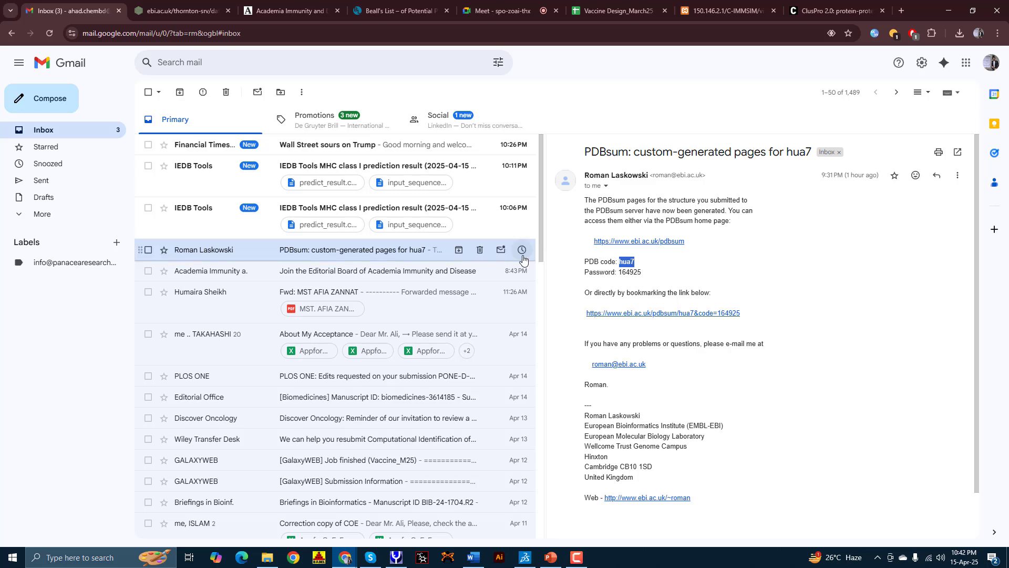
pyautogui.scroll(-2, 228, 308)
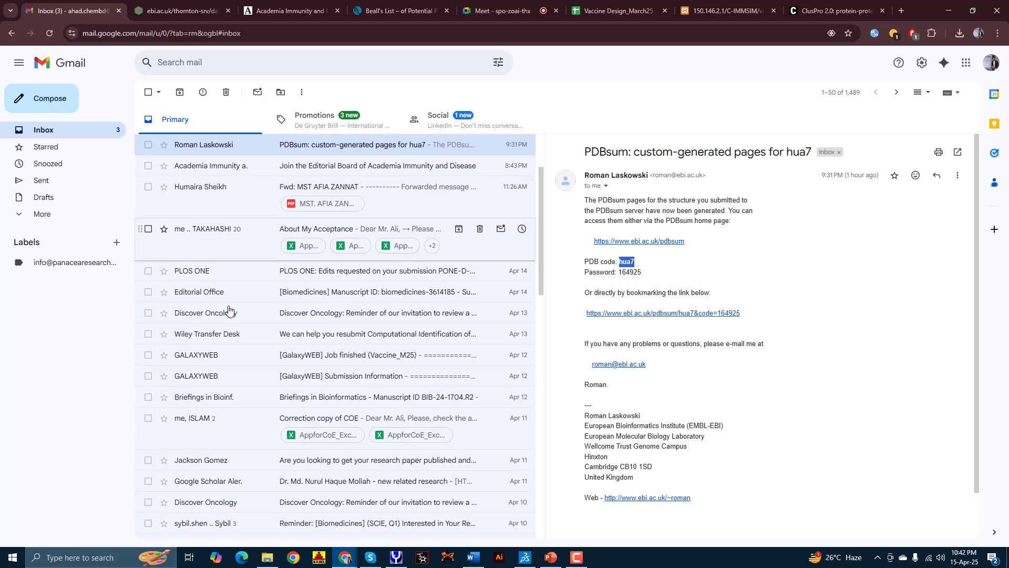
pyautogui.click(218, 362)
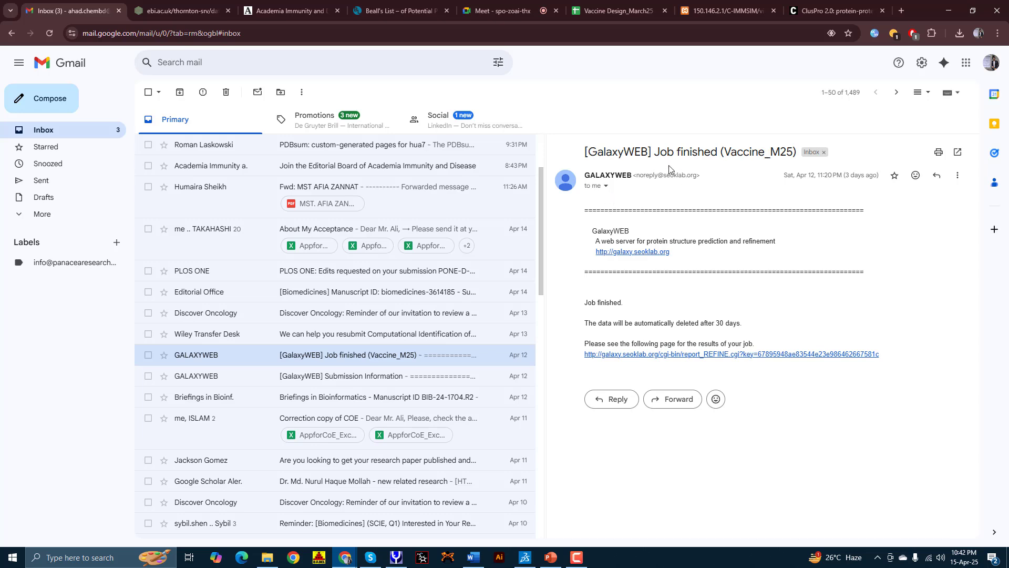
pyautogui.click(252, 377)
pyautogui.click(265, 362)
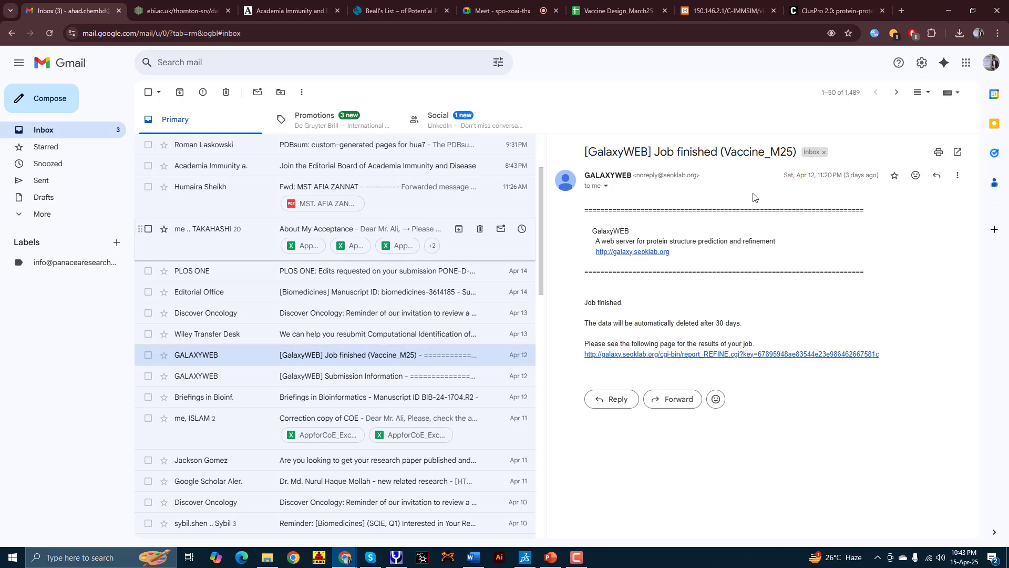
pyautogui.click(665, 357)
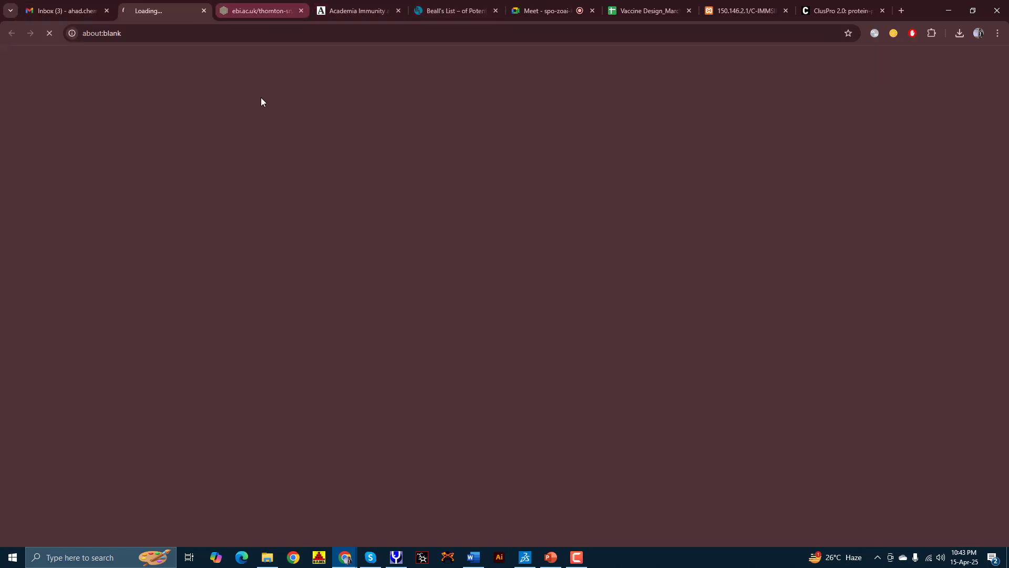
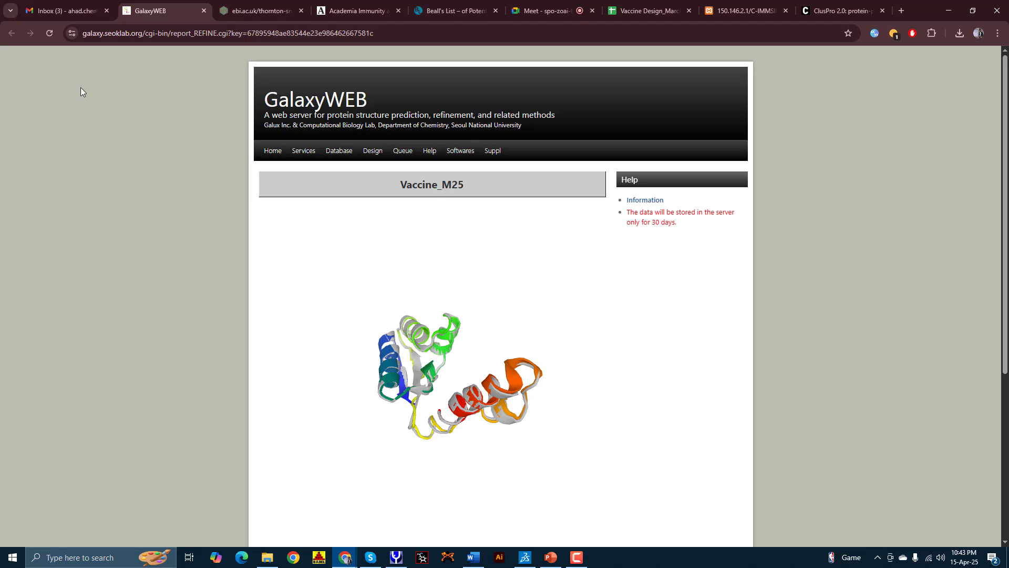
# Step: Compare the Initial row with MODEL 2: RMSD 0.000 vs 0.420, and Rama favored from 81.6
pyautogui.scroll(4, 496, 309)
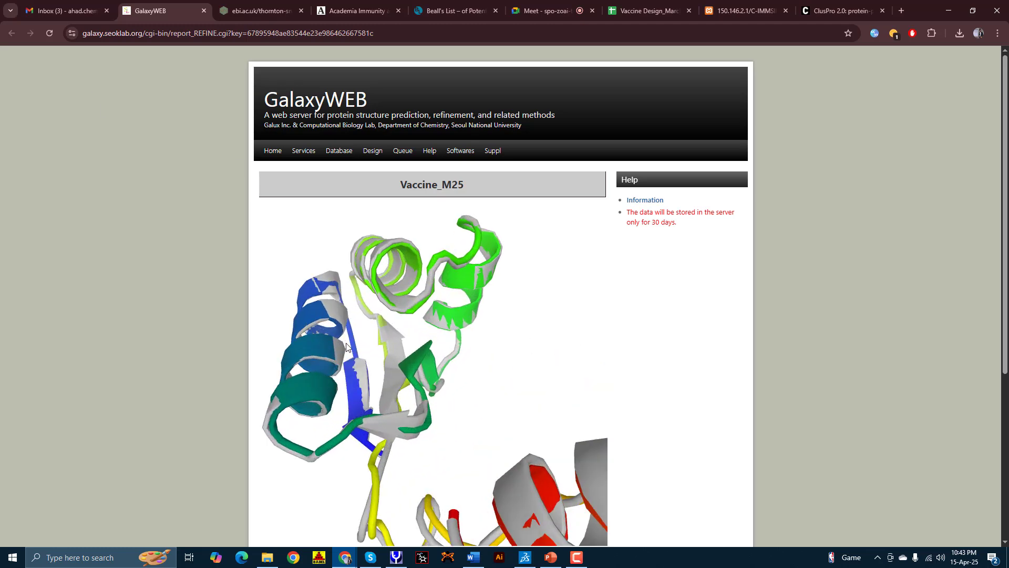
pyautogui.scroll(-3, 350, 347)
pyautogui.scroll(-5, 252, 295)
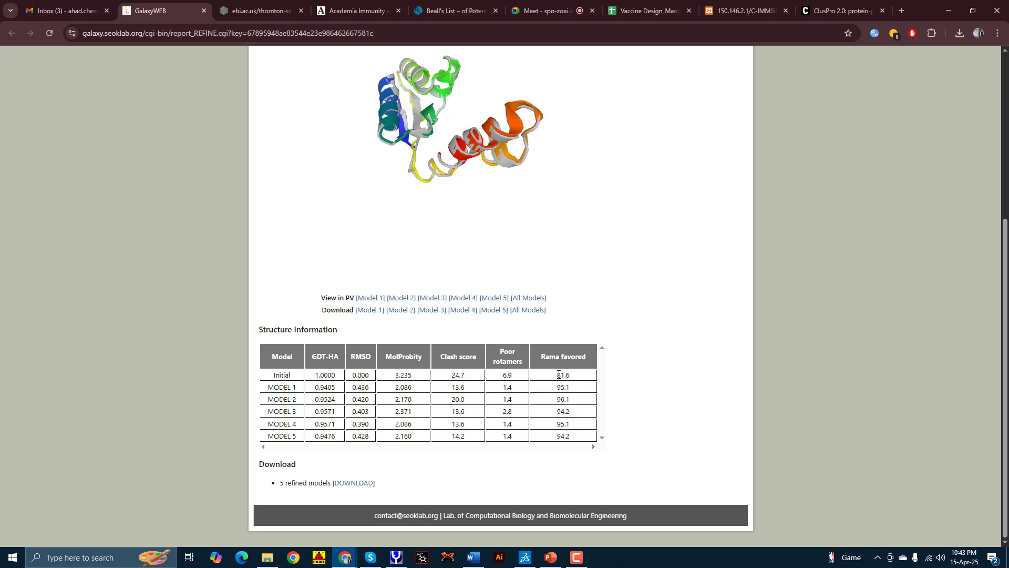
pyautogui.moveTo(558, 375); pyautogui.dragTo(570, 377)
pyautogui.click(563, 375)
pyautogui.doubleClick(561, 400)
pyautogui.doubleClick(360, 374)
pyautogui.doubleClick(362, 399)
pyautogui.scroll(5, 364, 385)
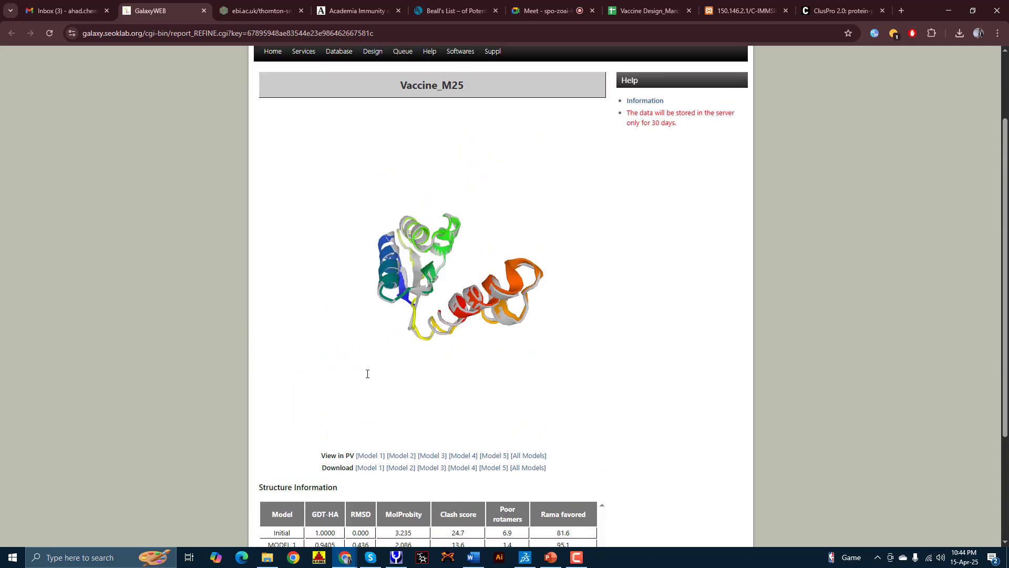
pyautogui.scroll(-3, 311, 477)
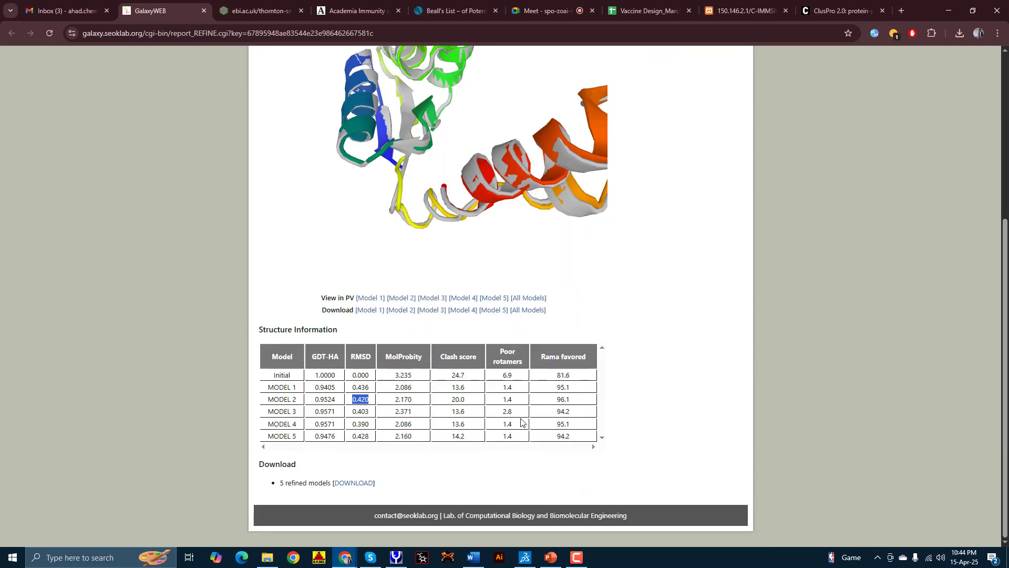
pyautogui.click(360, 400)
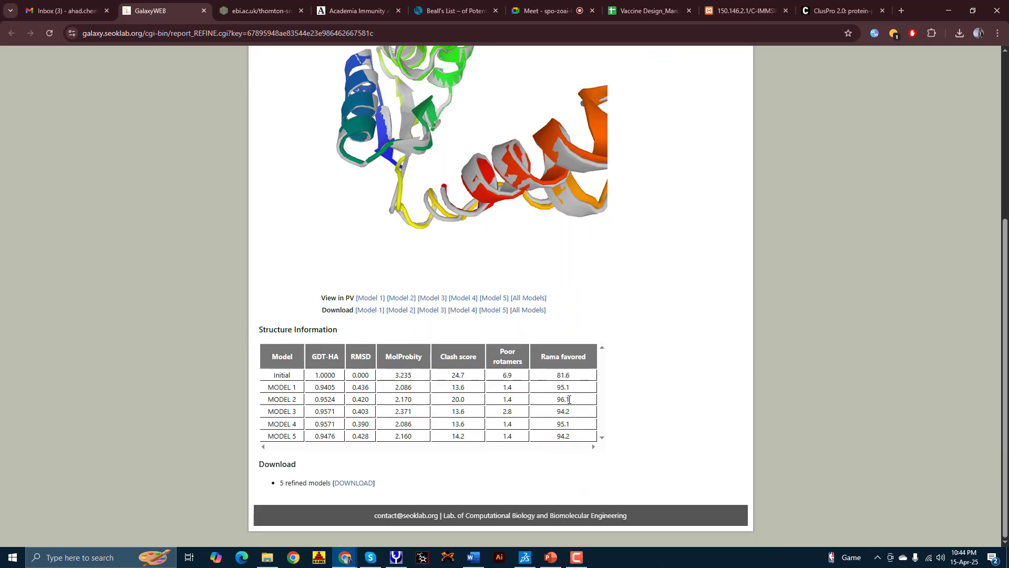
pyautogui.doubleClick(288, 400)
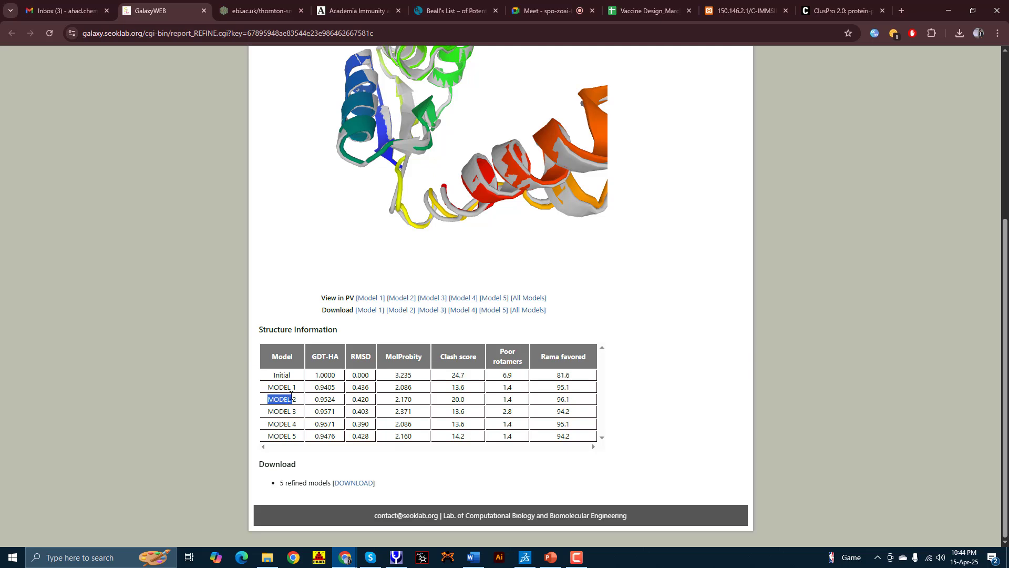
# Step: View MODEL 2 alone in the structure viewer and download it as model_2.pdb
pyautogui.click(405, 298)
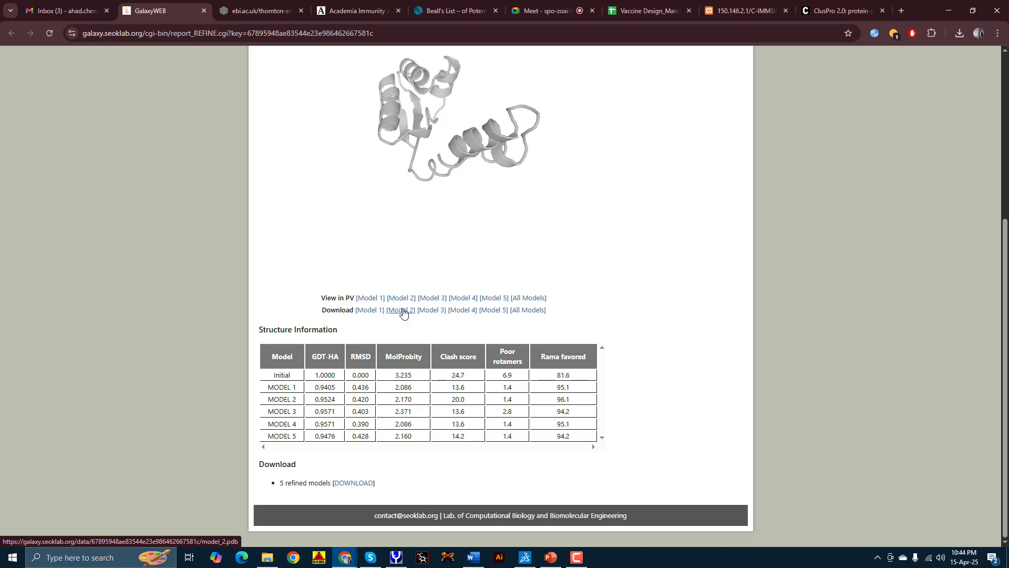
pyautogui.click(403, 311)
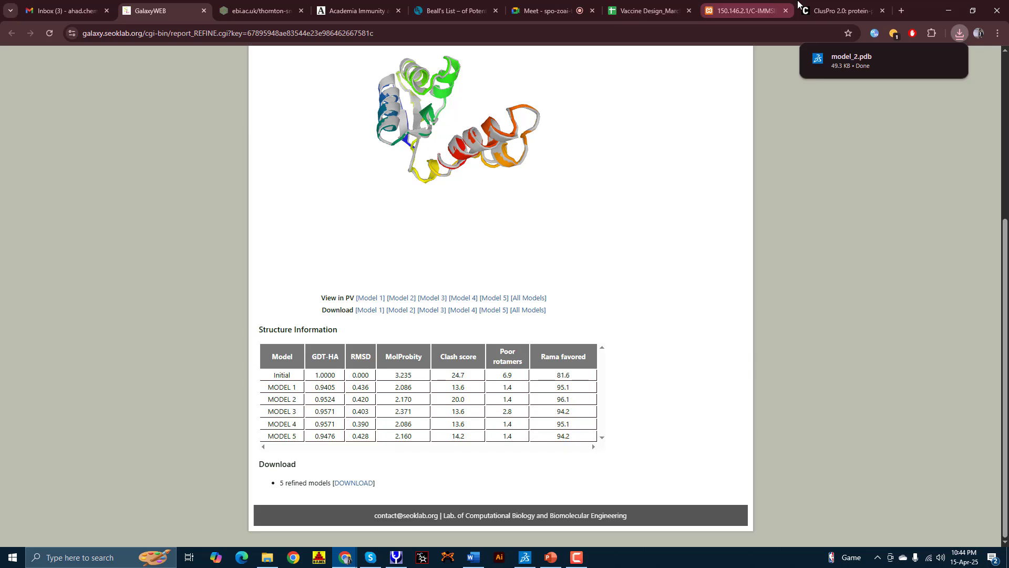
pyautogui.click(816, 6)
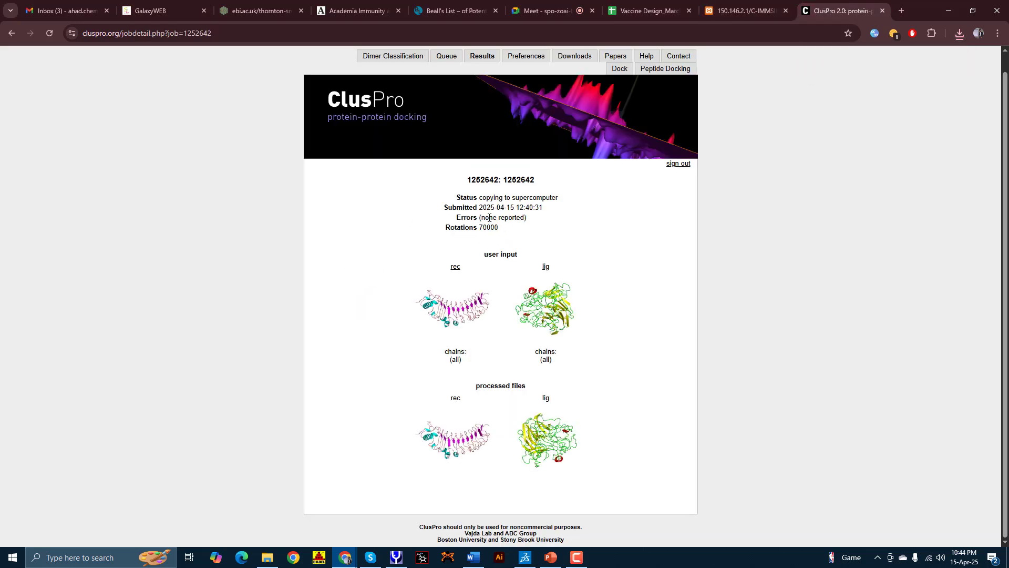
# Step: Go back to the ClusPro queue and open My Finished Jobs, where job 1207160 is listed
pyautogui.scroll(1, 424, 240)
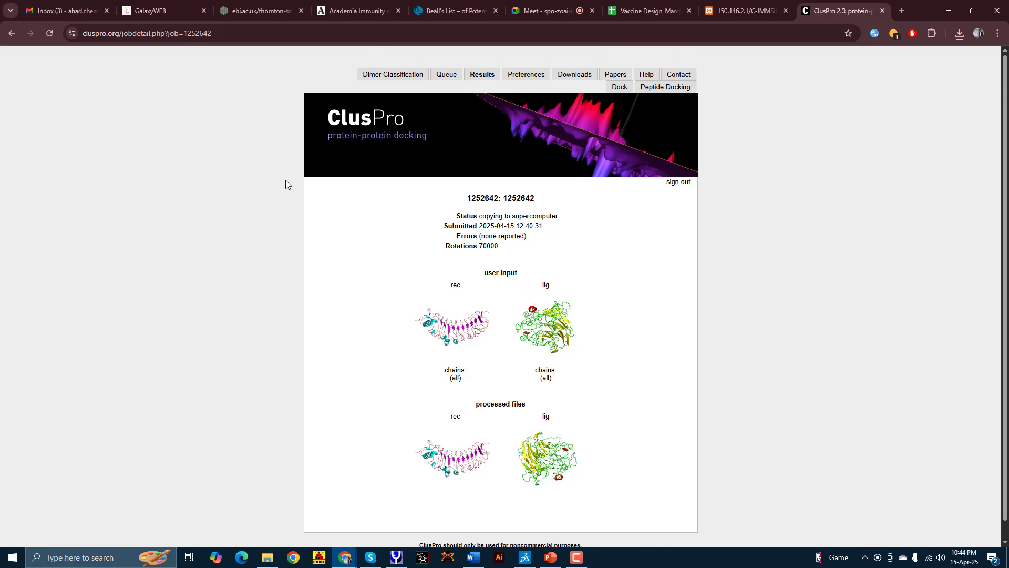
pyautogui.click(11, 33)
pyautogui.click(11, 34)
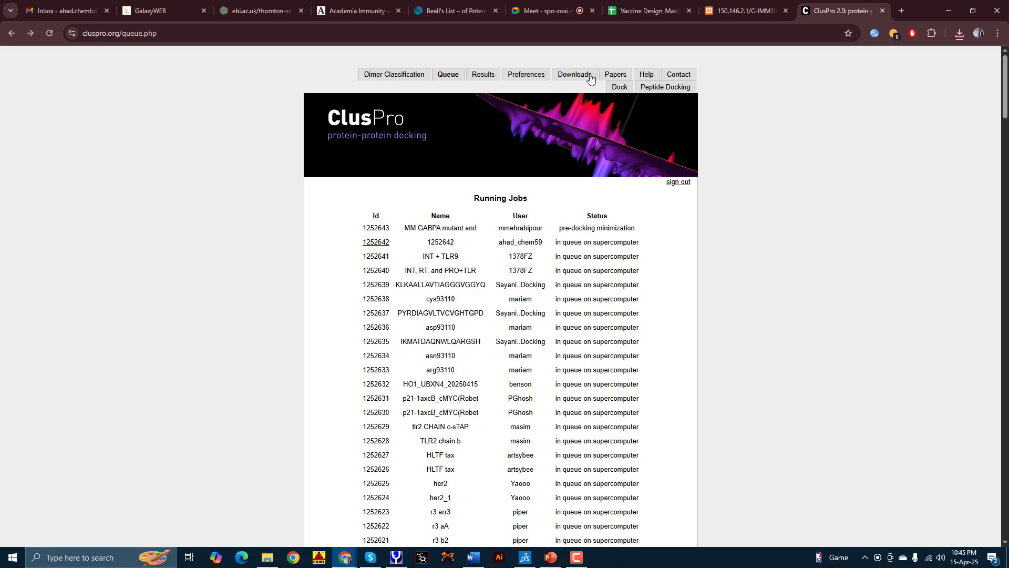
pyautogui.click(483, 77)
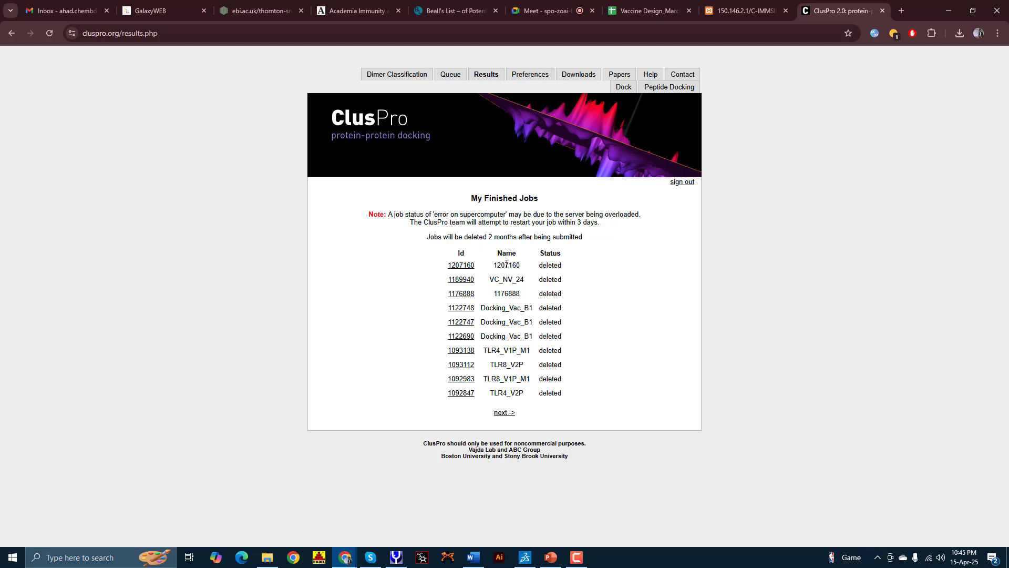
pyautogui.doubleClick(506, 265)
pyautogui.click(495, 238)
# Step: In File Explorer, open Desktop > VACCINE_Influenza > DOCKING > DOCKING_Vaccine > TLR4 > TLR4_V2P and select TLR4_V2P.pdb
pyautogui.click(902, 10)
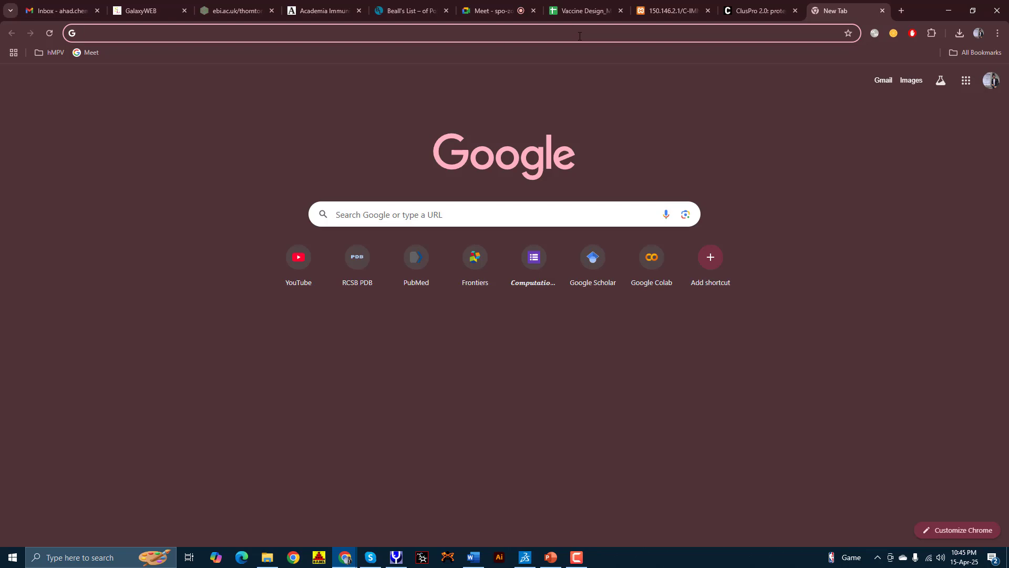
pyautogui.click(268, 557)
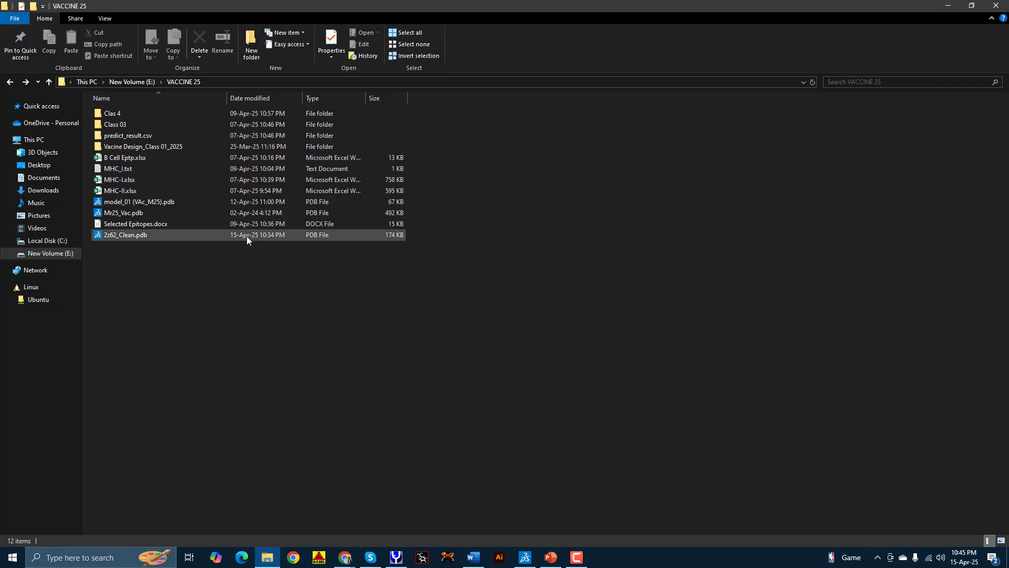
pyautogui.click(132, 82)
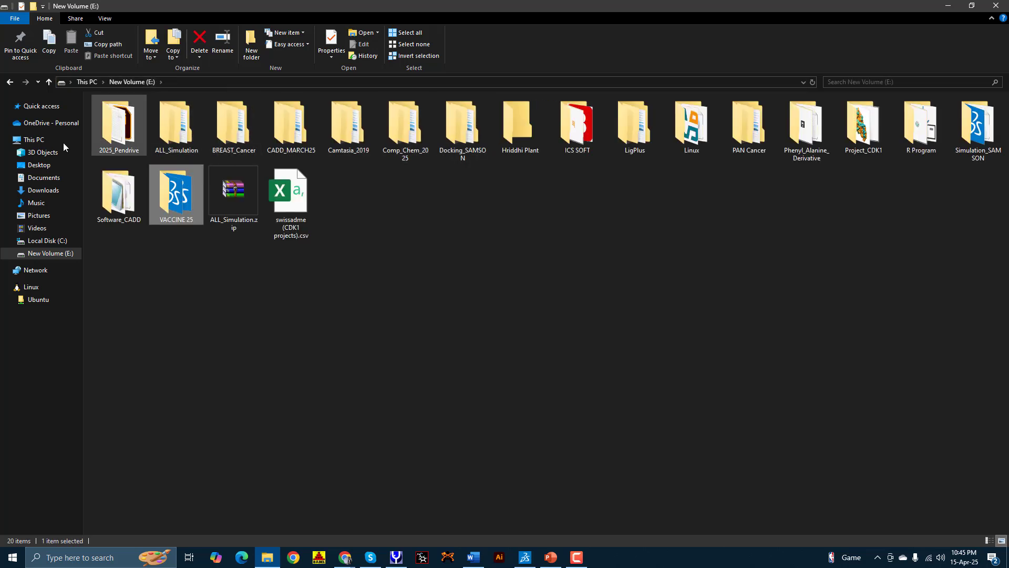
pyautogui.click(37, 164)
pyautogui.doubleClick(805, 139)
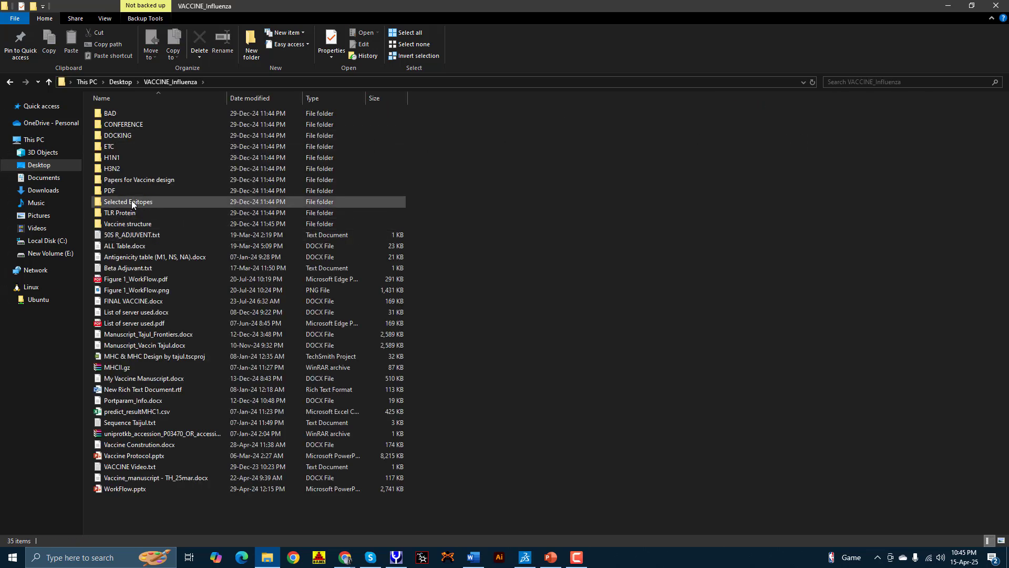
pyautogui.doubleClick(118, 135)
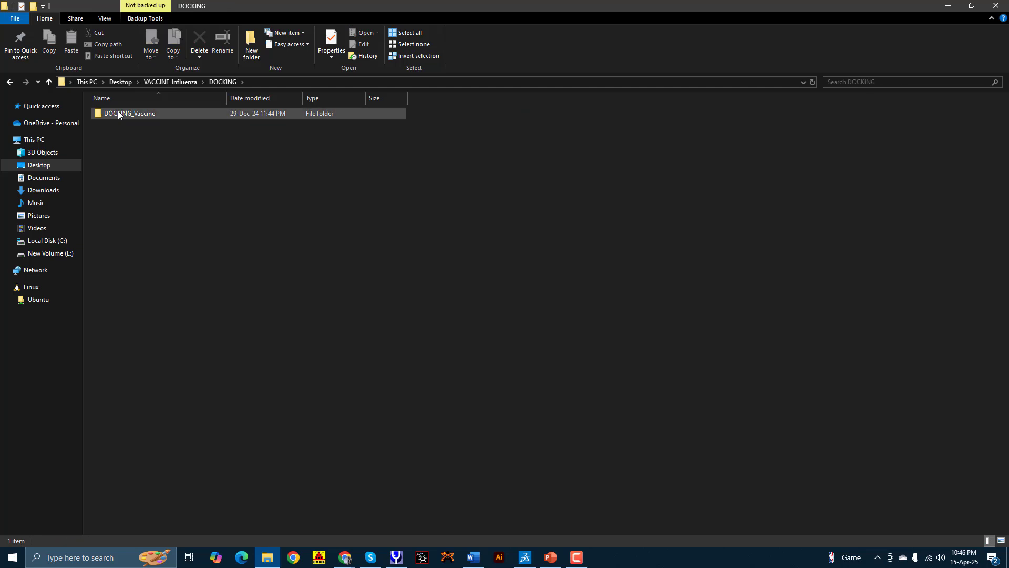
pyautogui.doubleClick(118, 113)
pyautogui.doubleClick(118, 113)
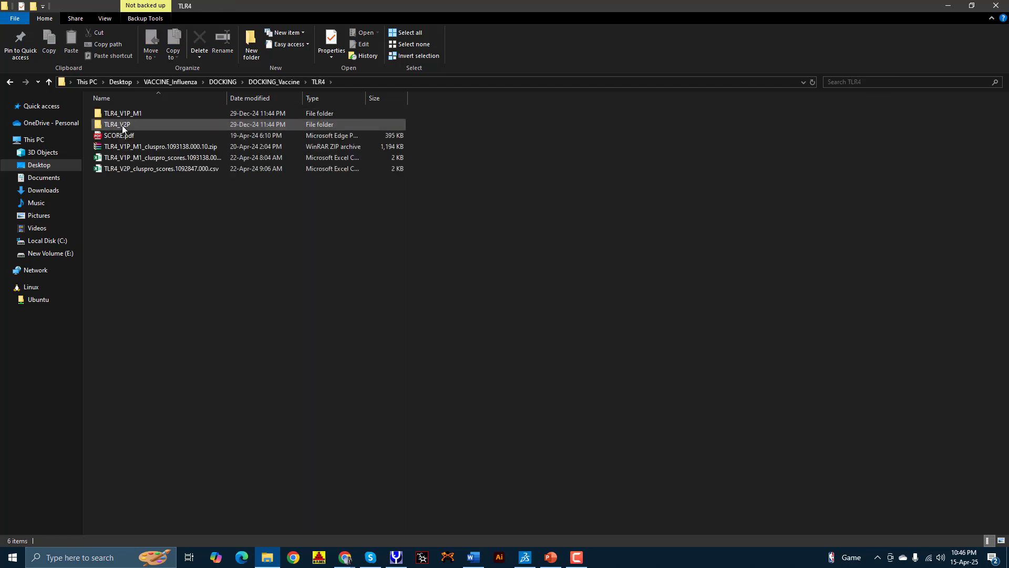
pyautogui.doubleClick(122, 125)
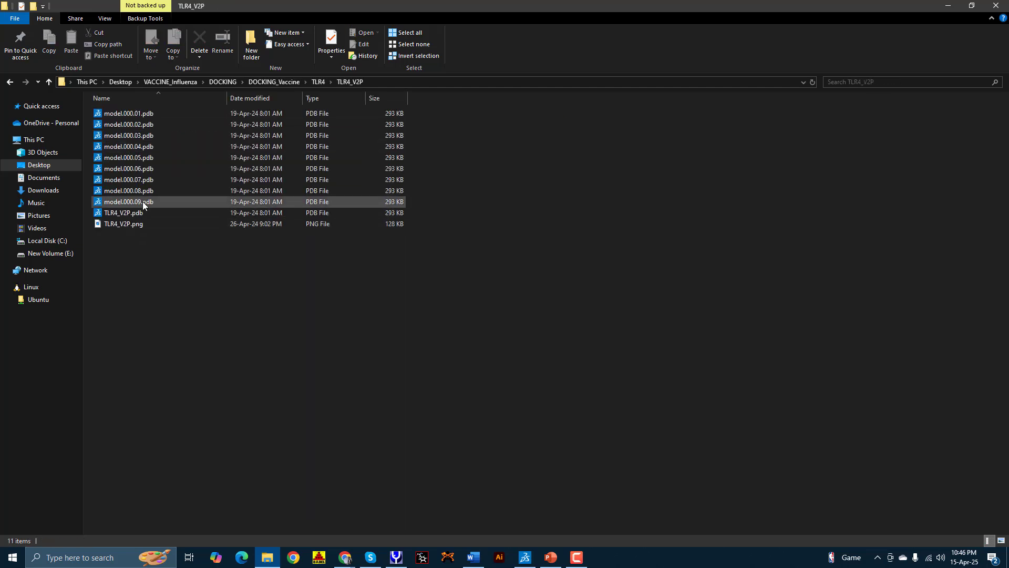
pyautogui.click(143, 200)
pyautogui.click(140, 213)
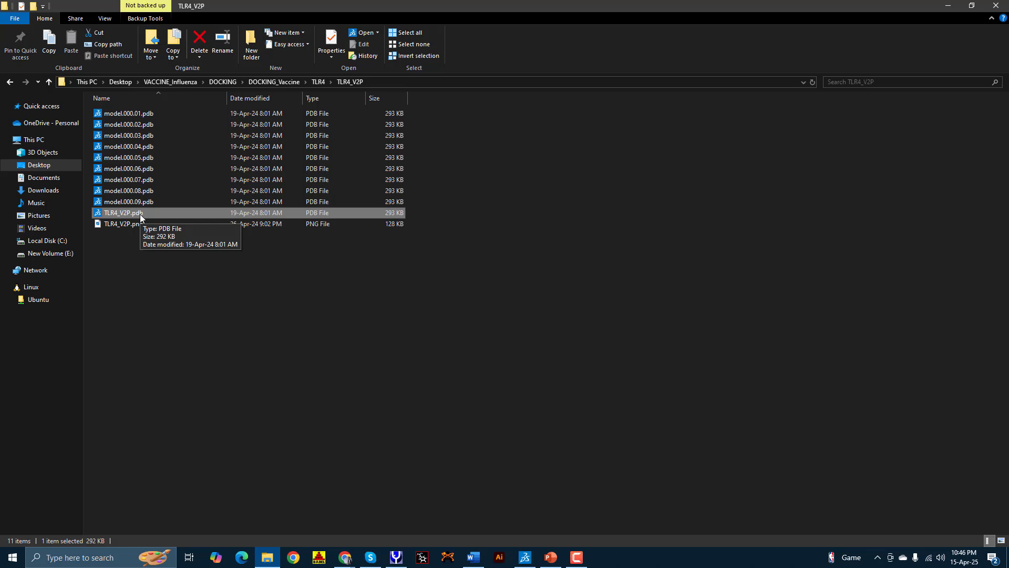
# Step: Try opening TLR4_V2P.pdb in Discovery Studio, dismiss the HEADER error, and quit without saving
pyautogui.doubleClick(141, 213)
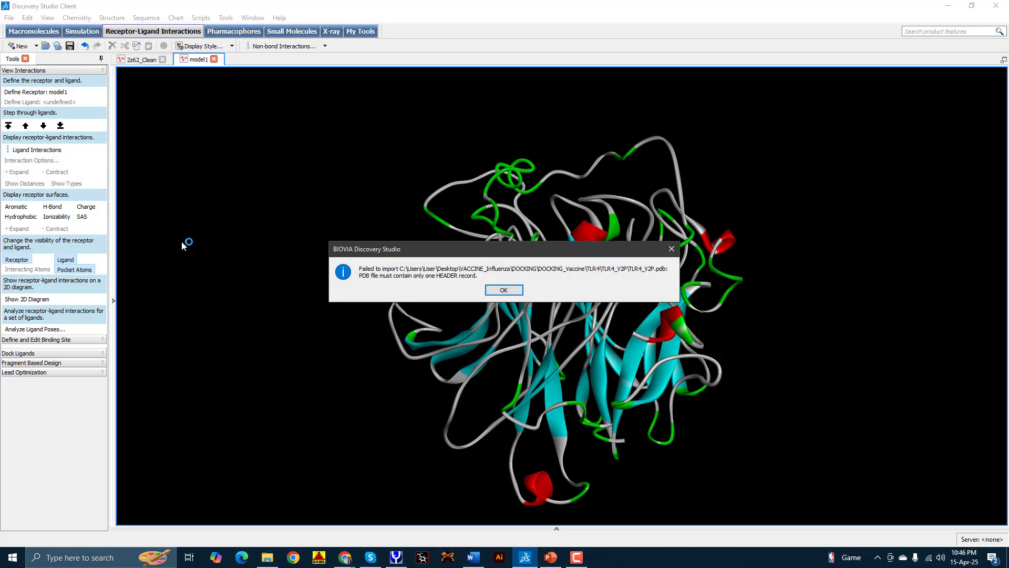
pyautogui.click(504, 290)
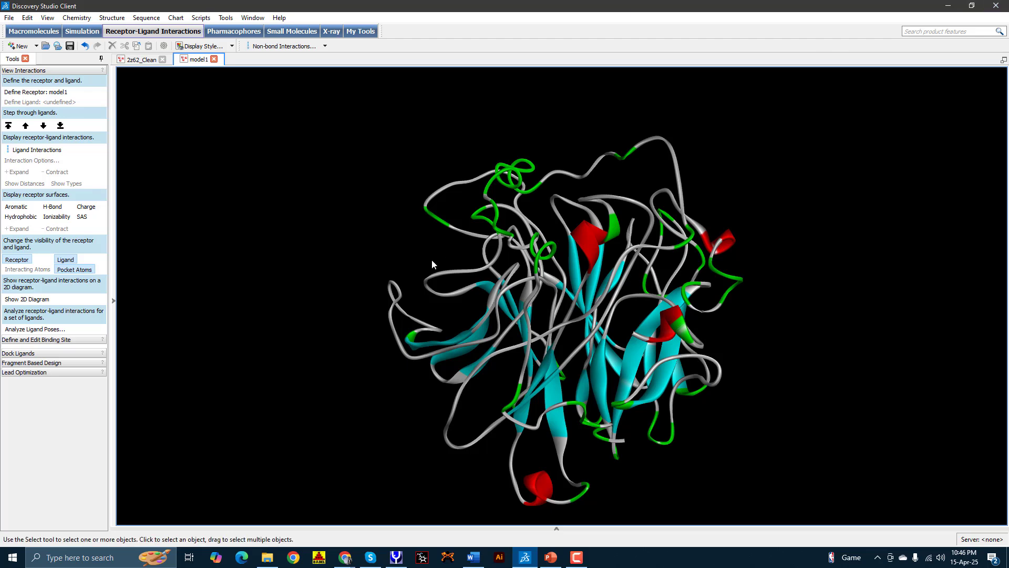
pyautogui.click(997, 6)
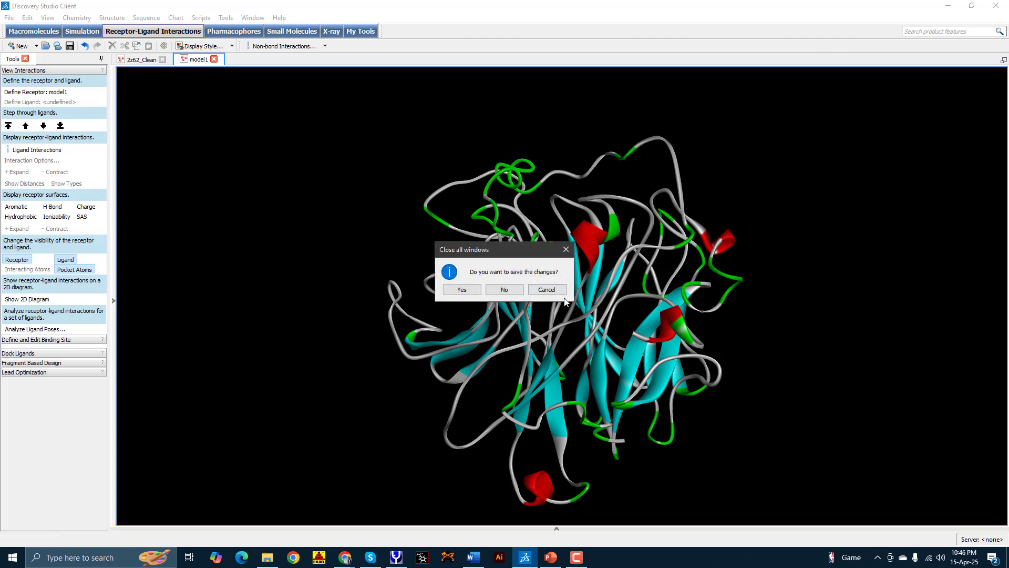
pyautogui.click(504, 289)
pyautogui.click(101, 558)
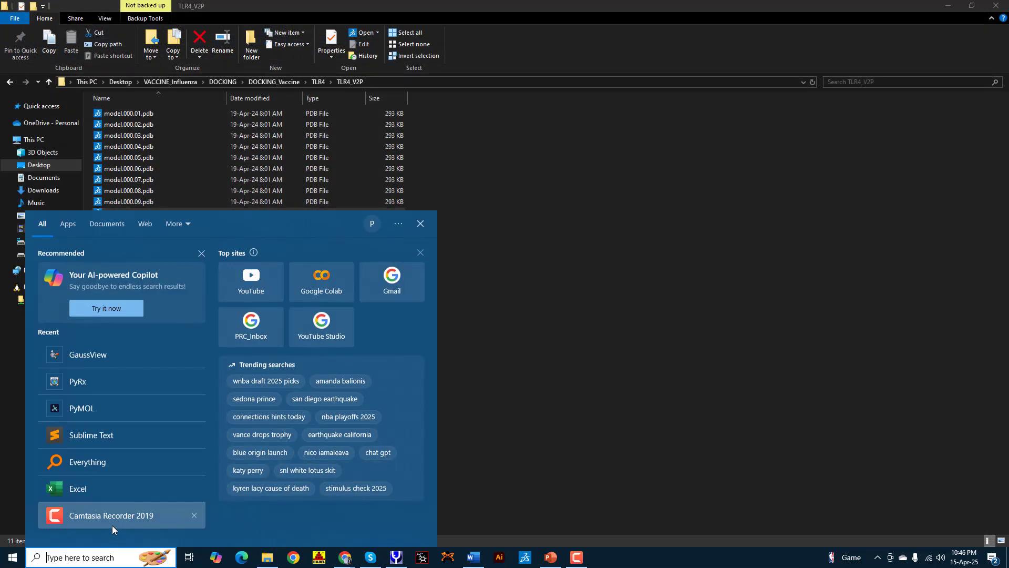
# Step: Launch PyMOL, load TLR4_V2P.pdb into it, and maximize the window
pyautogui.press('Escape')
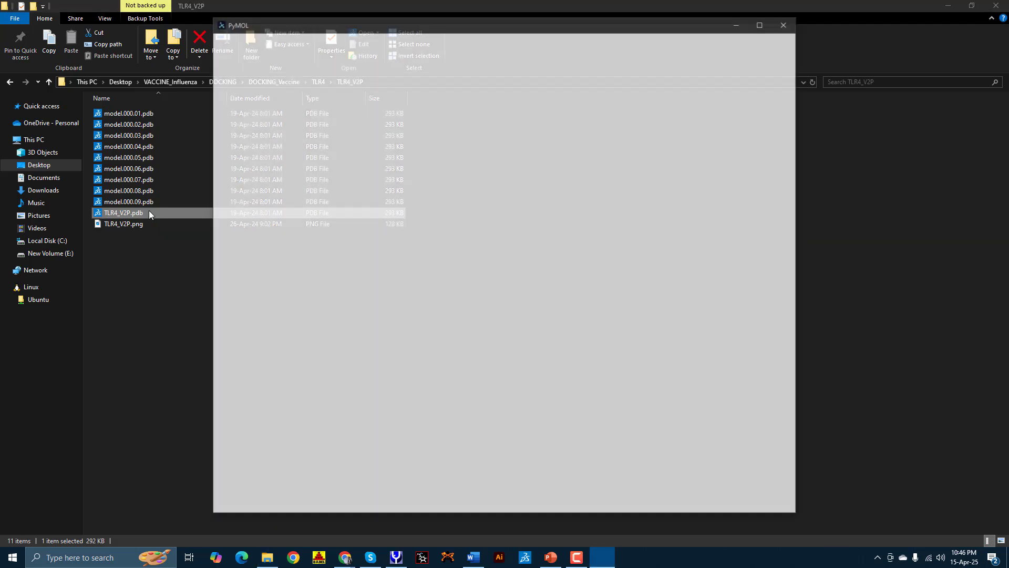
pyautogui.moveTo(151, 214); pyautogui.dragTo(318, 221)
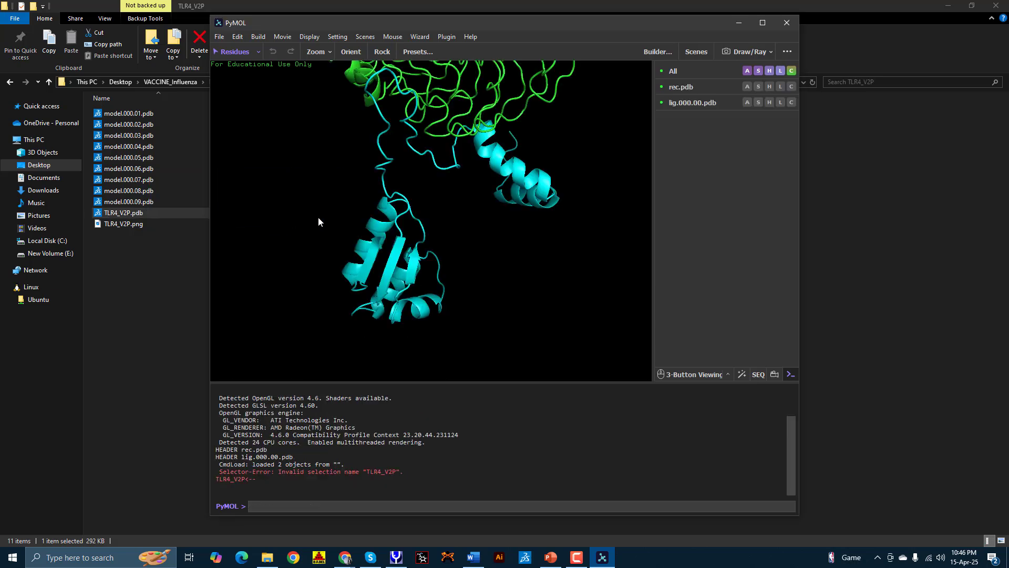
pyautogui.click(763, 24)
# Step: Rotate and zoom the complex to show the green receptor meeting the cyan partner
pyautogui.moveTo(692, 67); pyautogui.dragTo(606, 180)
pyautogui.moveTo(547, 243); pyautogui.dragTo(517, 154)
pyautogui.moveTo(601, 157); pyautogui.dragTo(455, 182)
pyautogui.moveTo(456, 187); pyautogui.dragTo(444, 169)
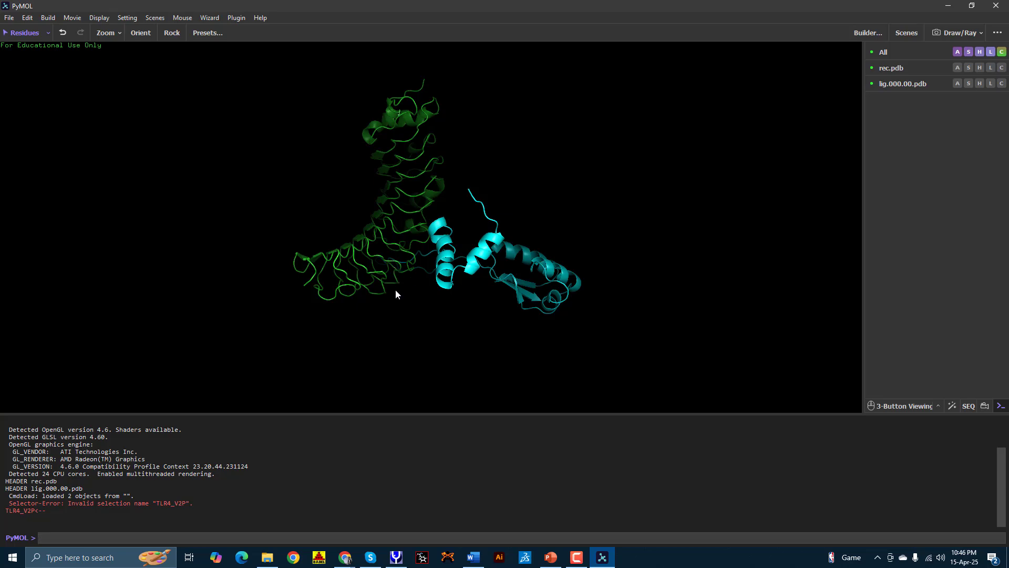
pyautogui.moveTo(396, 293); pyautogui.dragTo(496, 346)
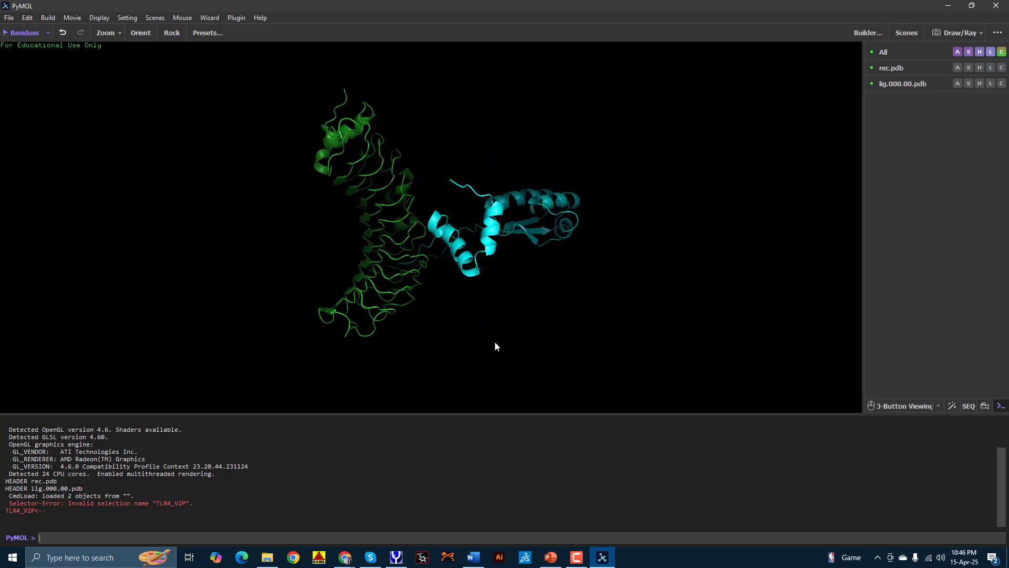
pyautogui.moveTo(459, 199); pyautogui.dragTo(449, 110)
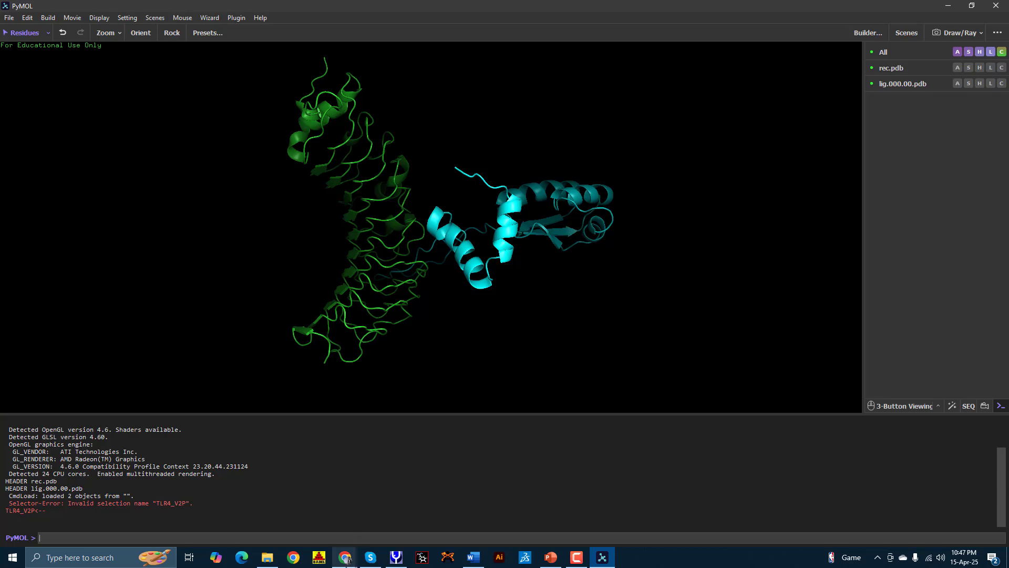
# Step: Search Google for 'imods' from the Chrome new-tab page to find the iMod Server
pyautogui.moveTo(347, 558)
pyautogui.click(305, 526)
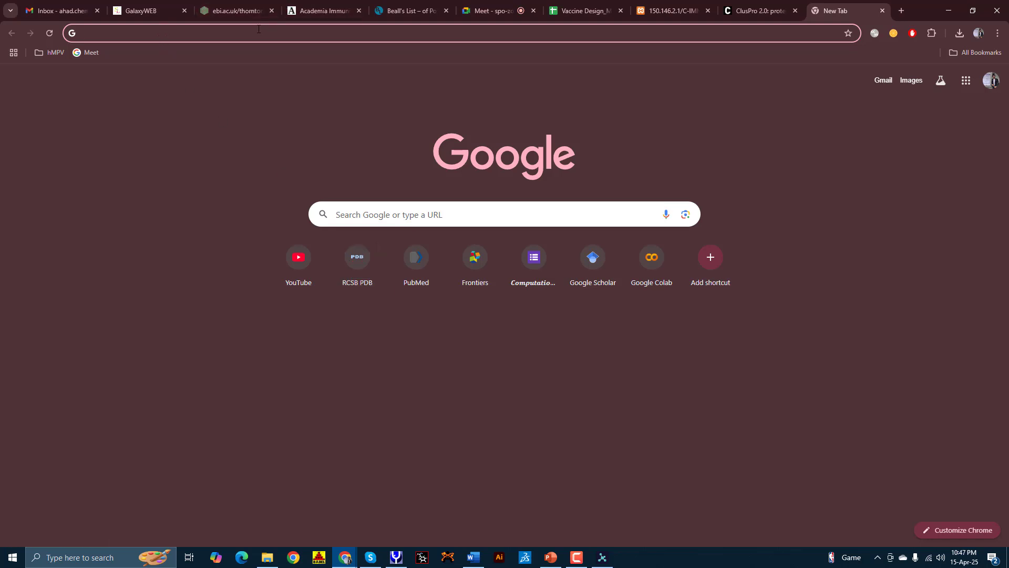
pyautogui.write('imods')
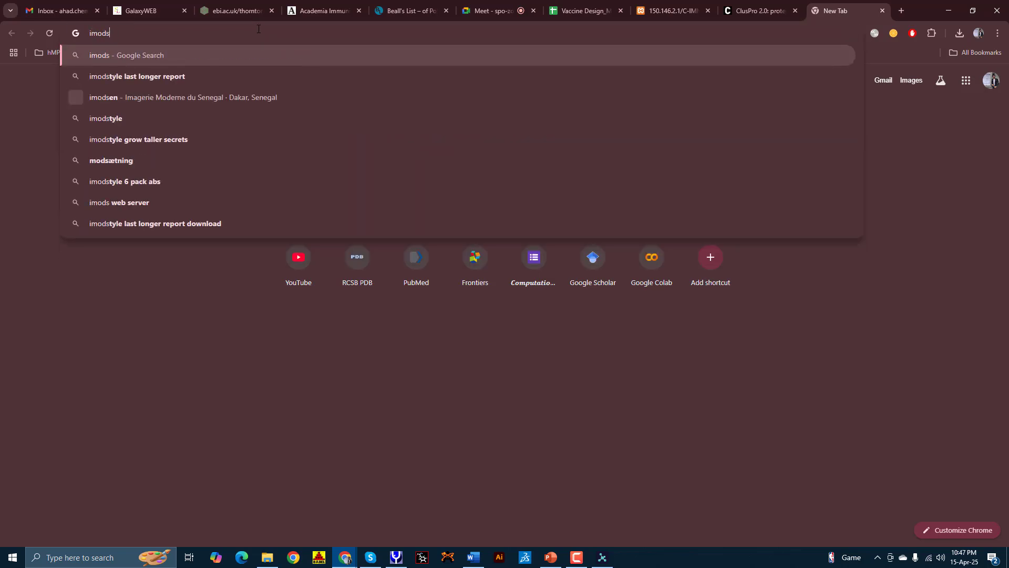
pyautogui.press('Return')
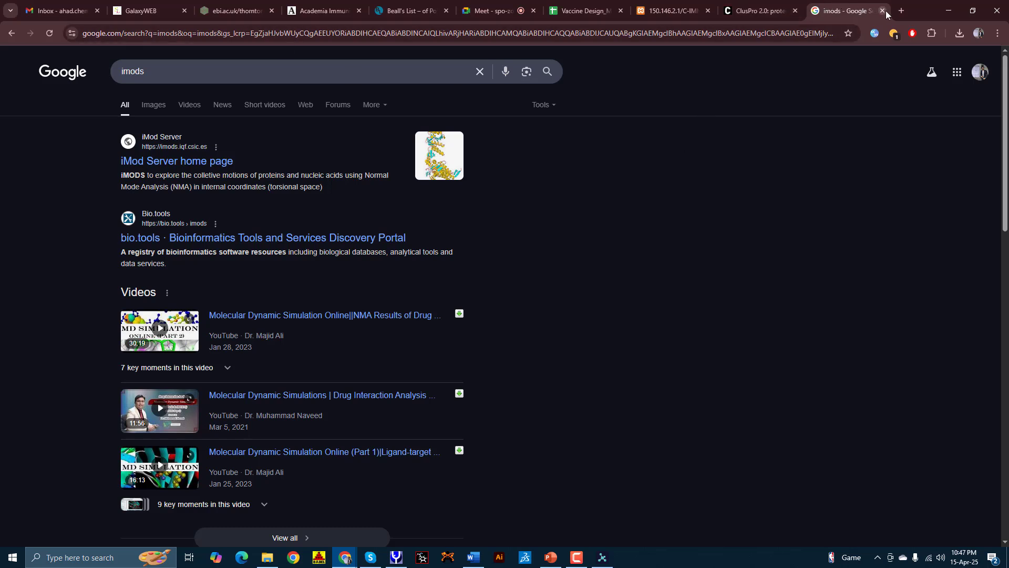
pyautogui.click(901, 11)
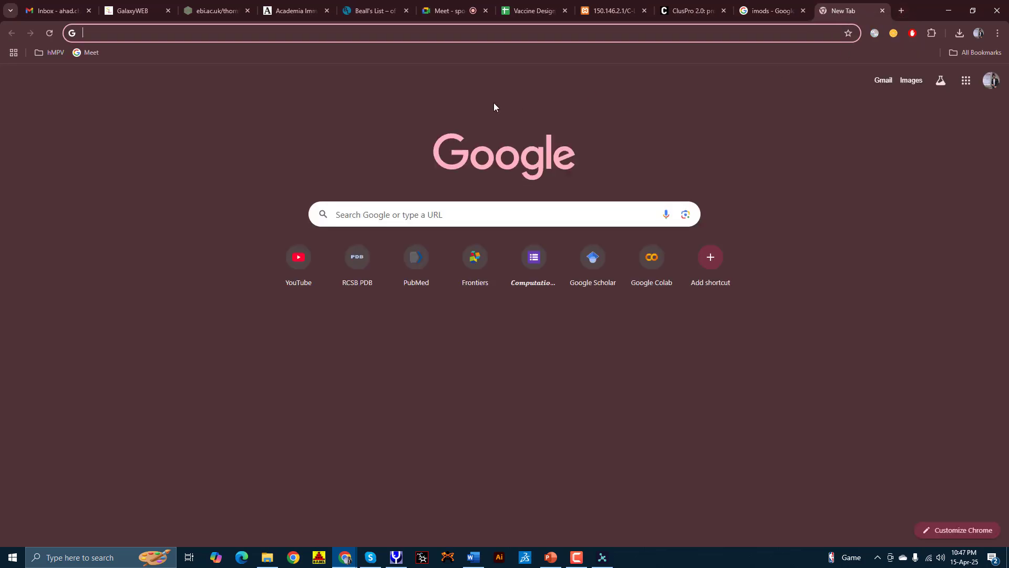
# Step: Reach the official pymol.org site via a Google search for pymol after the wiki address fails
pyautogui.write('Pymol')
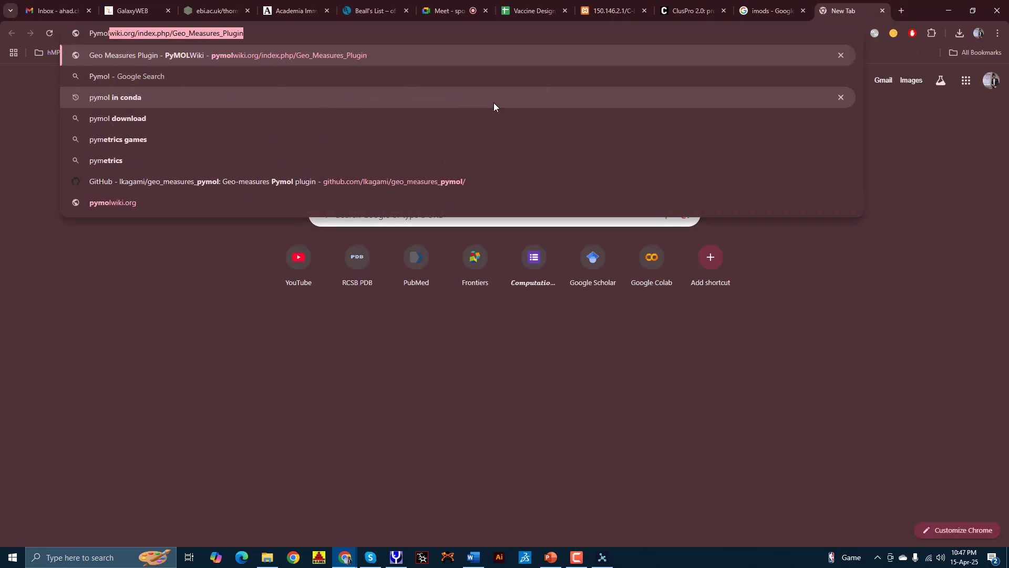
pyautogui.press('Return')
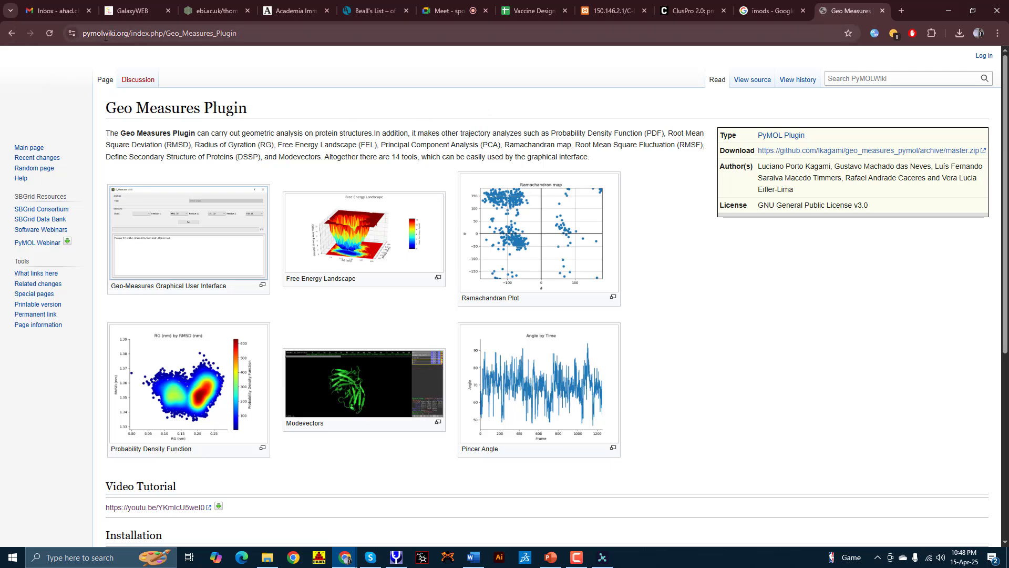
pyautogui.moveTo(104, 36); pyautogui.dragTo(259, 44)
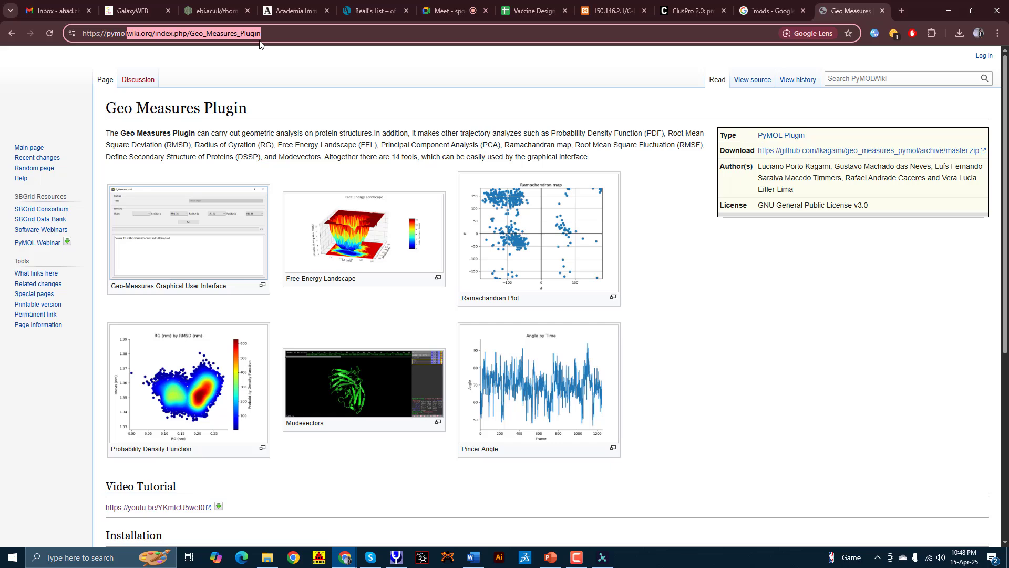
pyautogui.press('BackSpace')
pyautogui.press('Return')
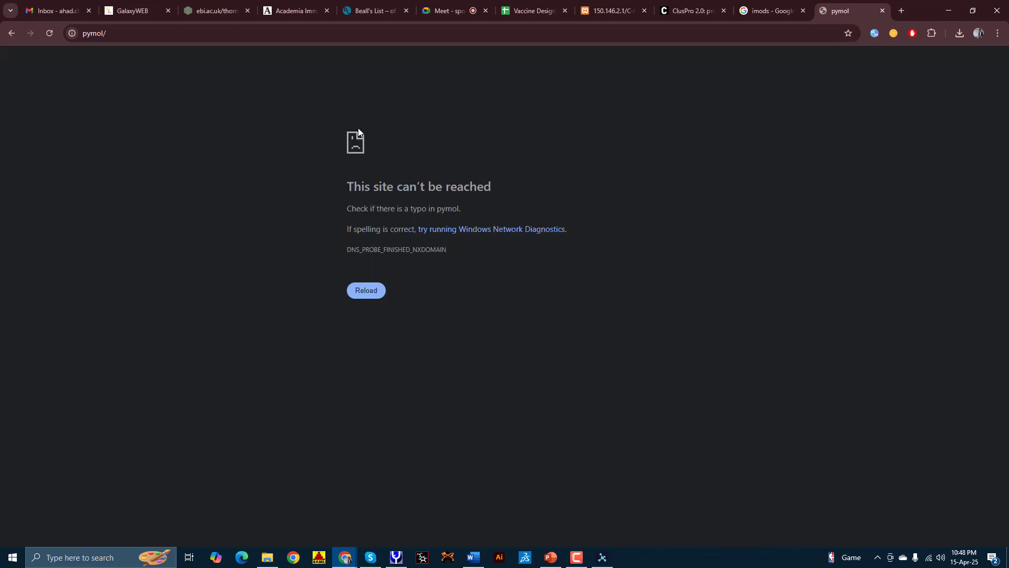
pyautogui.click(375, 297)
pyautogui.click(126, 32)
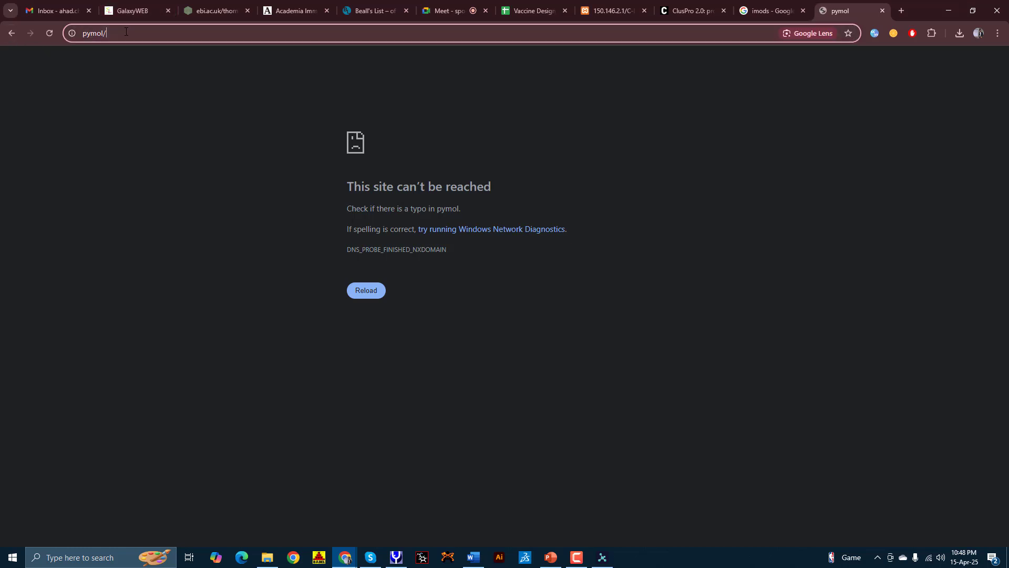
pyautogui.click(127, 33)
pyautogui.moveTo(107, 34); pyautogui.dragTo(81, 33)
pyautogui.press('BackSpace')
pyautogui.press('Return')
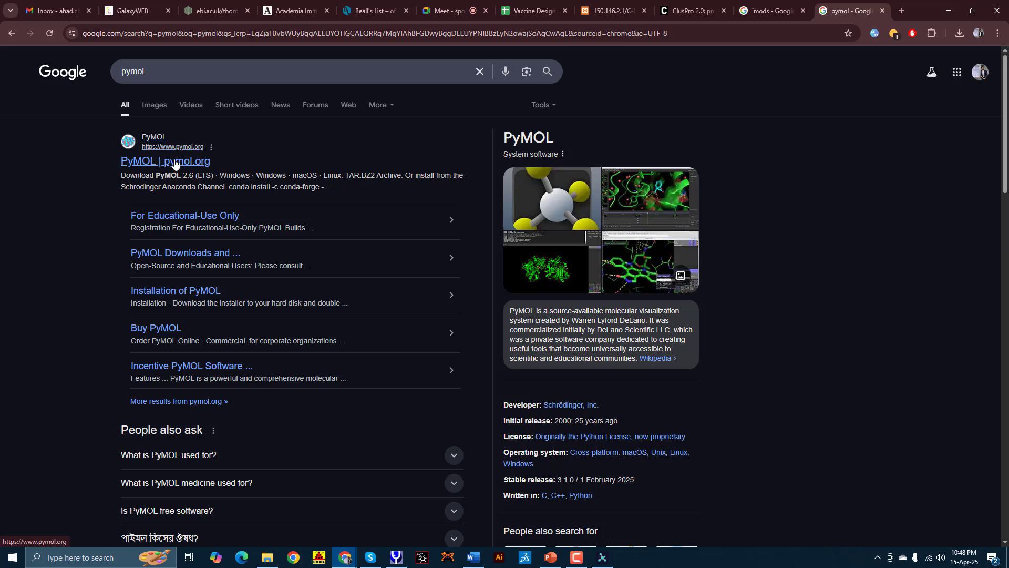
pyautogui.click(179, 162)
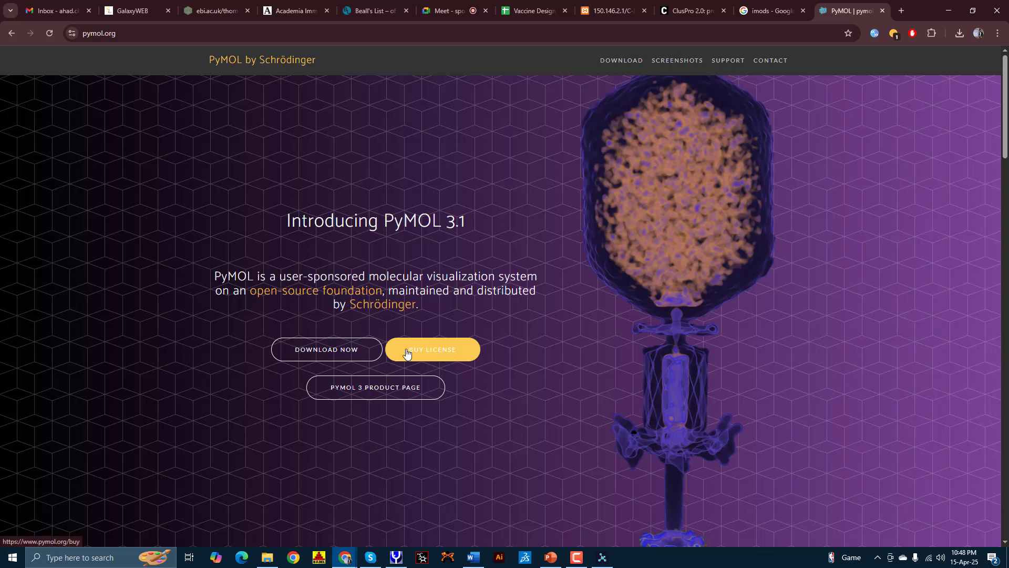
# Step: Start the PyMOL Windows EXE installer download, then open the Buy PyMOL licence page
pyautogui.click(311, 352)
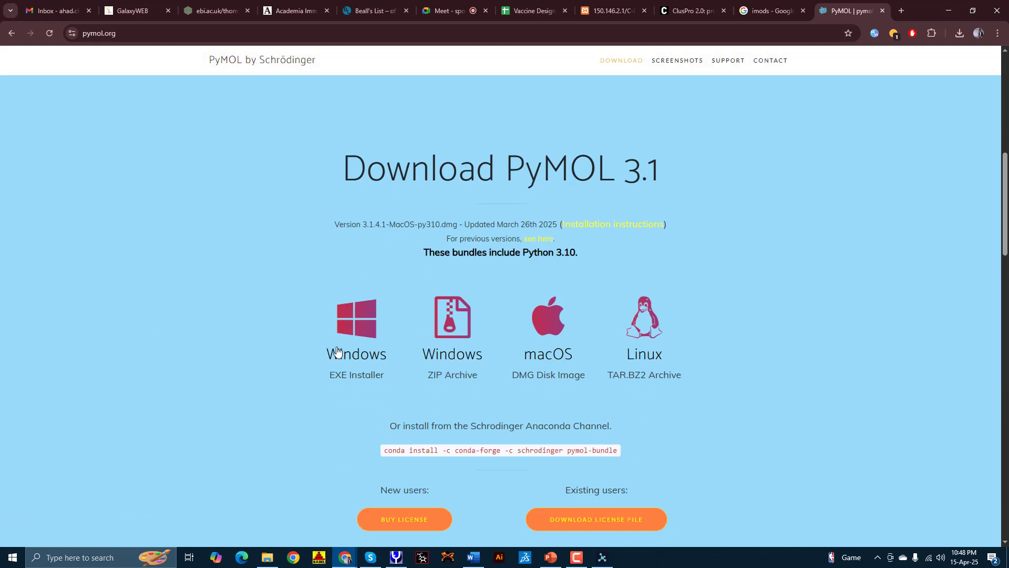
pyautogui.scroll(-2, 325, 438)
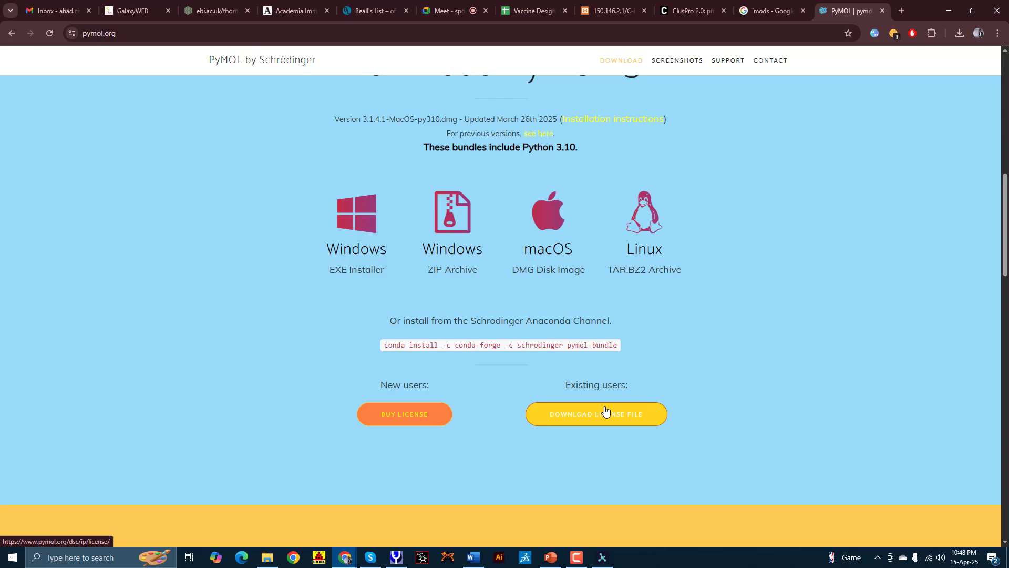
pyautogui.click(602, 557)
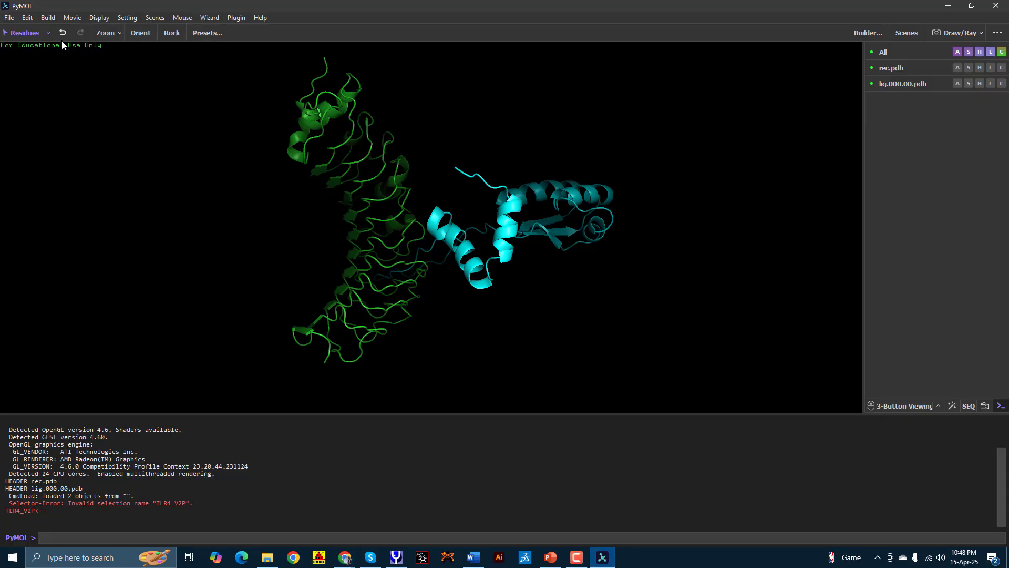
pyautogui.click(946, 7)
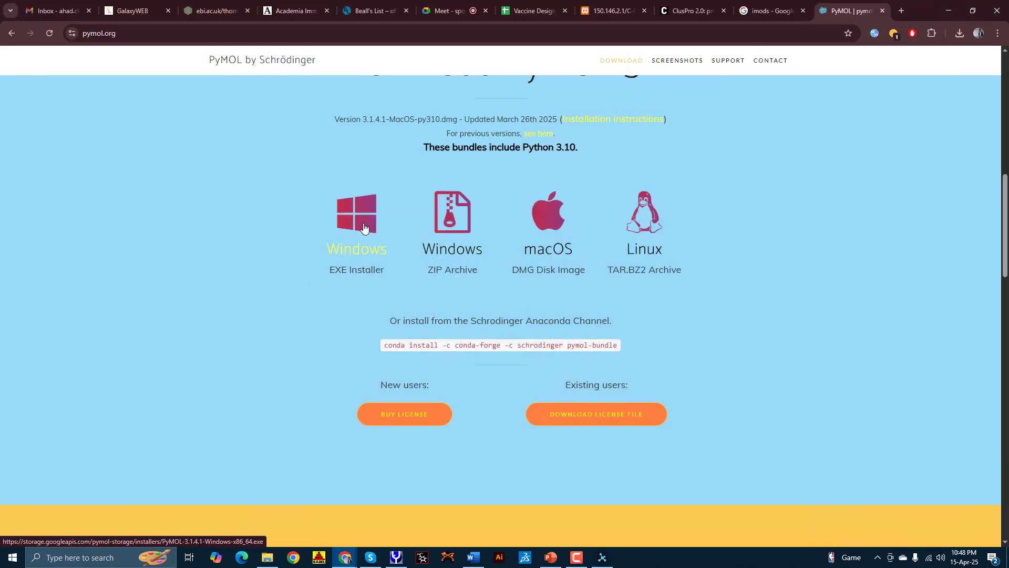
pyautogui.click(360, 222)
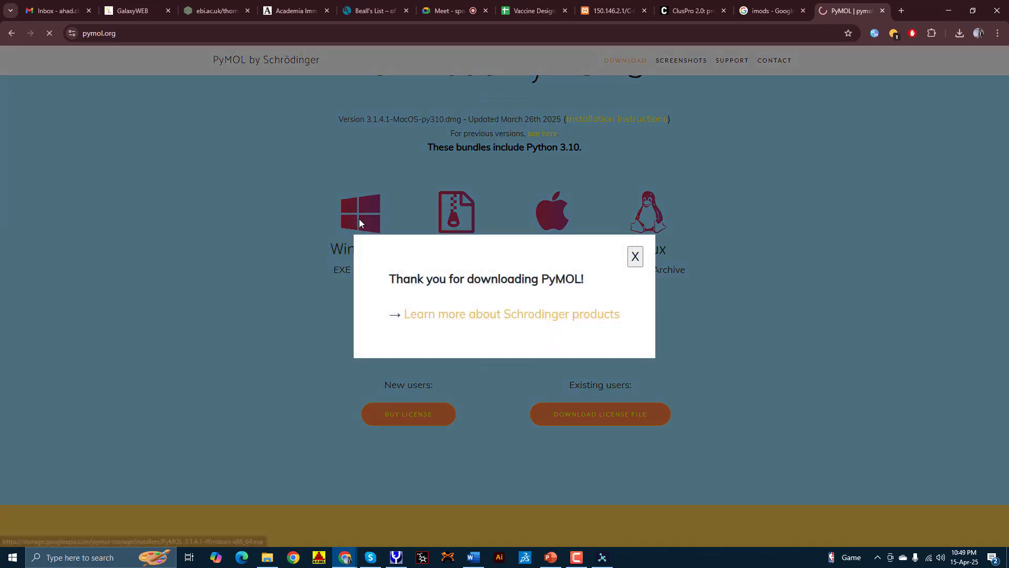
pyautogui.click(635, 256)
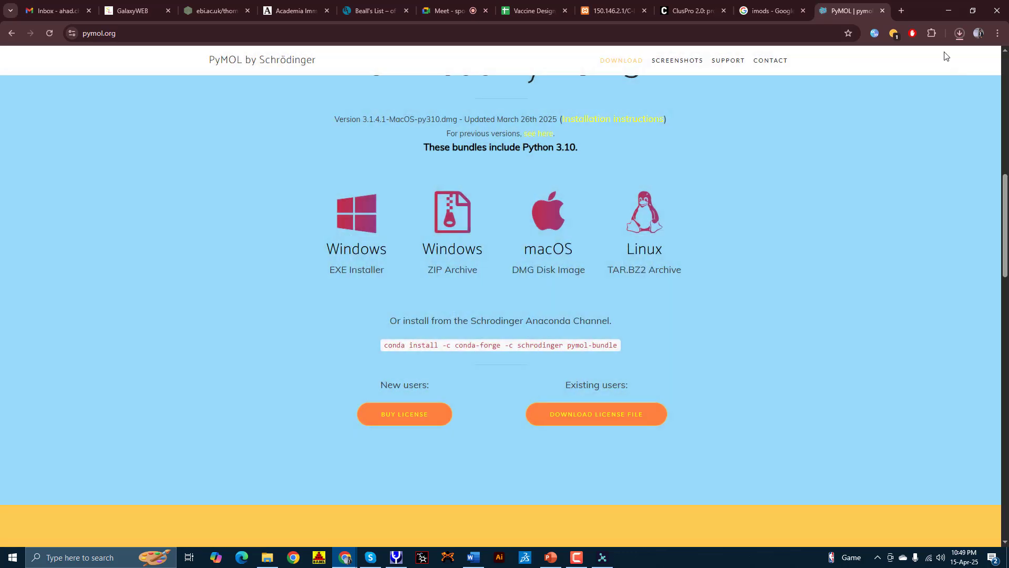
pyautogui.click(965, 32)
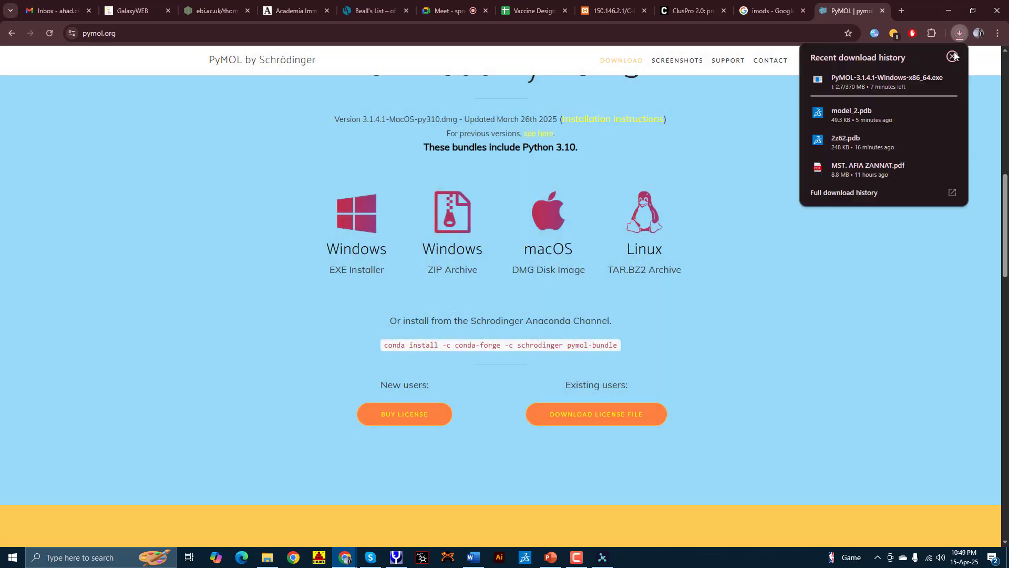
pyautogui.click(929, 79)
pyautogui.click(754, 106)
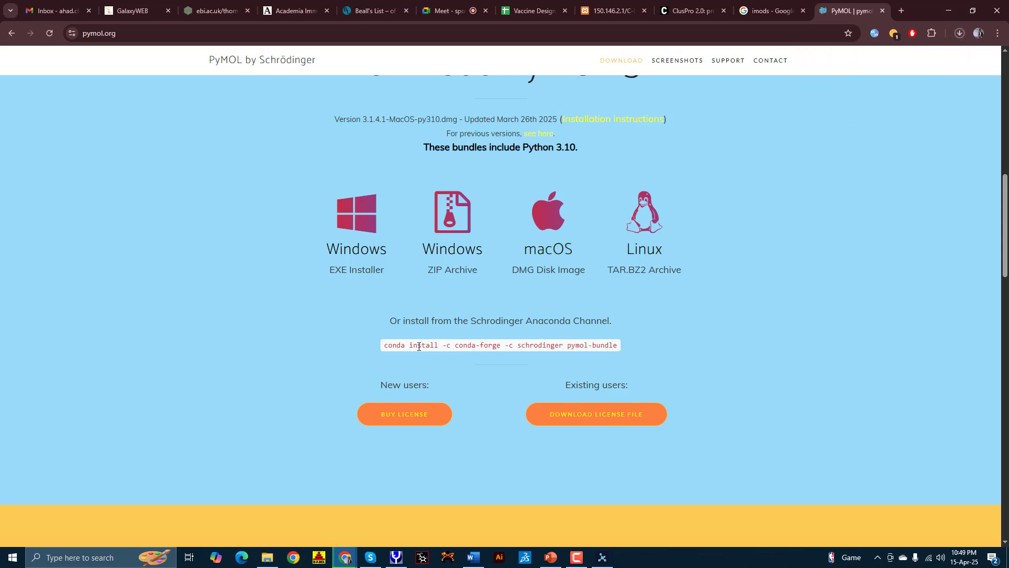
pyautogui.click(408, 418)
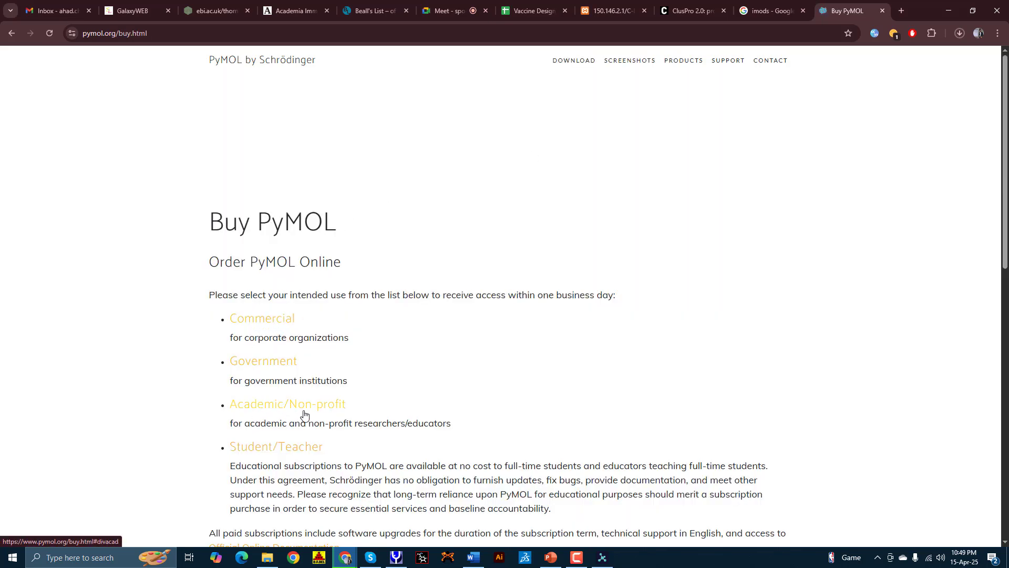
# Step: Choose the Student/Teacher licence and register as Student with anticipated award year 2027
pyautogui.click(277, 449)
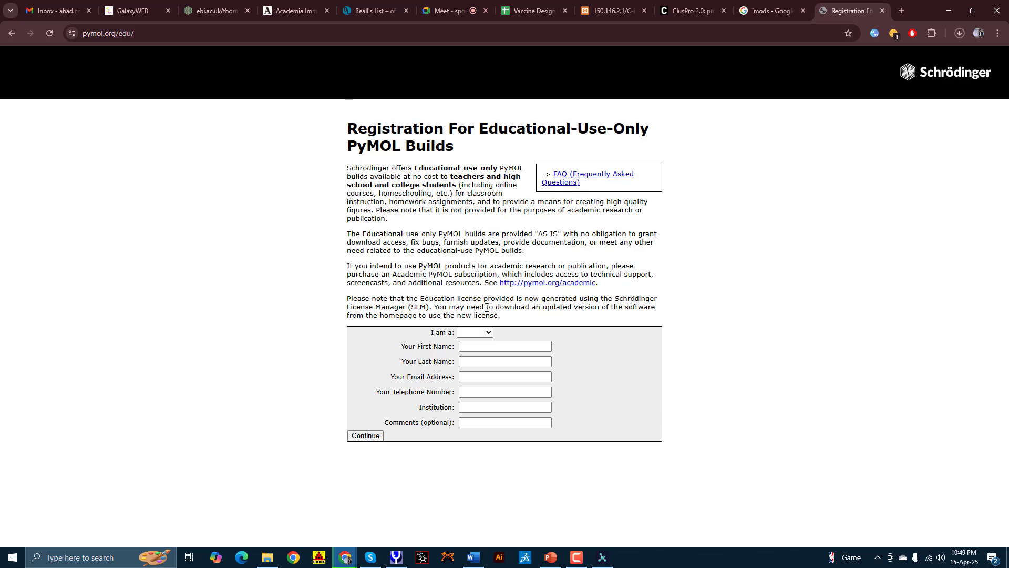
pyautogui.click(477, 333)
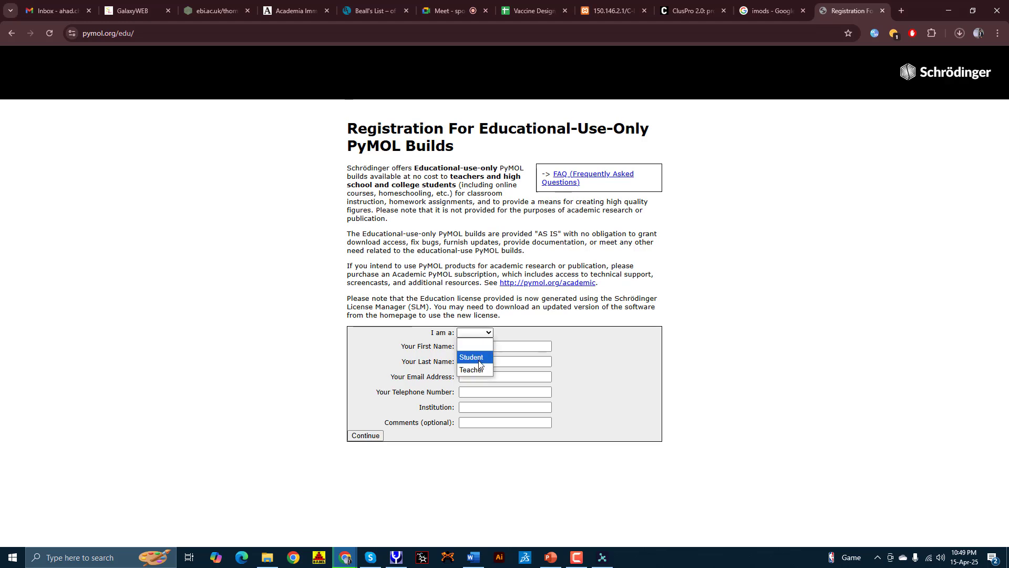
pyautogui.click(475, 354)
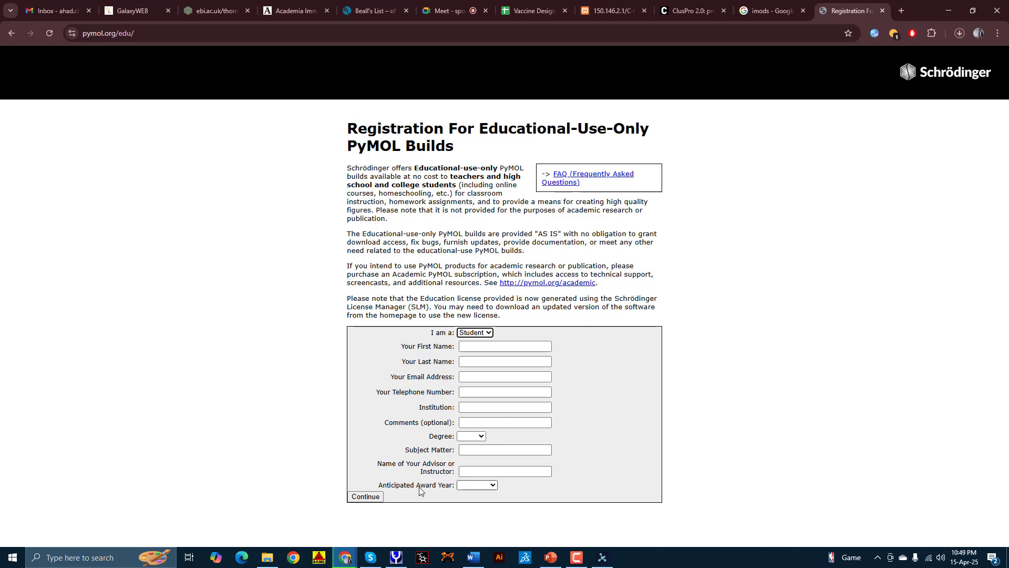
pyautogui.moveTo(419, 485); pyautogui.dragTo(458, 486)
pyautogui.click(466, 485)
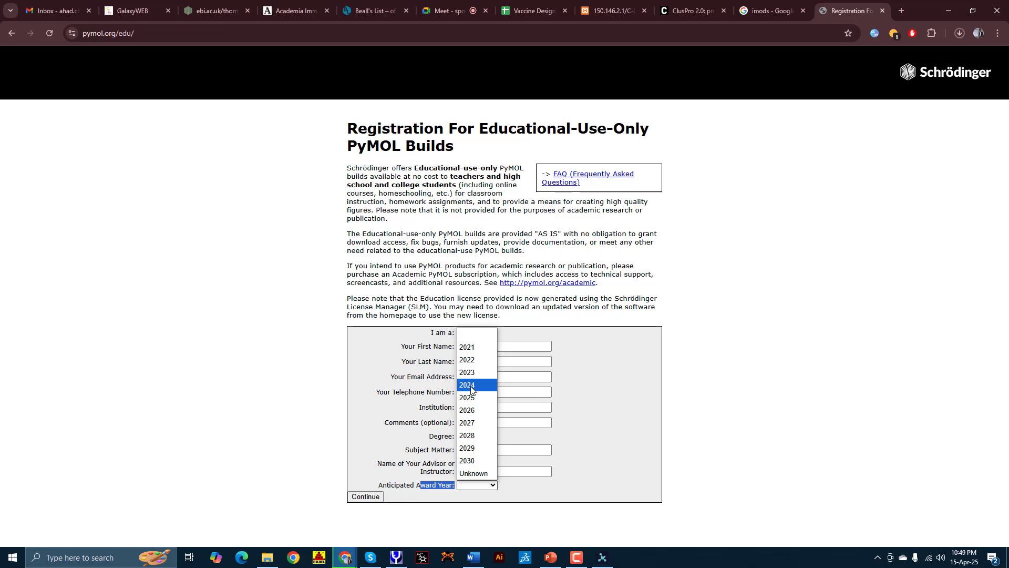
pyautogui.click(467, 422)
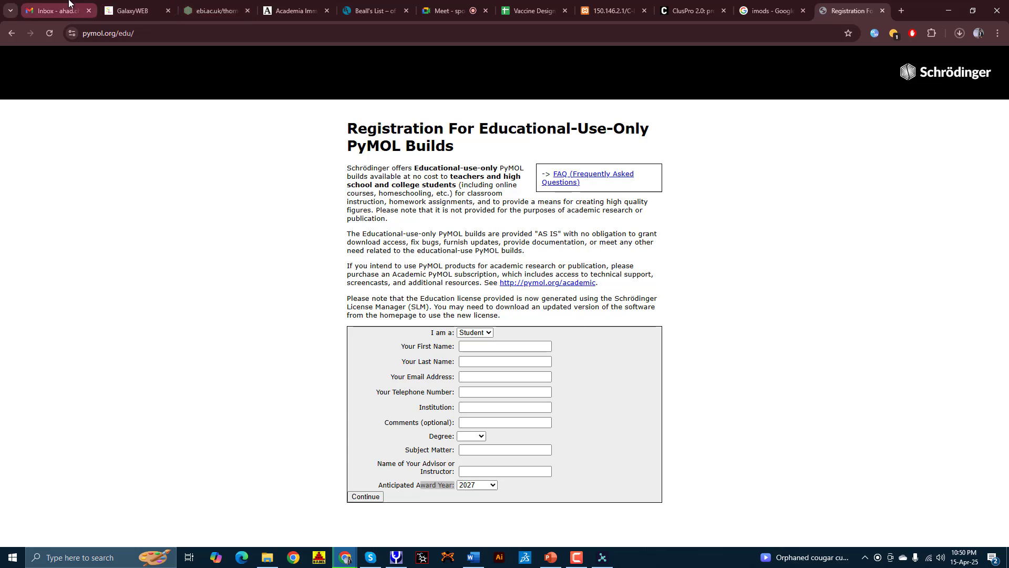
# Step: Switch to the other Gmail account, search for 'Py', and open the PyMOL Educational Use Declaration email
pyautogui.click(53, 10)
pyautogui.click(991, 63)
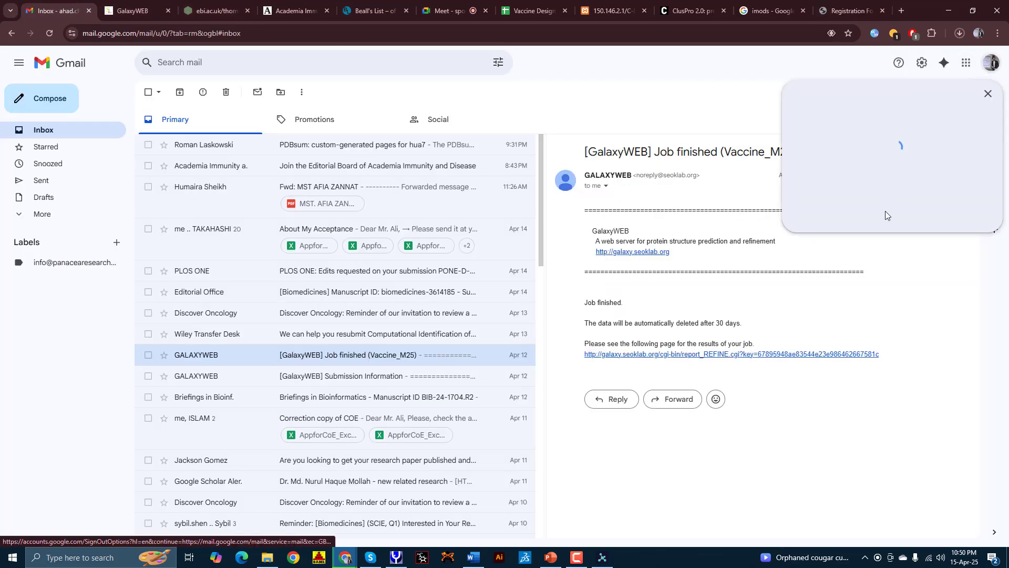
pyautogui.click(859, 253)
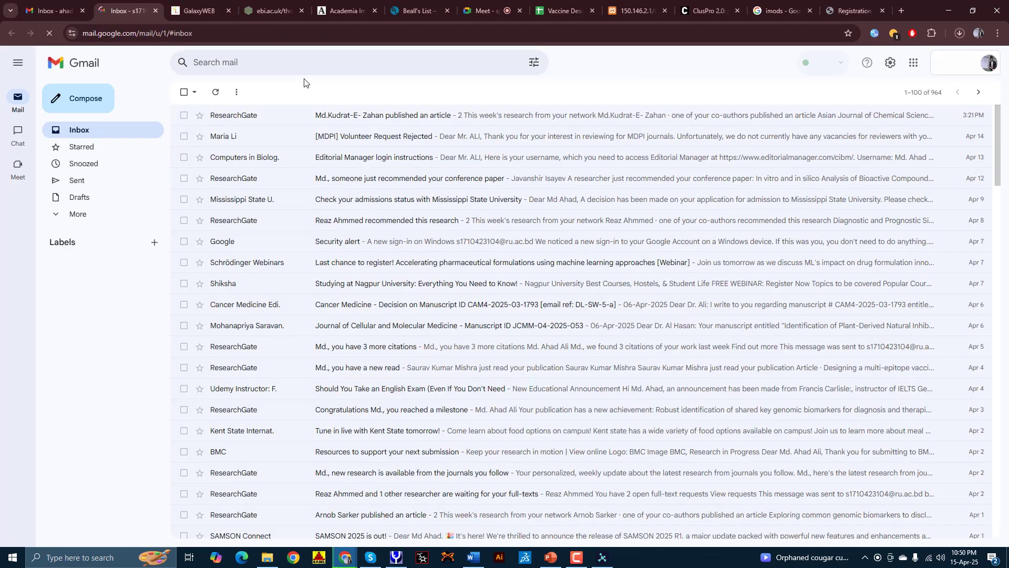
pyautogui.click(291, 67)
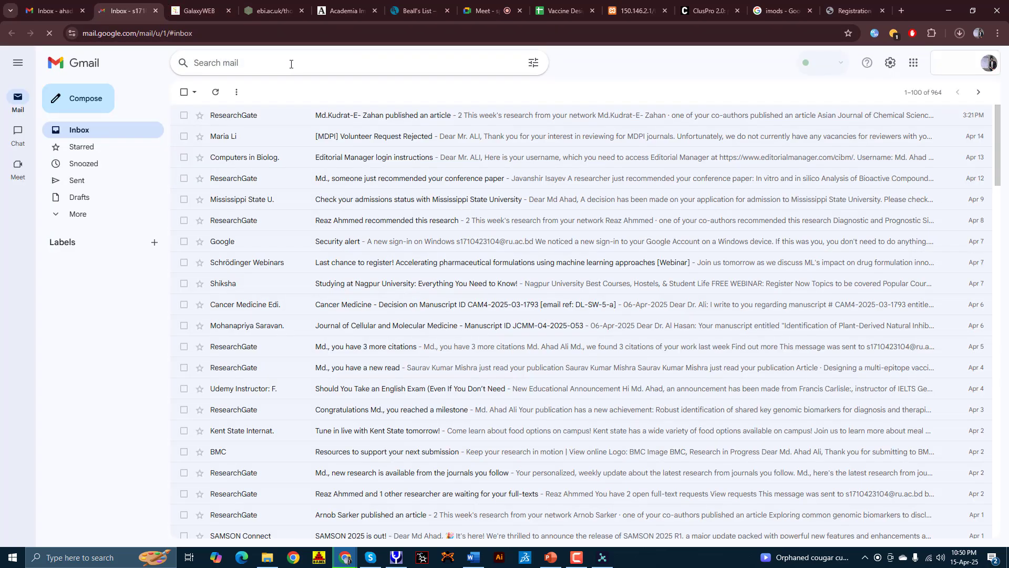
pyautogui.write('Pymol')
pyautogui.press('Return')
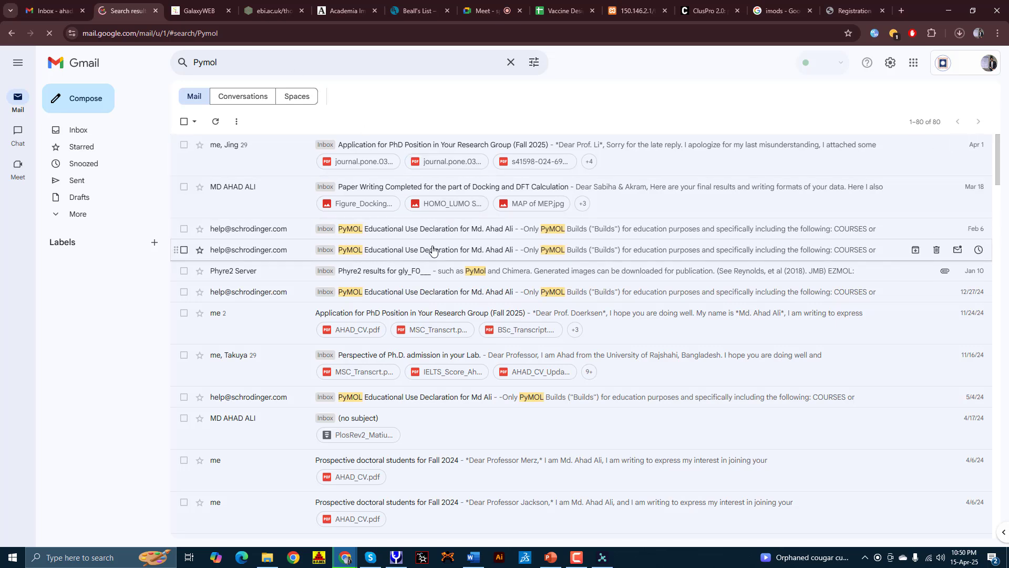
pyautogui.click(398, 237)
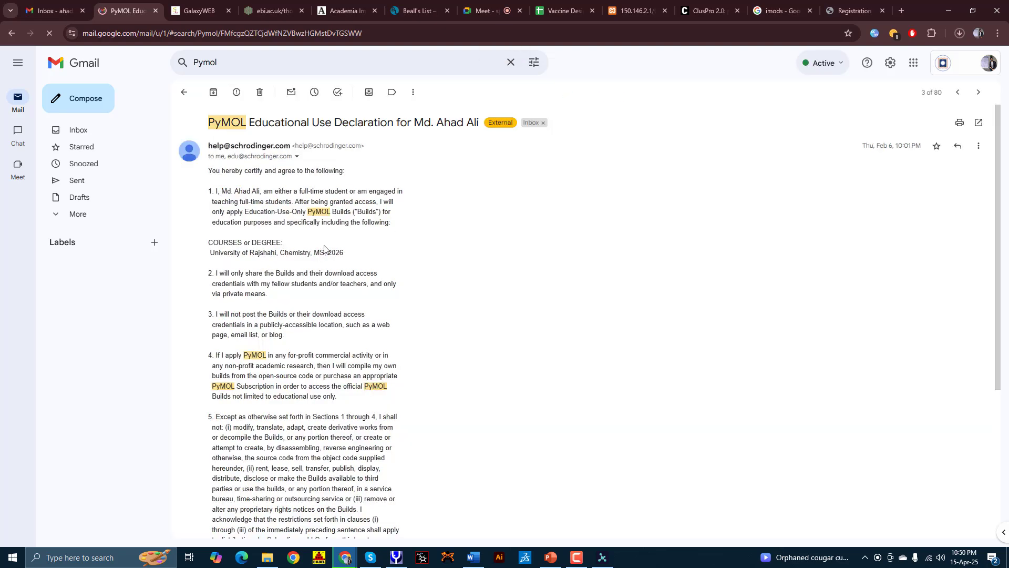
pyautogui.scroll(-4, 237, 344)
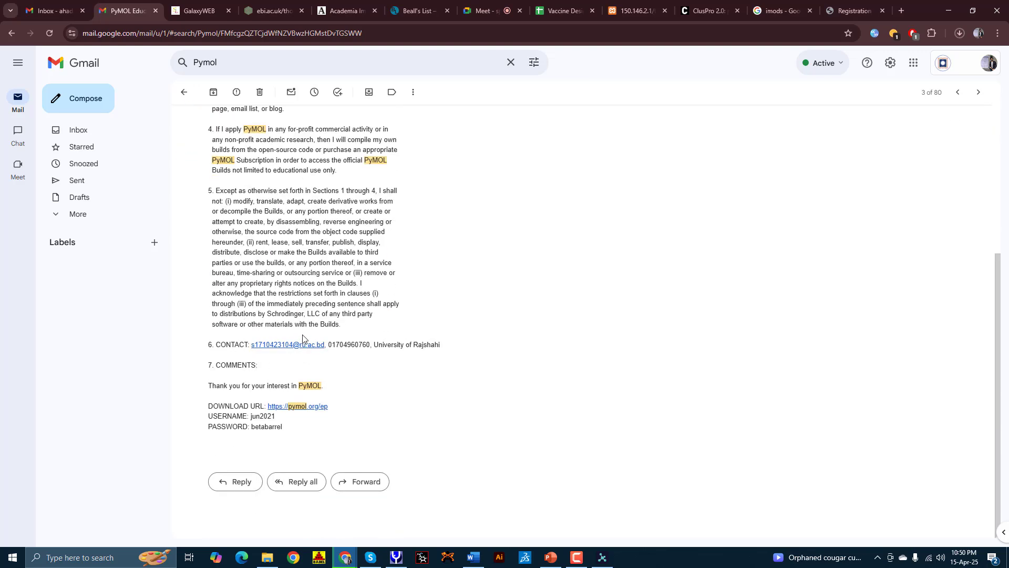
pyautogui.scroll(2, 304, 340)
pyautogui.scroll(1, 300, 310)
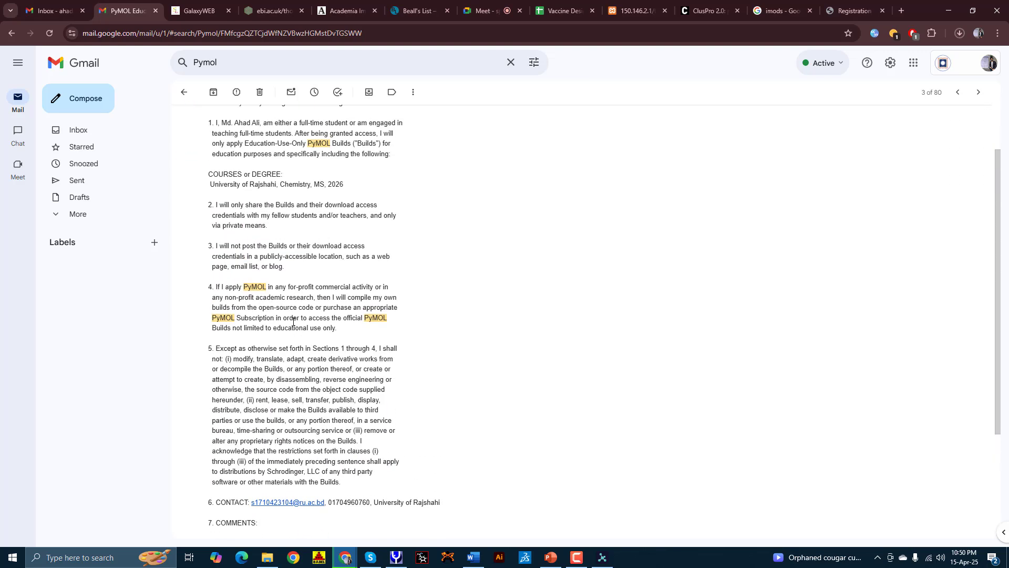
pyautogui.scroll(-1, 295, 321)
# Step: Follow the email's link to pymol.org/ep, sign in, and download pymol-edu-license.lic
pyautogui.click(307, 512)
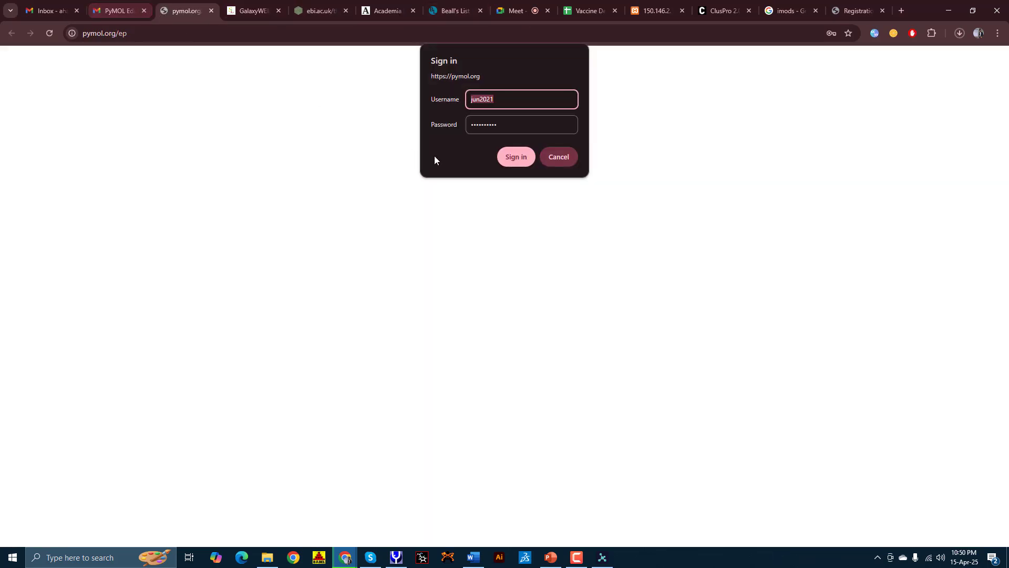
pyautogui.click(519, 157)
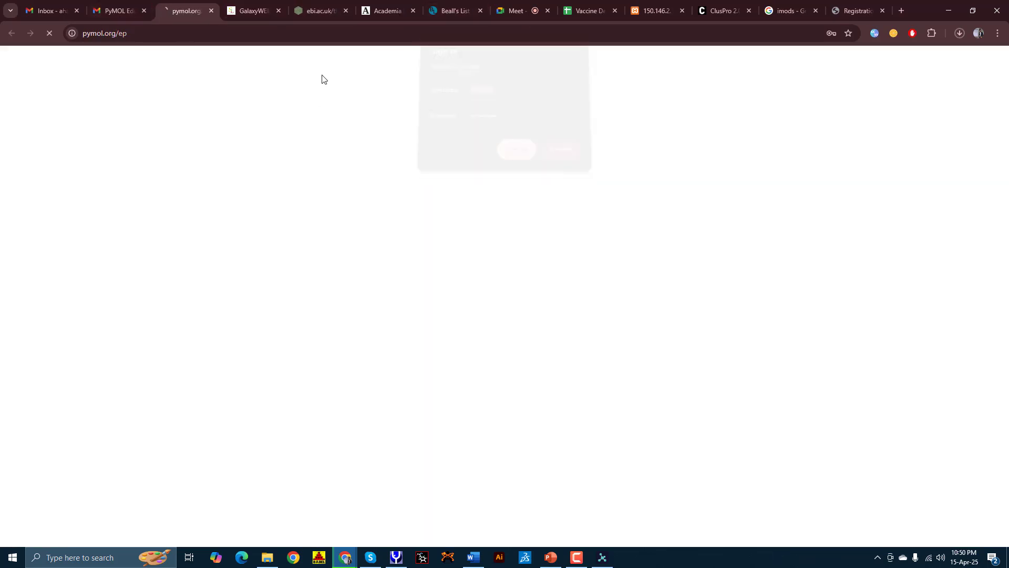
pyautogui.click(144, 11)
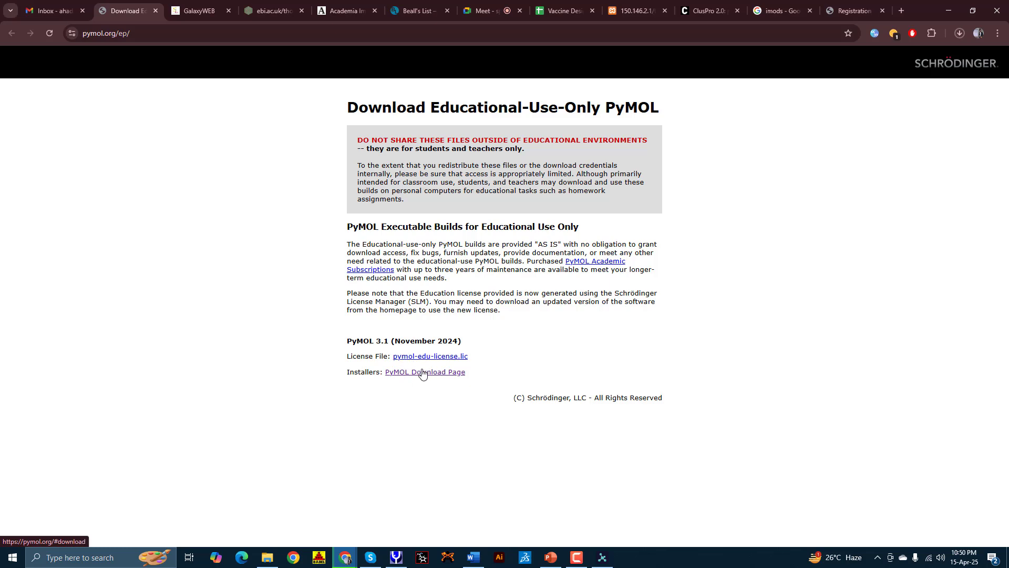
pyautogui.click(852, 6)
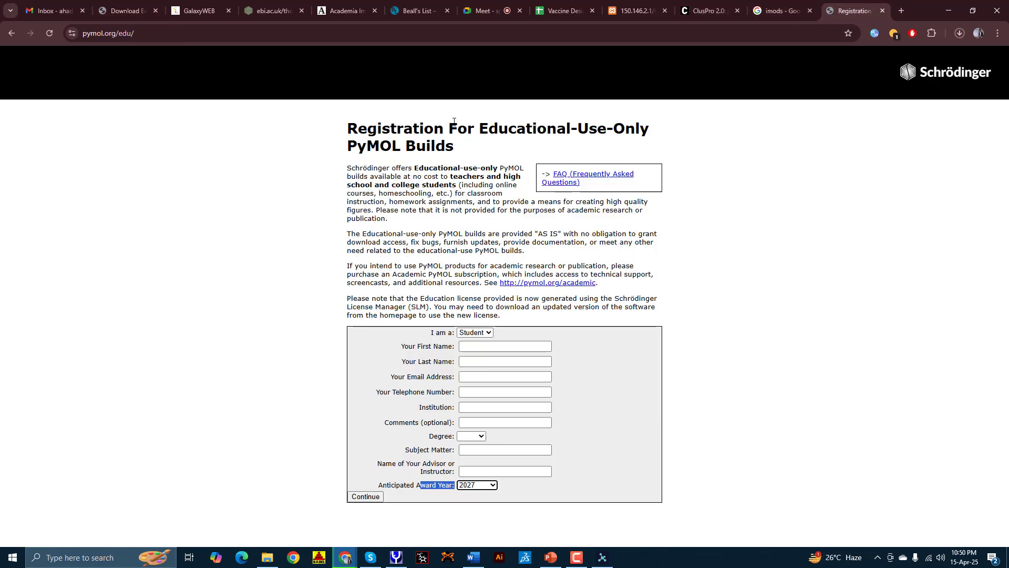
pyautogui.click(15, 32)
pyautogui.click(15, 33)
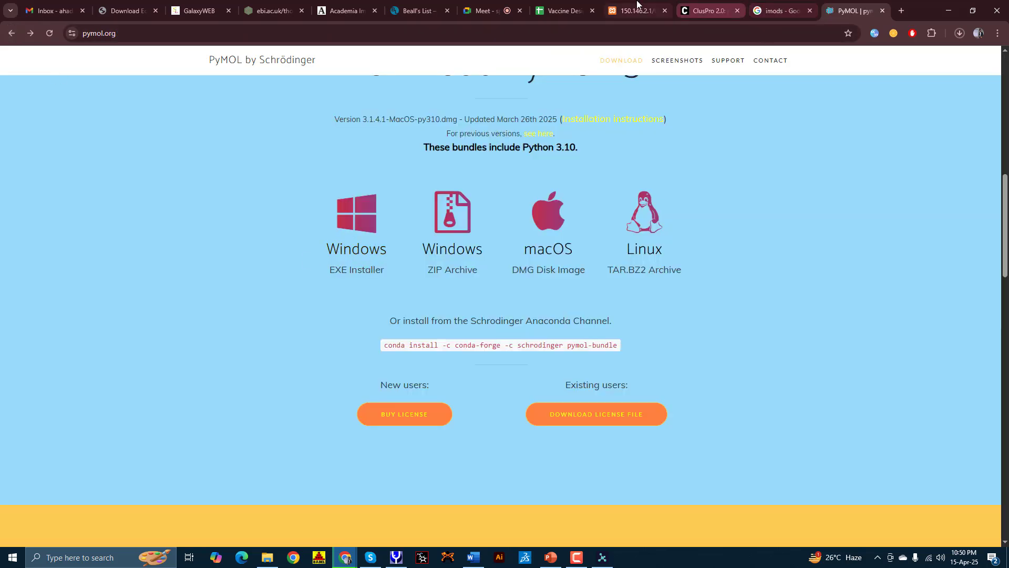
pyautogui.click(126, 11)
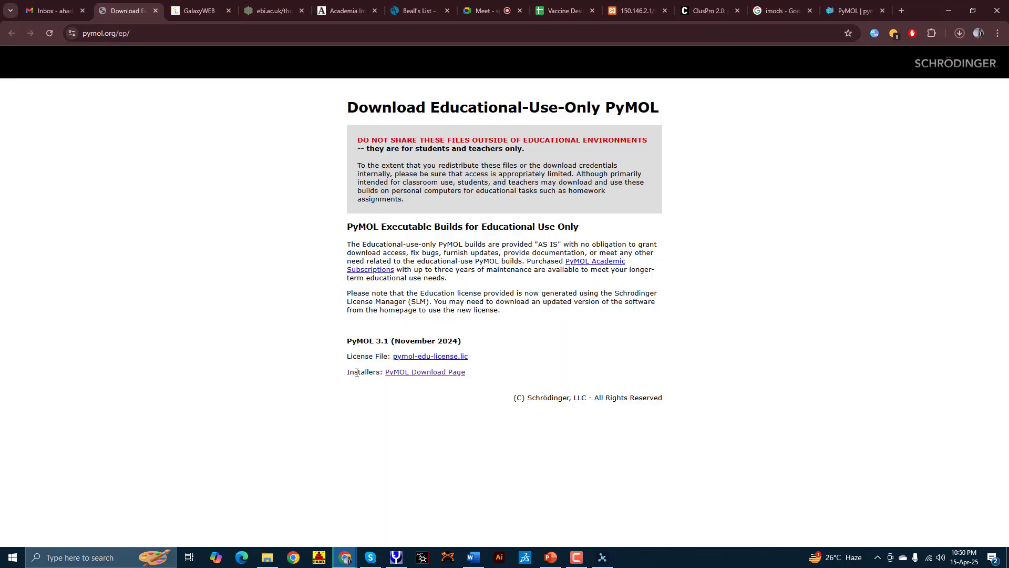
pyautogui.click(415, 357)
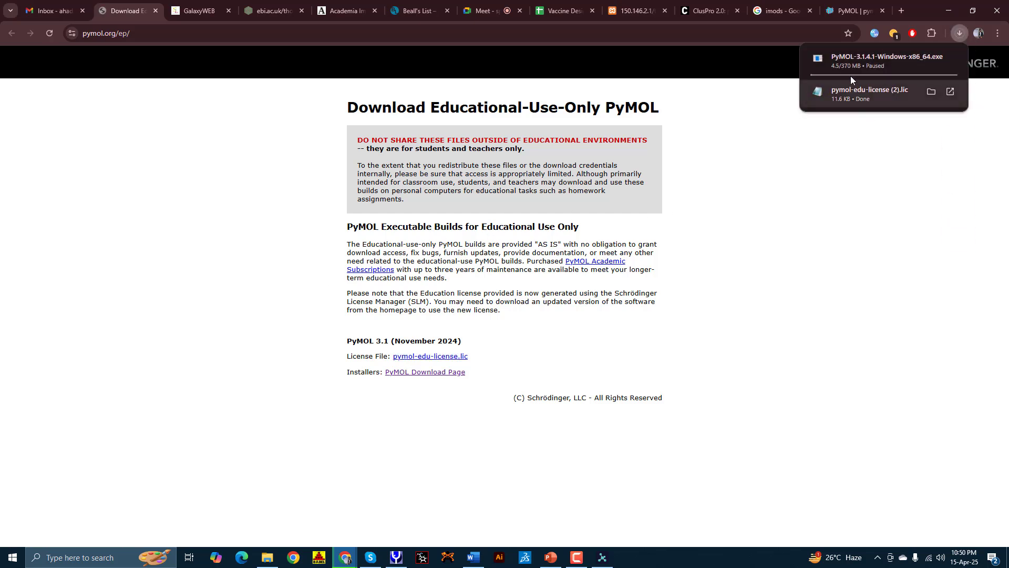
# Step: Confirm pymol-edu-license (2).lic is in Downloads, then minimize File Explorer to reveal Word
pyautogui.click(949, 10)
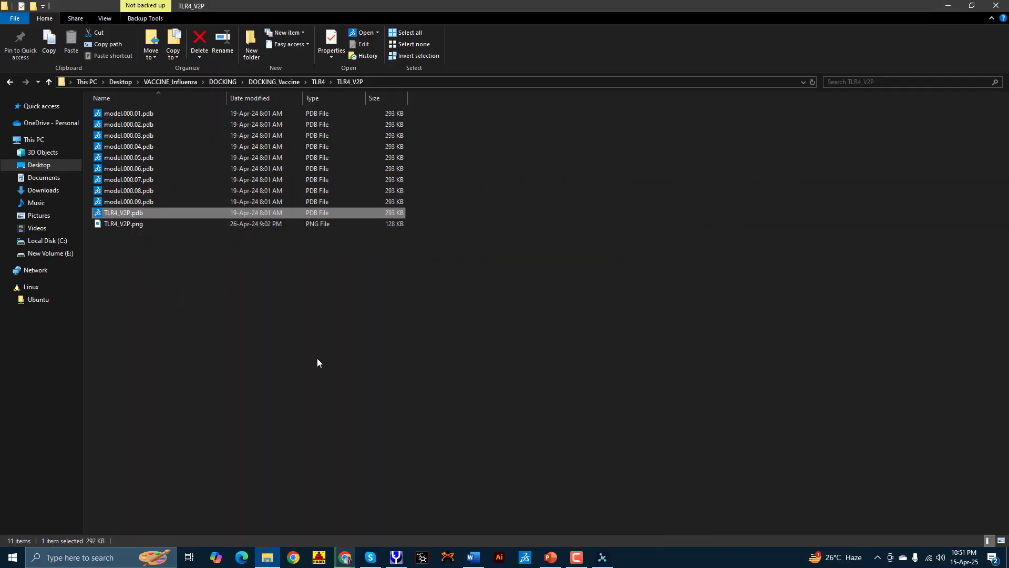
pyautogui.click(42, 190)
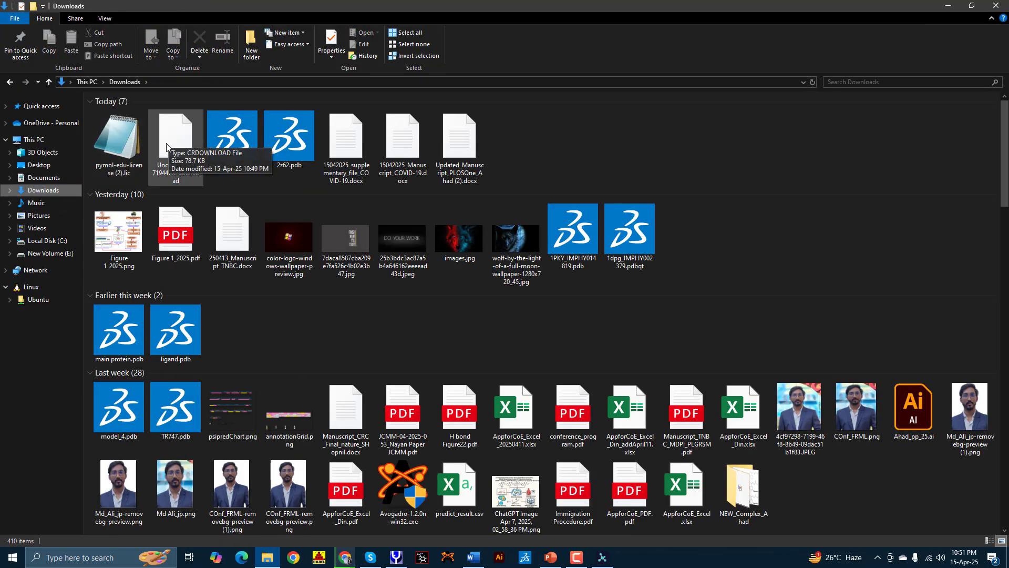
pyautogui.rightClick(110, 149)
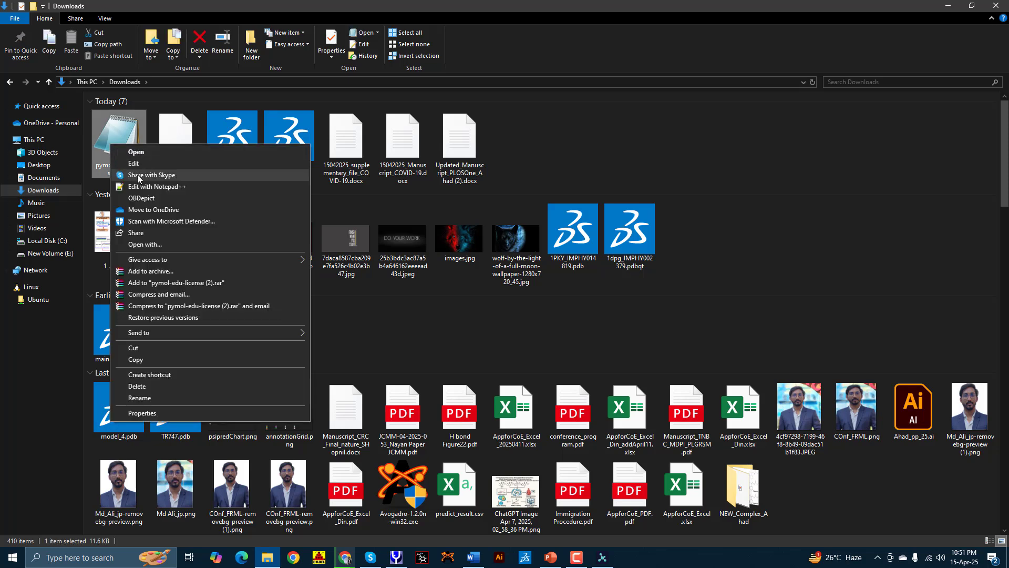
pyautogui.click(111, 139)
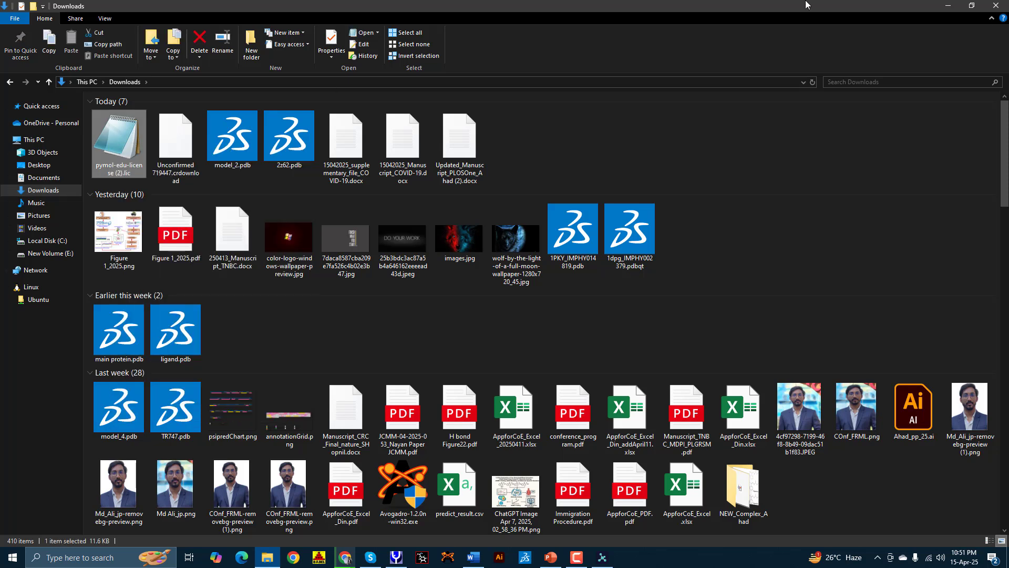
pyautogui.click(947, 5)
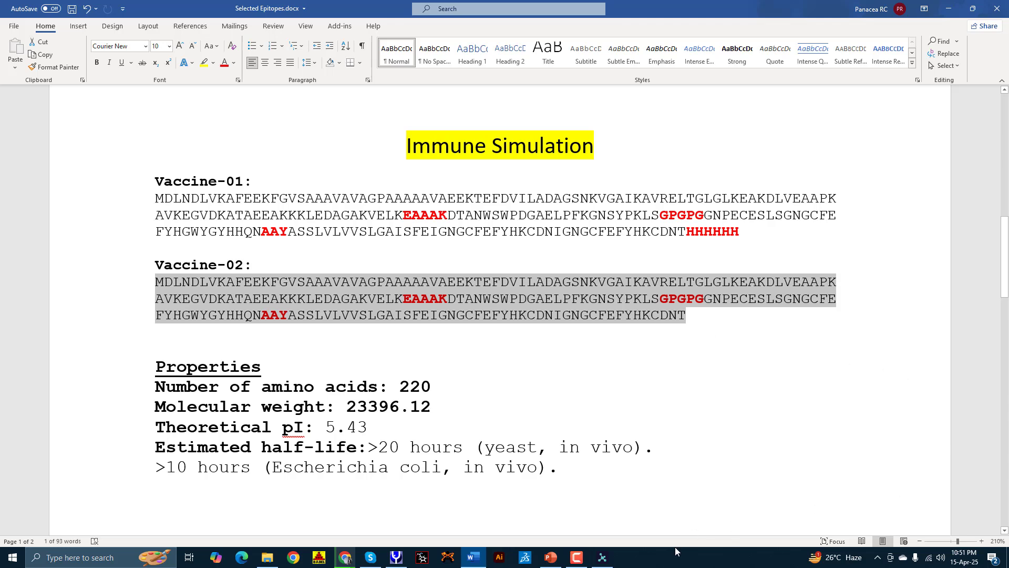
# Step: Close PyMOL and bring Chrome's pymol.org/ep Educational download page back to the front
pyautogui.click(603, 558)
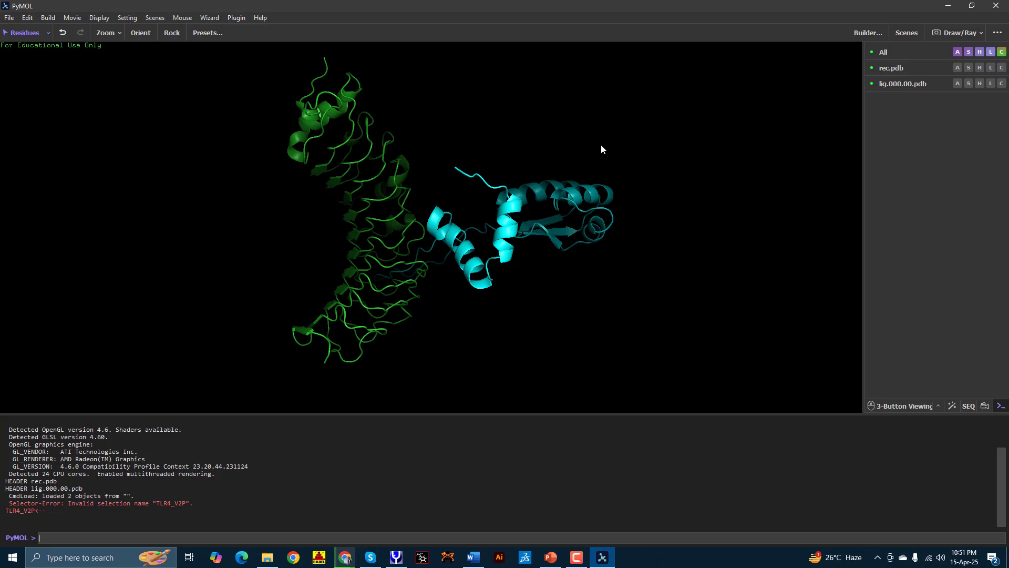
pyautogui.click(996, 6)
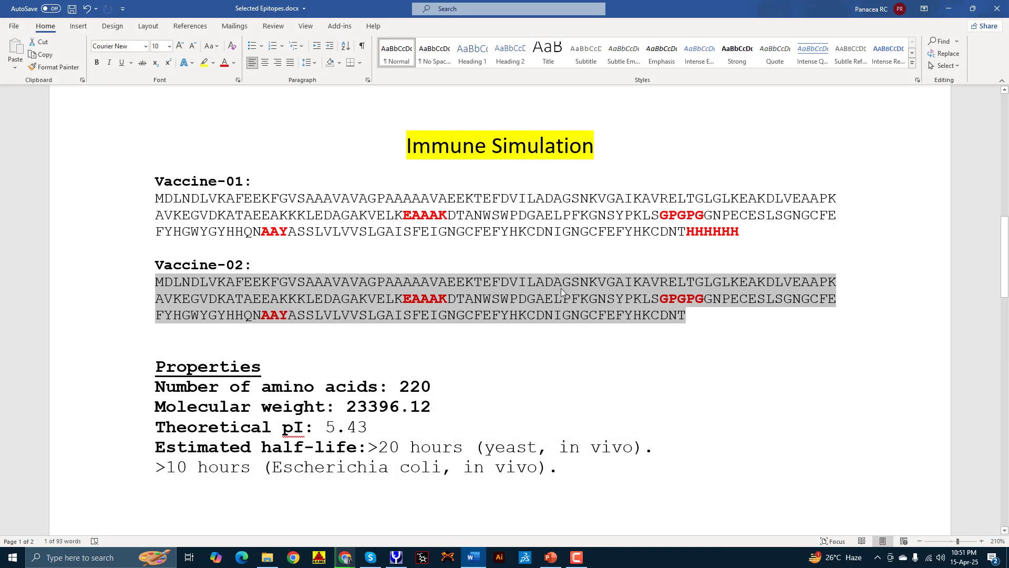
pyautogui.click(345, 558)
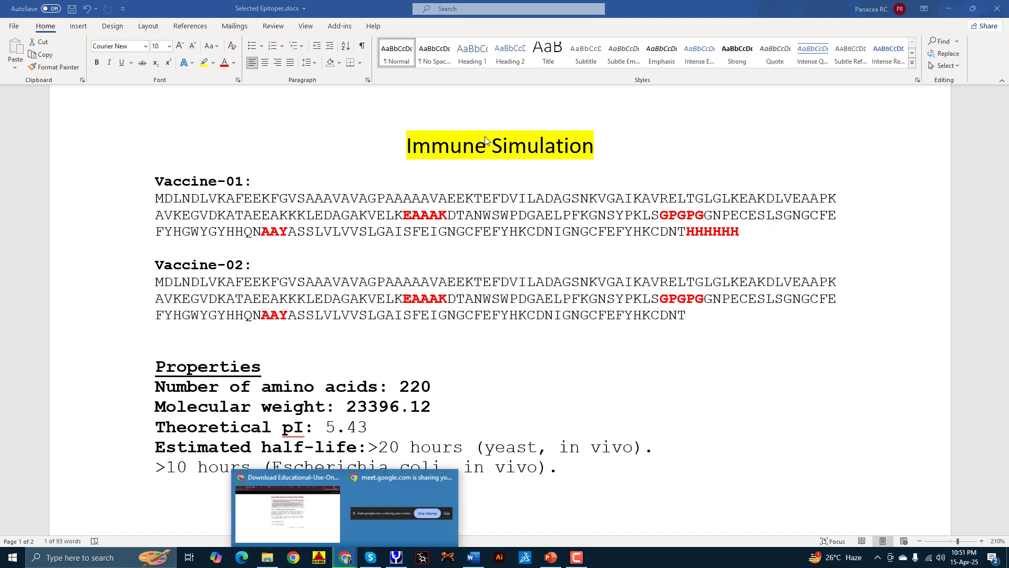
pyautogui.click(310, 497)
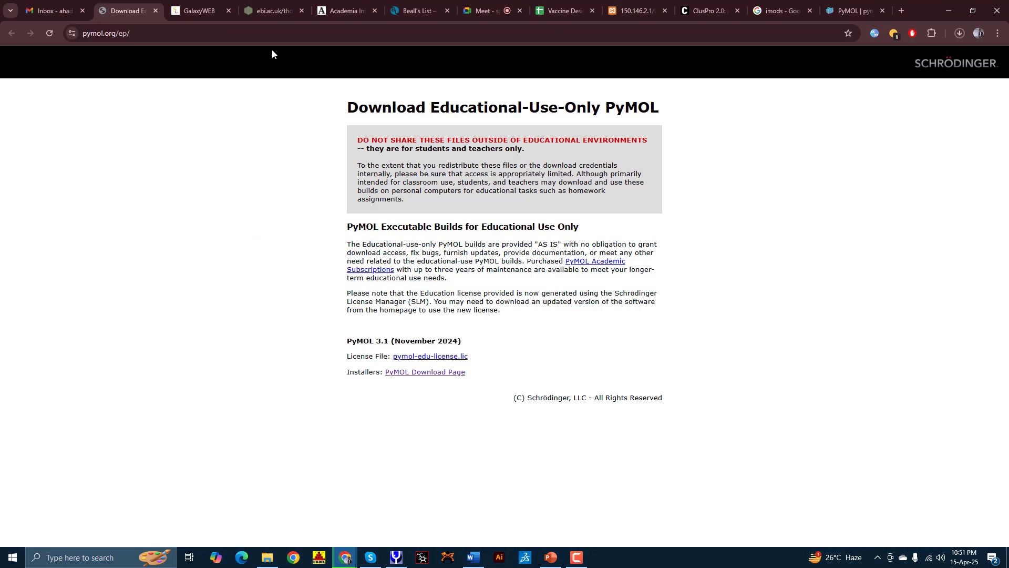
# Step: Search Google from the address bar for 'BIOVIA Discovery Studio 2021', correcting typos along the way
pyautogui.click(270, 34)
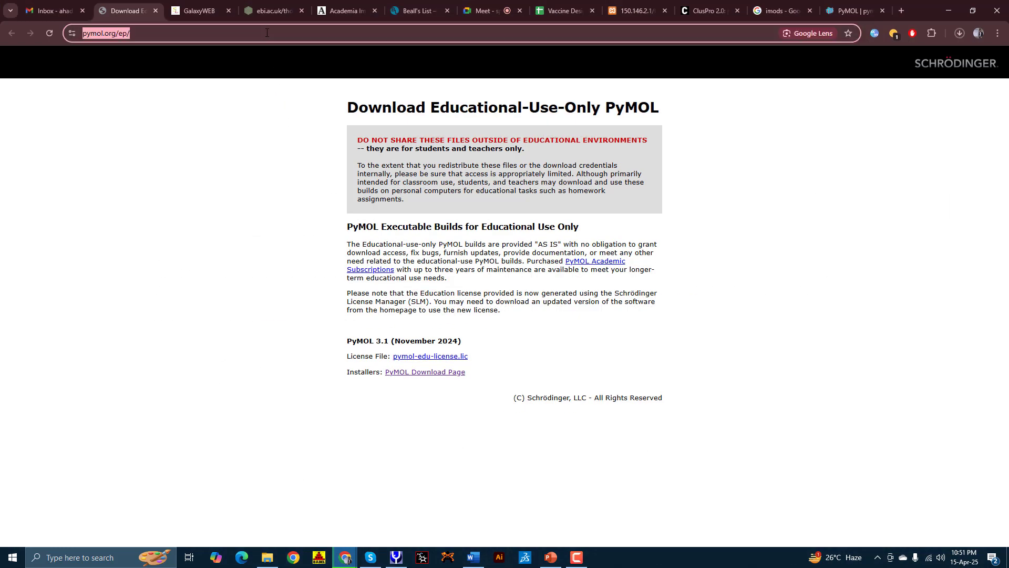
pyautogui.press('BackSpace')
pyautogui.write('BIOVIA ')
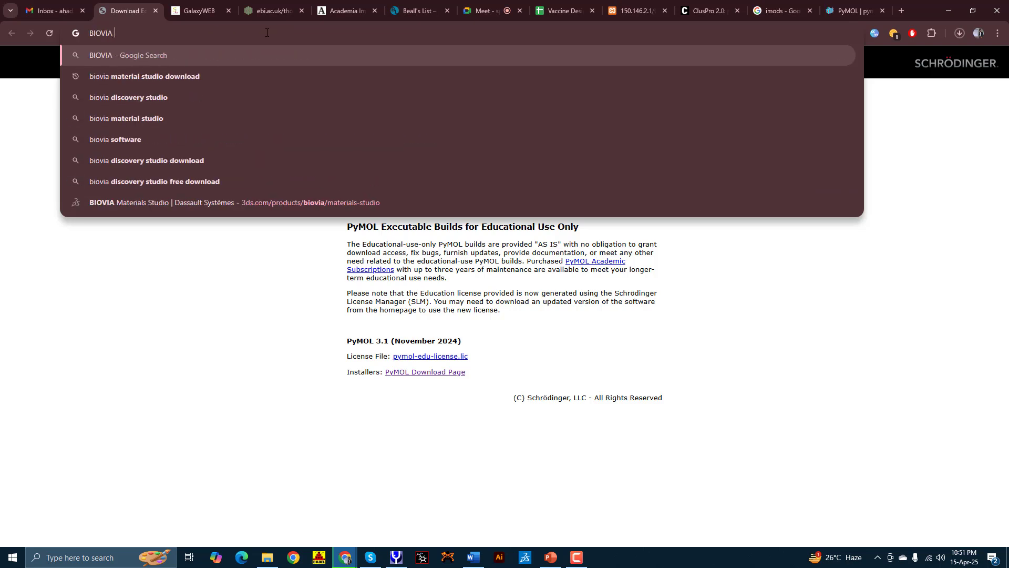
pyautogui.write('DIscovery')
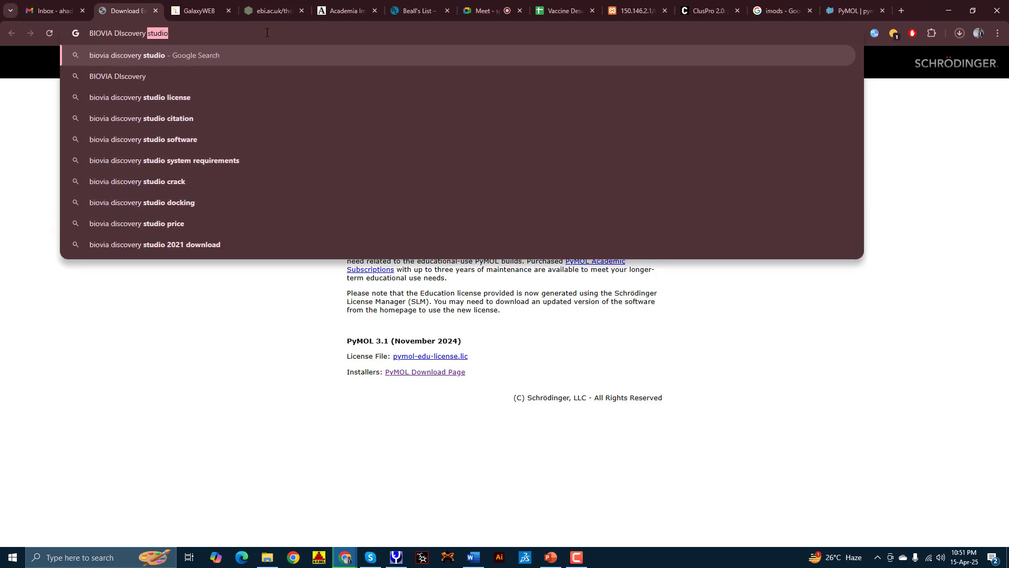
pyautogui.write(' stiud')
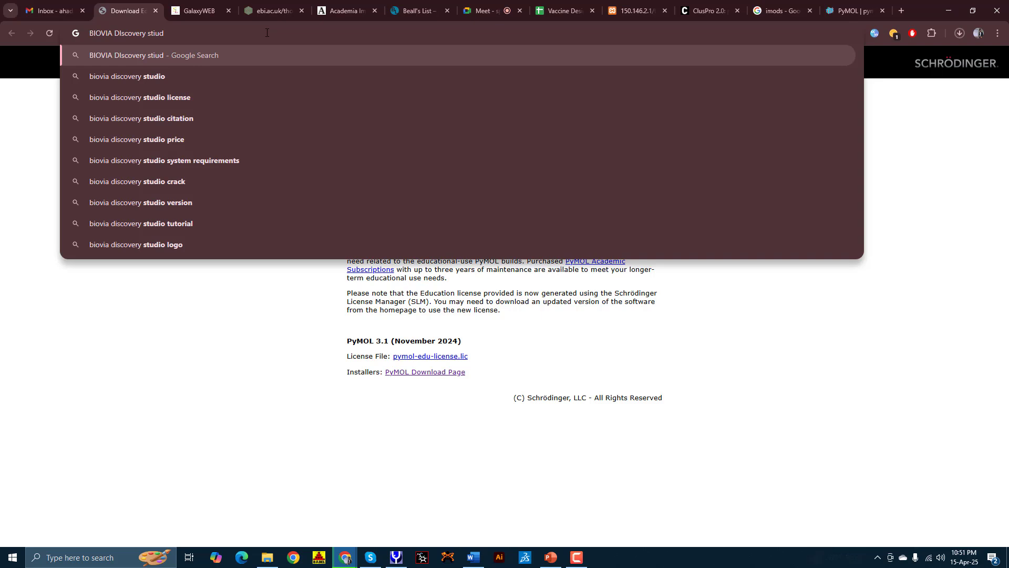
pyautogui.press('BackSpace')
pyautogui.press('BackSpace')
pyautogui.press('BackSpace')
pyautogui.write('d')
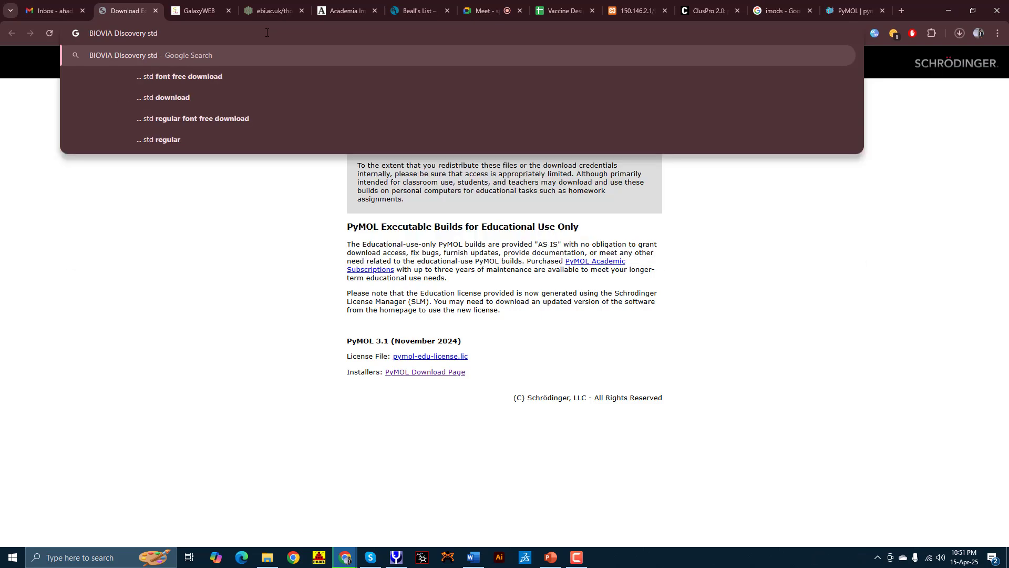
pyautogui.press('BackSpace')
pyautogui.write('udio')
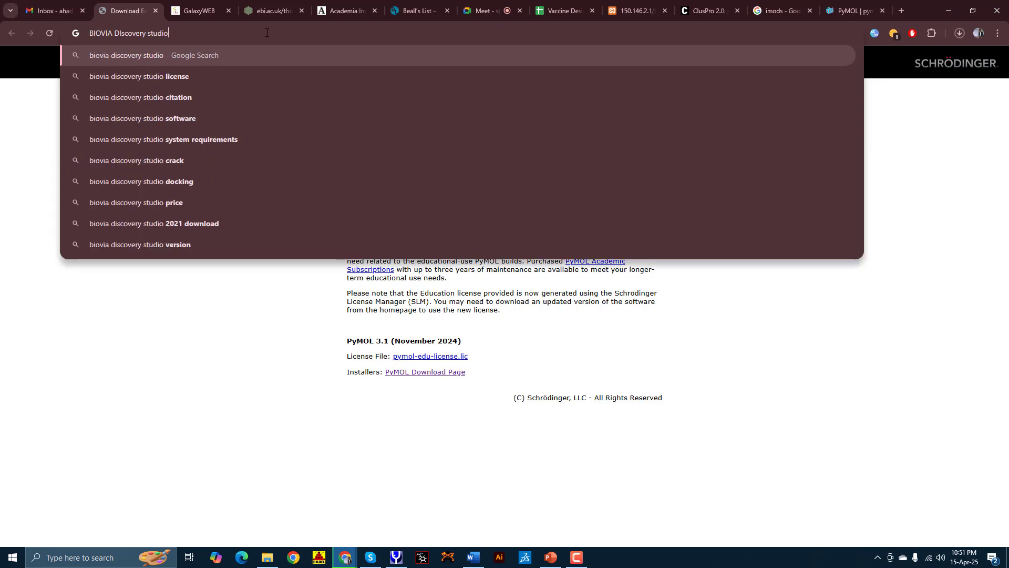
pyautogui.write(' 2021')
pyautogui.press('Return')
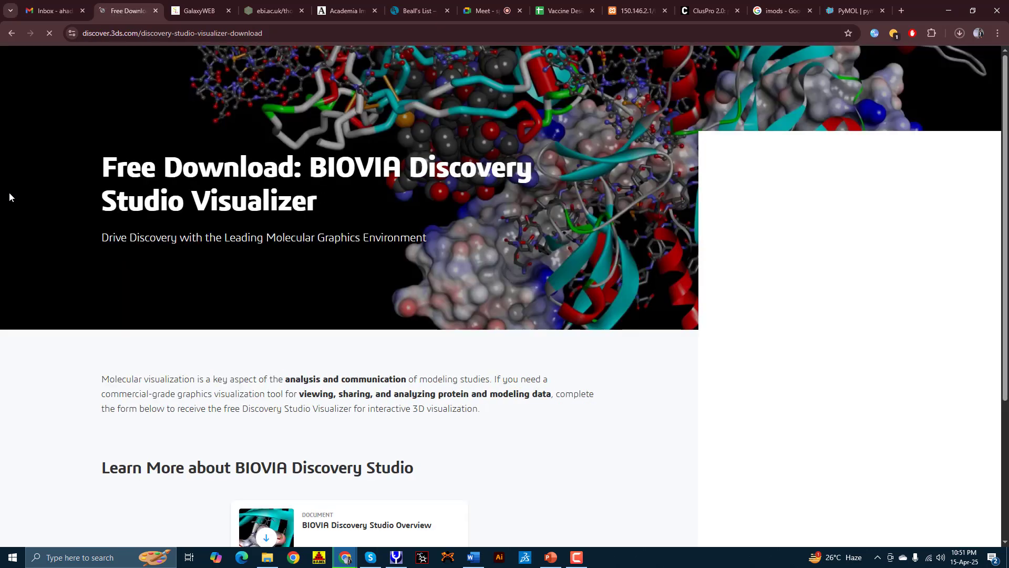
# Step: Enter the professional email from the saved suggestion and continue the registration
pyautogui.scroll(-2, 167, 255)
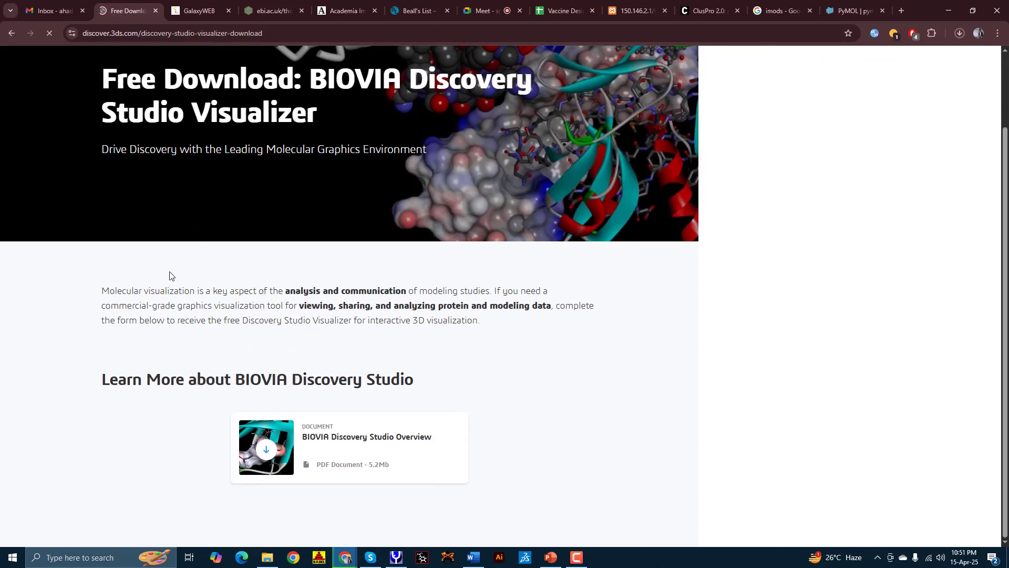
pyautogui.scroll(3, 184, 286)
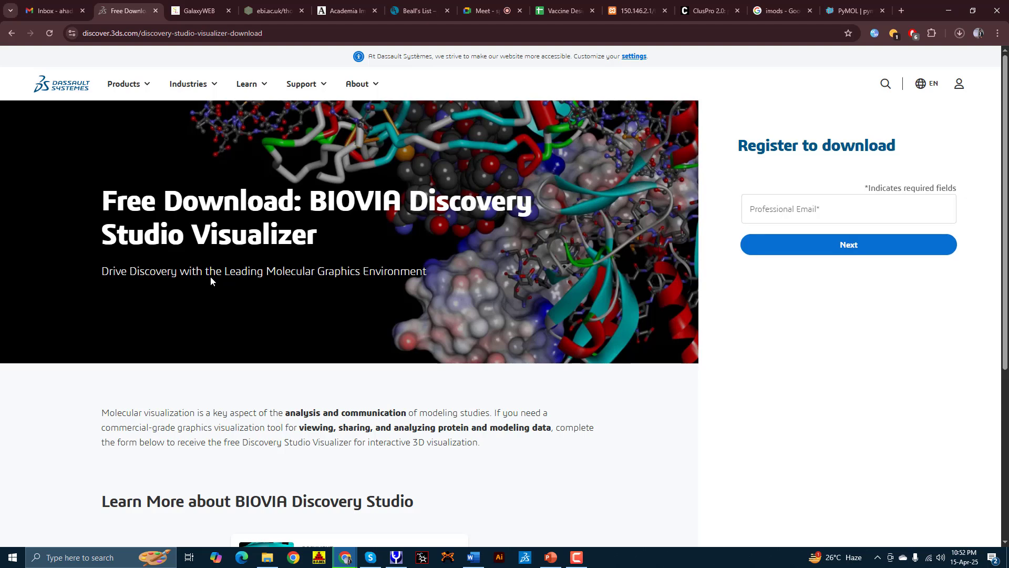
pyautogui.click(810, 216)
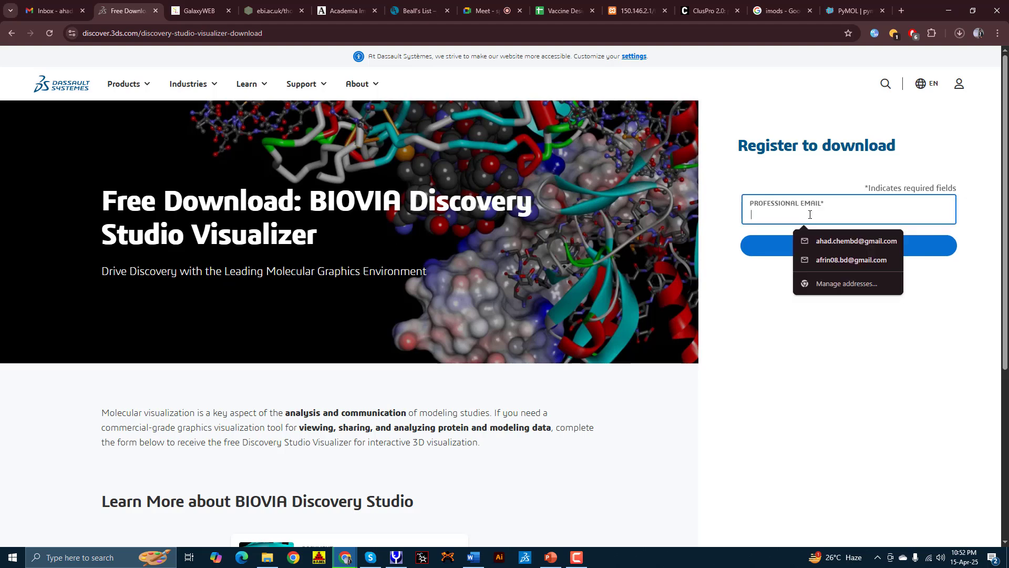
pyautogui.click(817, 242)
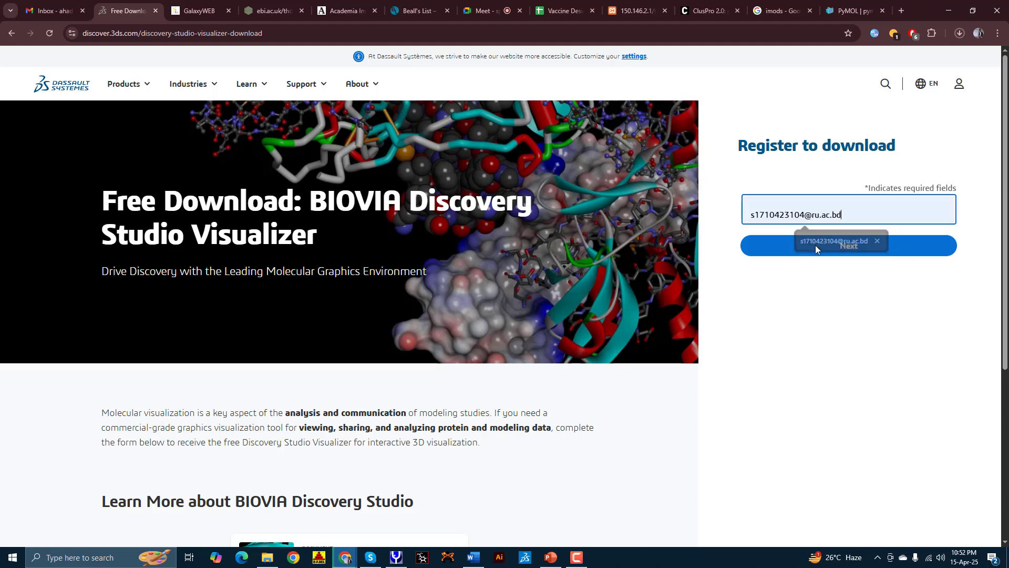
pyautogui.click(811, 252)
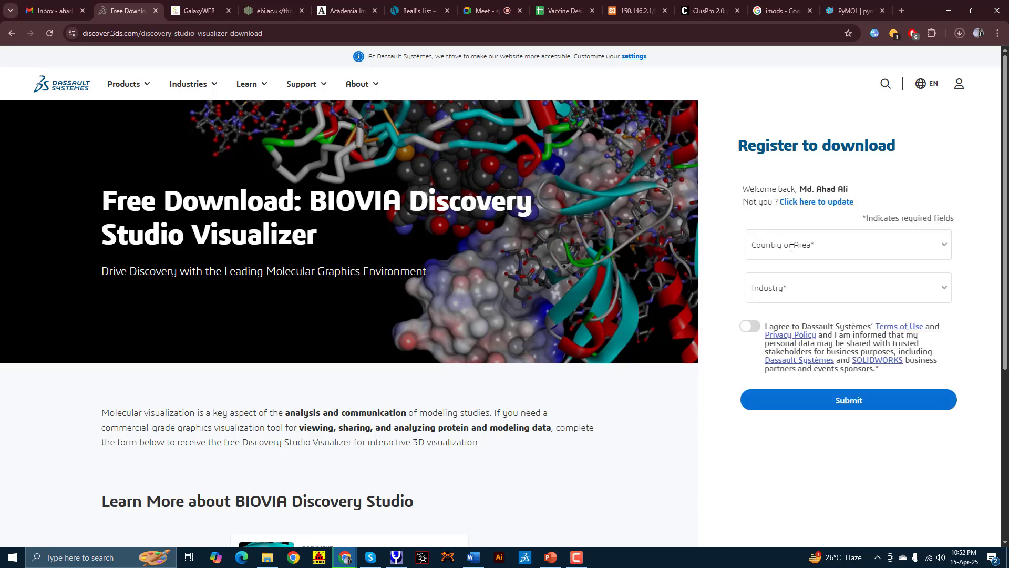
# Step: Set country Bangladesh, industry Life Sciences & Healthcare, sub-industry Pharmaceuticals & BioTechs, and accept the terms
pyautogui.click(793, 247)
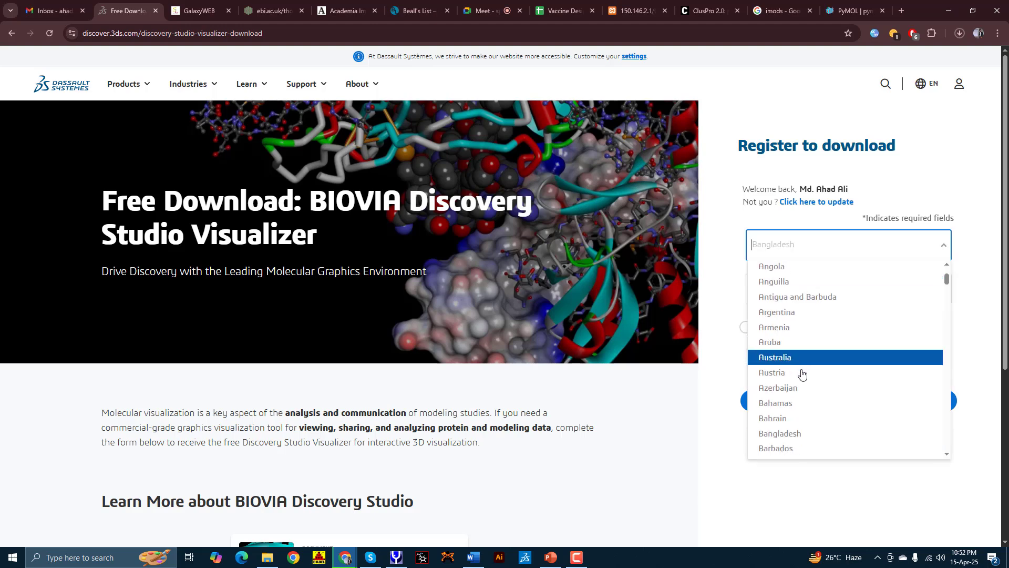
pyautogui.scroll(-4, 797, 342)
pyautogui.scroll(1, 795, 337)
pyautogui.click(793, 289)
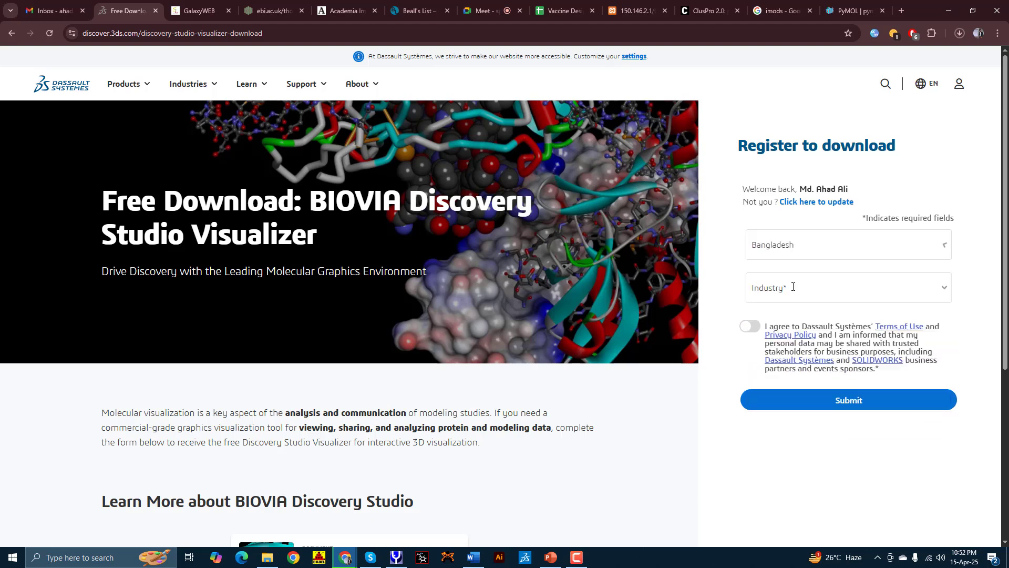
pyautogui.click(805, 284)
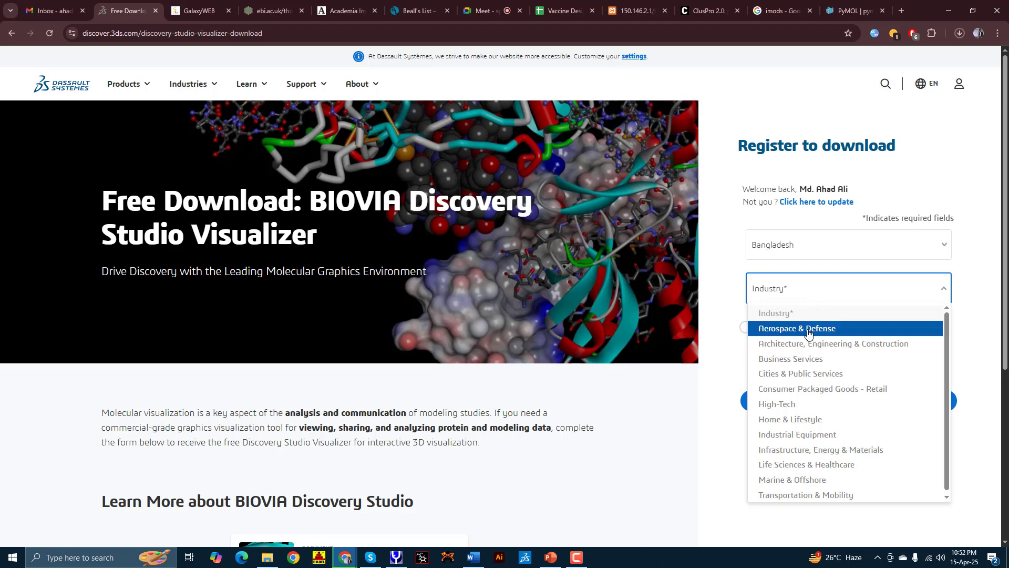
pyautogui.click(820, 465)
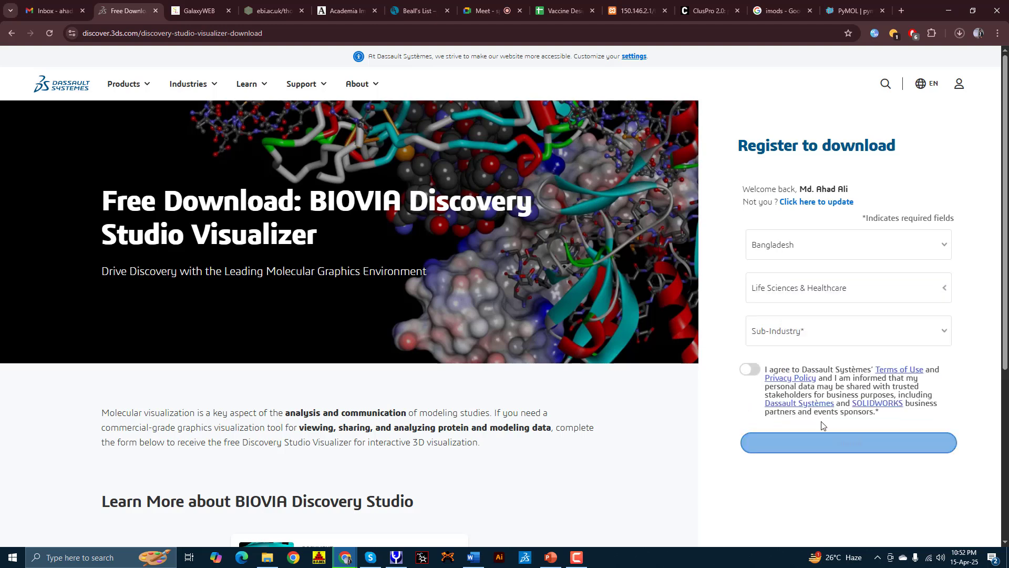
pyautogui.click(779, 330)
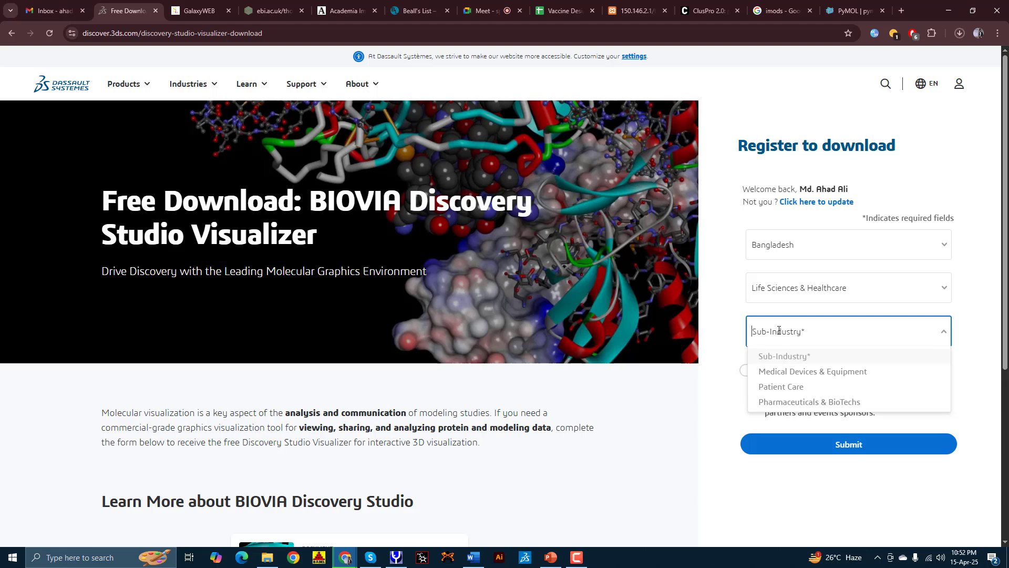
pyautogui.click(801, 406)
pyautogui.click(750, 371)
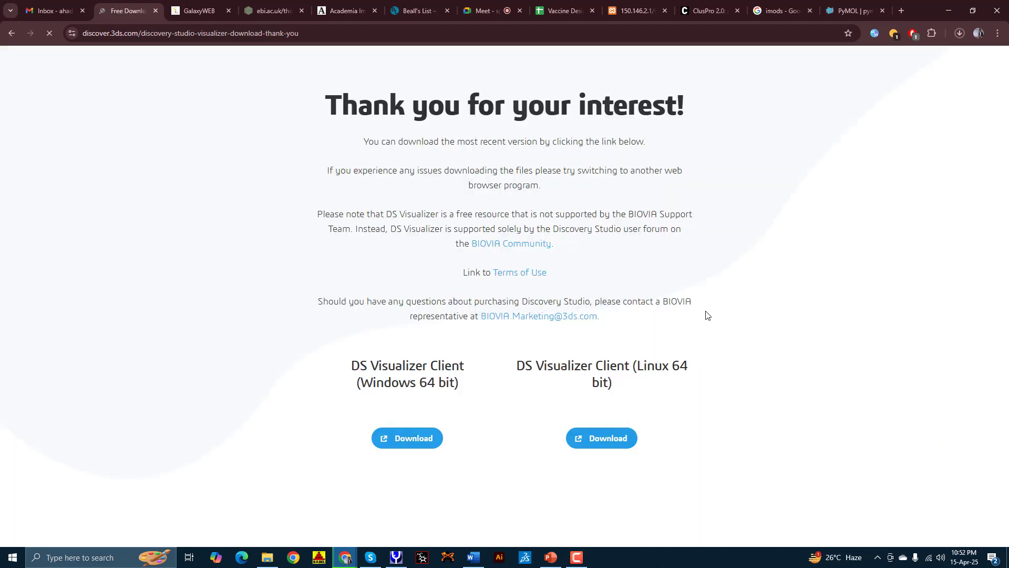
# Step: Start the Windows 64-bit client download, then cancel it and the paused PyMOL installer download
pyautogui.scroll(-2, 568, 258)
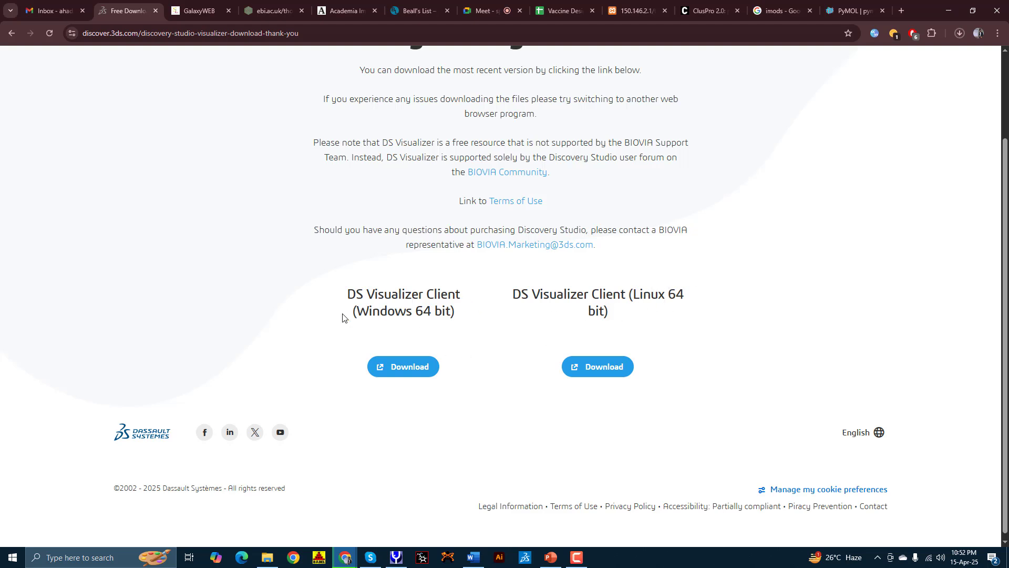
pyautogui.click(415, 366)
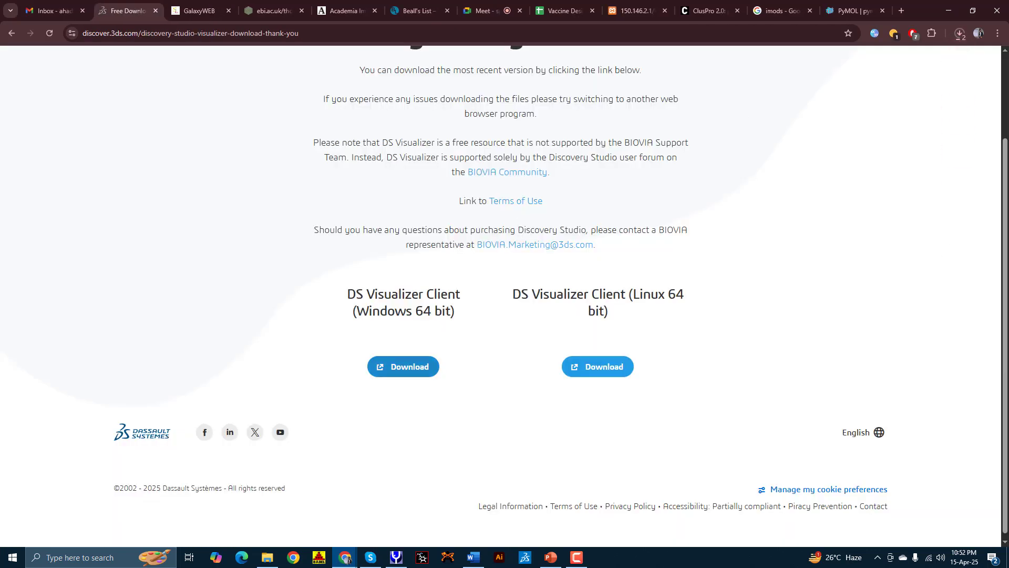
pyautogui.click(960, 34)
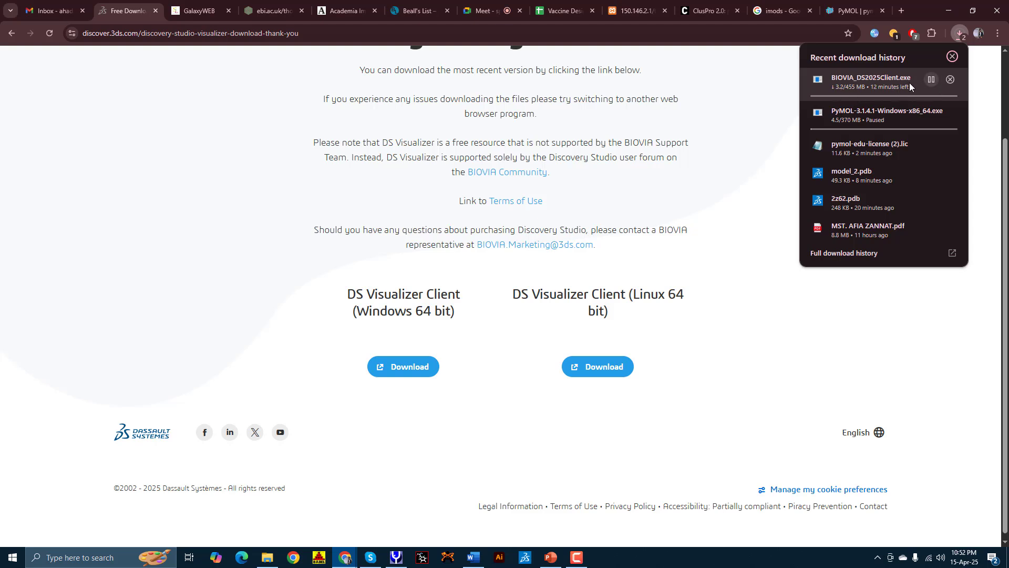
pyautogui.click(931, 79)
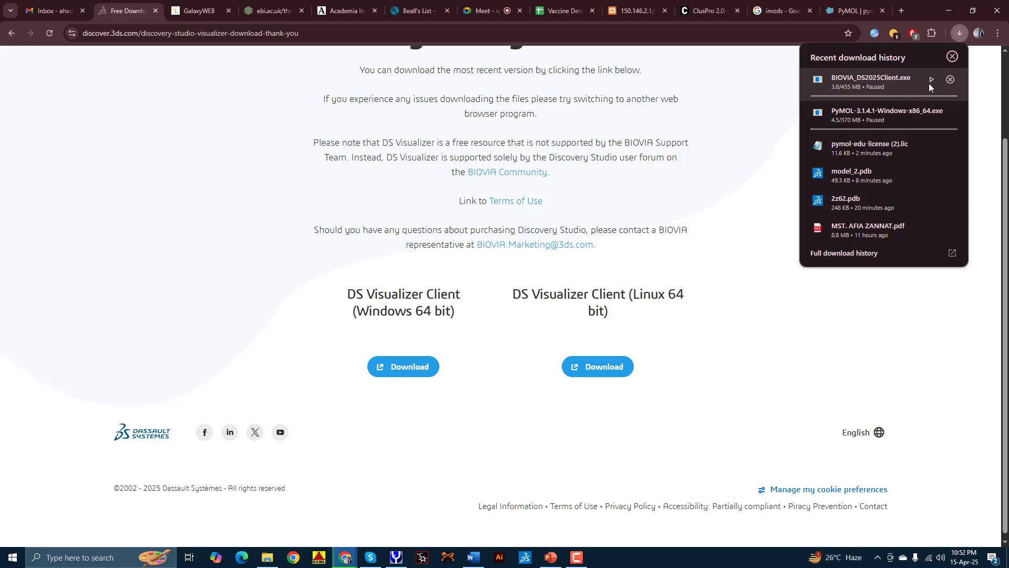
pyautogui.click(951, 80)
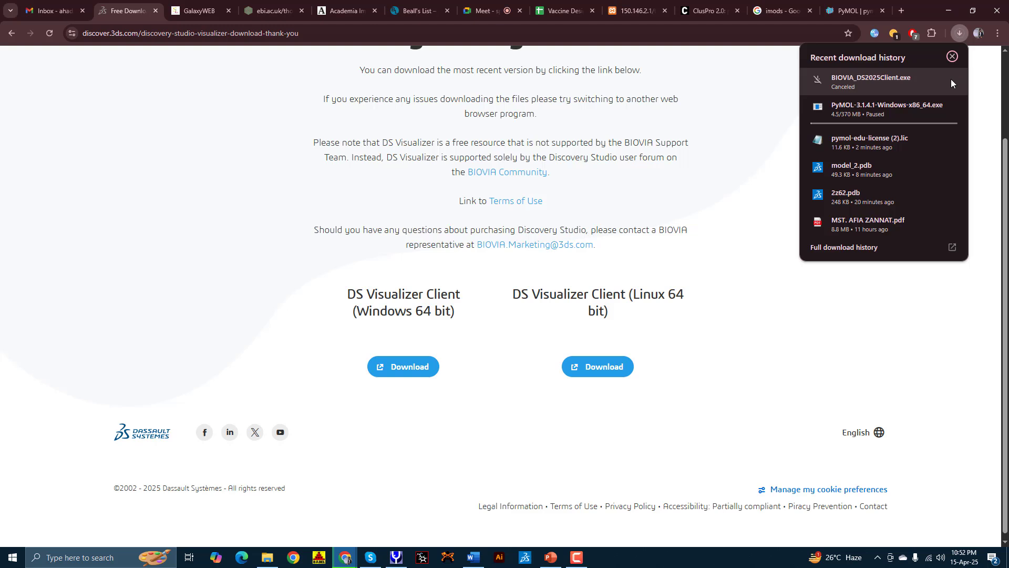
pyautogui.click(951, 106)
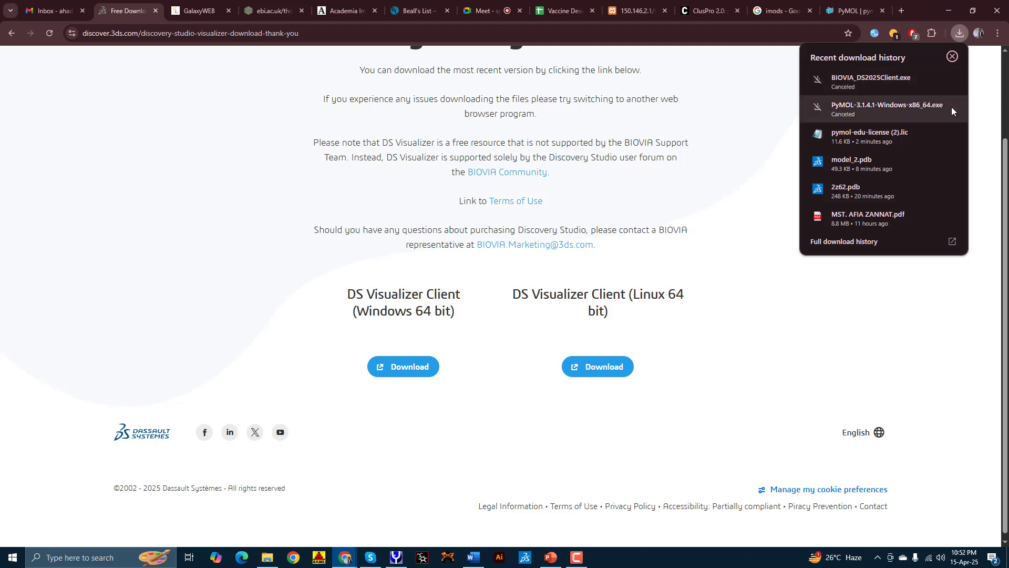
pyautogui.click(952, 57)
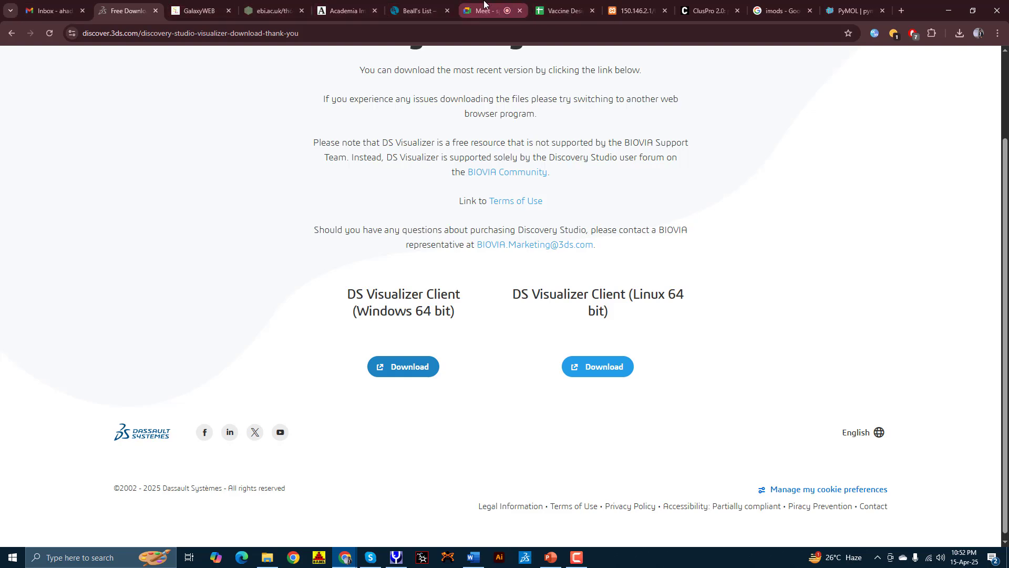
# Step: Go back in File Explorer from Downloads to the TLR4_V2P folder
pyautogui.click(484, 7)
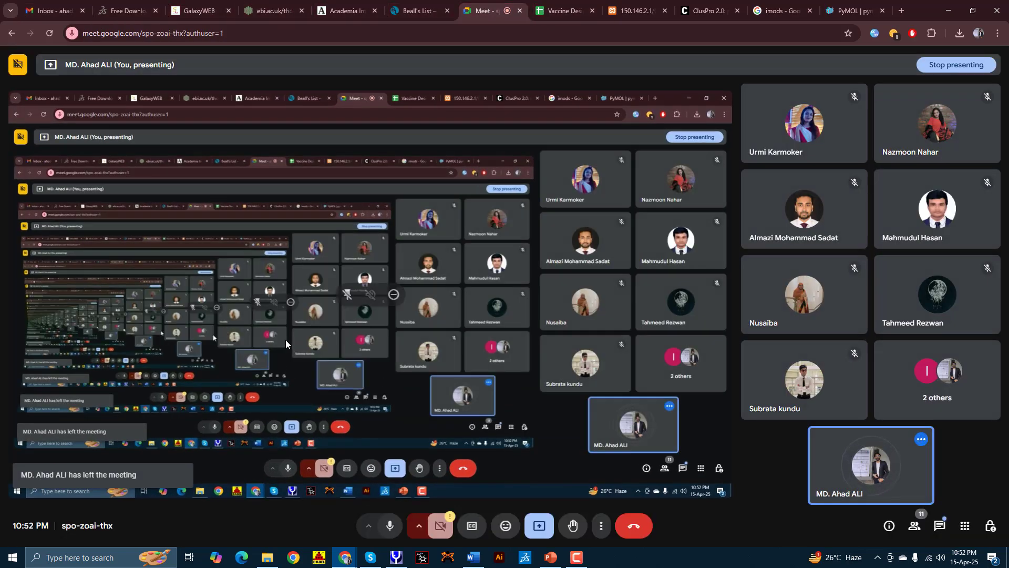
pyautogui.click(270, 557)
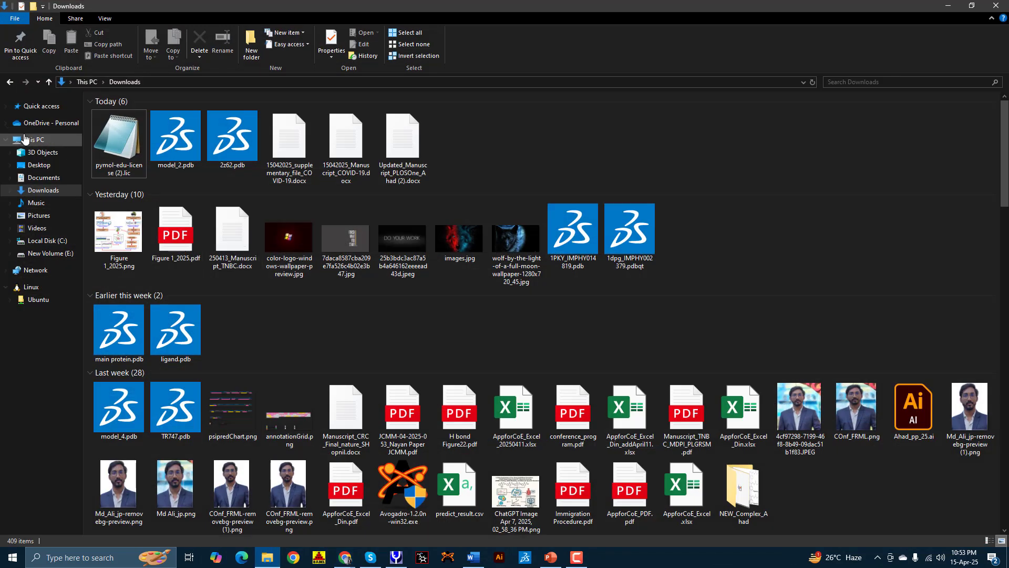
pyautogui.click(11, 85)
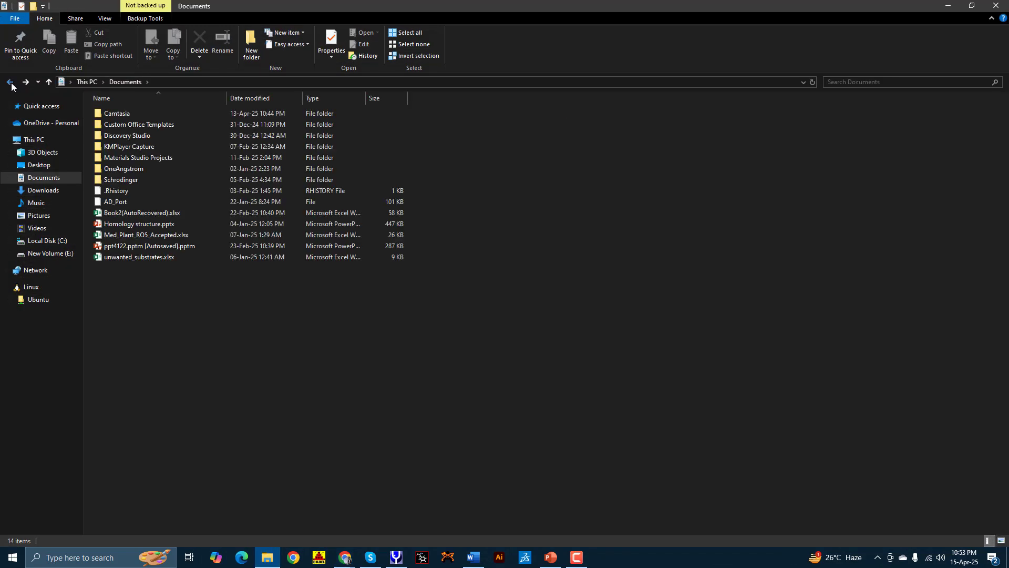
pyautogui.click(12, 85)
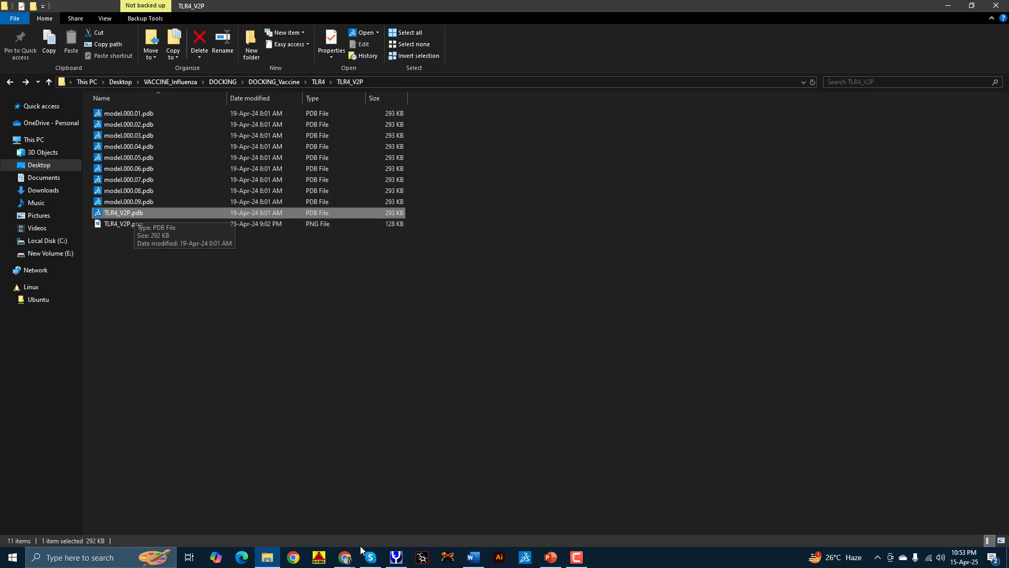
# Step: Return to Chrome's Google 'imods' search results tab
pyautogui.click(347, 556)
pyautogui.click(286, 517)
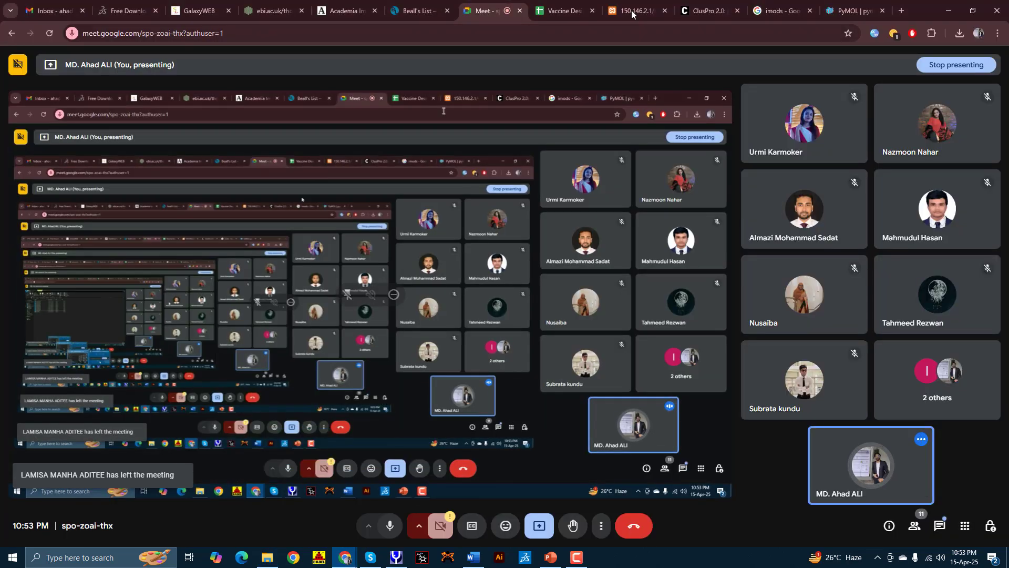
pyautogui.click(779, 11)
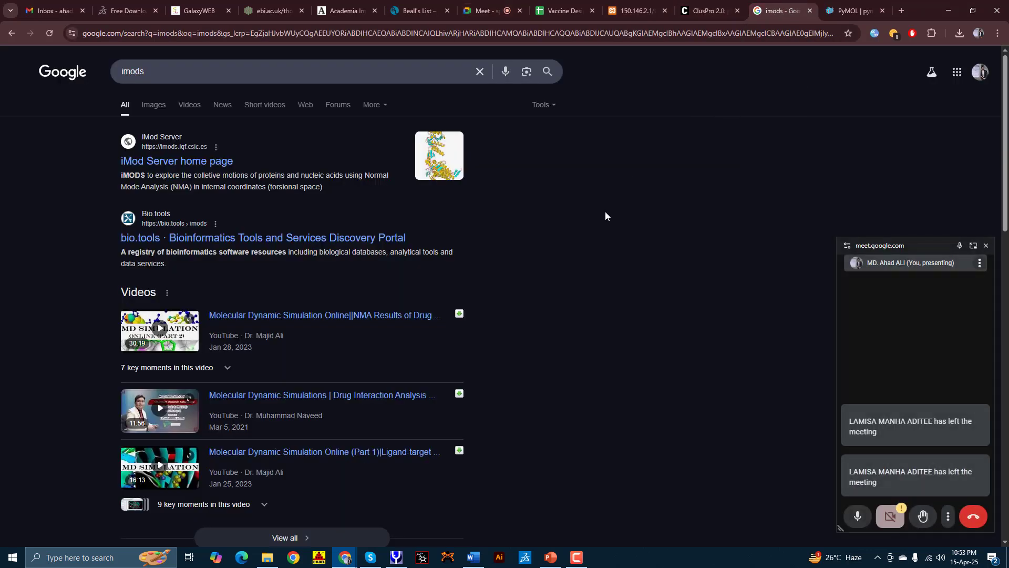
# Step: Close the Meet mini-window and browse from Desktop into VACCINE_Influenza > DOCKING
pyautogui.click(986, 246)
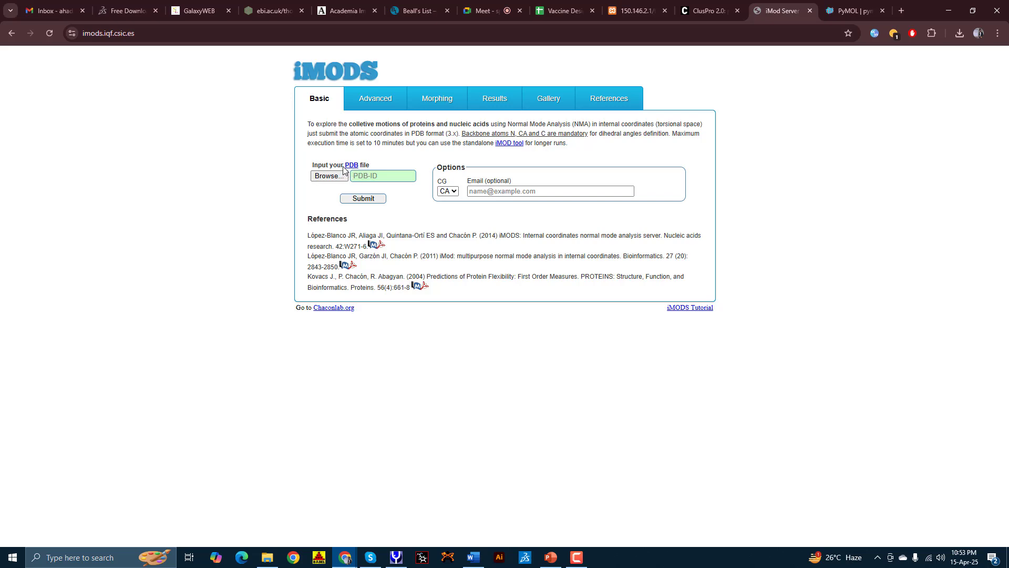
pyautogui.click(329, 176)
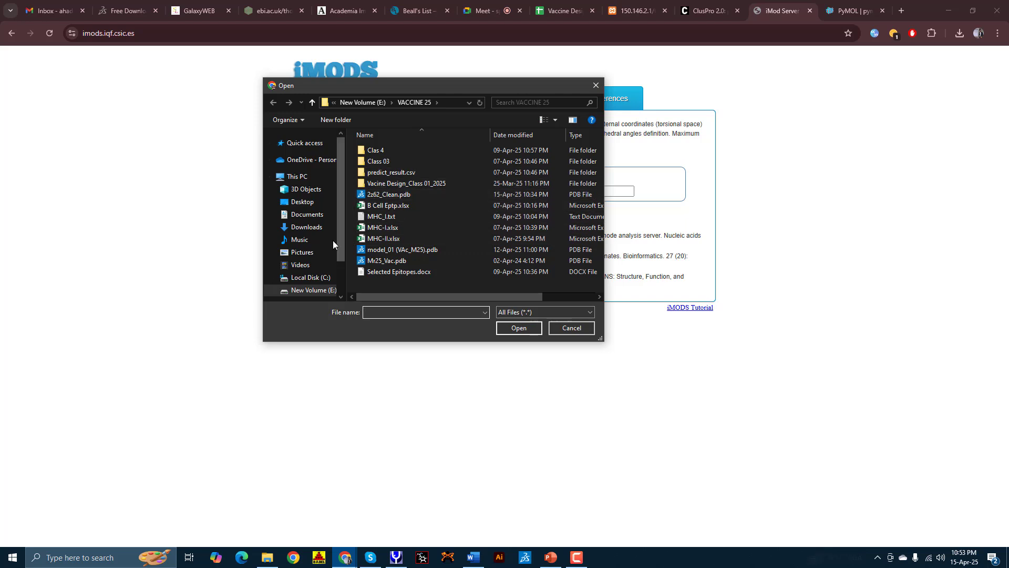
pyautogui.scroll(-2, 320, 244)
pyautogui.click(297, 164)
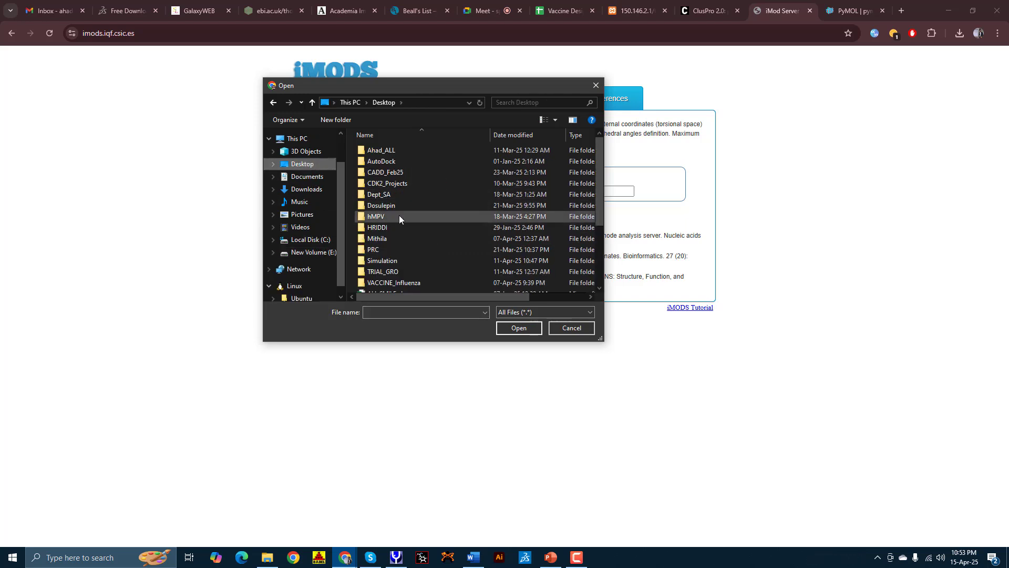
pyautogui.scroll(-5, 399, 216)
pyautogui.doubleClick(382, 187)
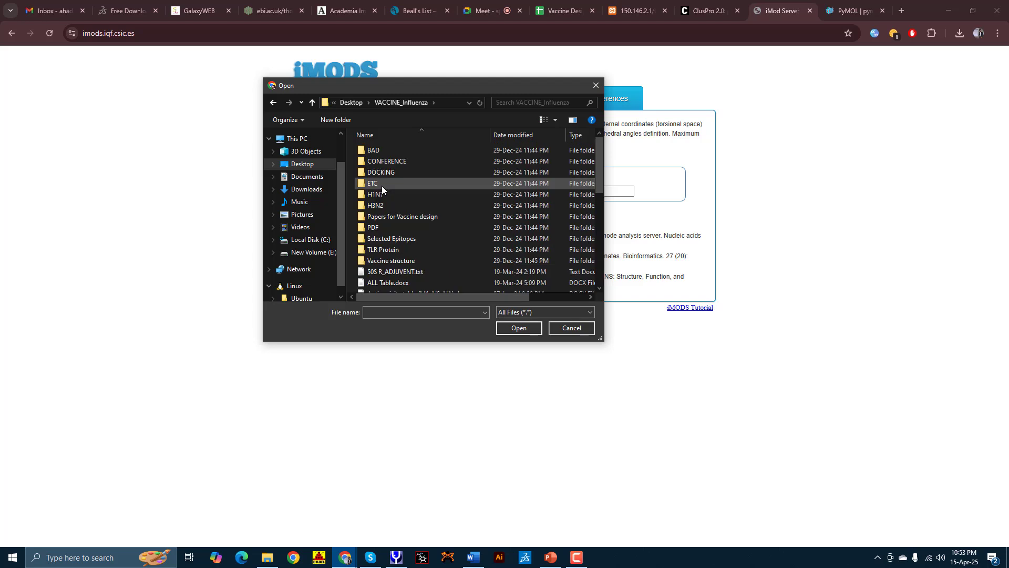
pyautogui.doubleClick(382, 172)
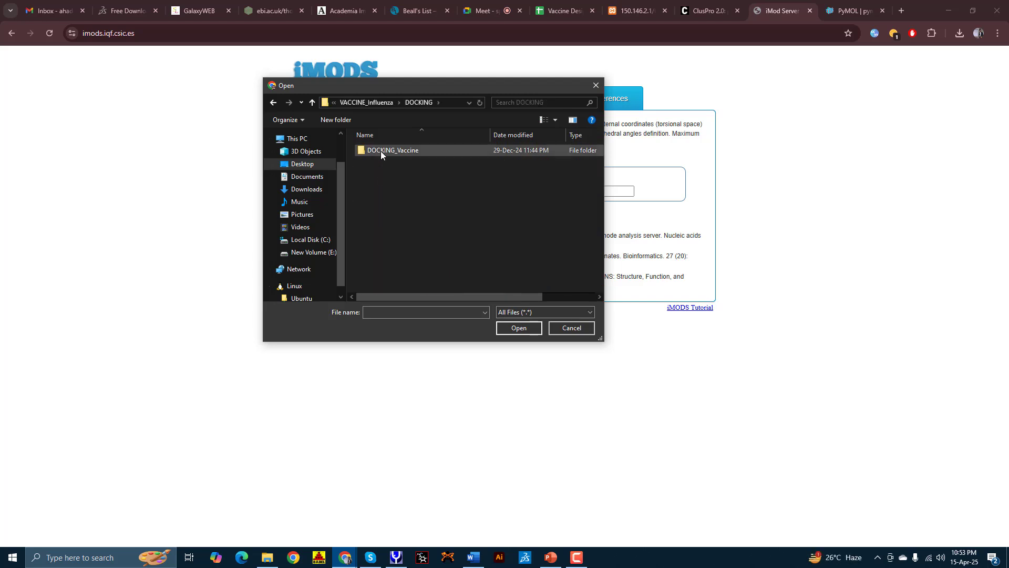
# Step: Open TLR4_V2P.pdb from DOCKING_Vaccine > TLR4 > TLR4_V2P and fill in the saved notification e-mail
pyautogui.doubleClick(381, 150)
pyautogui.doubleClick(380, 150)
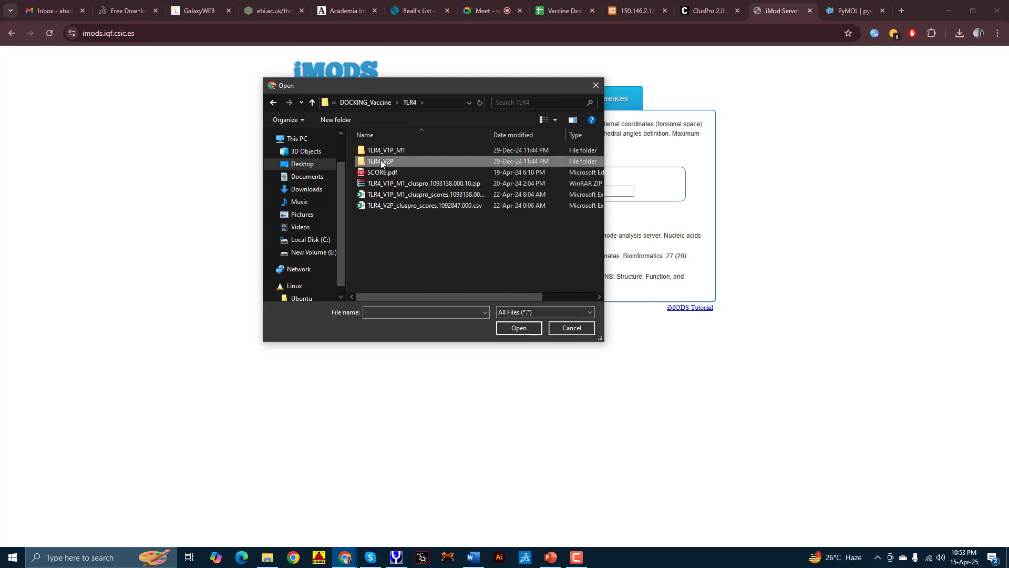
pyautogui.doubleClick(380, 160)
pyautogui.click(380, 251)
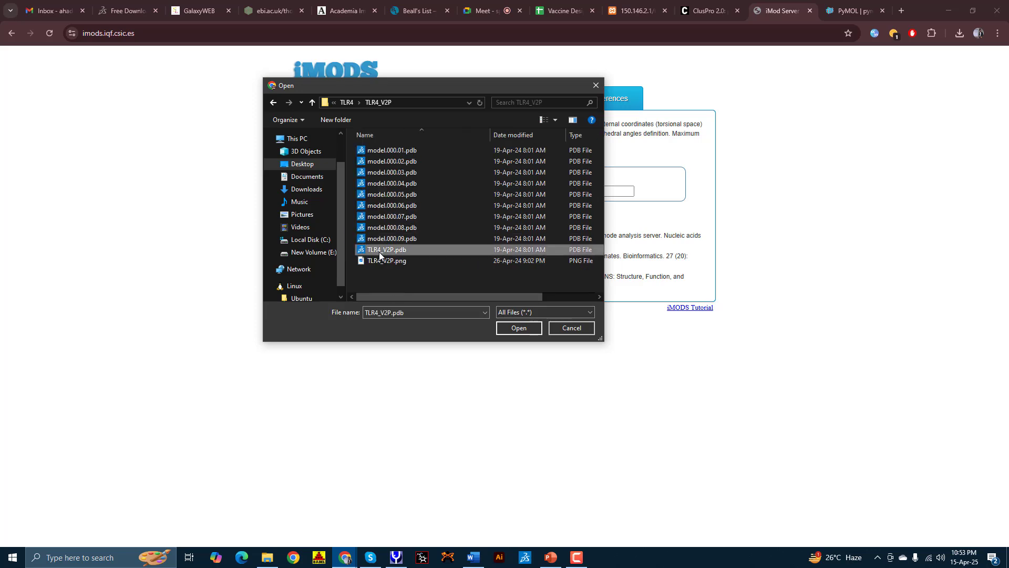
pyautogui.doubleClick(377, 251)
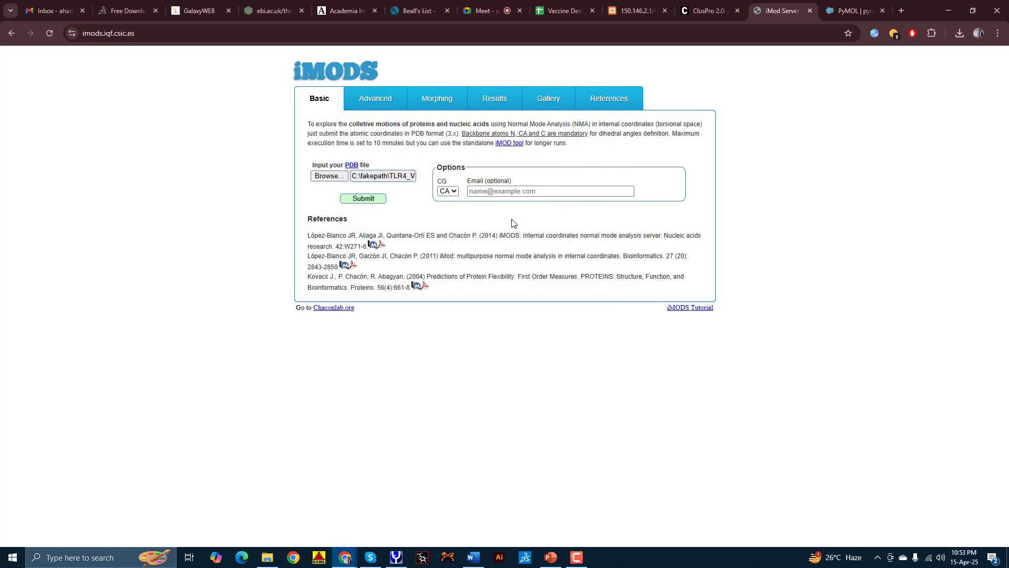
pyautogui.click(494, 191)
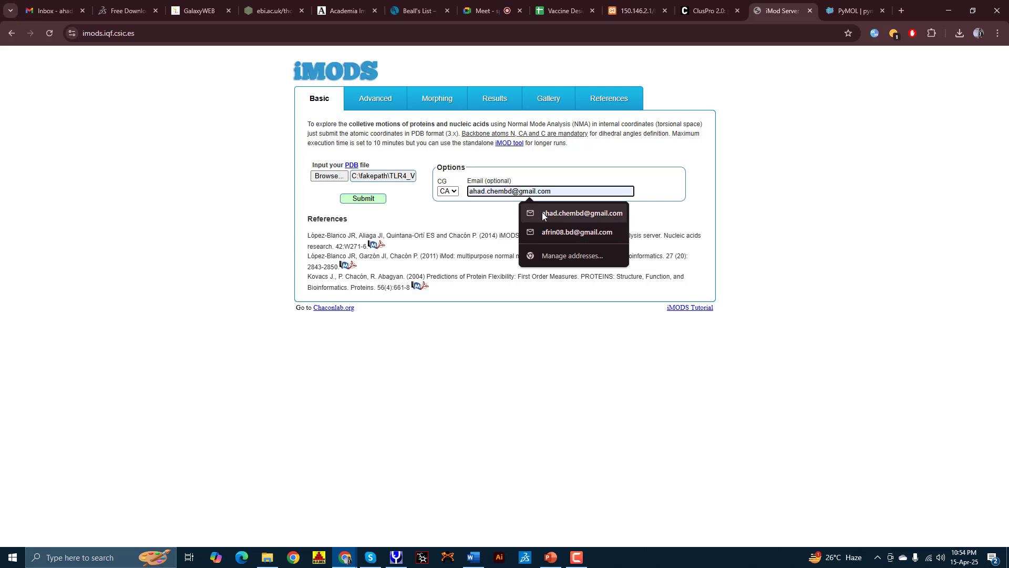
pyautogui.click(542, 214)
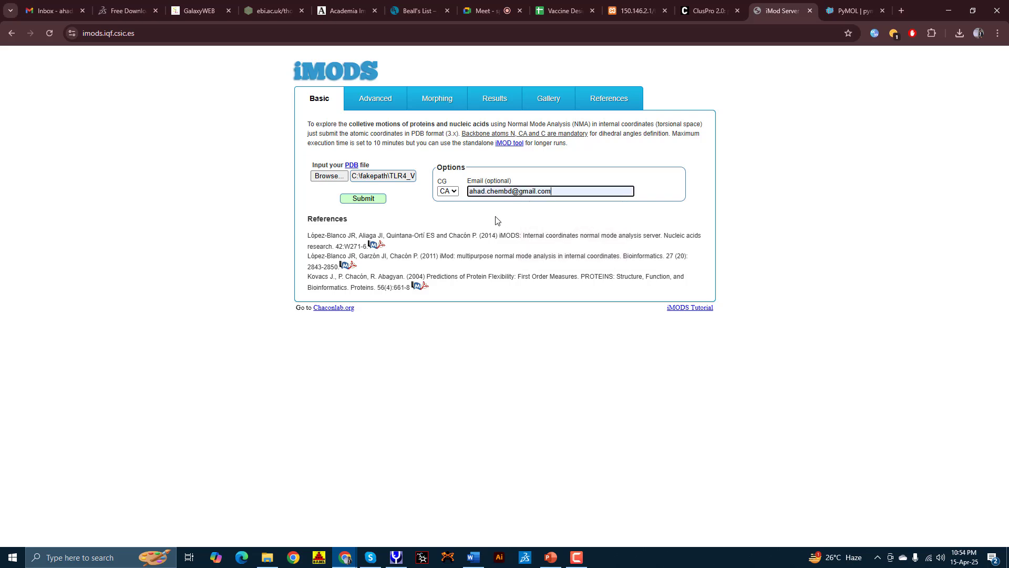
# Step: Submit the iMODS normal-mode analysis job for TLR4_V2P.pdb
pyautogui.click(376, 200)
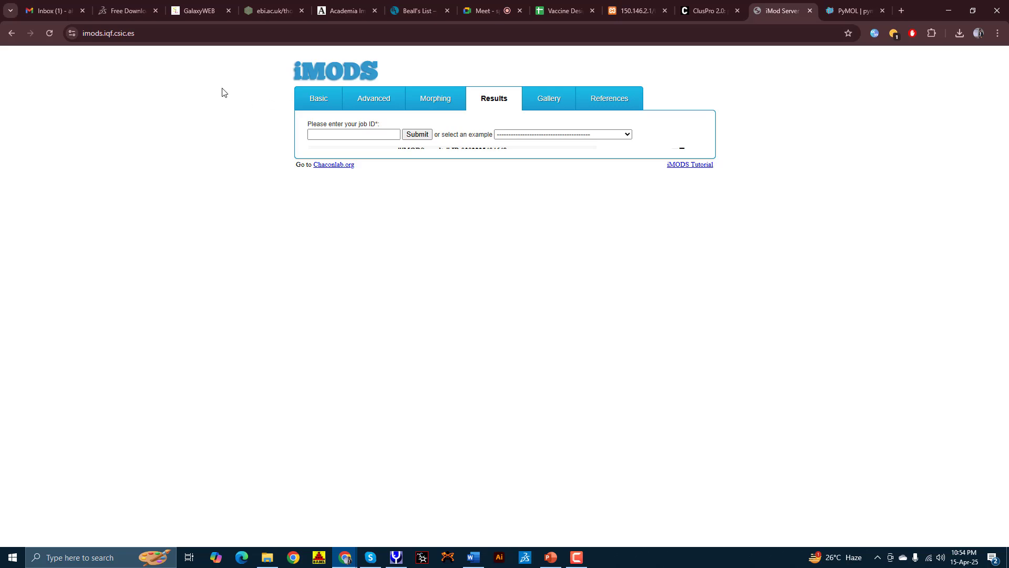
# Step: Follow the link in the Gmail iMODS results message and close the PyMOL download tab
pyautogui.click(74, 10)
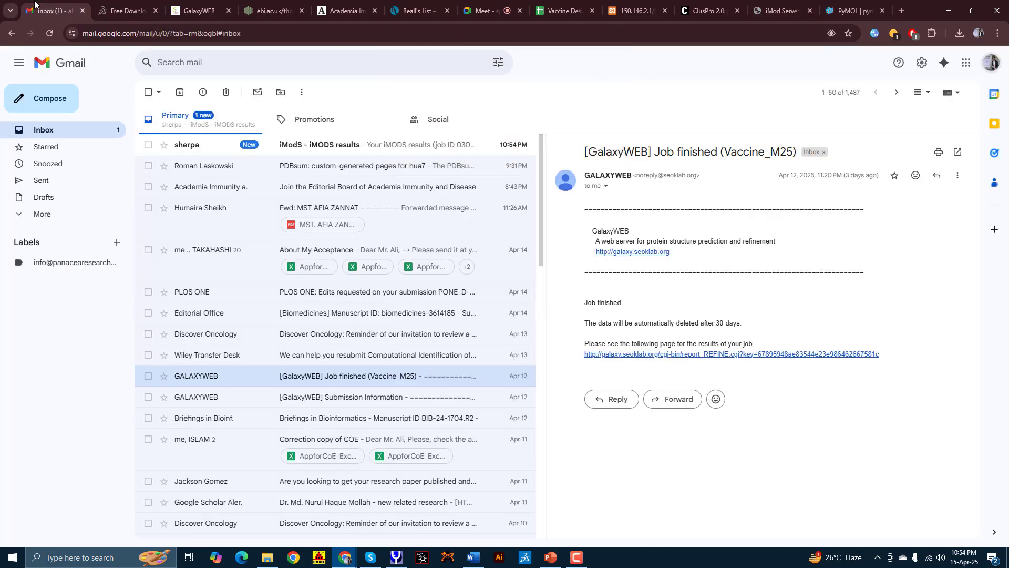
pyautogui.click(322, 144)
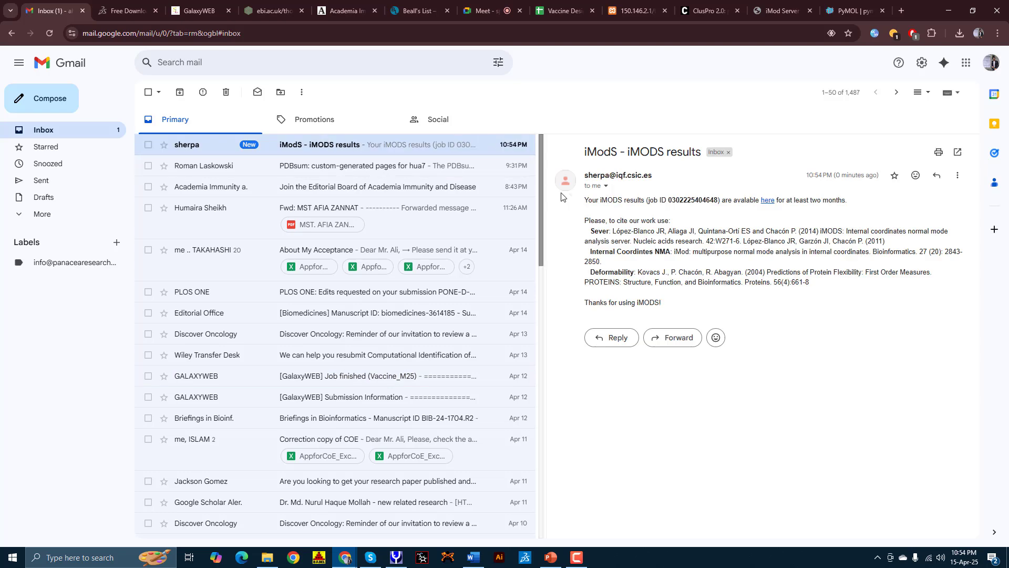
pyautogui.click(767, 201)
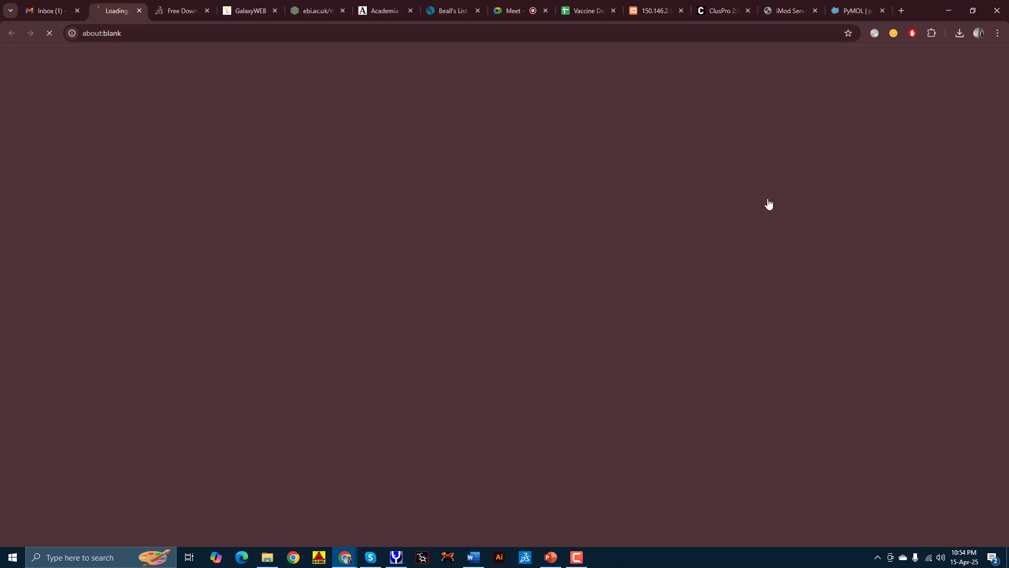
pyautogui.click(851, 11)
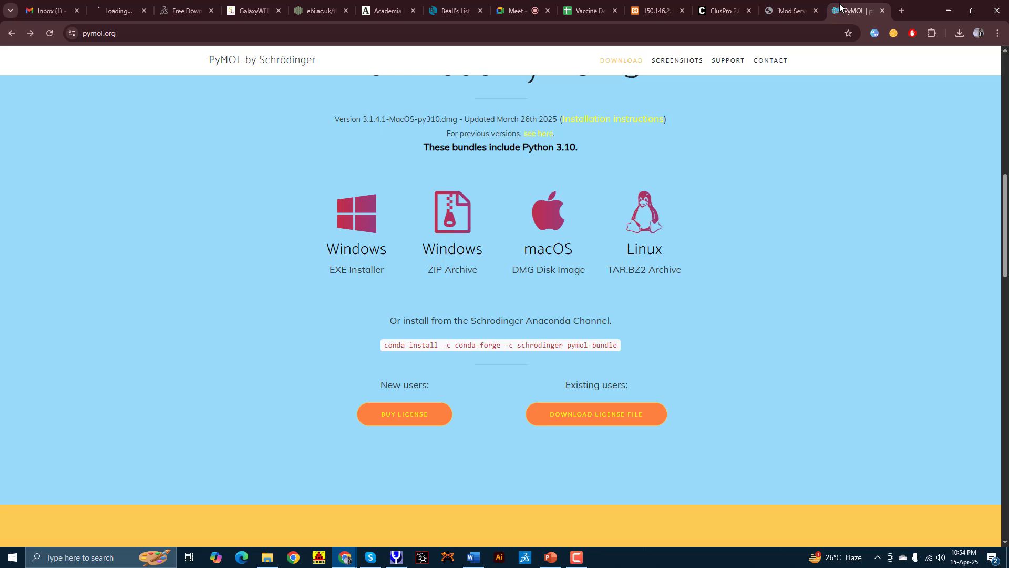
pyautogui.click(883, 10)
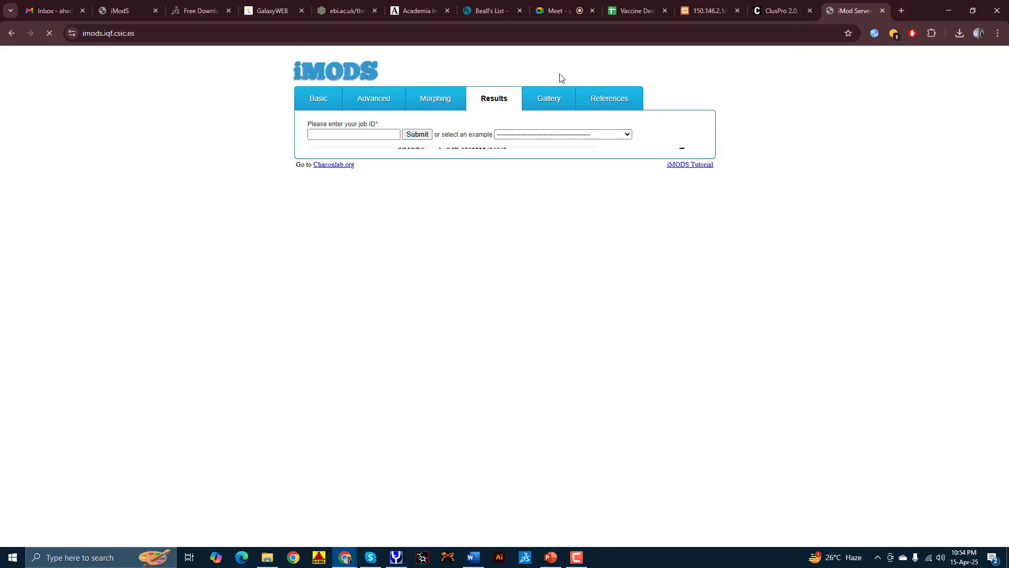
# Step: Reload the iMODS results page, dismiss the Meet panel, and close the tab once it stalls
pyautogui.click(121, 11)
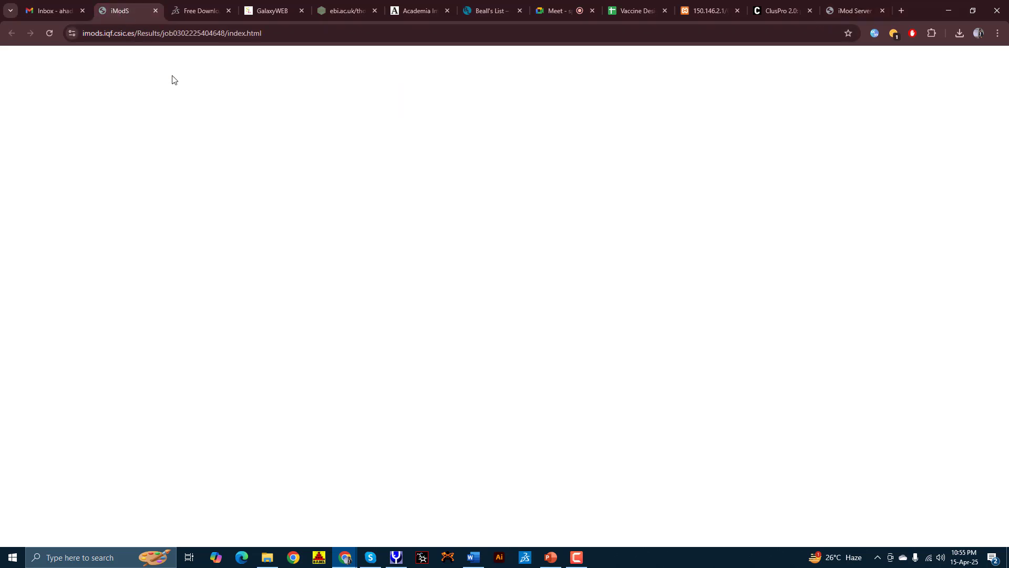
pyautogui.click(49, 33)
pyautogui.click(549, 10)
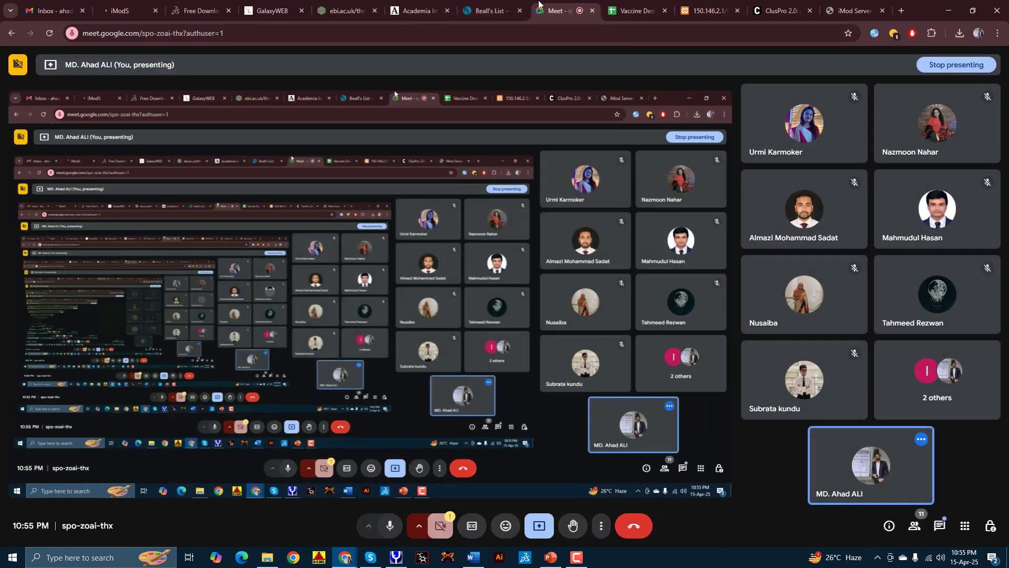
pyautogui.click(850, 8)
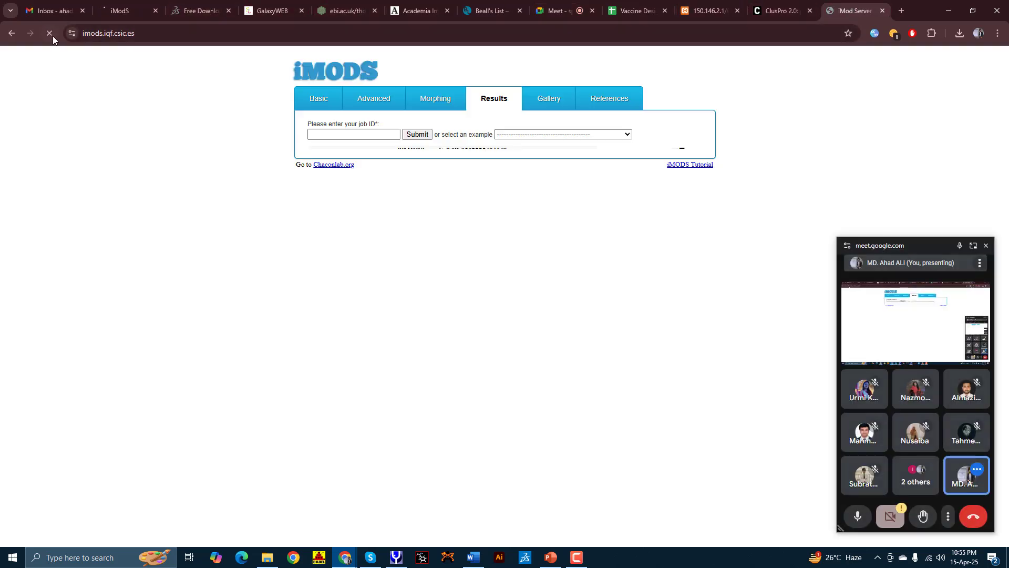
pyautogui.click(987, 245)
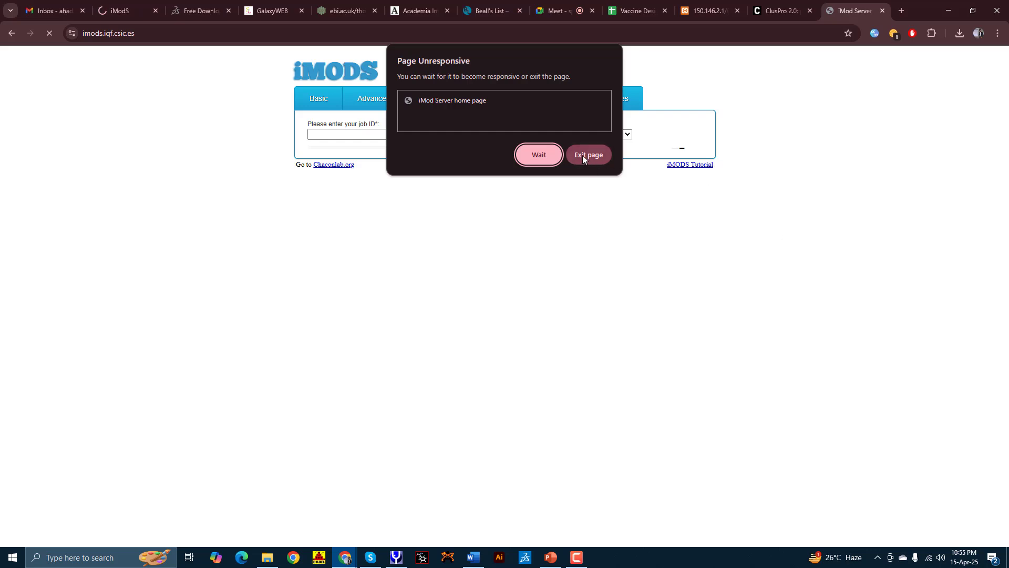
pyautogui.click(534, 157)
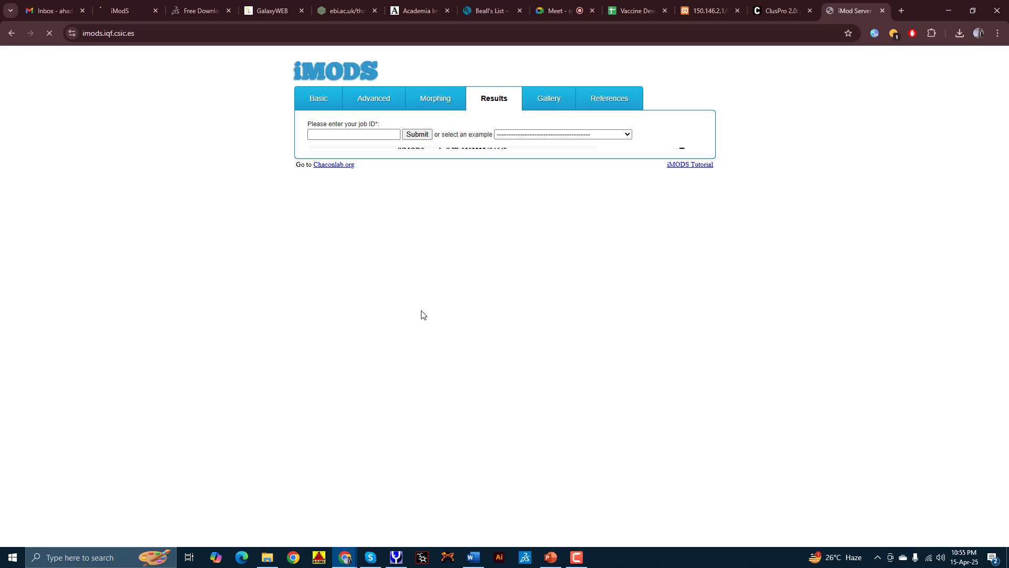
pyautogui.click(153, 12)
# Step: Reopen the results from the email link, choose Wait, and close the duplicate iMod Server tab
pyautogui.click(54, 5)
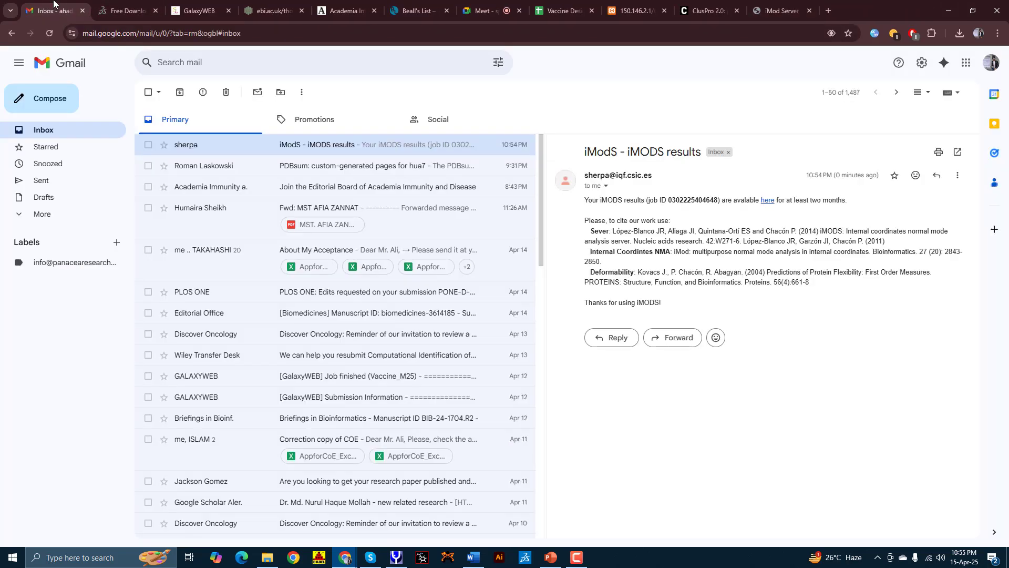
pyautogui.click(769, 203)
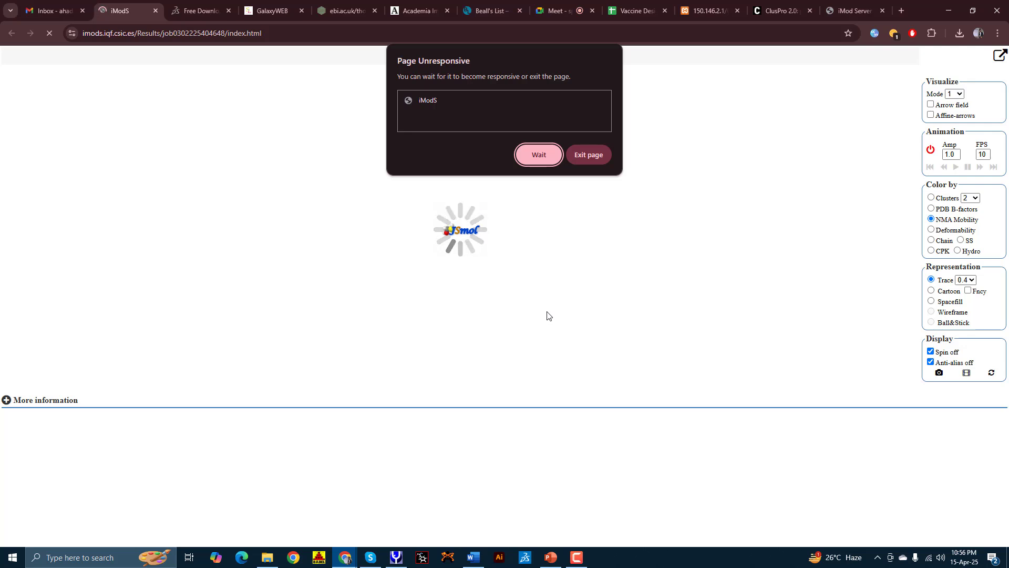
pyautogui.click(540, 154)
pyautogui.click(850, 9)
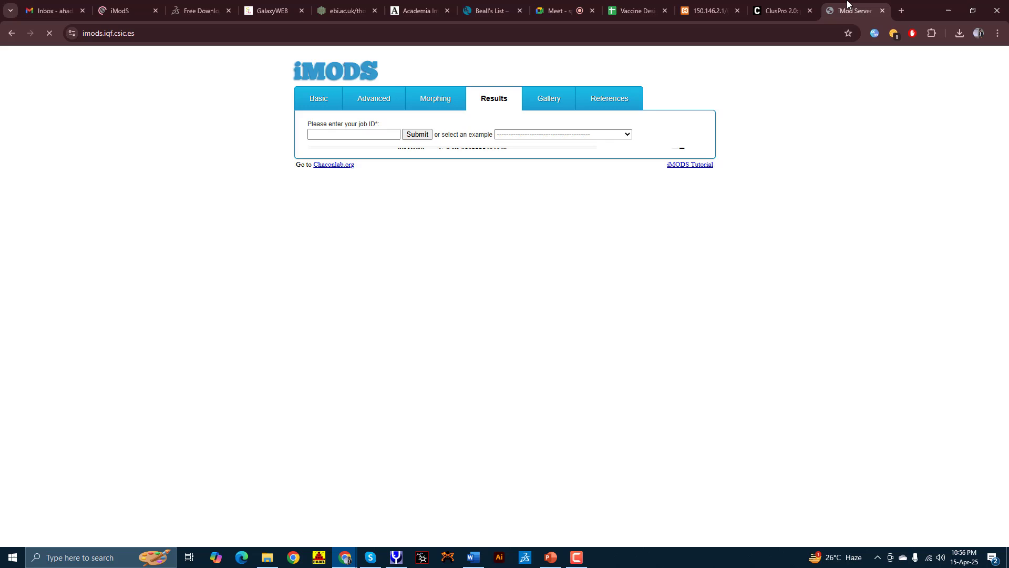
pyautogui.click(882, 11)
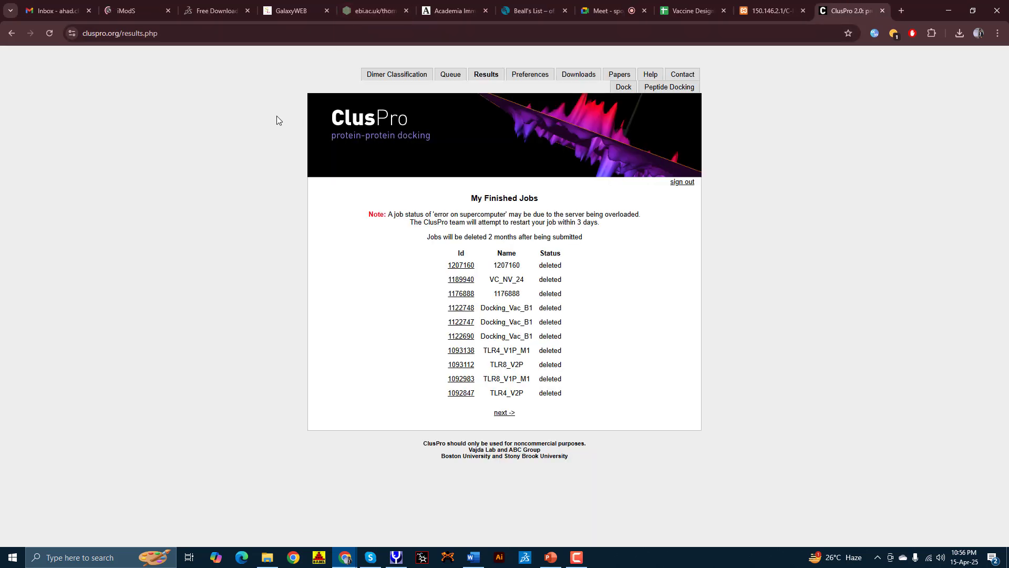
# Step: Close the Free Download, GalaxyWEB, ebi.ac.uk and Beall's List tabs
pyautogui.click(127, 11)
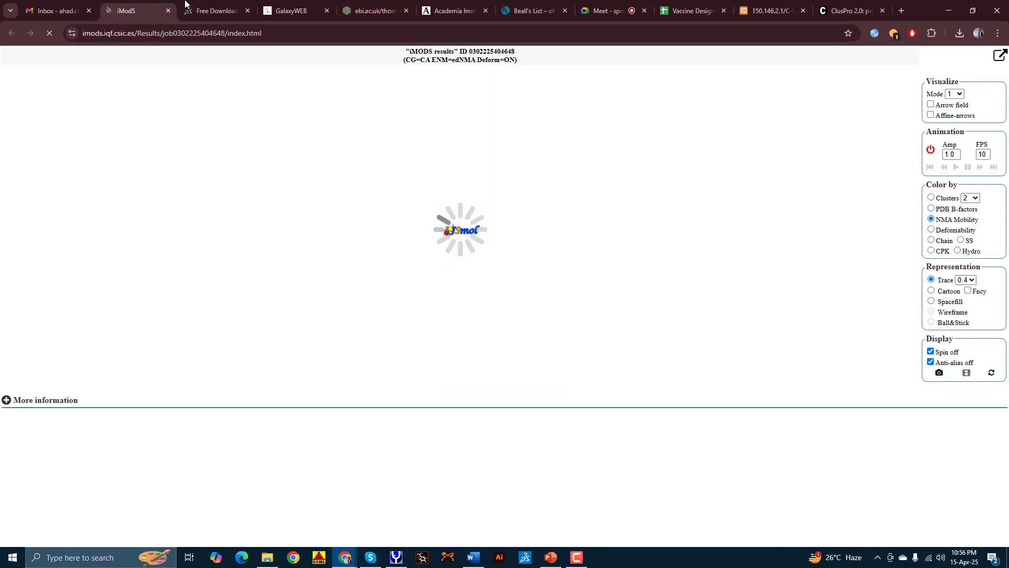
pyautogui.click(247, 14)
pyautogui.click(248, 11)
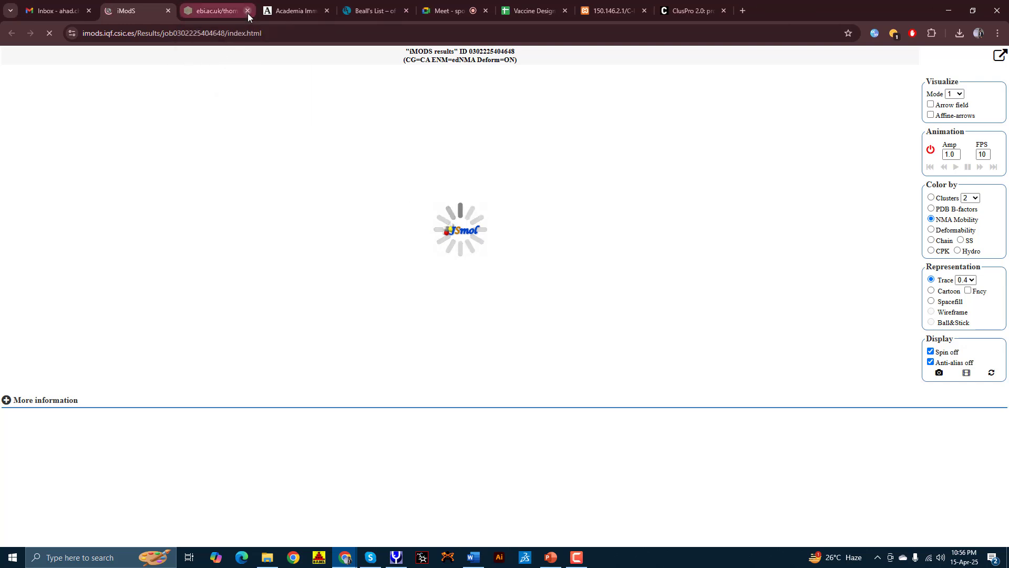
pyautogui.click(248, 12)
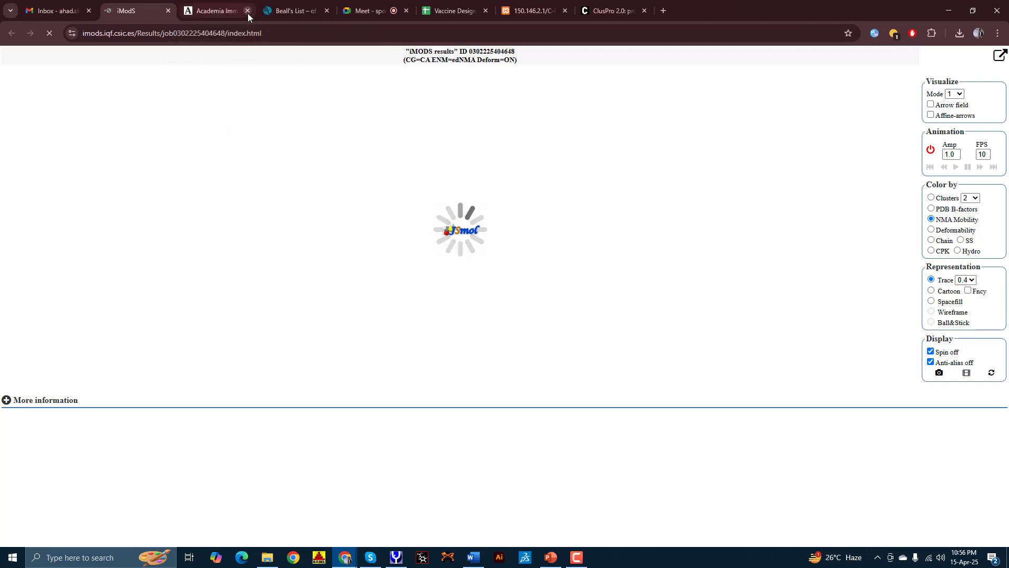
pyautogui.click(326, 11)
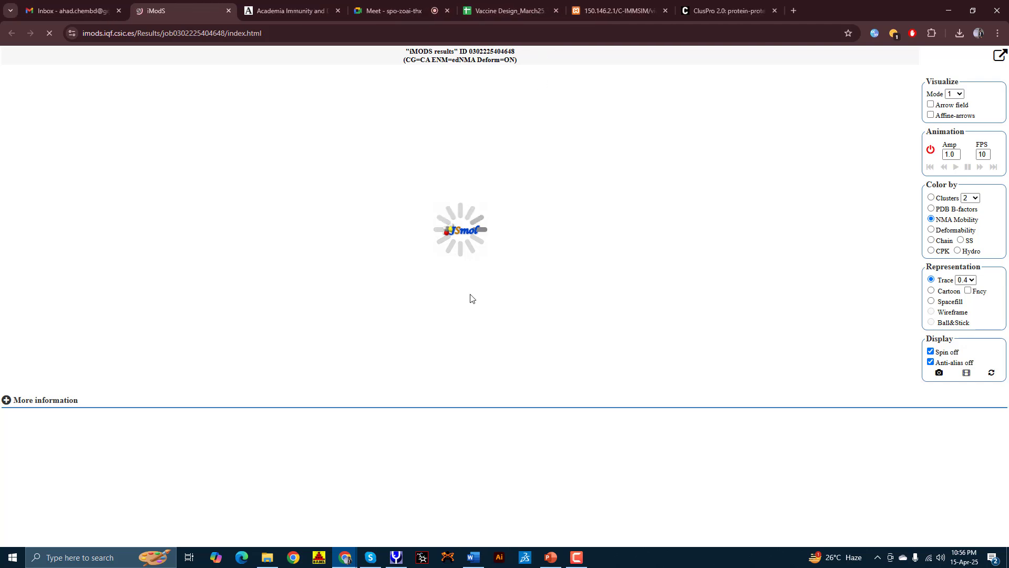
# Step: Close the Vaccine Design_March25 tab, then exit and reload the hung iMODS results page
pyautogui.click(634, 11)
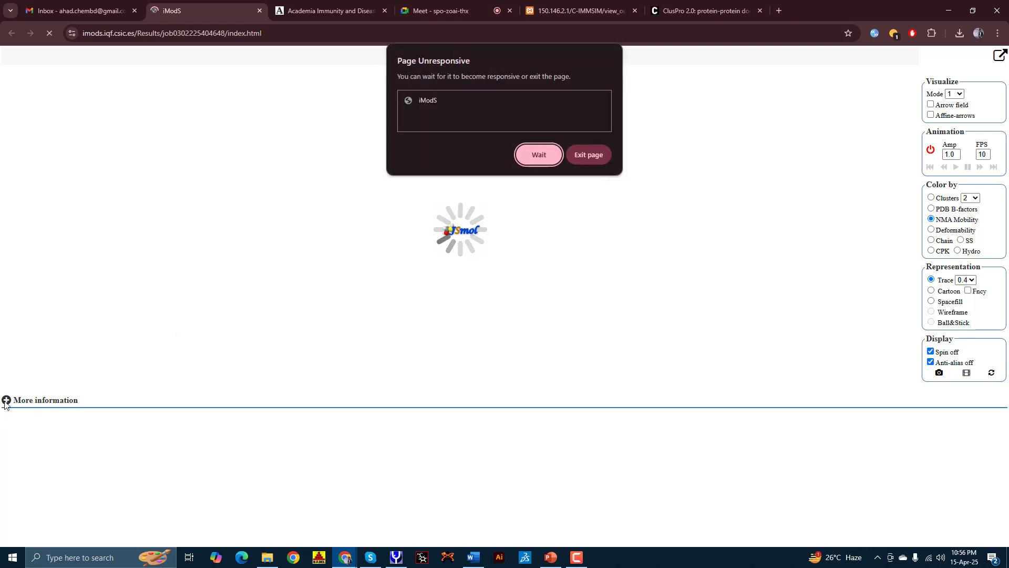
pyautogui.click(581, 155)
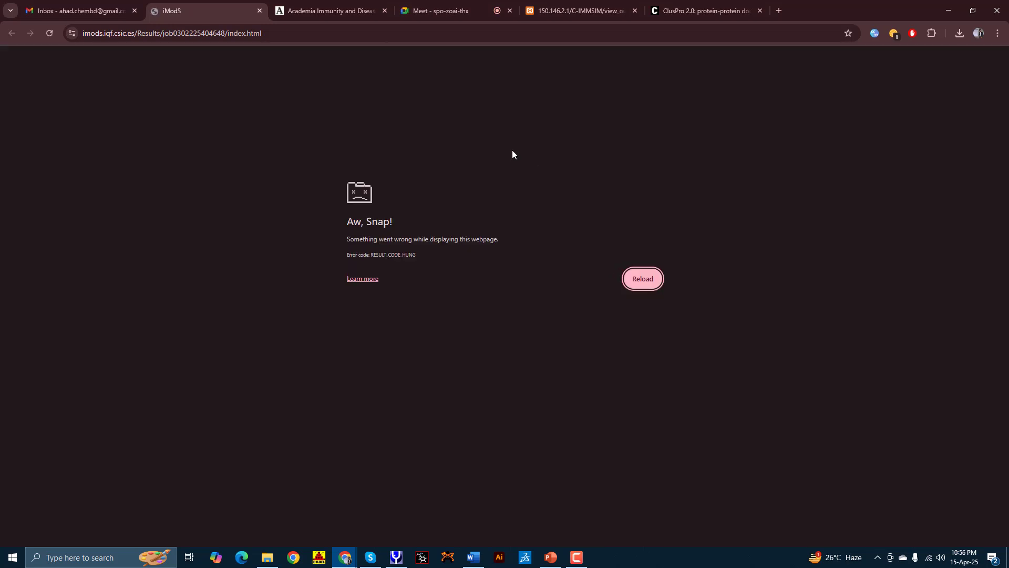
pyautogui.click(638, 280)
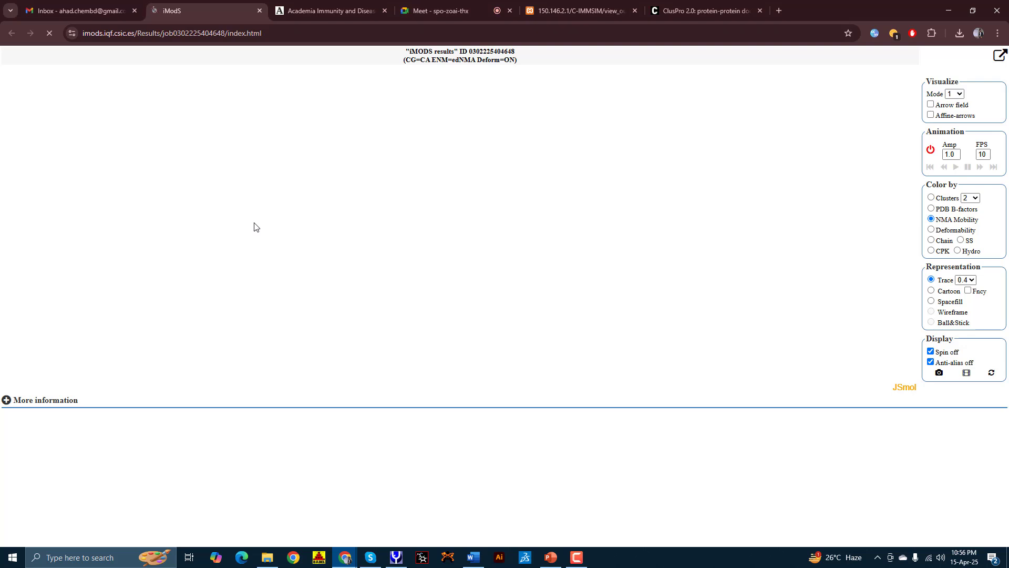
# Step: Search for imods, open the iMod Server home page and load model.000.01.pdb as input
pyautogui.click(779, 11)
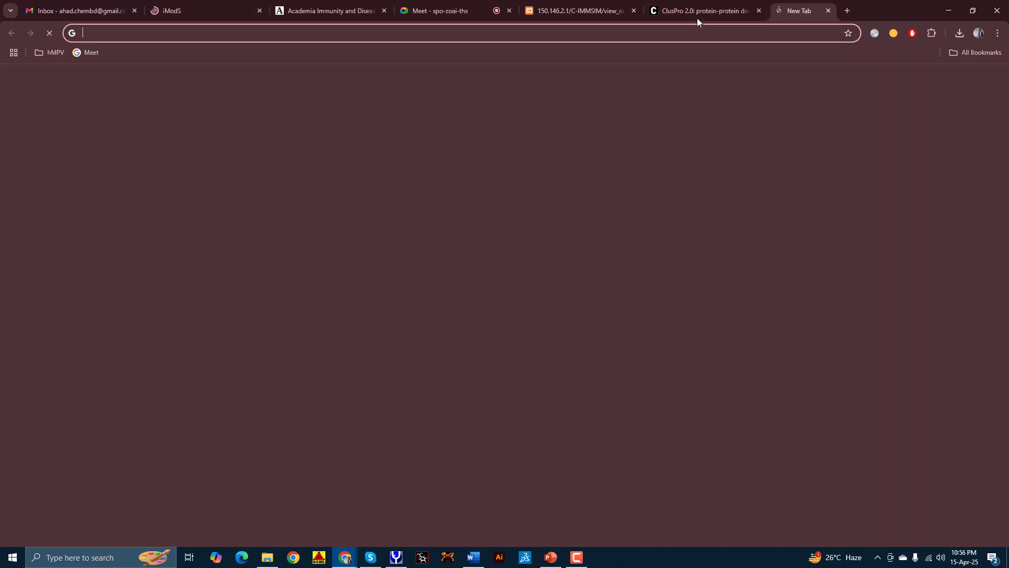
pyautogui.write('imo')
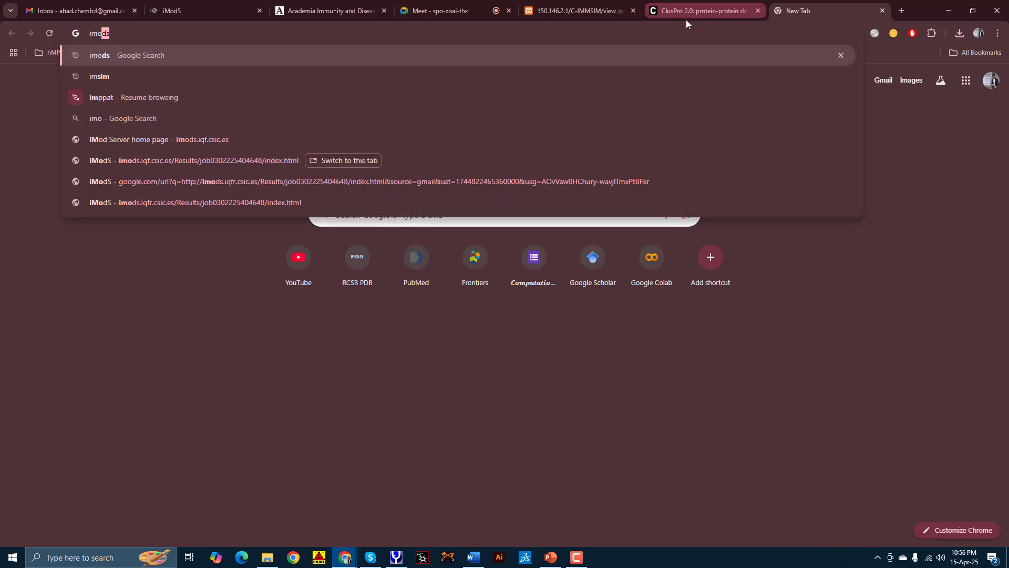
pyautogui.press('Return')
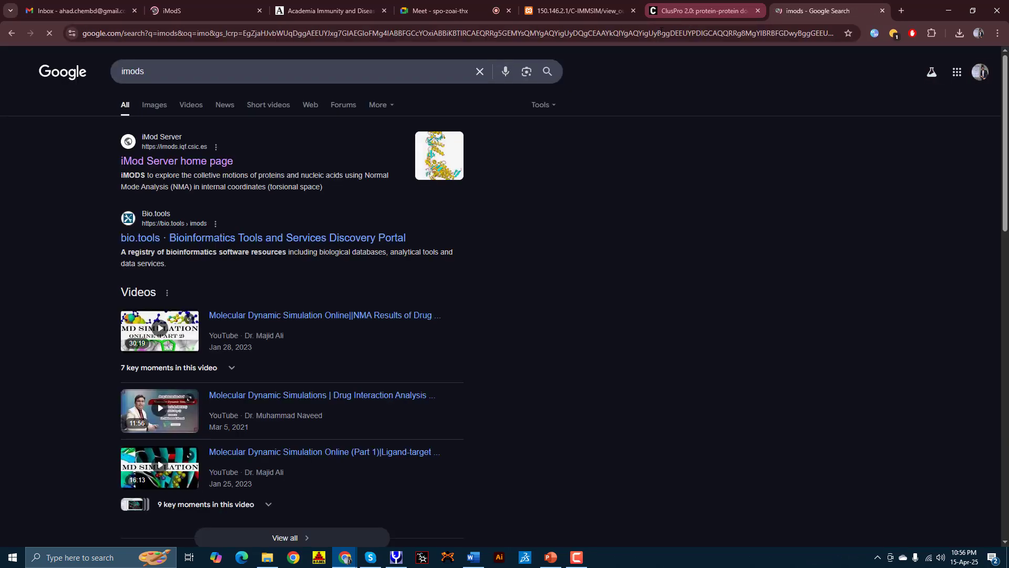
pyautogui.click(194, 164)
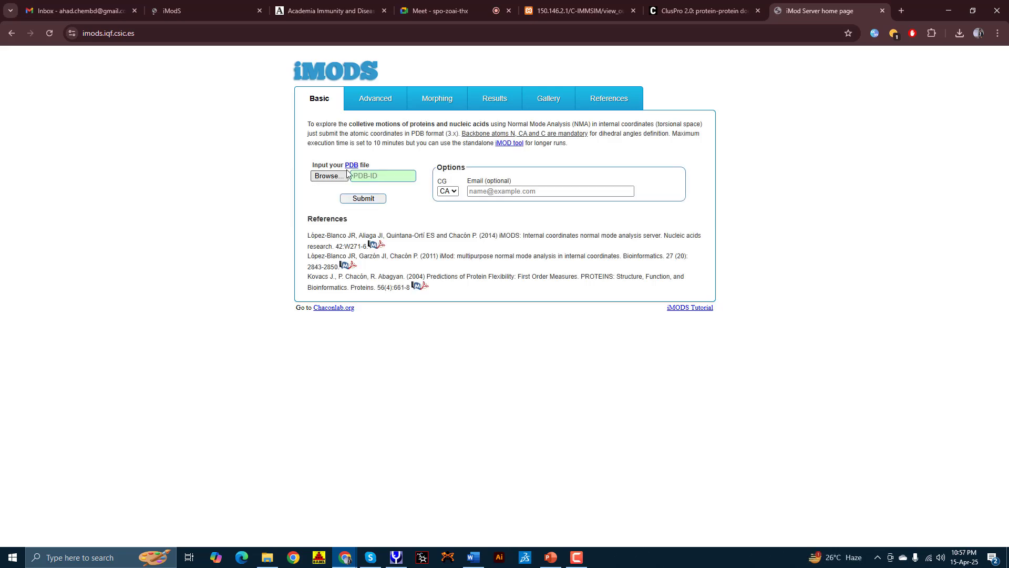
pyautogui.click(338, 177)
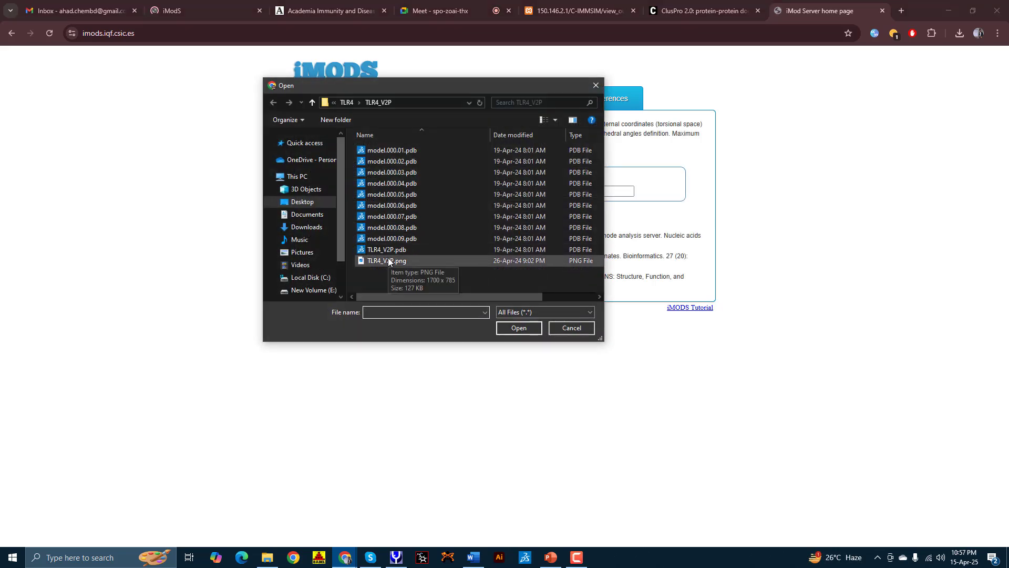
pyautogui.click(385, 249)
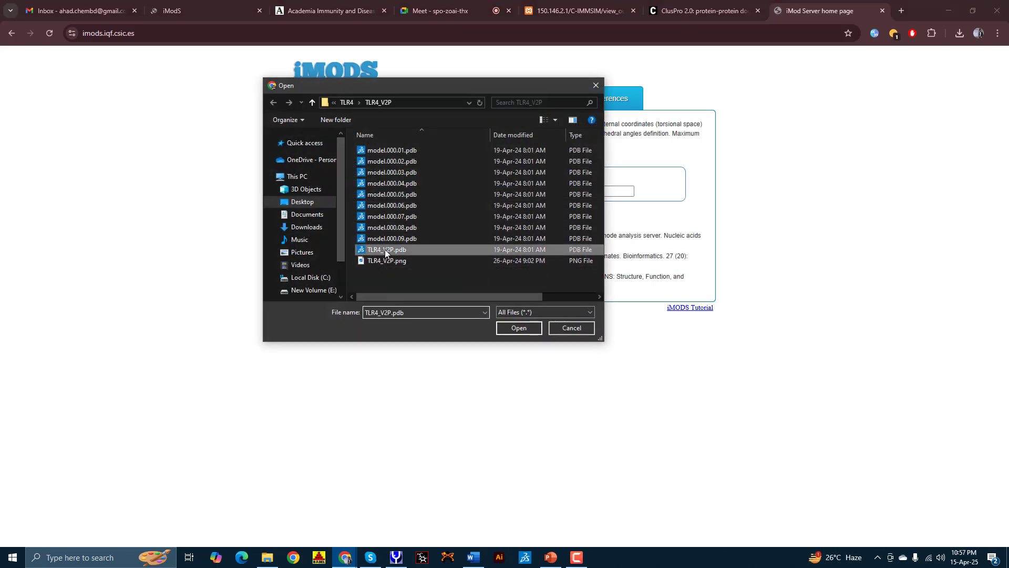
pyautogui.click(373, 153)
pyautogui.doubleClick(373, 153)
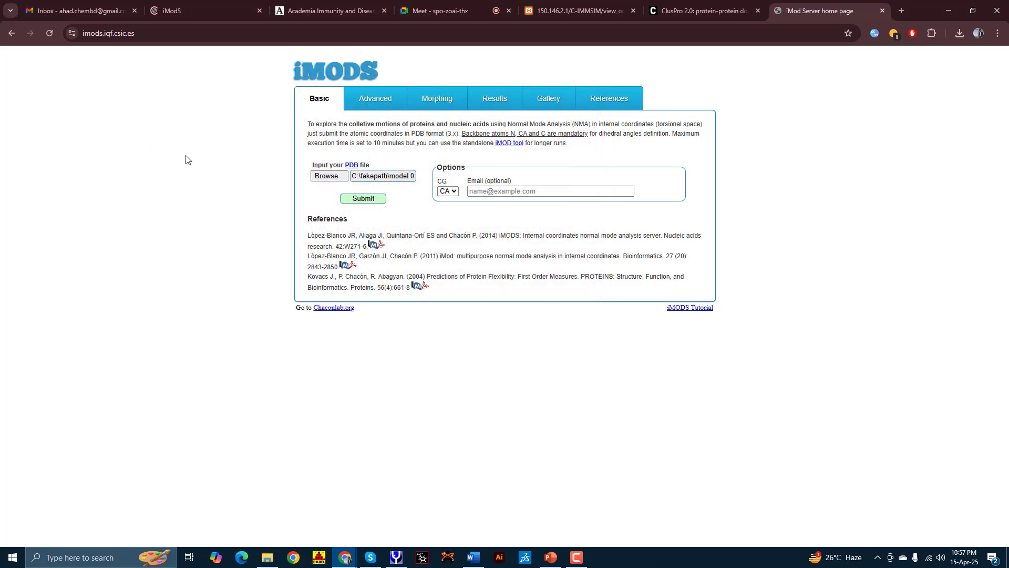
# Step: Submit the normal-mode analysis job and copy its new job ID
pyautogui.click(375, 198)
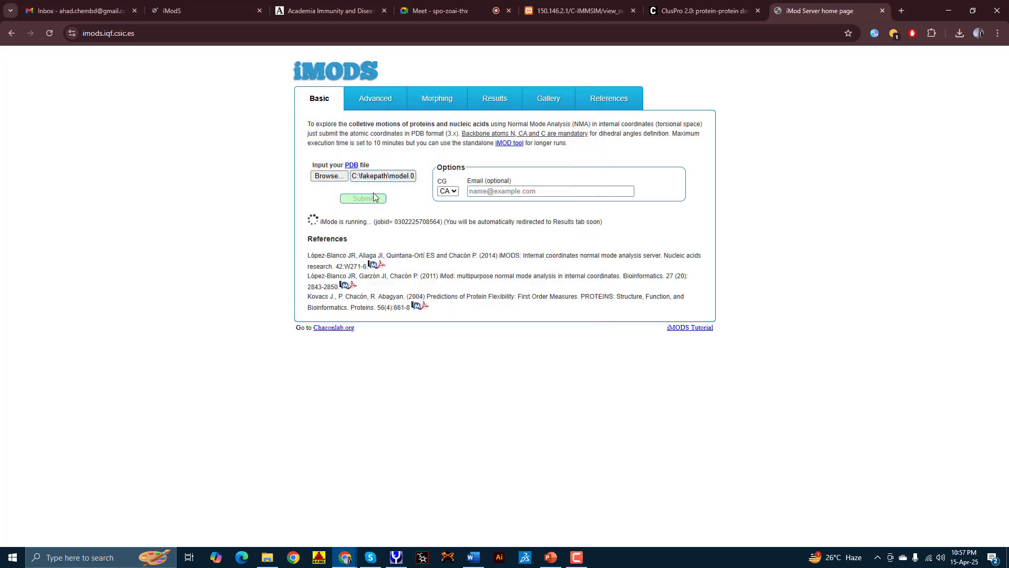
pyautogui.doubleClick(420, 222)
pyautogui.rightClick(421, 222)
pyautogui.click(437, 231)
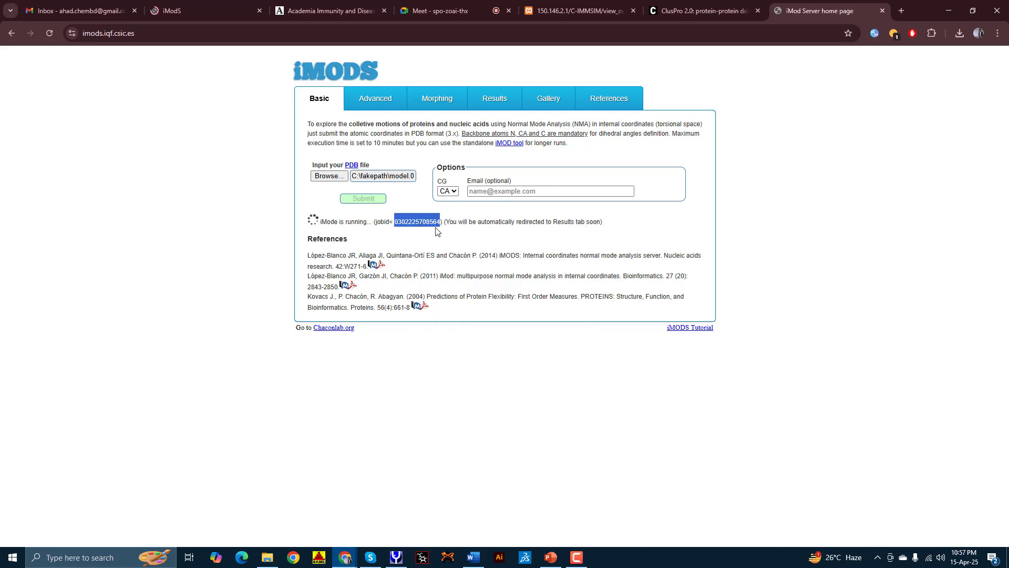
# Step: Check the new job's running page and scroll through its results
pyautogui.click(159, 10)
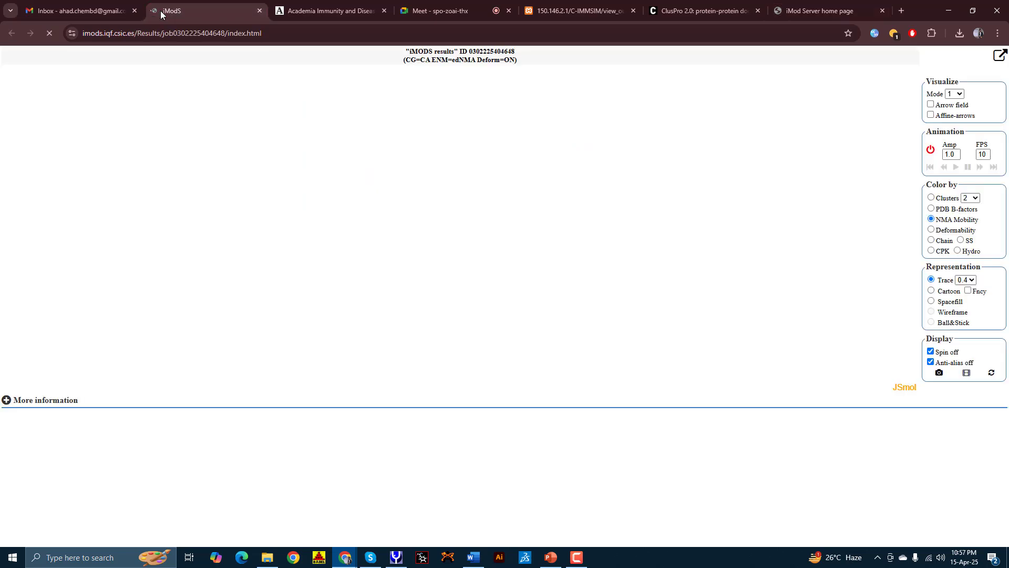
pyautogui.click(820, 11)
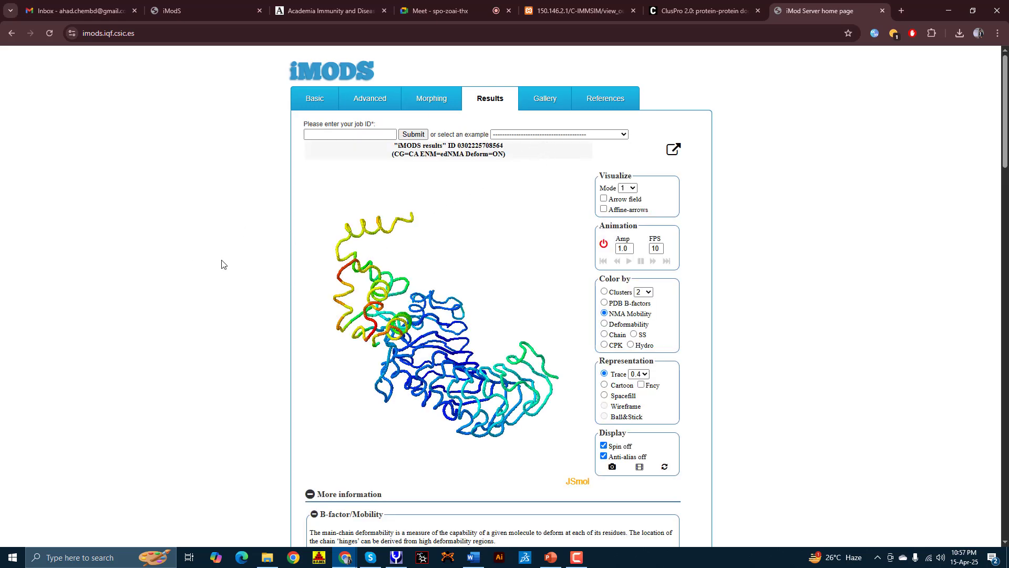
pyautogui.scroll(-4, 162, 311)
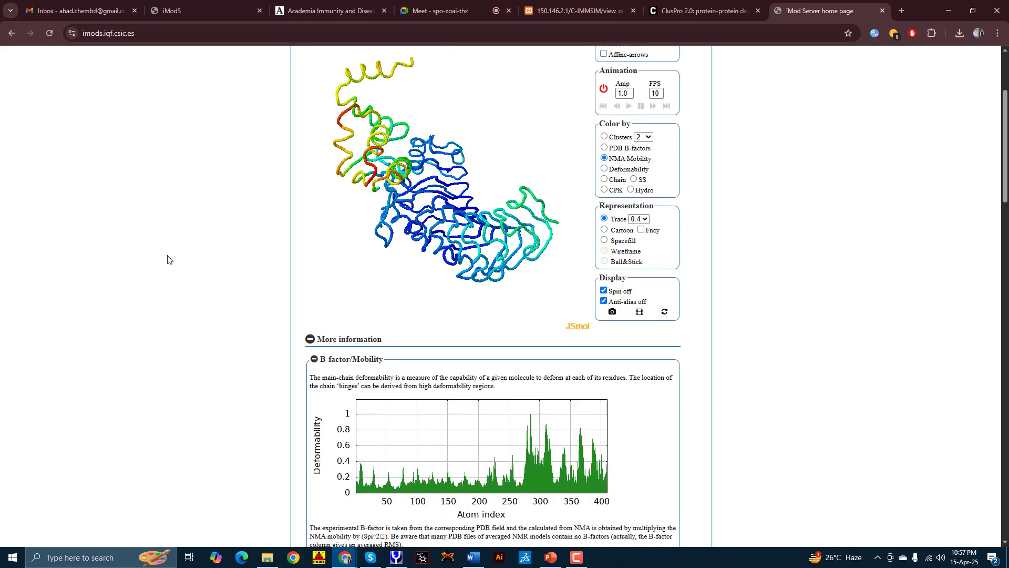
# Step: On the earlier results page, expand More information to reveal the deformability and B-factor charts
pyautogui.click(179, 11)
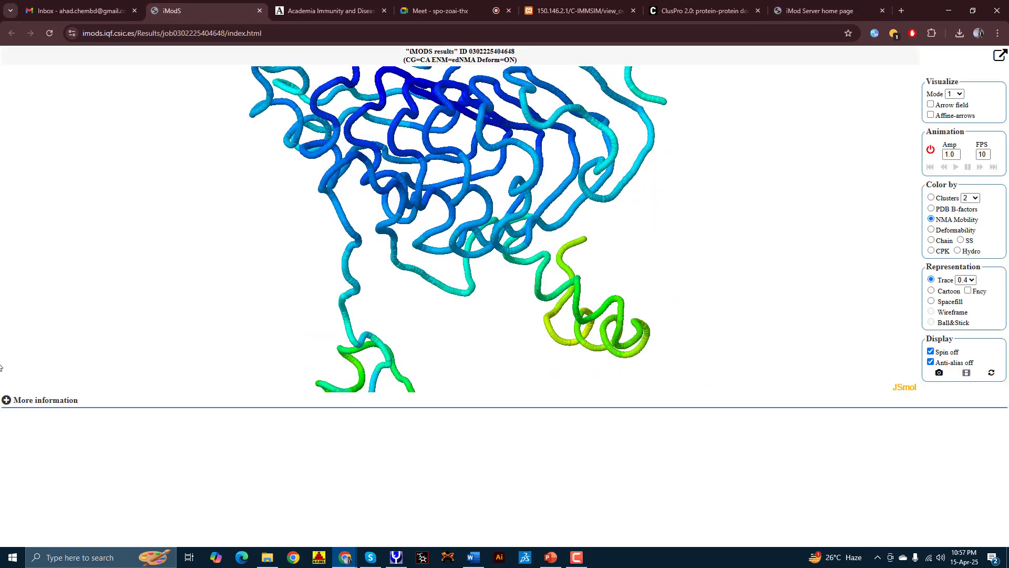
pyautogui.click(6, 400)
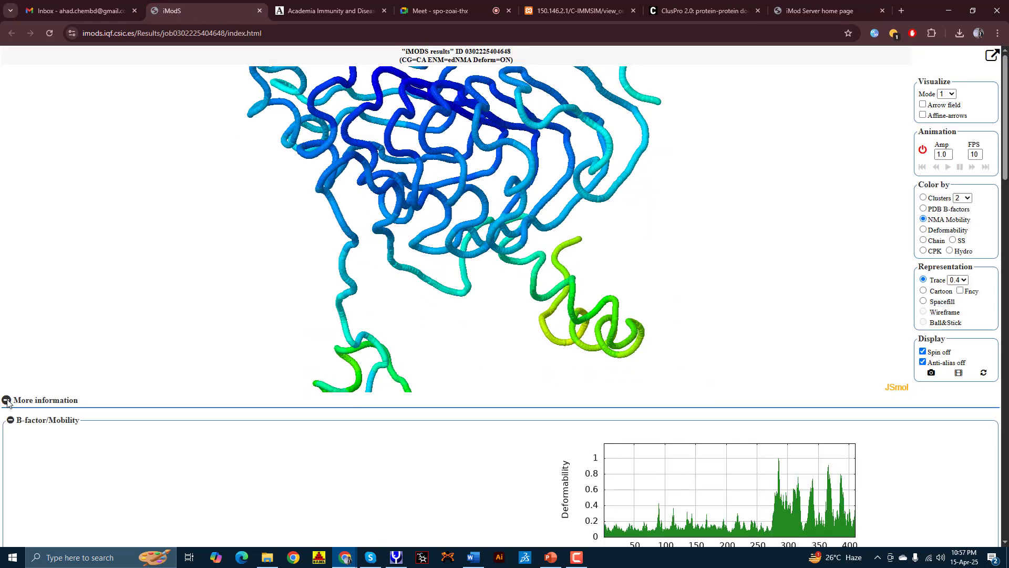
pyautogui.scroll(-4, 8, 402)
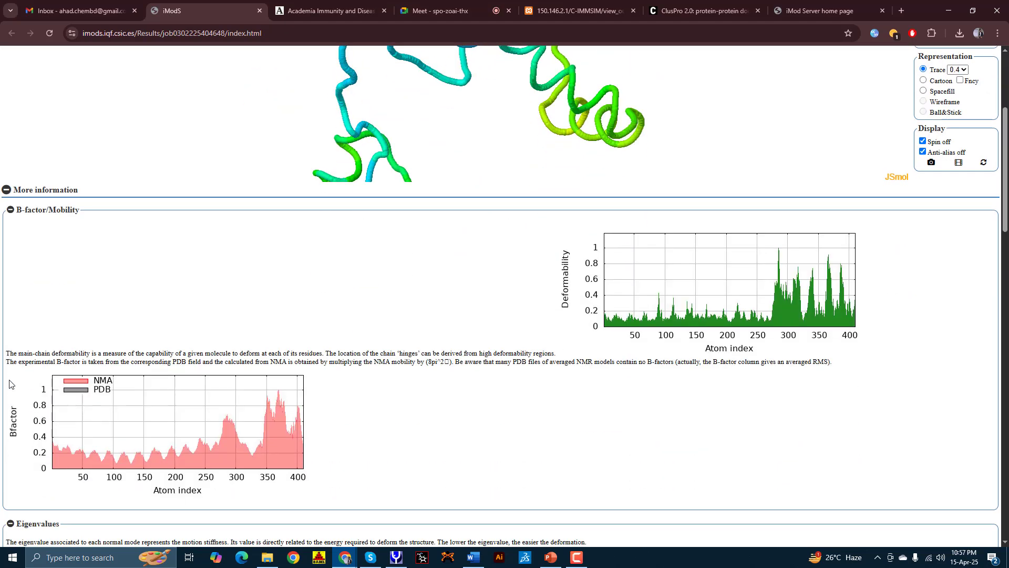
pyautogui.click(7, 191)
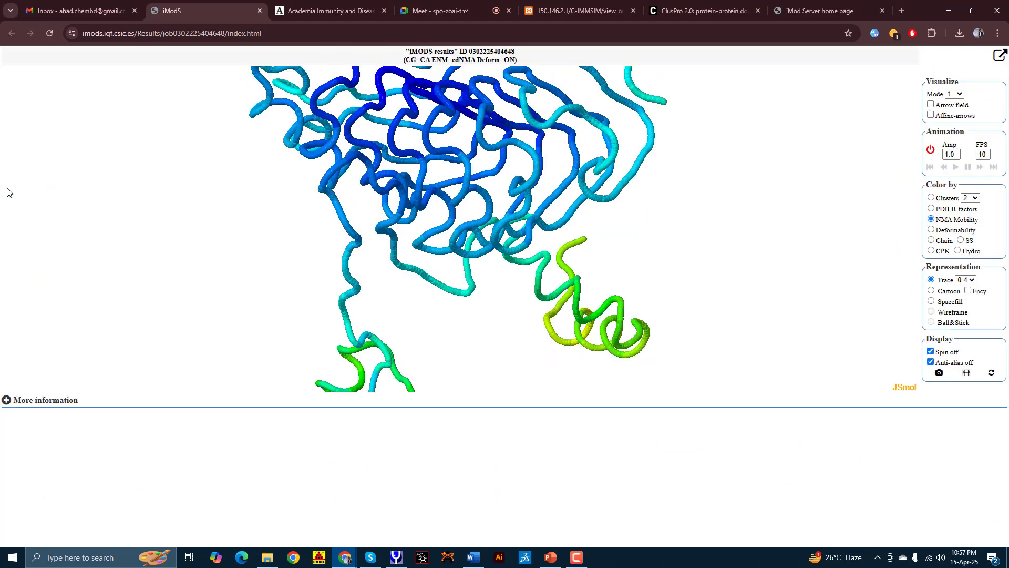
pyautogui.click(6, 400)
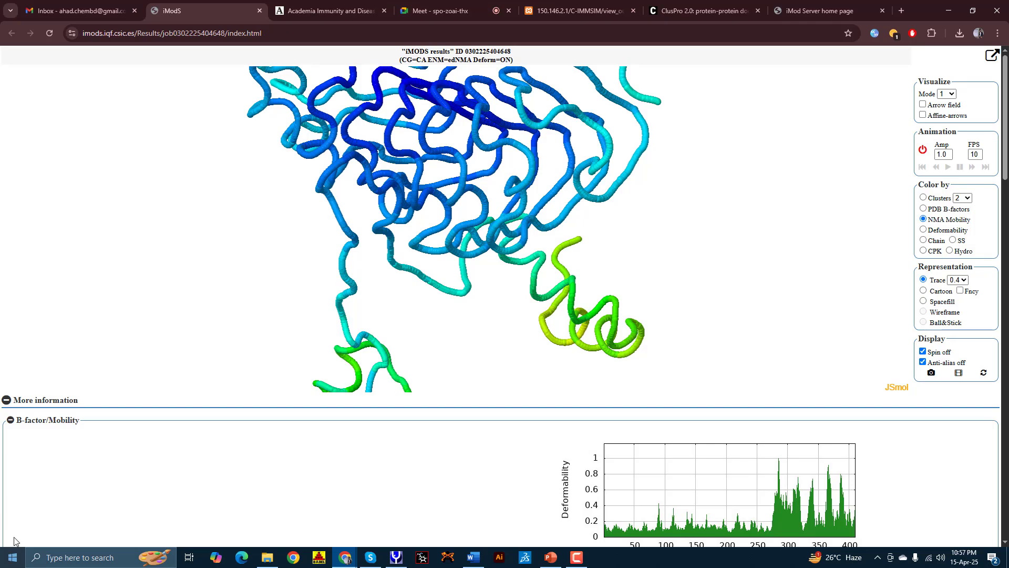
pyautogui.scroll(-3, 857, 275)
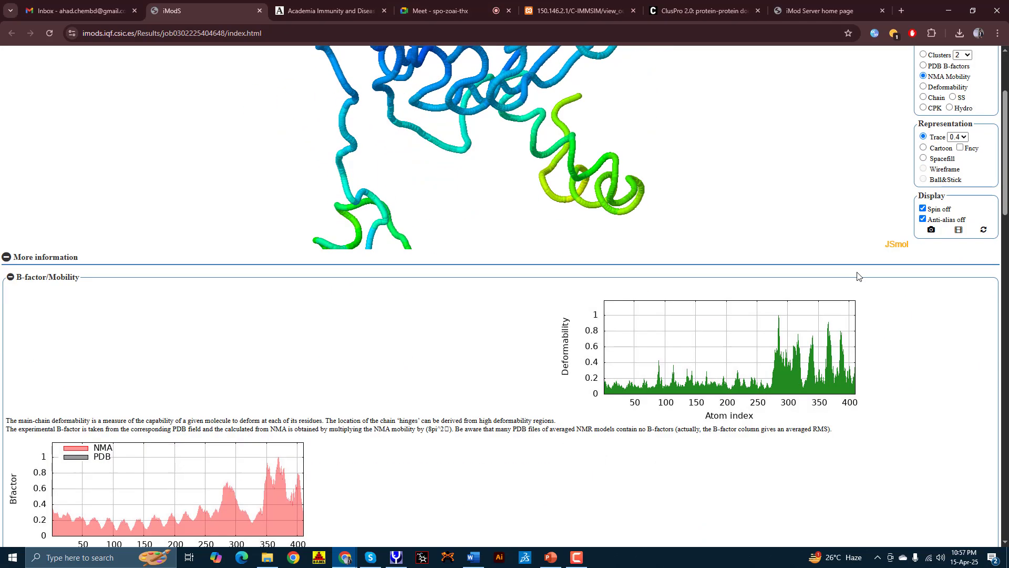
pyautogui.scroll(3, 853, 247)
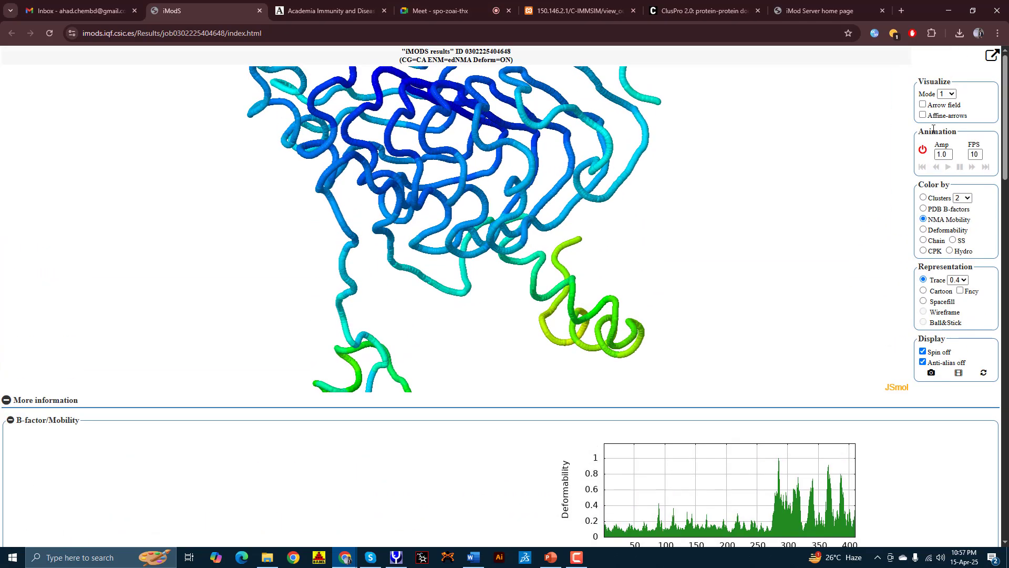
# Step: Keep normal mode 1 and colour the structure by NMA mobility after trying PDB B-factors
pyautogui.click(951, 95)
pyautogui.click(951, 96)
pyautogui.click(923, 209)
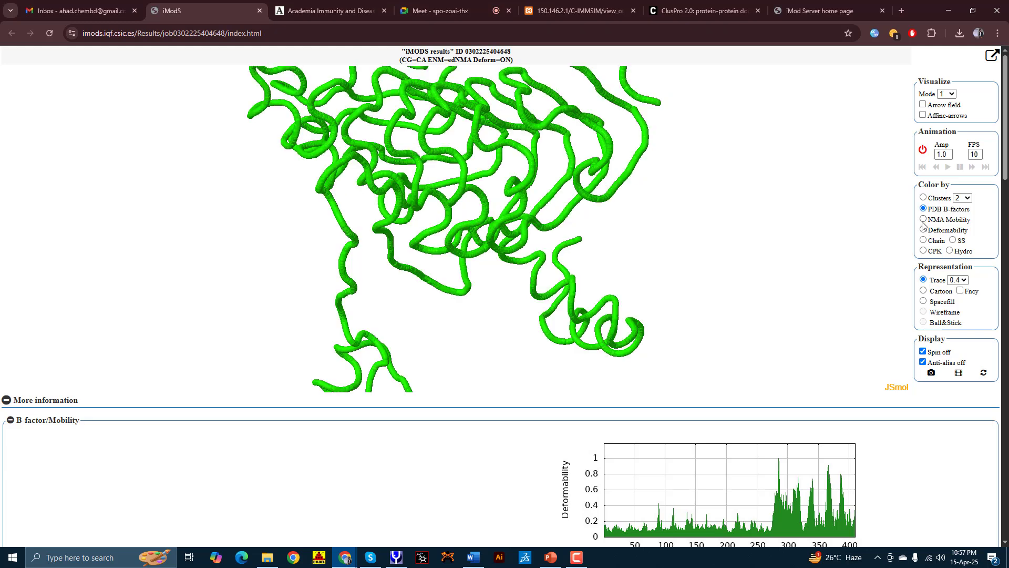
pyautogui.click(923, 219)
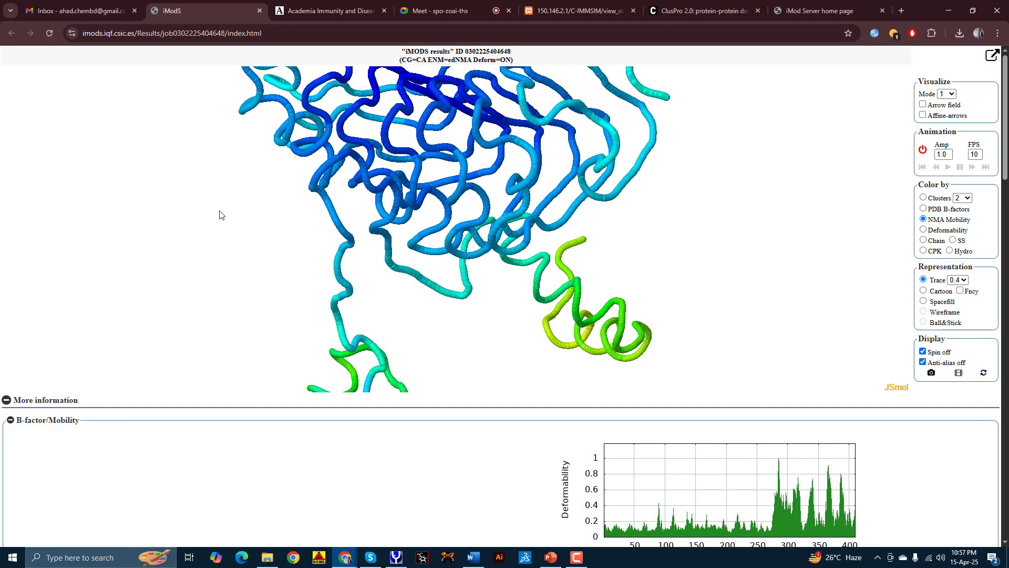
pyautogui.scroll(-5, 214, 180)
pyautogui.scroll(3, 221, 194)
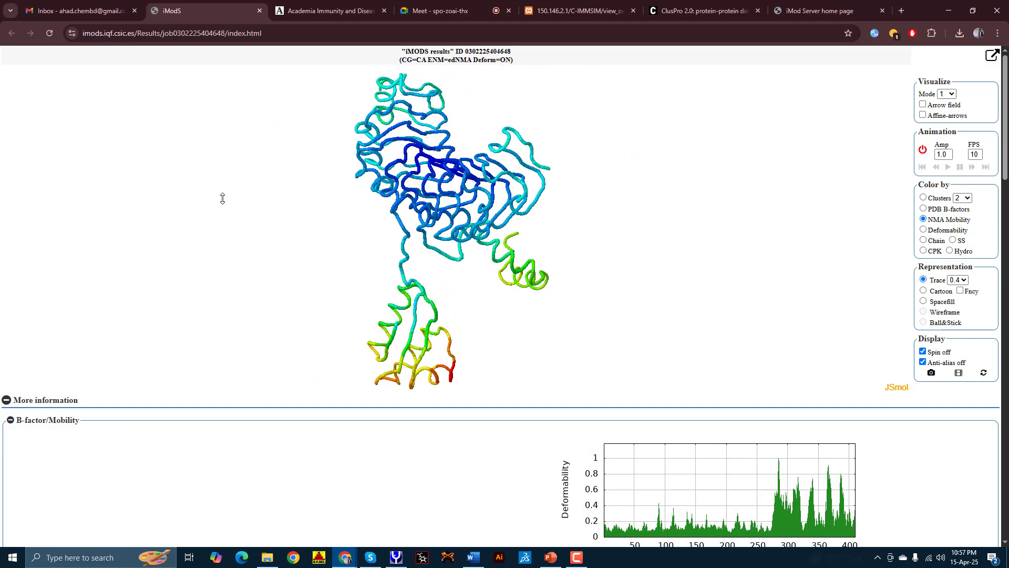
pyautogui.scroll(2, 225, 195)
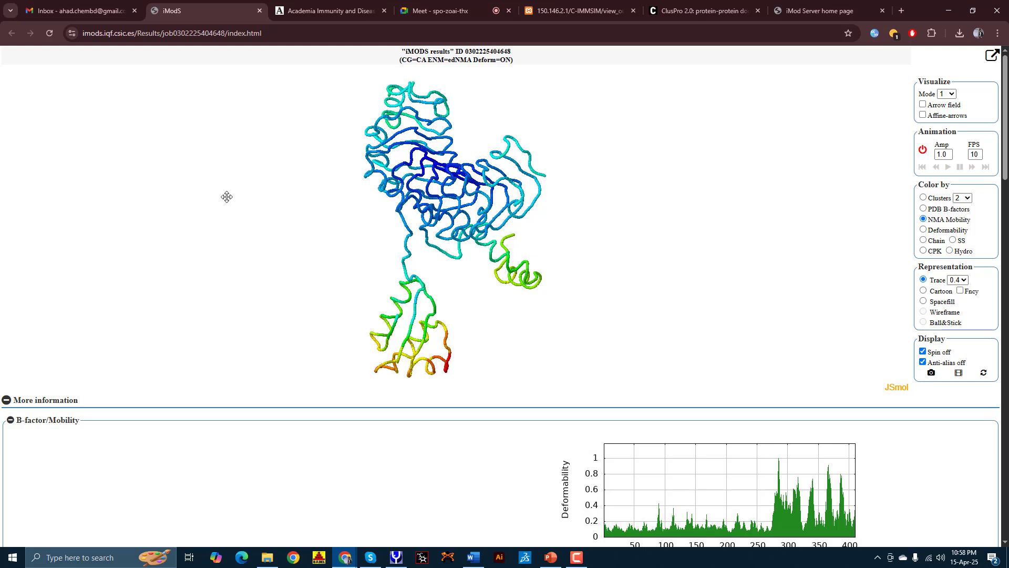
pyautogui.scroll(1, 226, 197)
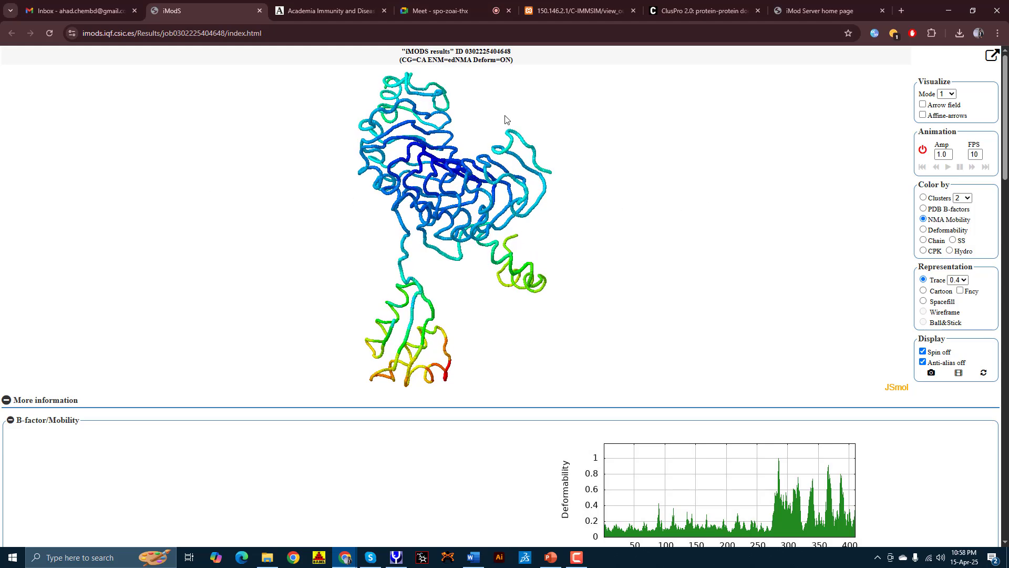
# Step: Rotate the molecule to a new view and save a snapshot as jmol.png
pyautogui.moveTo(616, 188); pyautogui.dragTo(229, 235)
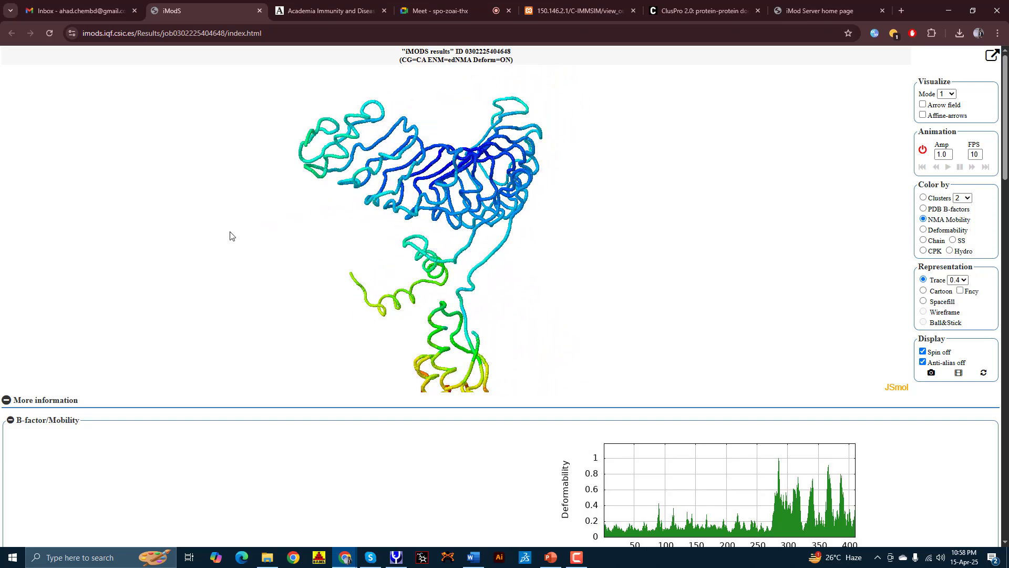
pyautogui.moveTo(705, 214); pyautogui.dragTo(319, 150)
pyautogui.moveTo(540, 277); pyautogui.dragTo(635, 285)
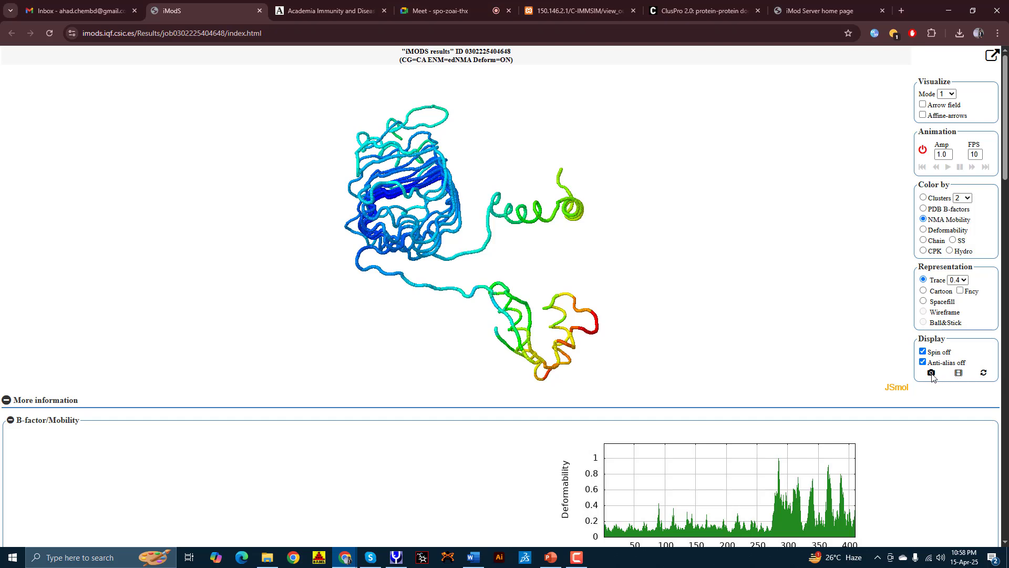
pyautogui.click(928, 373)
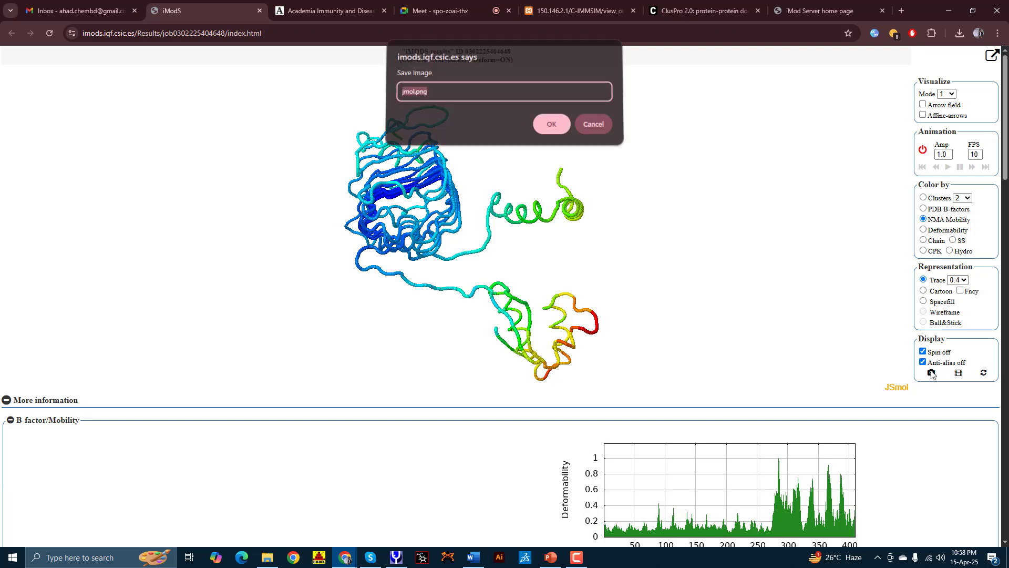
pyautogui.click(553, 130)
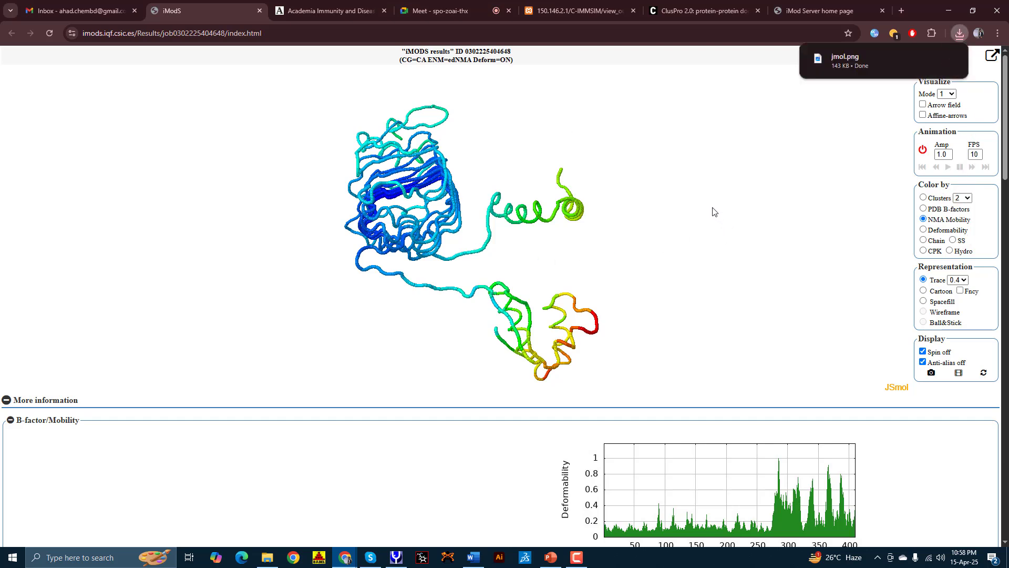
# Step: View the downloaded jmol.png, close it and scroll down to the Eigenvalues plot
pyautogui.click(833, 61)
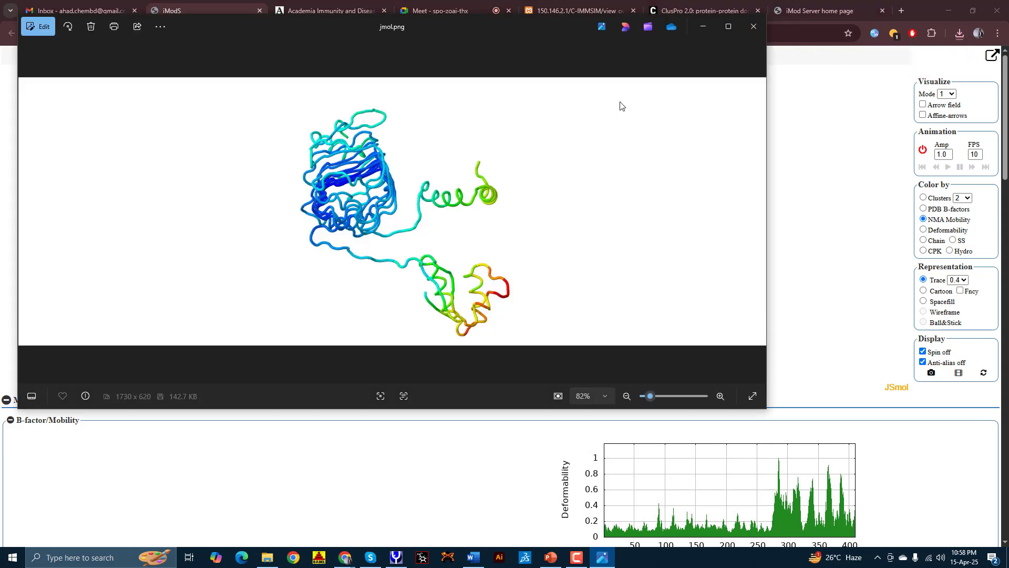
pyautogui.click(747, 32)
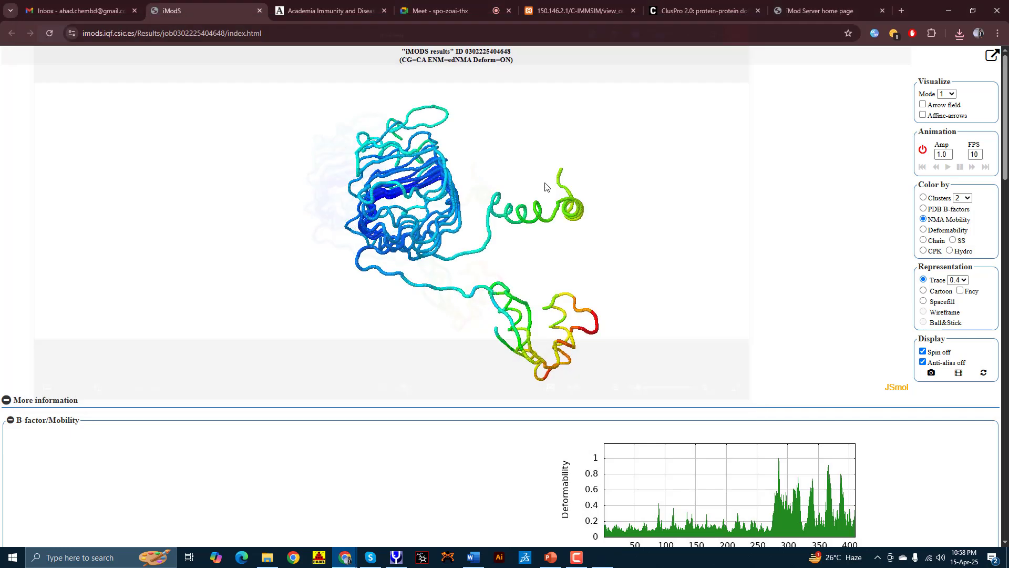
pyautogui.scroll(-6, 25, 413)
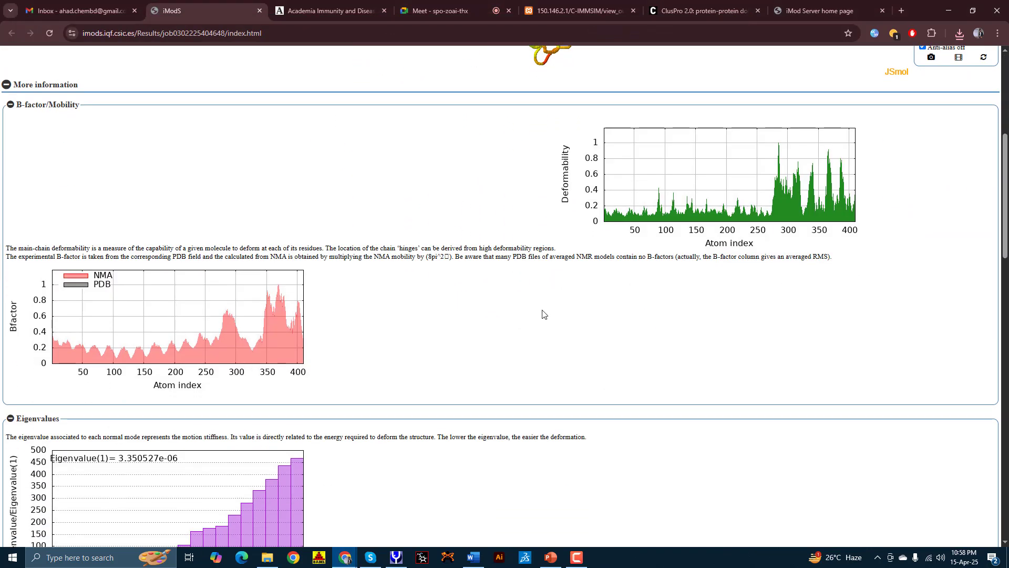
pyautogui.scroll(-1, 543, 314)
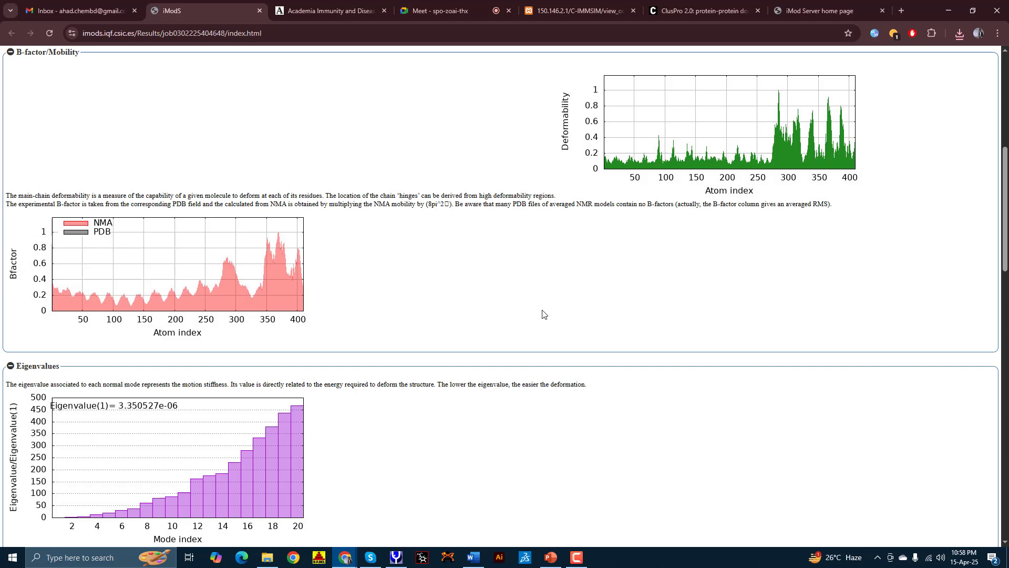
# Step: Show the home page's example molecule as a fancy cartoon coloured by NMA mobility
pyautogui.click(785, 3)
pyautogui.scroll(-4, 640, 299)
pyautogui.scroll(4, 521, 326)
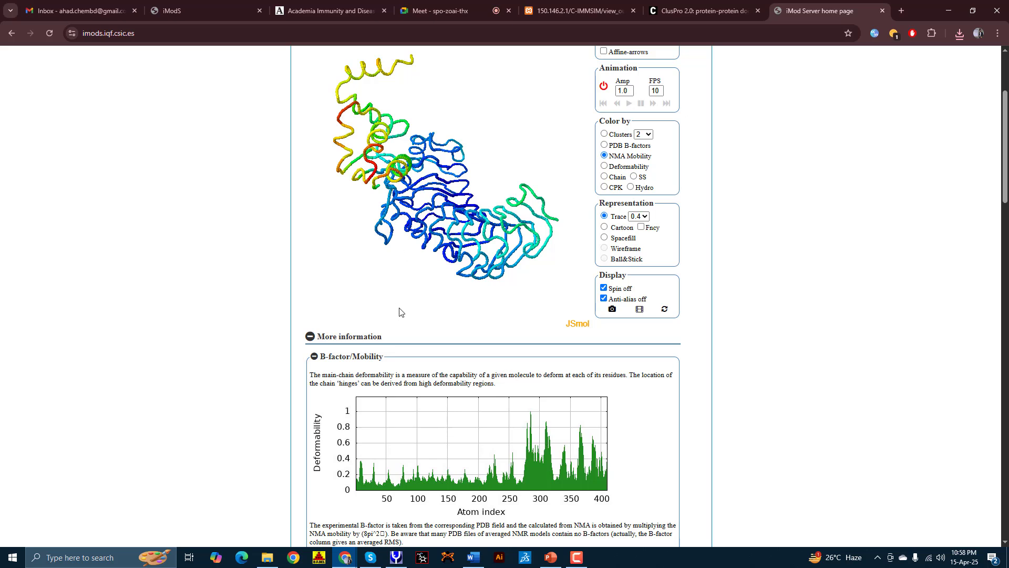
pyautogui.scroll(-1, 442, 329)
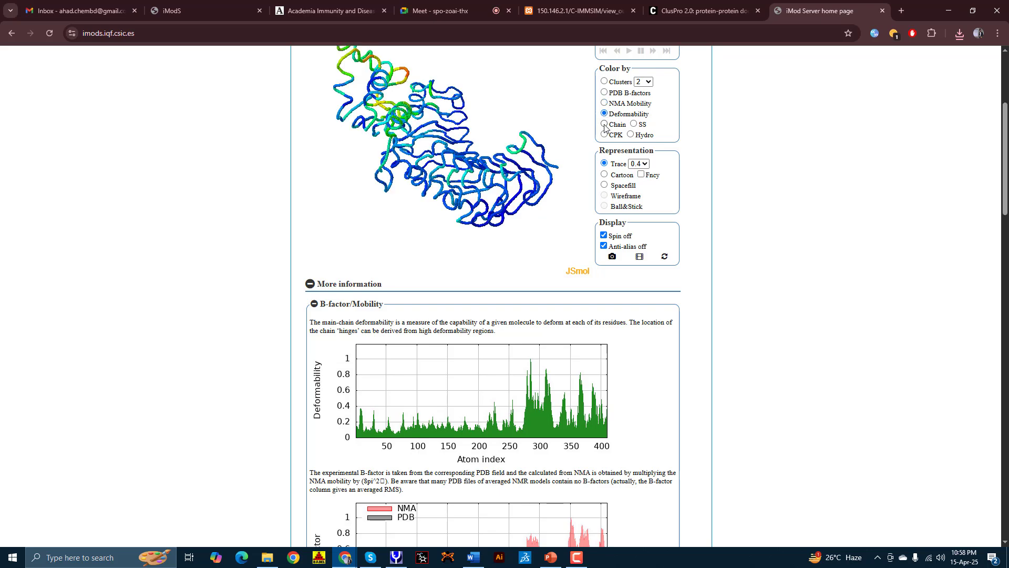
pyautogui.click(605, 103)
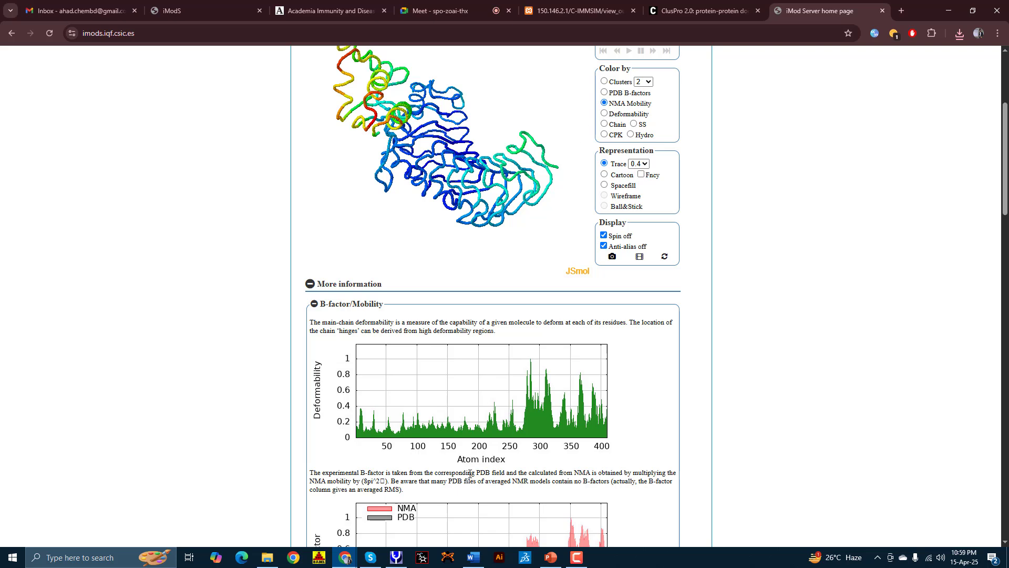
pyautogui.click(606, 176)
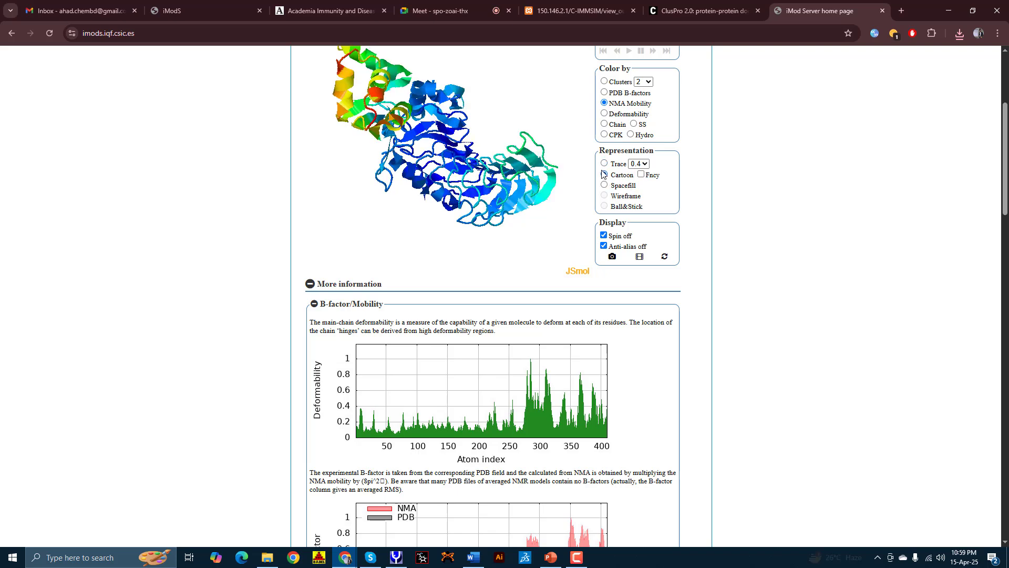
pyautogui.click(642, 176)
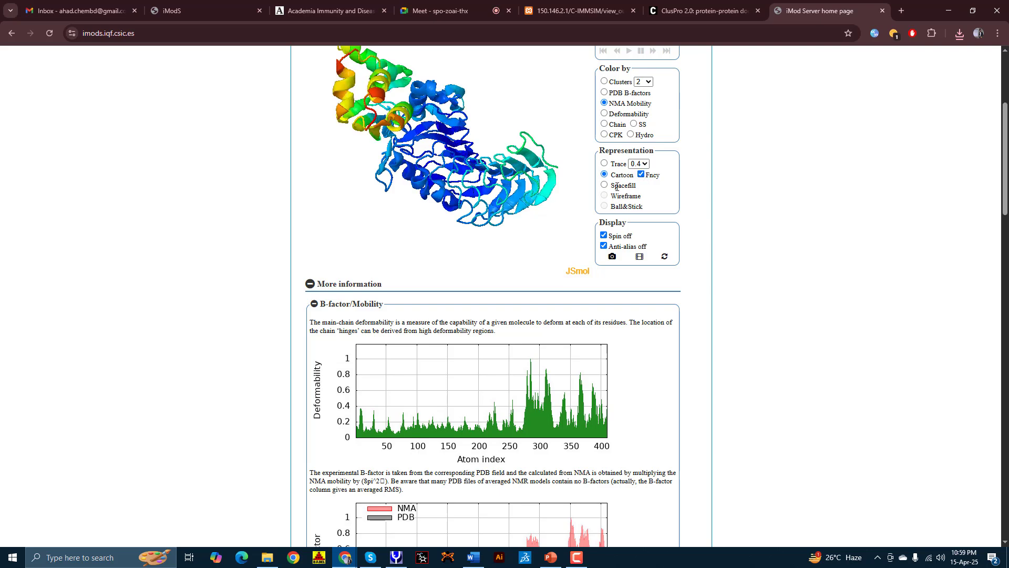
# Step: Rotate and enlarge the cartoon, then return to the iModS job results
pyautogui.moveTo(512, 134); pyautogui.dragTo(450, 152)
pyautogui.scroll(-3, 450, 153)
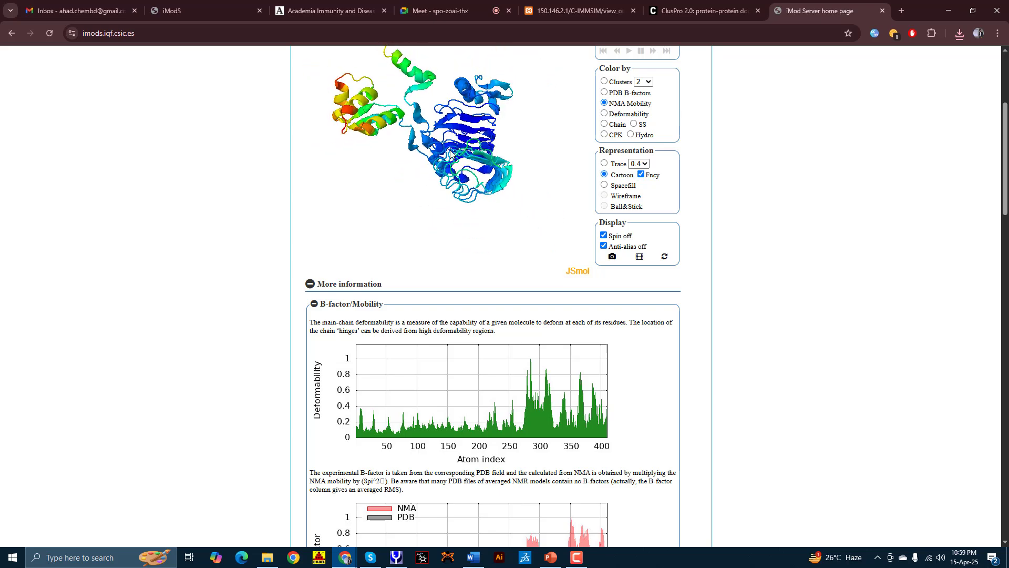
pyautogui.scroll(3, 439, 113)
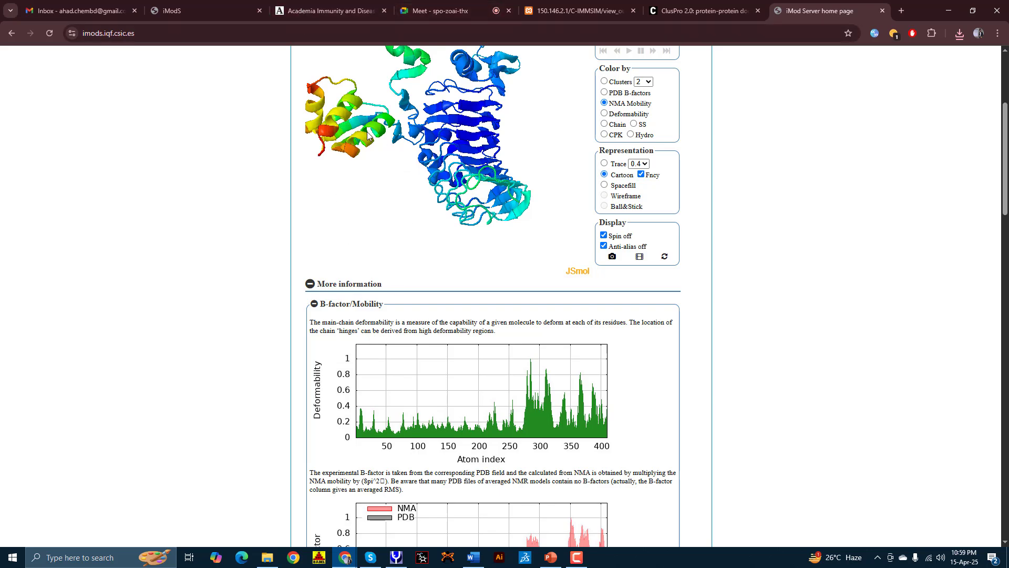
pyautogui.click(205, 10)
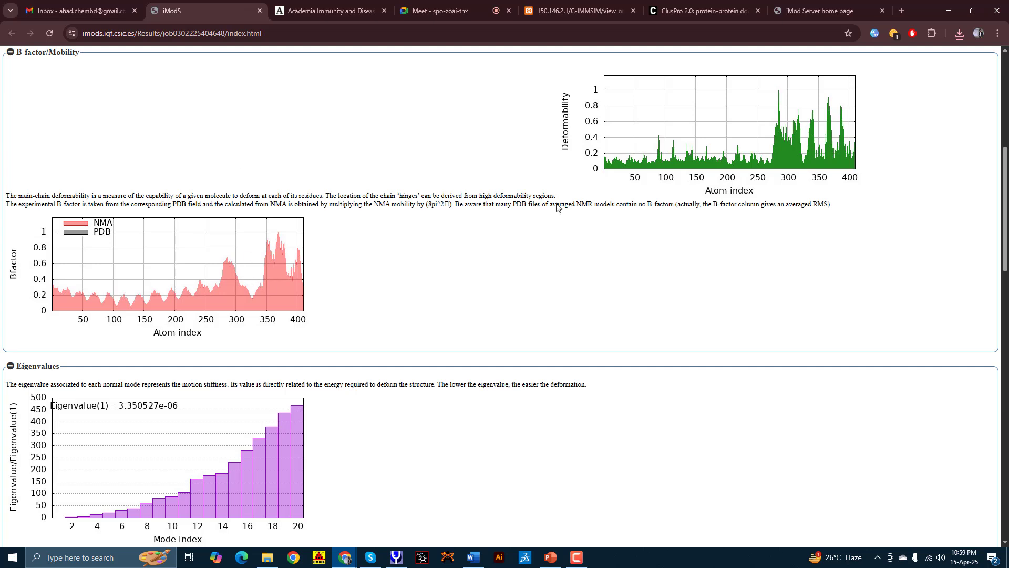
# Step: Scroll past the Eigenvalues chart down to the Variance chart and Covariance map
pyautogui.scroll(1, 570, 181)
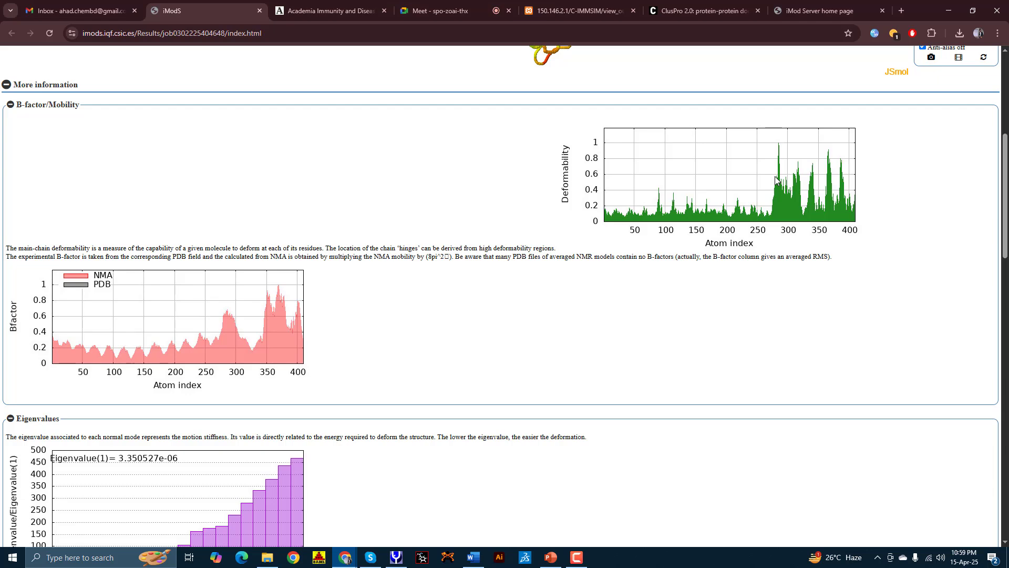
pyautogui.scroll(-3, 552, 405)
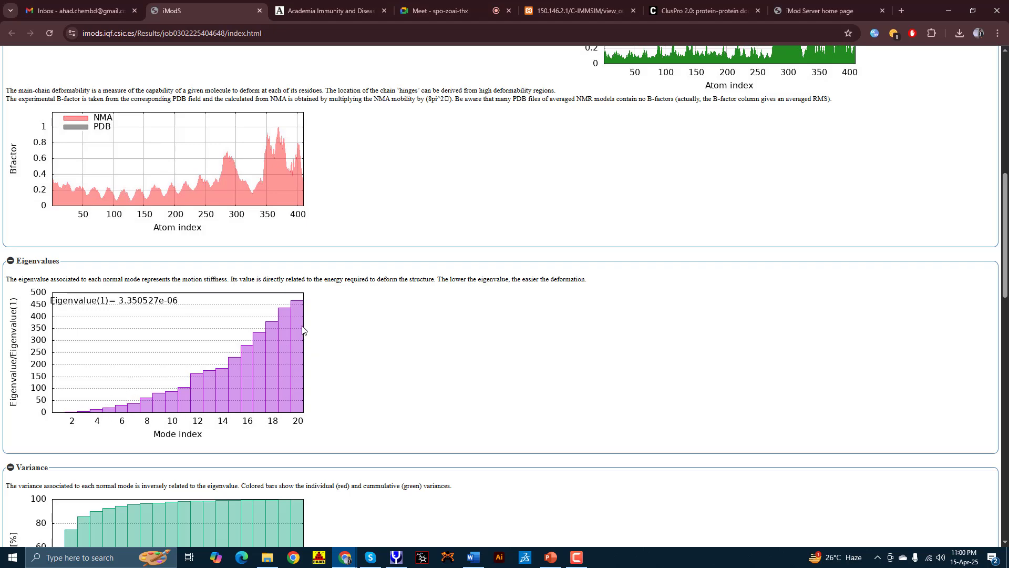
pyautogui.scroll(-8, 227, 394)
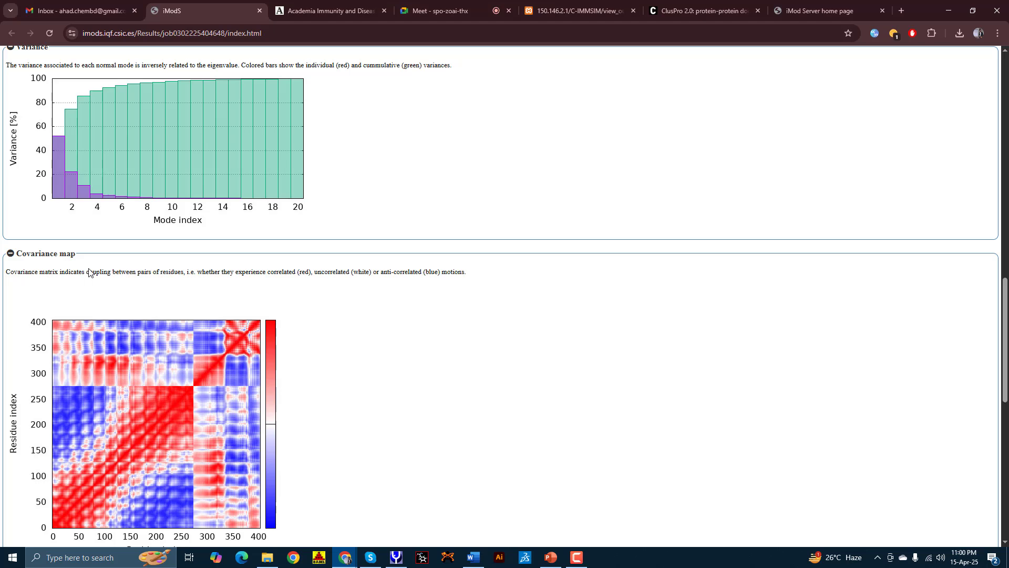
# Step: Highlight the correlated-motions and Cα Cartesian phrases in the covariance map description
pyautogui.scroll(-2, 89, 273)
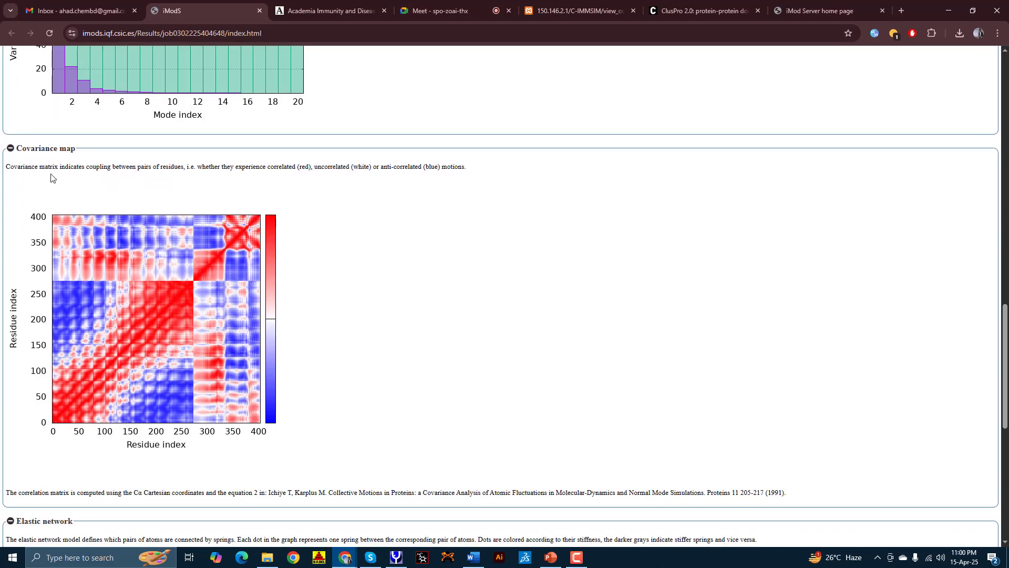
pyautogui.scroll(-1, 49, 184)
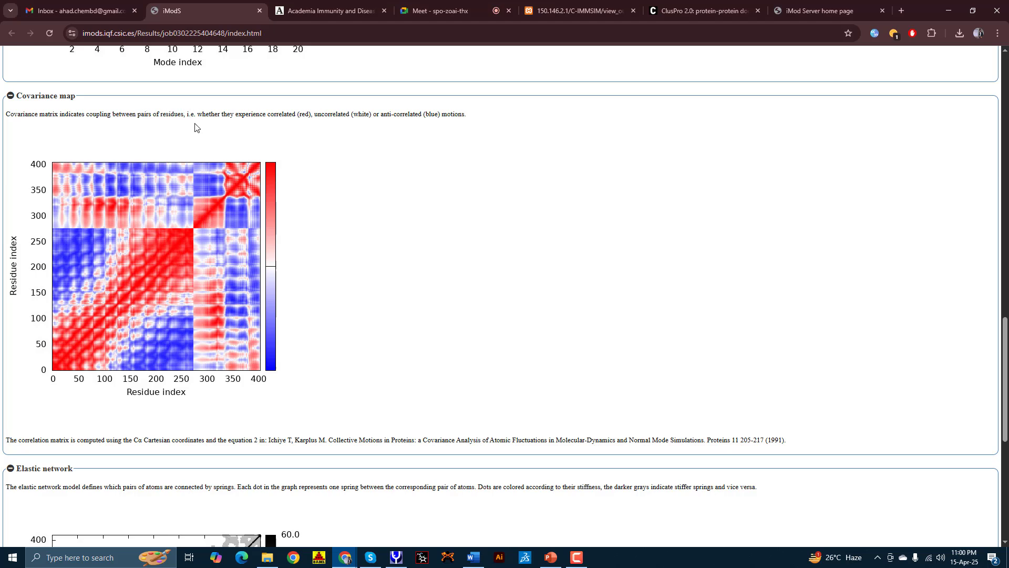
pyautogui.moveTo(198, 115); pyautogui.dragTo(311, 114)
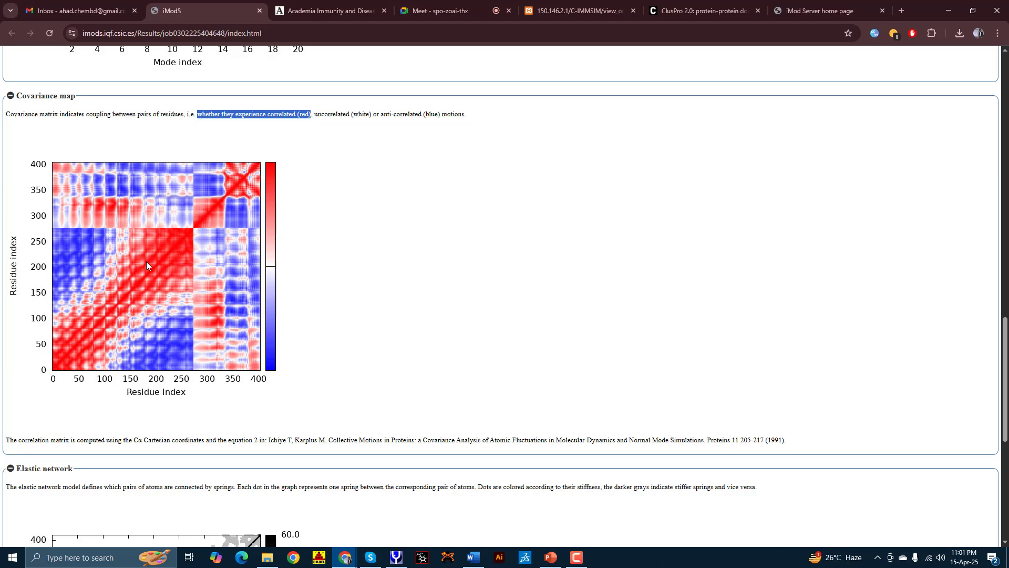
pyautogui.click(334, 114)
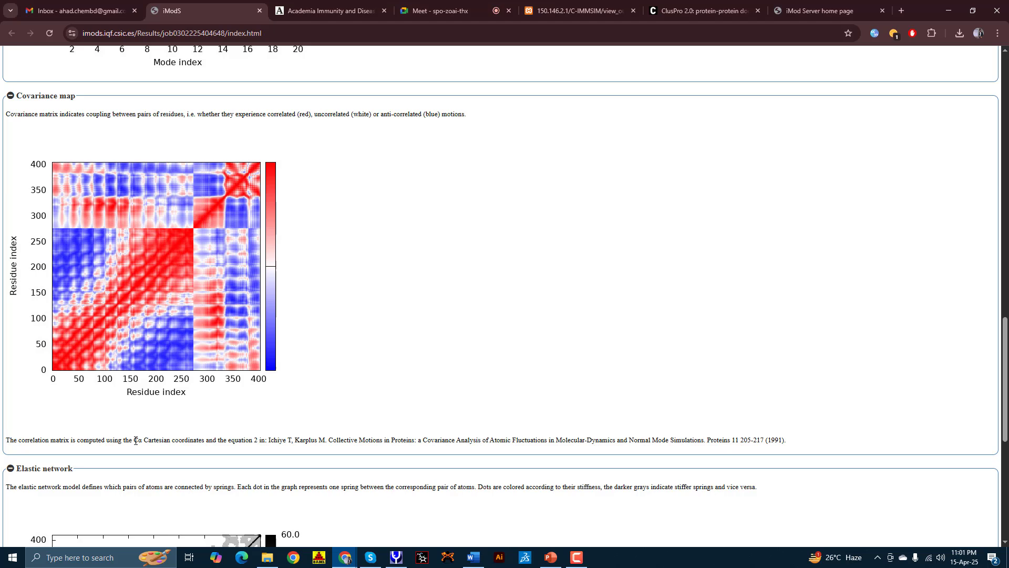
pyautogui.moveTo(135, 440); pyautogui.dragTo(180, 447)
pyautogui.click(185, 441)
# Step: Highlight the covariance method citation, then scroll down to the Elastic network plot
pyautogui.moveTo(261, 440); pyautogui.dragTo(839, 447)
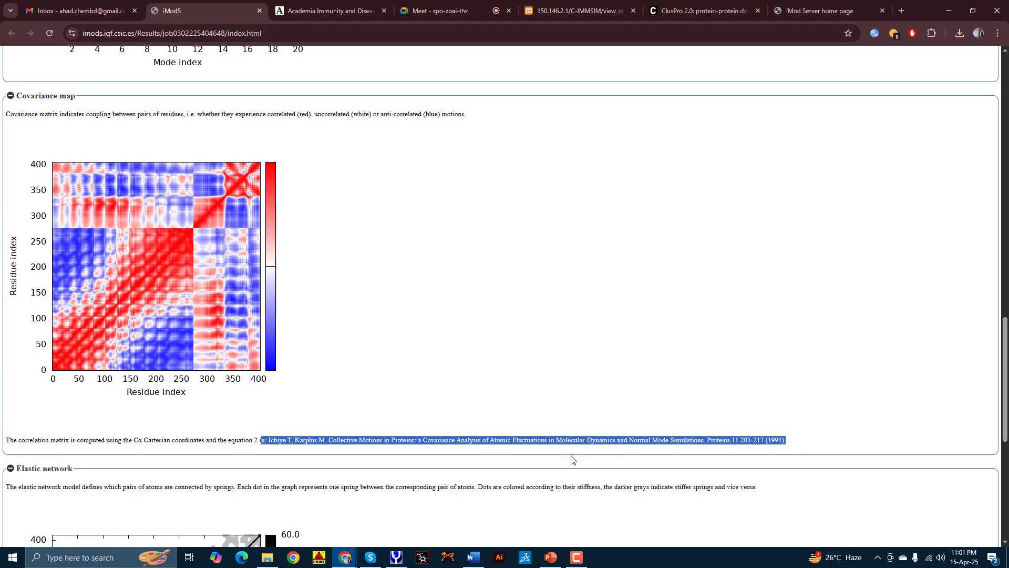
pyautogui.click(304, 437)
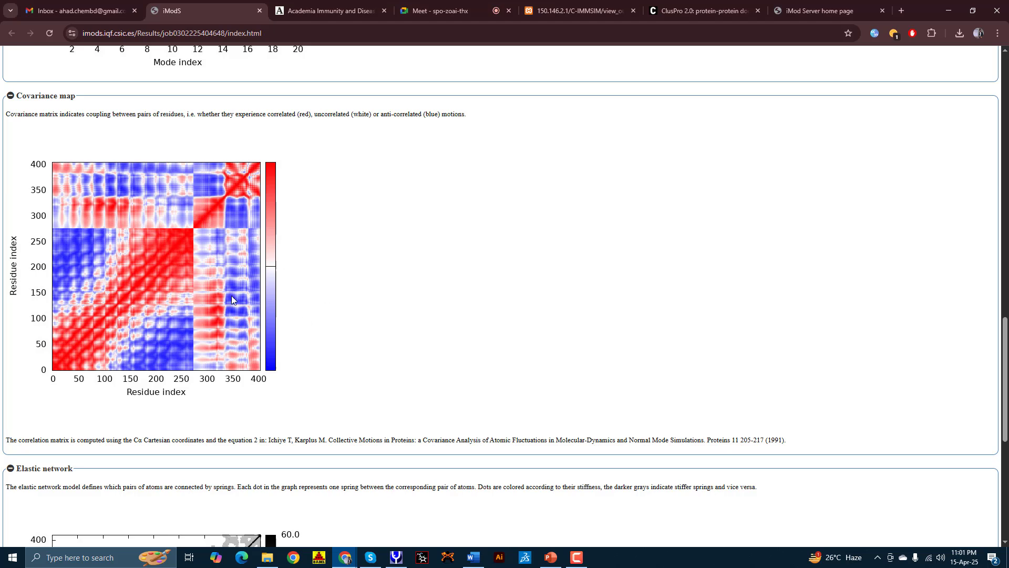
pyautogui.scroll(-2, 323, 326)
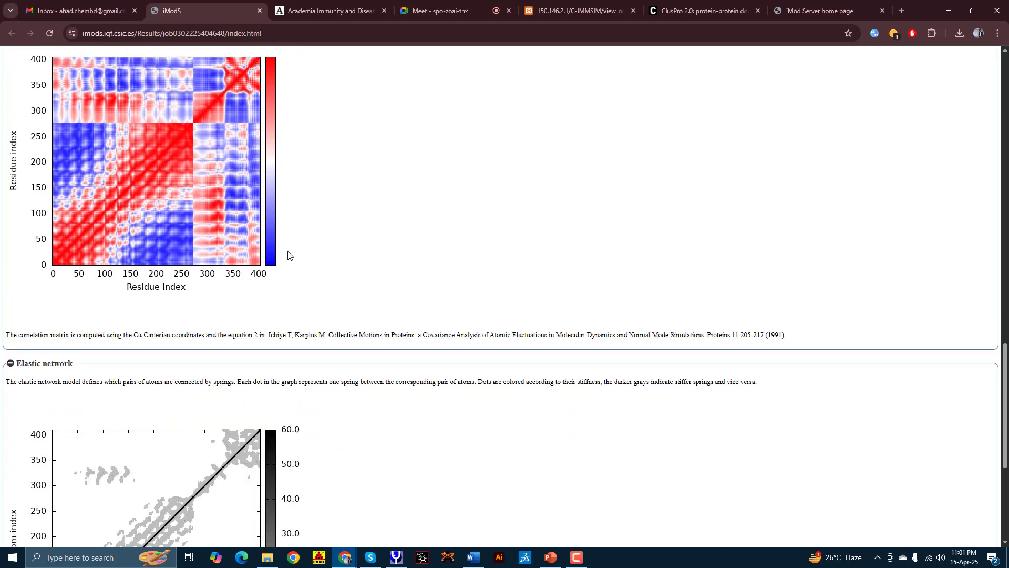
pyautogui.scroll(1, 287, 255)
pyautogui.scroll(-4, 295, 264)
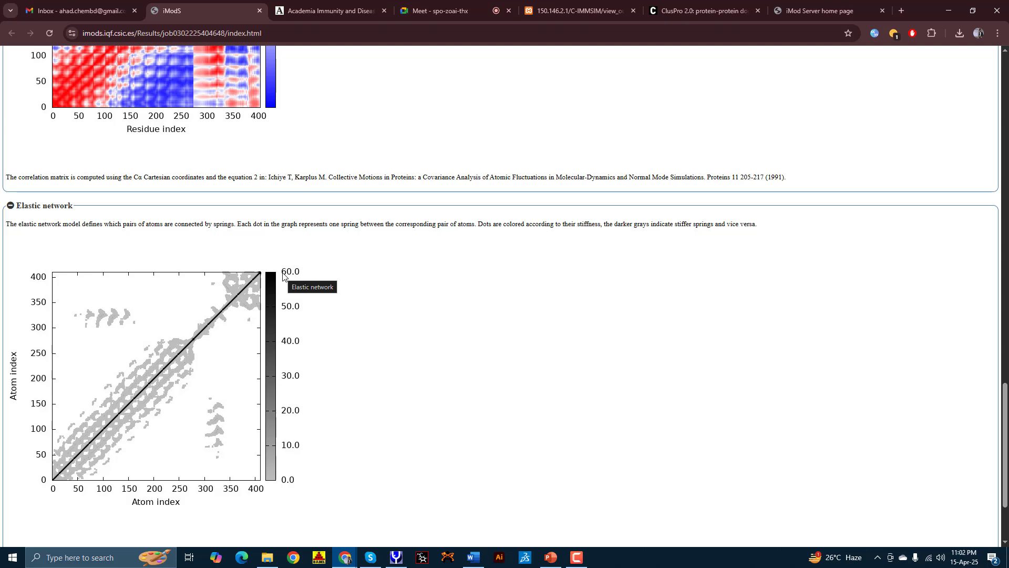
pyautogui.scroll(-1, 353, 255)
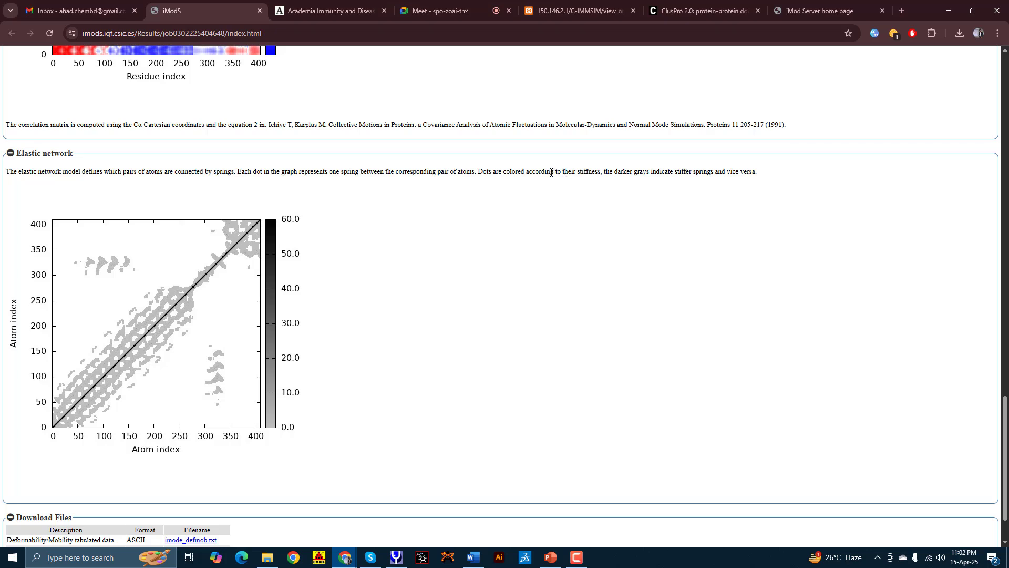
pyautogui.doubleClick(592, 173)
pyautogui.scroll(-1, 526, 242)
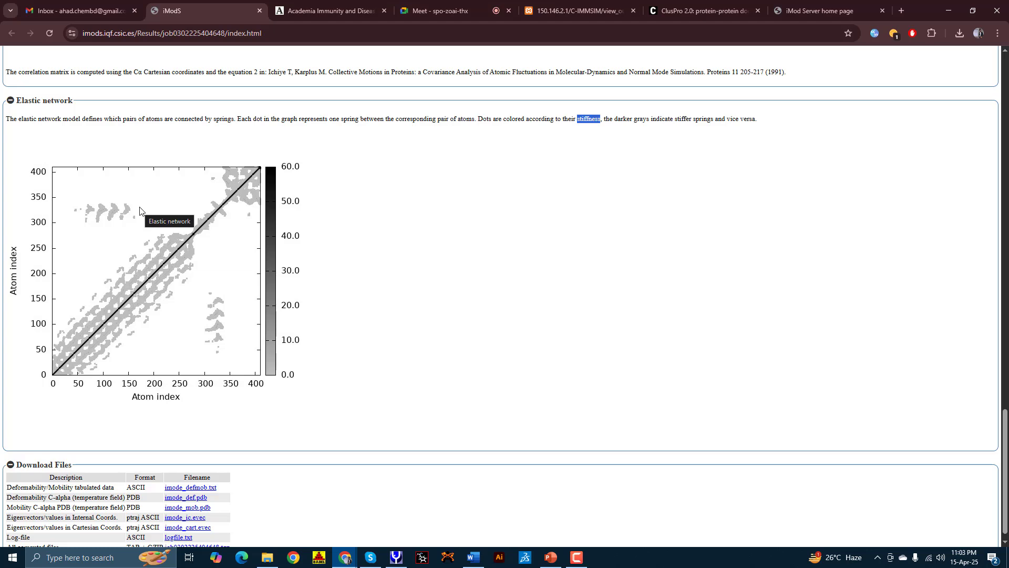
pyautogui.scroll(8, 140, 211)
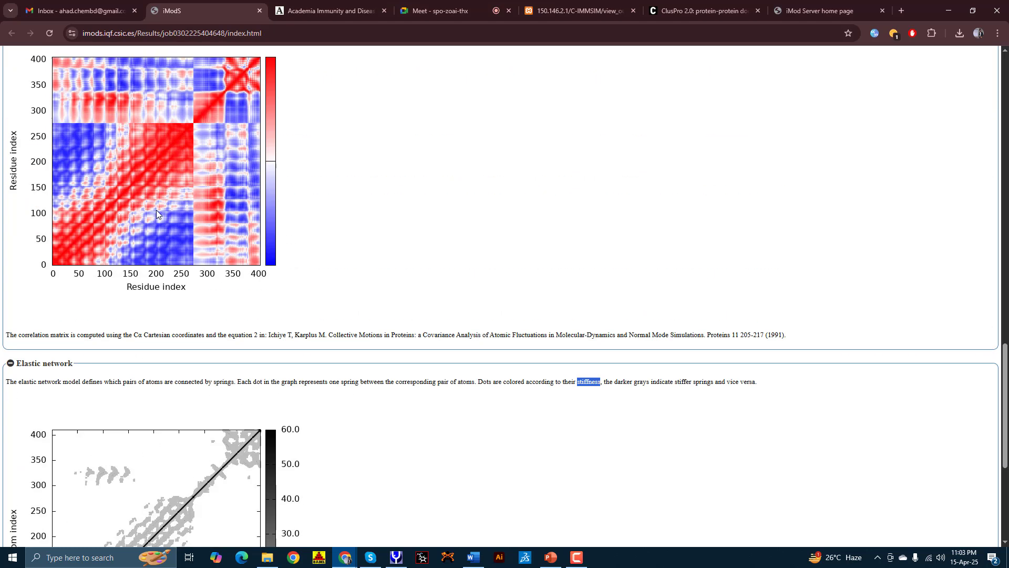
pyautogui.scroll(-1, 144, 297)
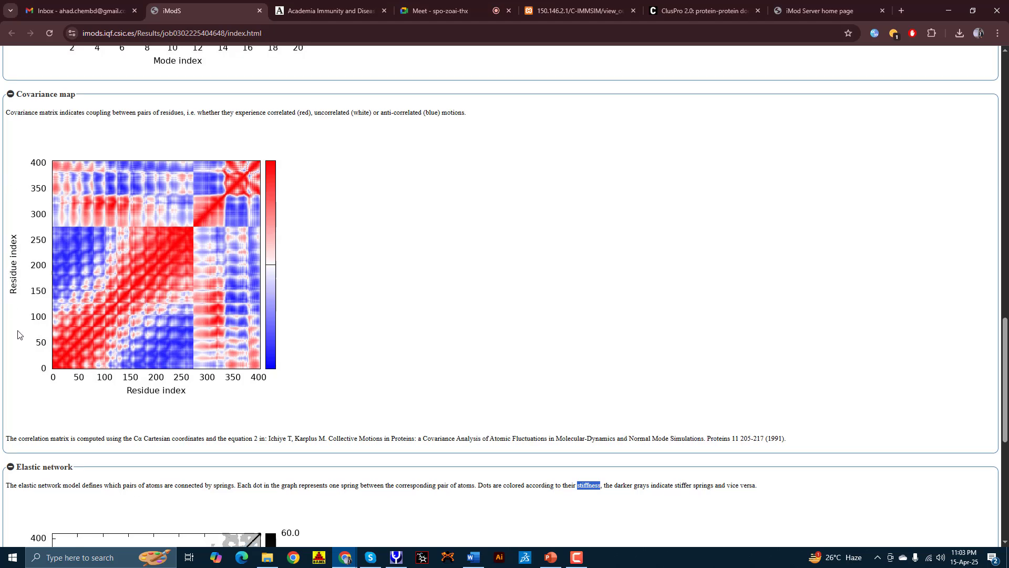
pyautogui.scroll(-5, 21, 333)
pyautogui.scroll(4, 78, 243)
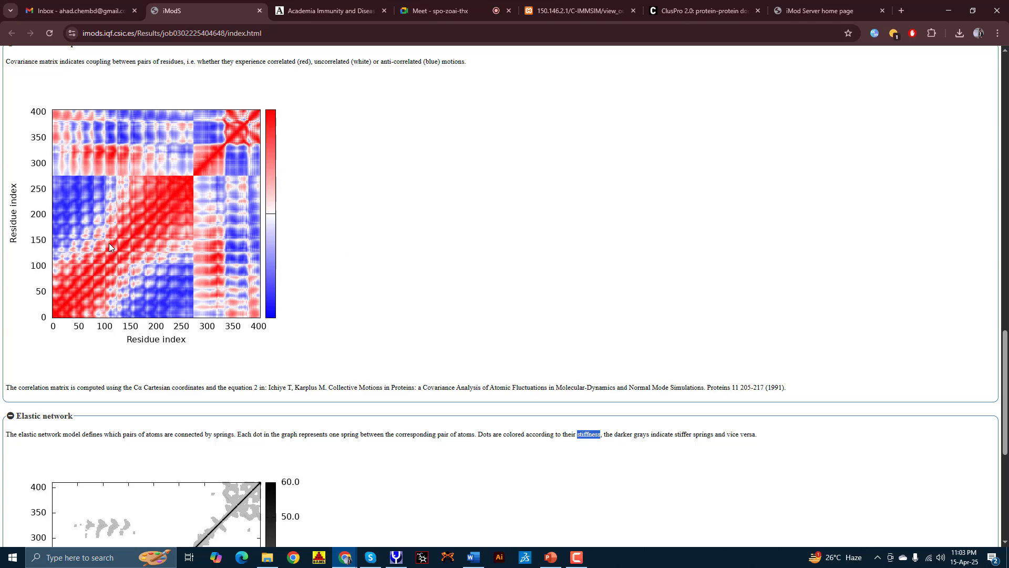
pyautogui.scroll(-5, 30, 194)
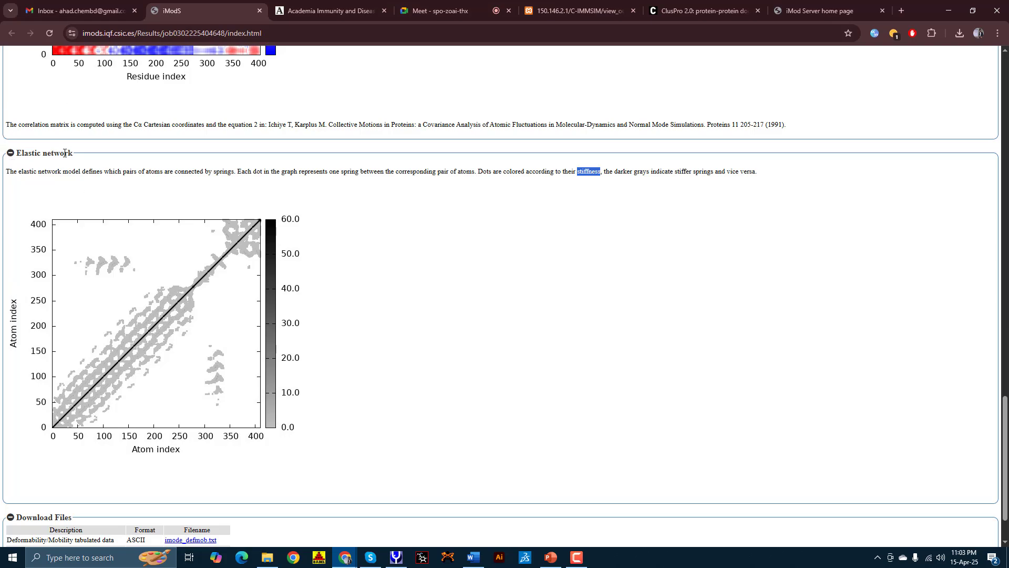
pyautogui.scroll(20, 111, 266)
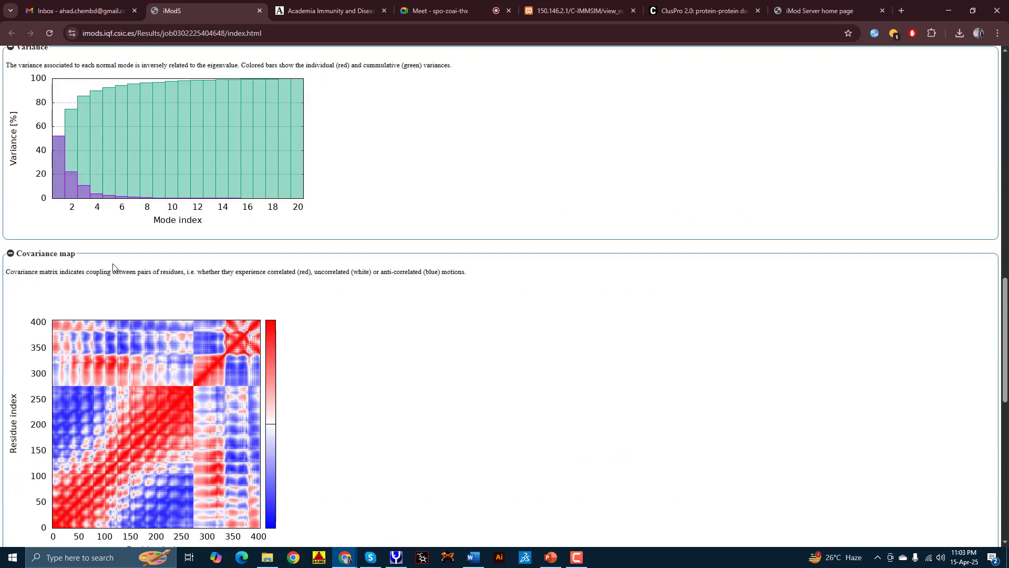
pyautogui.scroll(4, 489, 244)
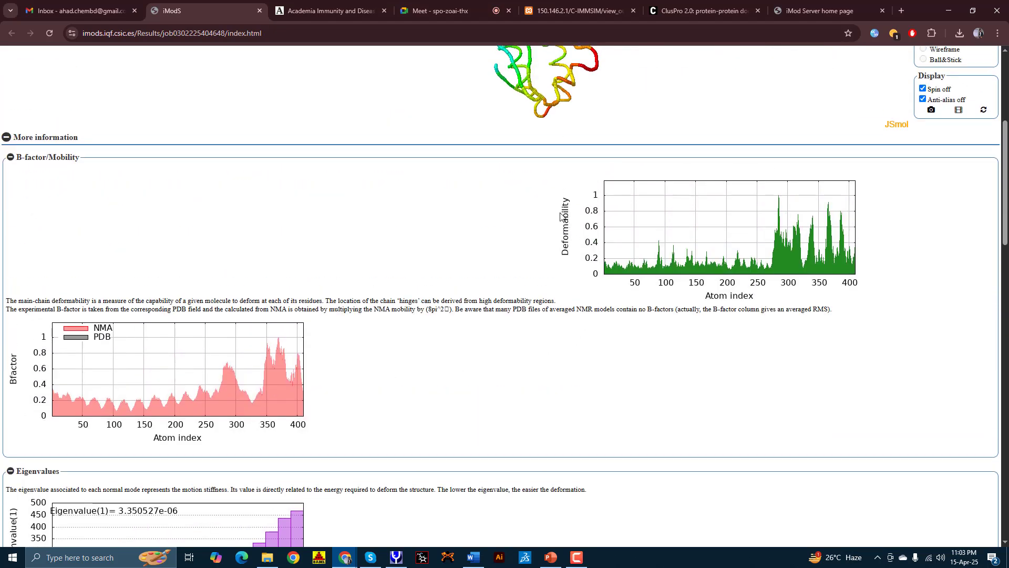
pyautogui.scroll(-4, 545, 376)
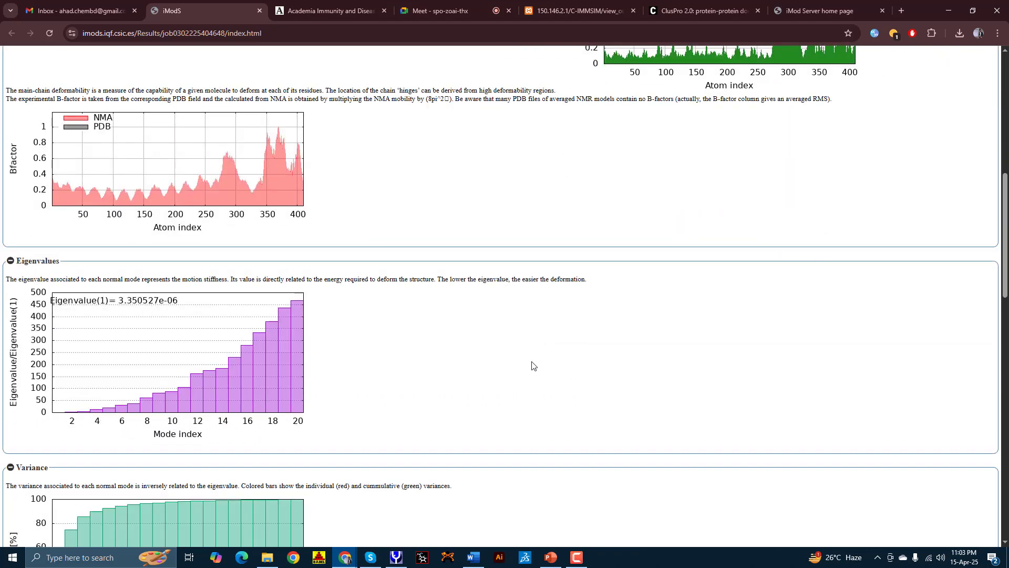
pyautogui.scroll(-2, 479, 355)
pyautogui.scroll(-2, 477, 355)
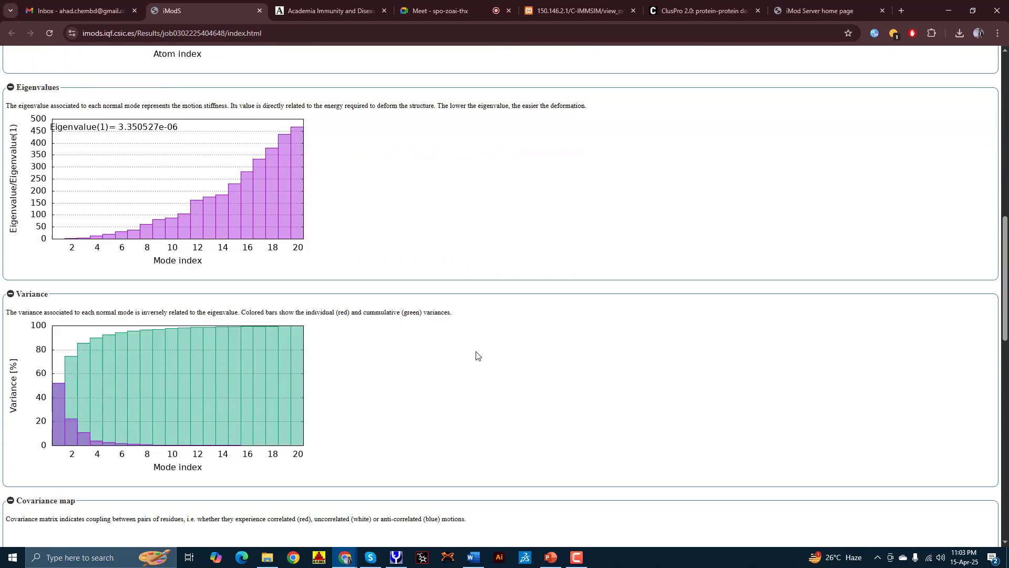
pyautogui.scroll(-2, 475, 354)
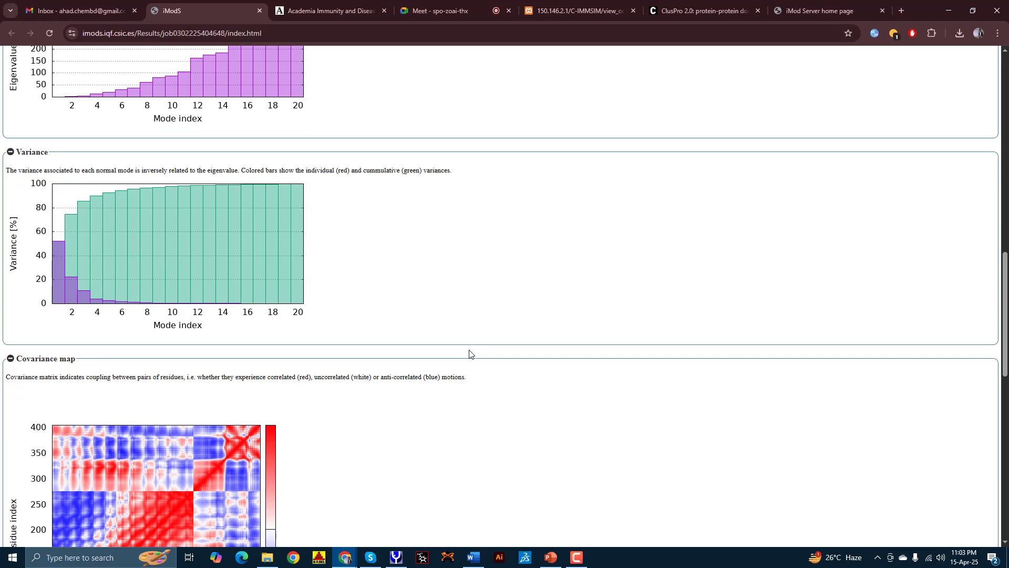
pyautogui.scroll(-4, 467, 352)
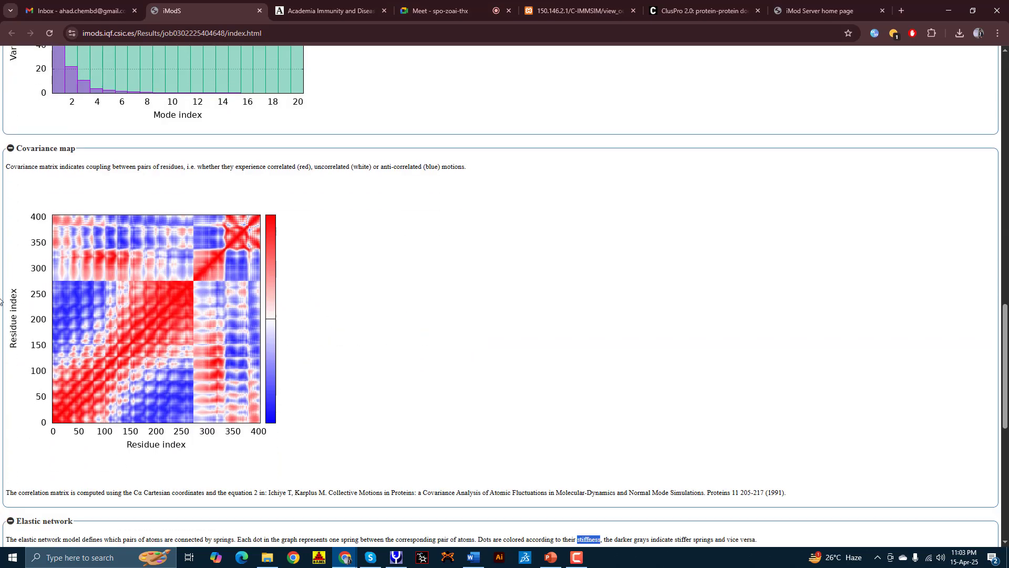
pyautogui.scroll(-5, 89, 379)
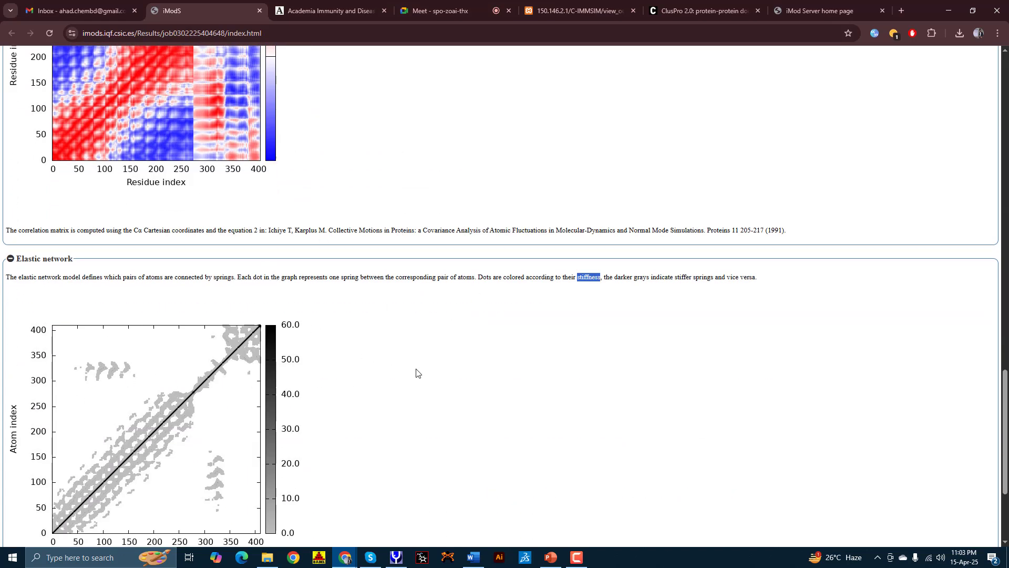
pyautogui.scroll(18, 416, 373)
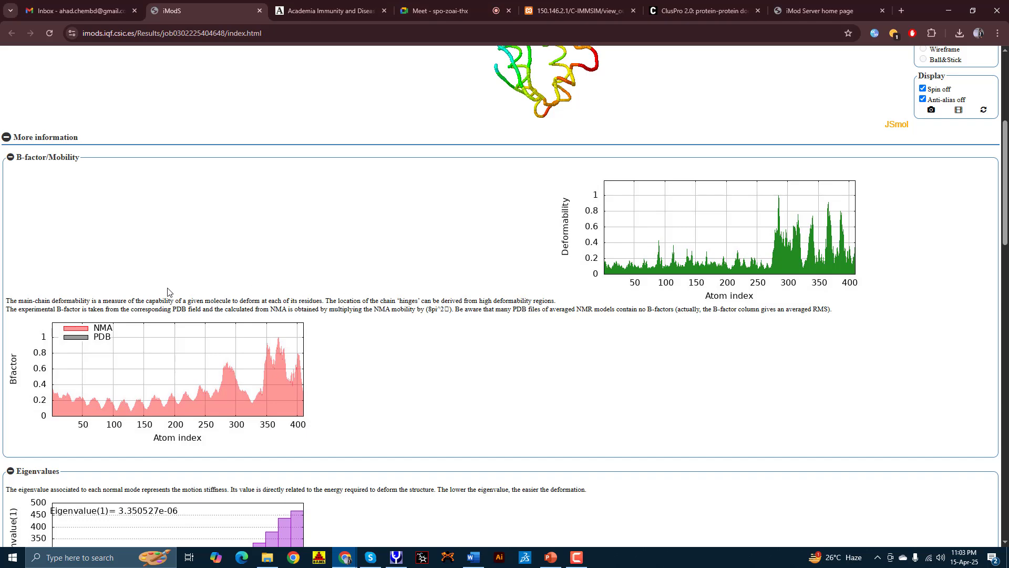
pyautogui.scroll(5, 215, 418)
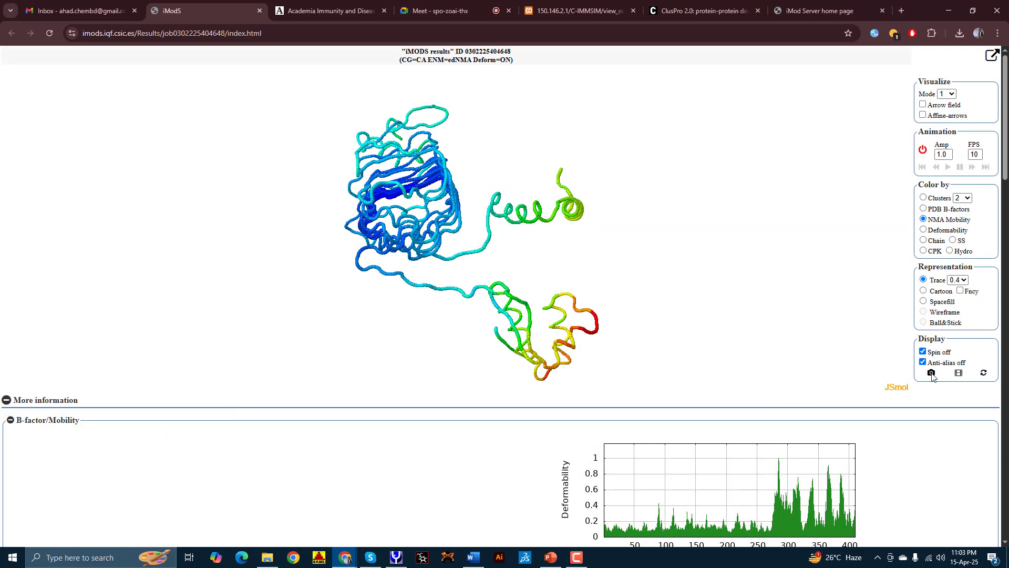
pyautogui.scroll(-4, 765, 390)
pyautogui.scroll(-1, 42, 291)
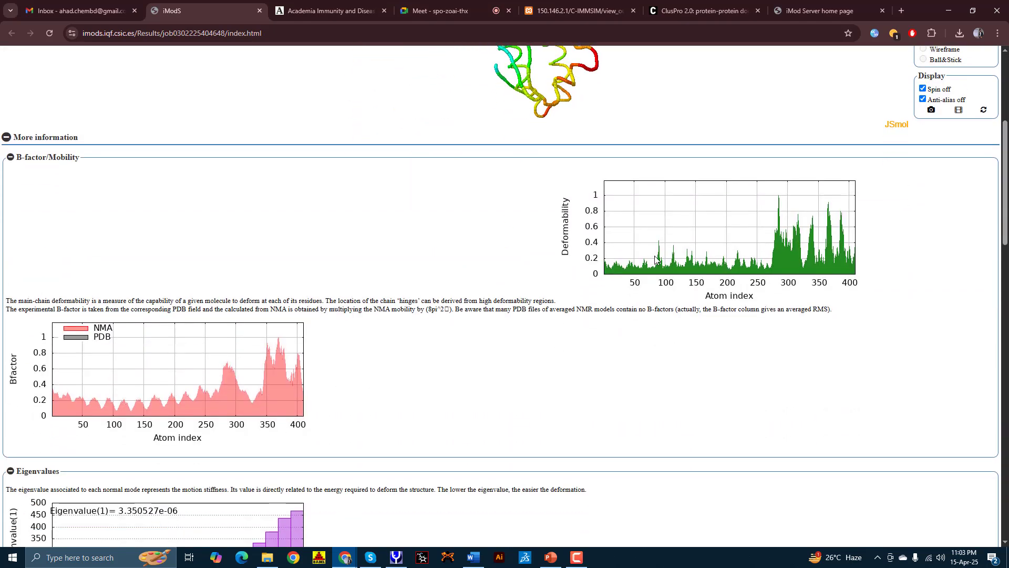
# Step: Save the Deformability plot image to Downloads as def.jpg
pyautogui.rightClick(648, 217)
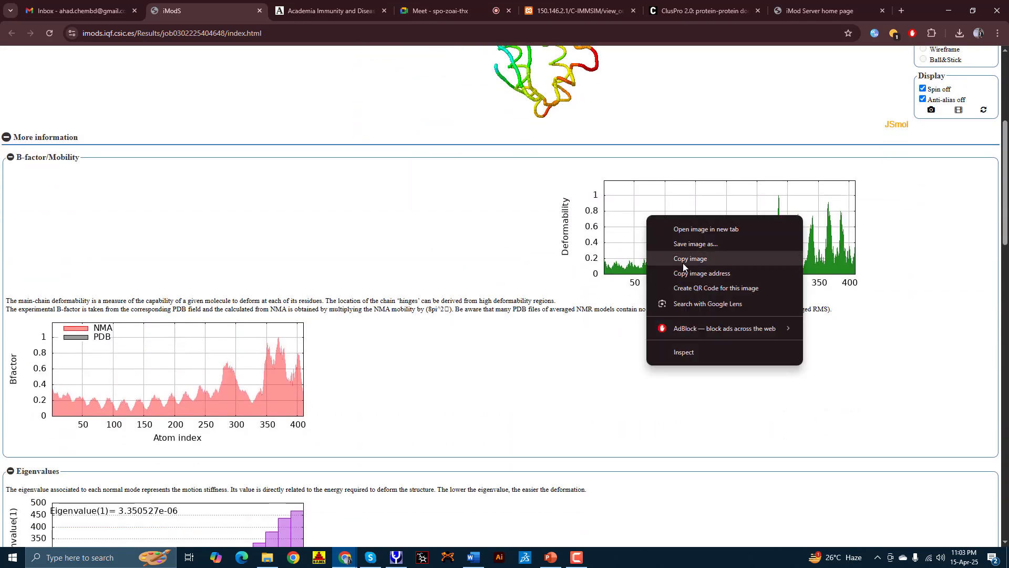
pyautogui.click(684, 246)
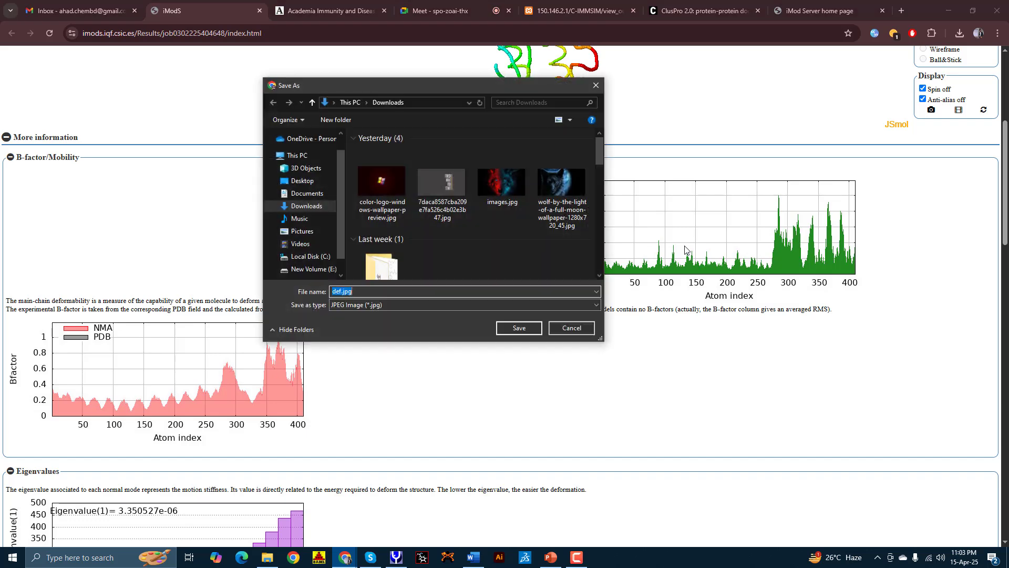
pyautogui.press('Return')
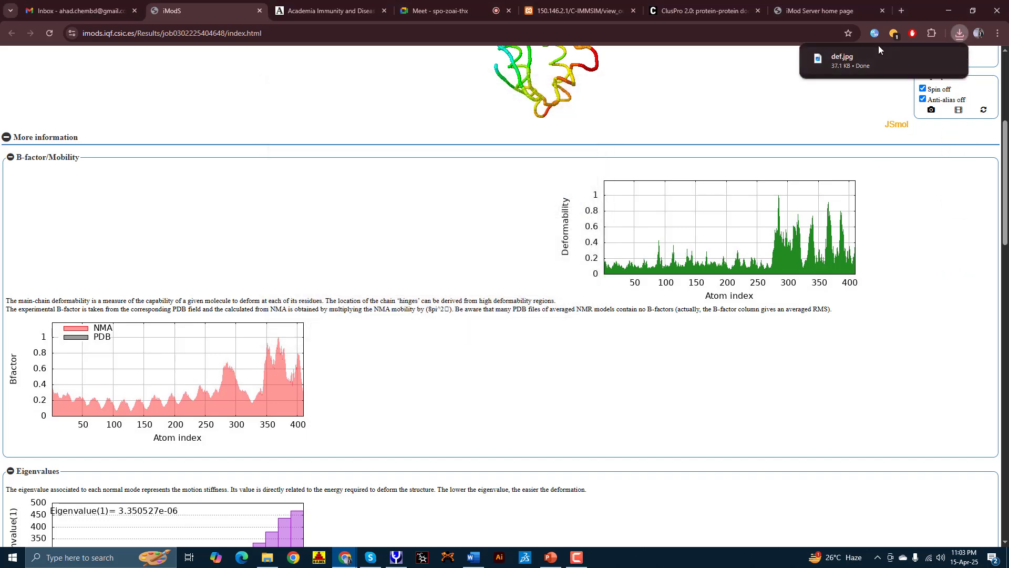
pyautogui.click(961, 33)
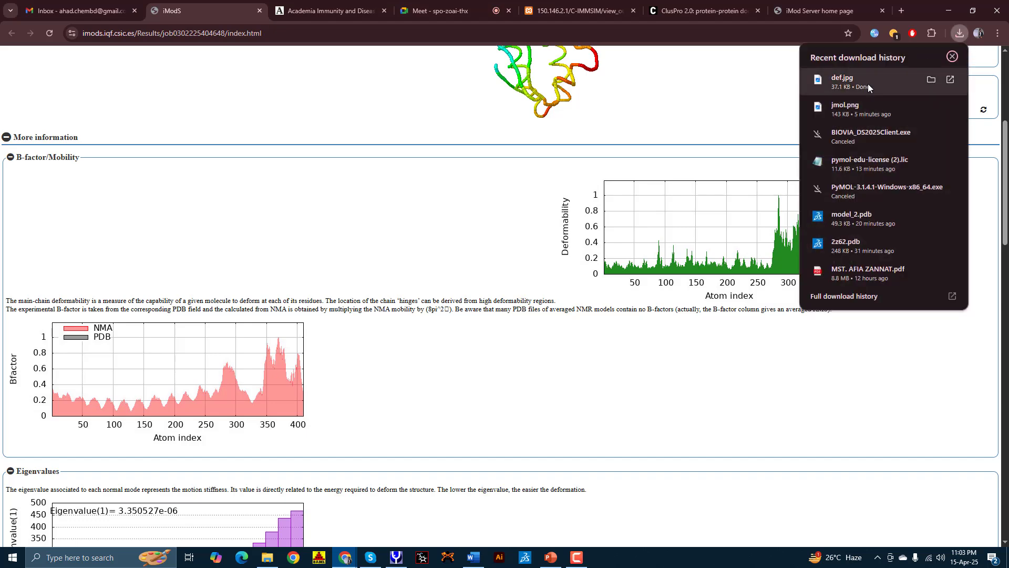
pyautogui.click(843, 81)
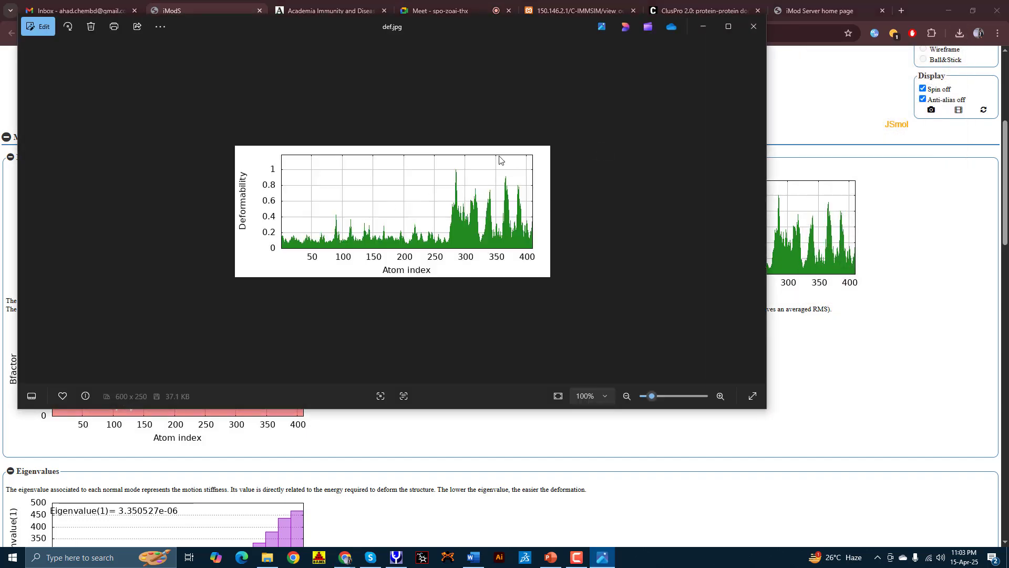
pyautogui.scroll(4, 368, 237)
pyautogui.scroll(-5, 368, 236)
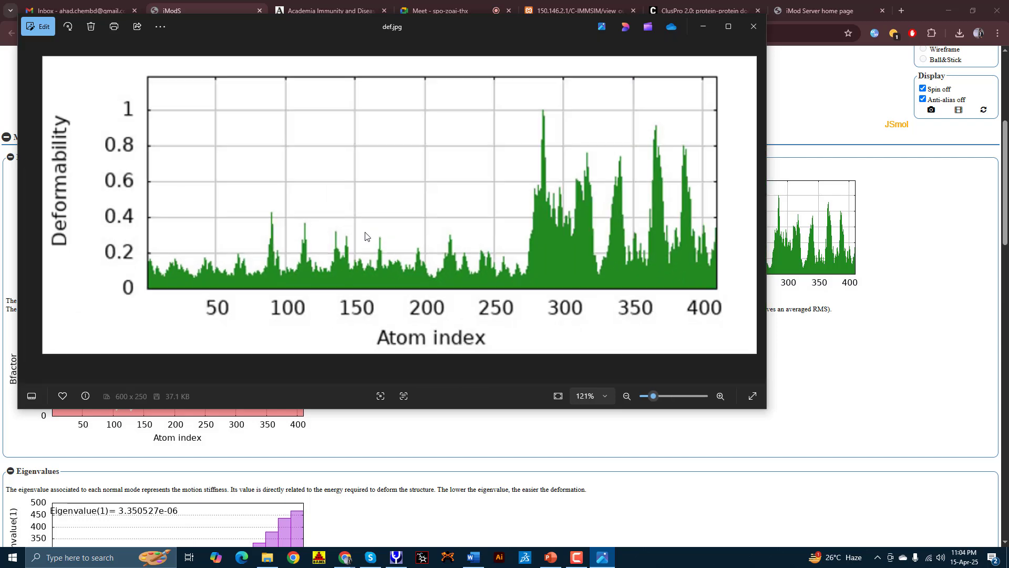
pyautogui.scroll(3, 366, 236)
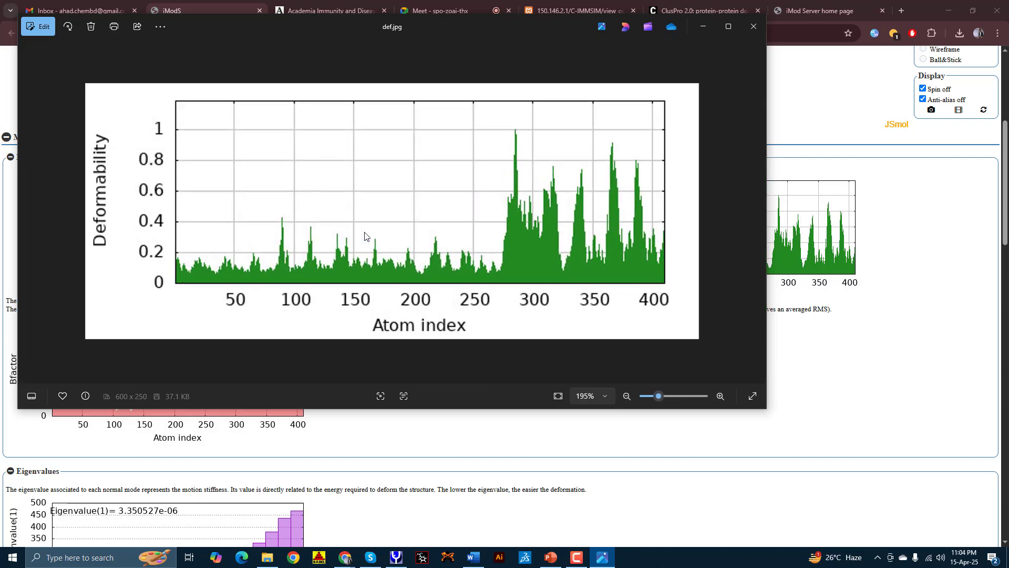
# Step: Close the image viewer and save the B-factor plot as mbf.jpg
pyautogui.click(743, 35)
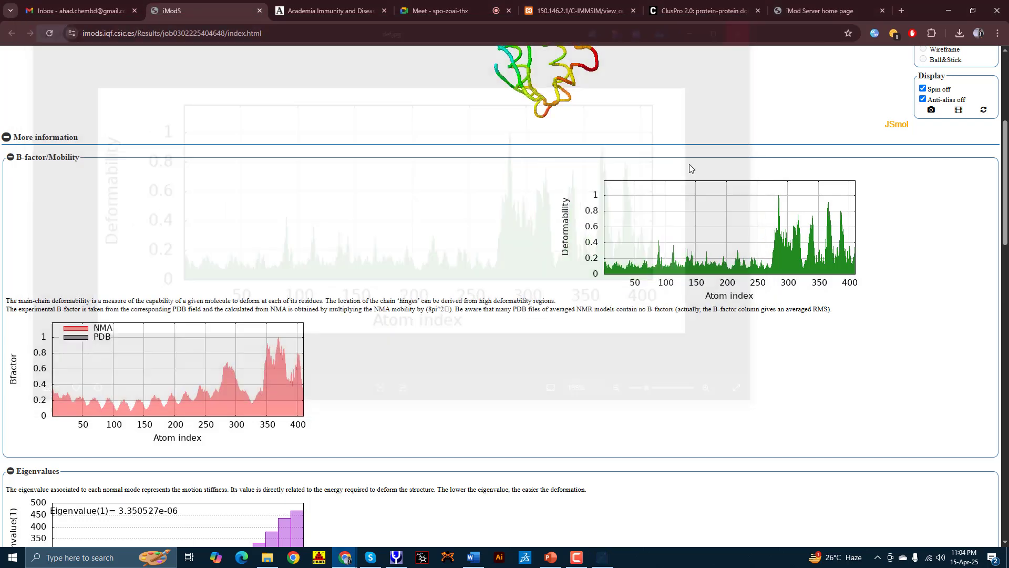
pyautogui.scroll(-3, 373, 286)
pyautogui.rightClick(233, 216)
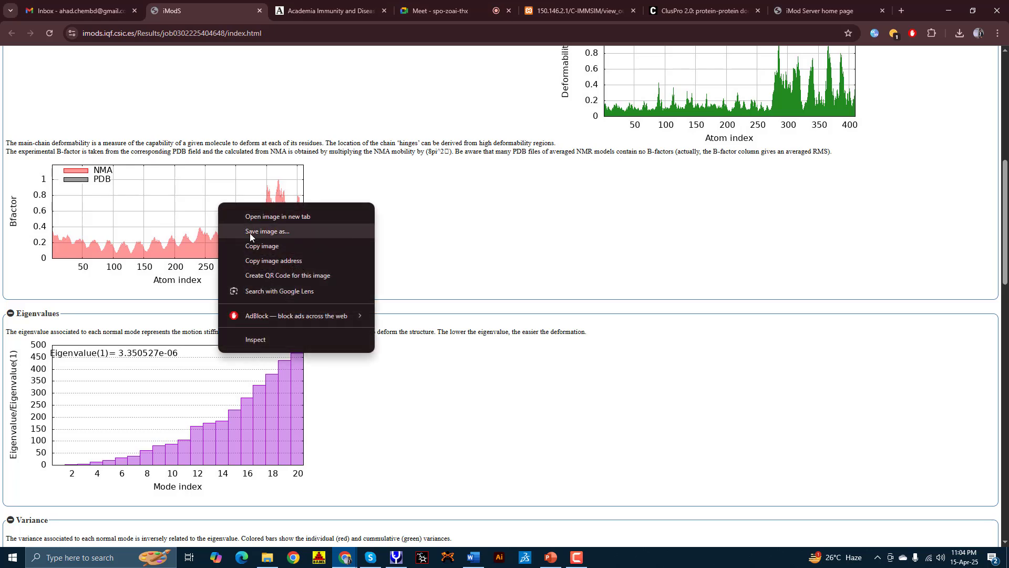
pyautogui.click(250, 232)
pyautogui.click(519, 329)
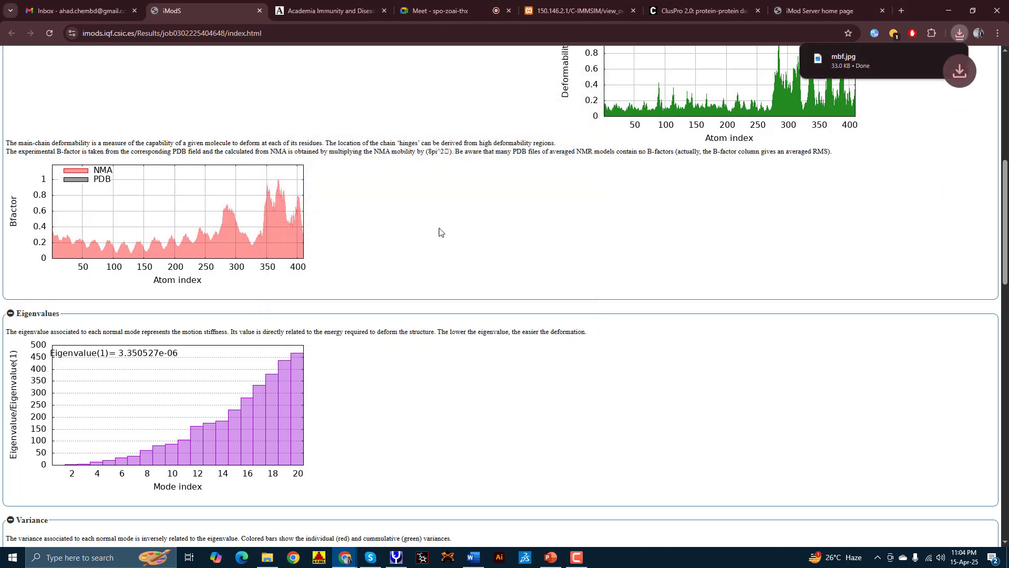
# Step: Save the Covariance map image as covar.jpg
pyautogui.scroll(-10, 441, 239)
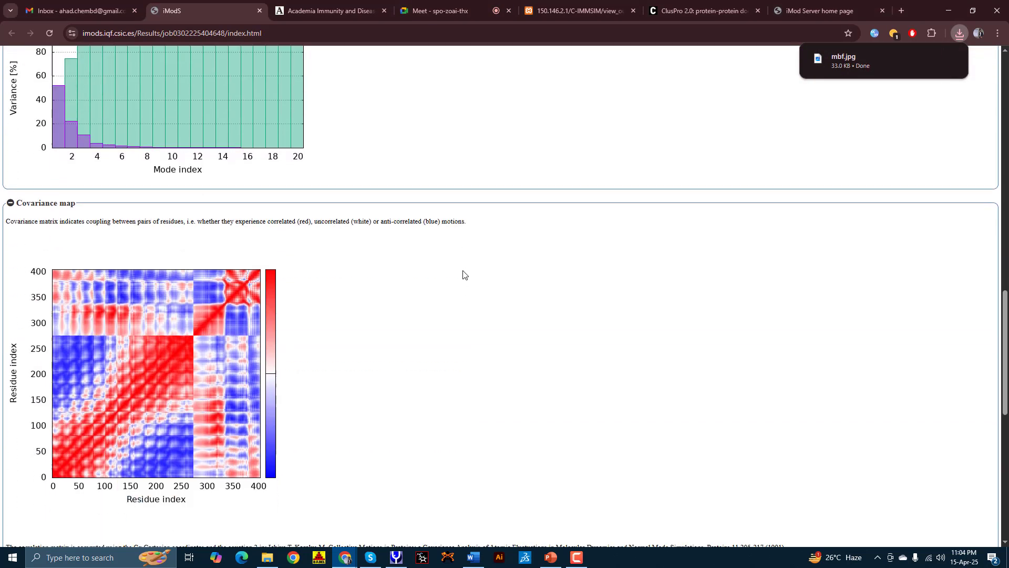
pyautogui.scroll(-4, 465, 275)
pyautogui.rightClick(164, 150)
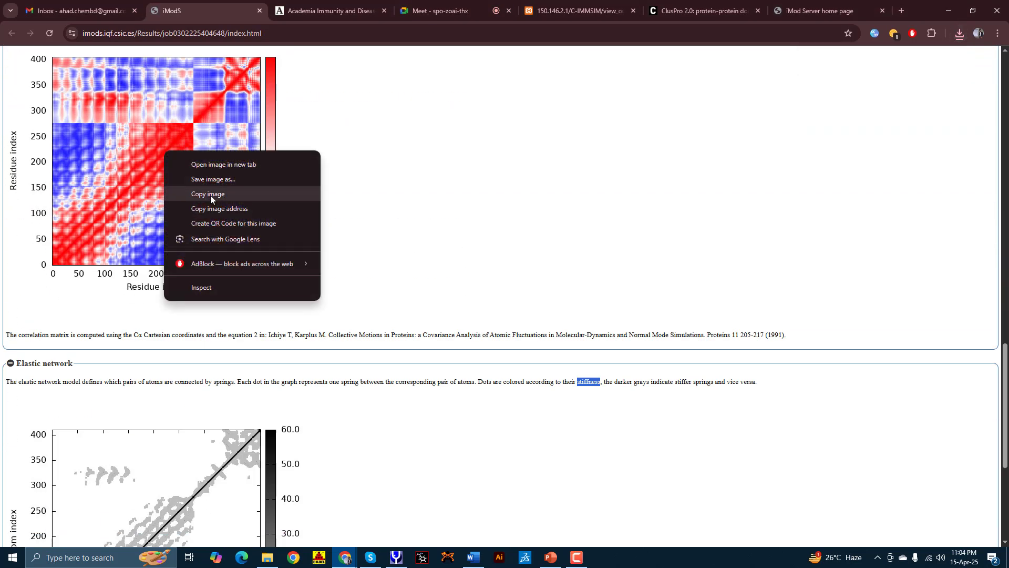
pyautogui.click(210, 180)
pyautogui.press('Return')
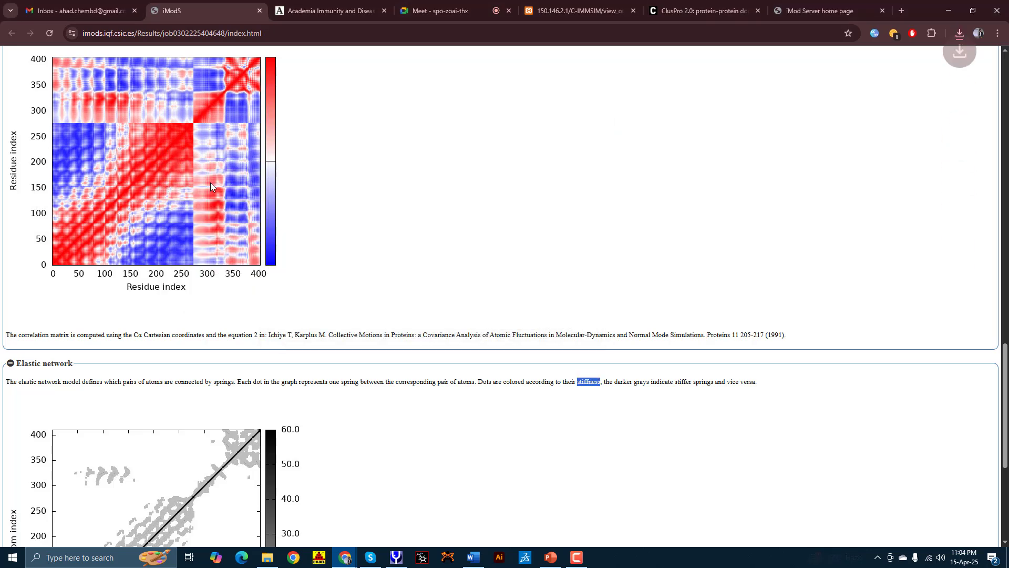
# Step: Save the Elastic network plot as en.jpg with JPEG file type
pyautogui.scroll(-5, 210, 182)
pyautogui.rightClick(145, 282)
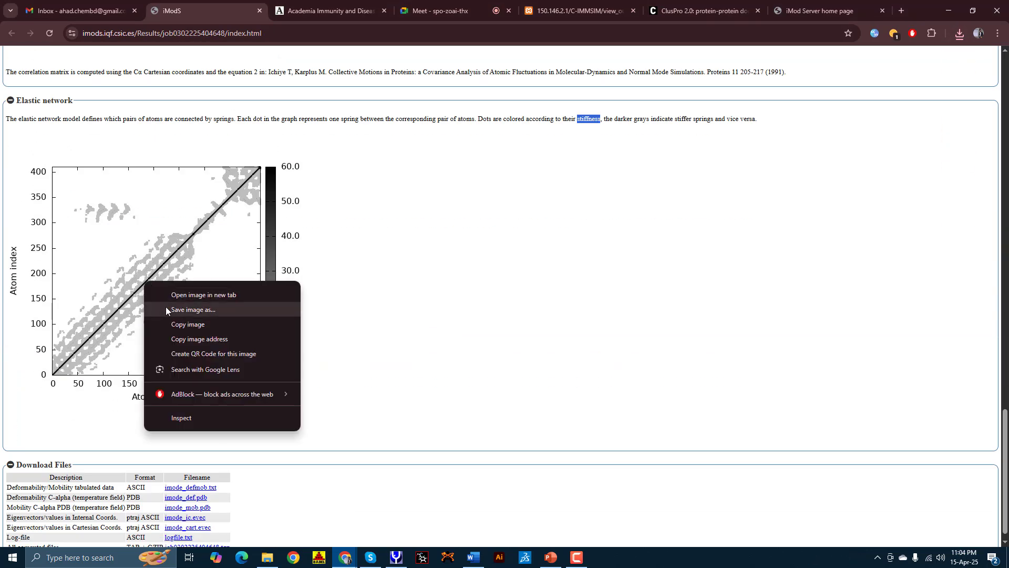
pyautogui.click(166, 310)
pyautogui.click(342, 306)
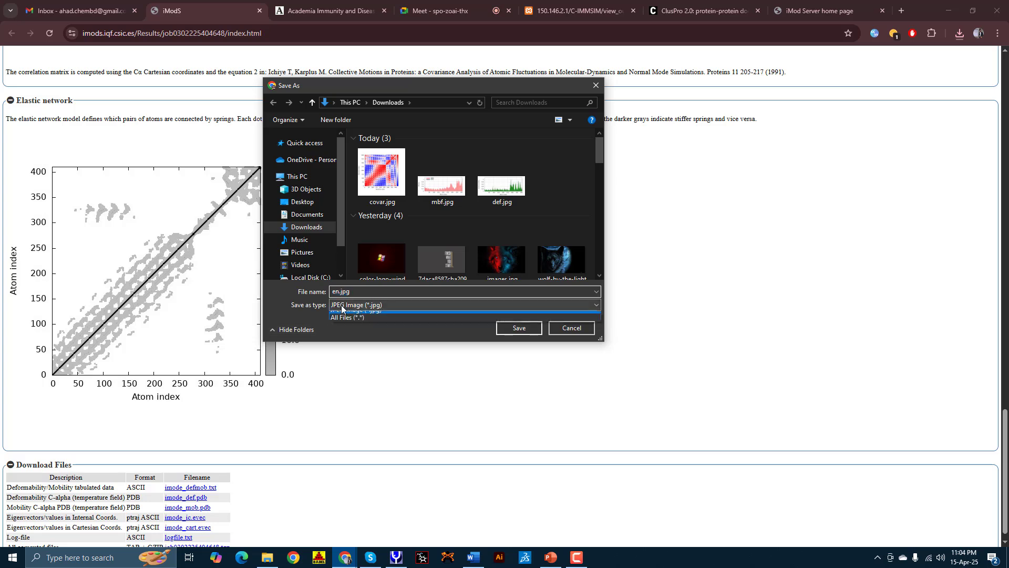
pyautogui.click(342, 310)
pyautogui.click(520, 327)
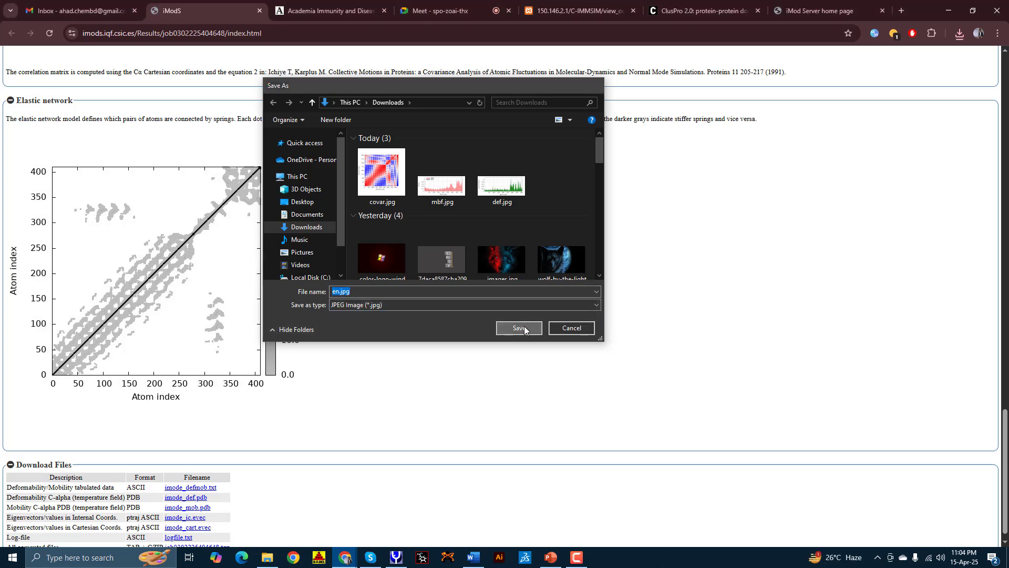
pyautogui.scroll(-1, 227, 308)
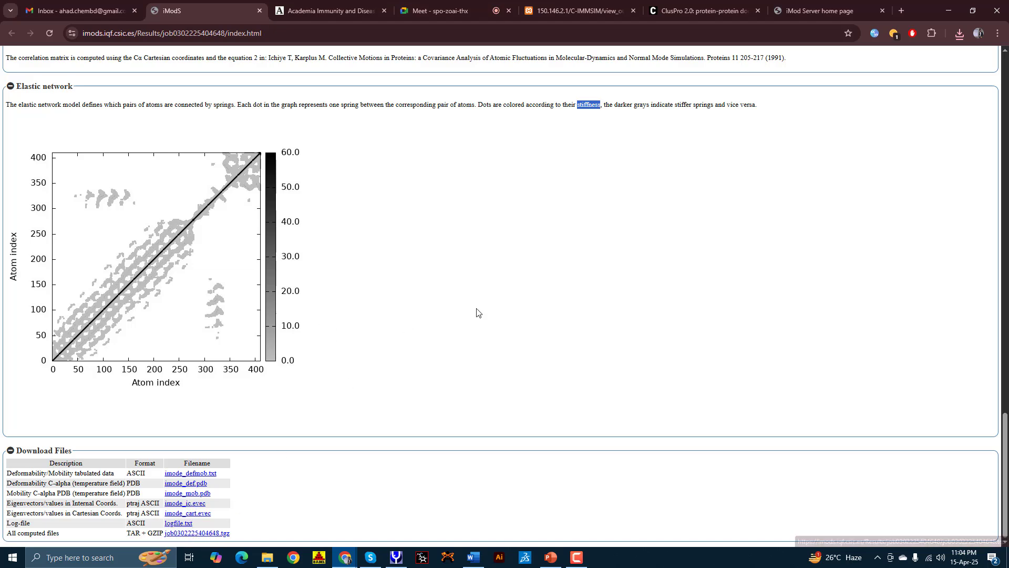
pyautogui.scroll(4, 509, 305)
pyautogui.scroll(20, 509, 304)
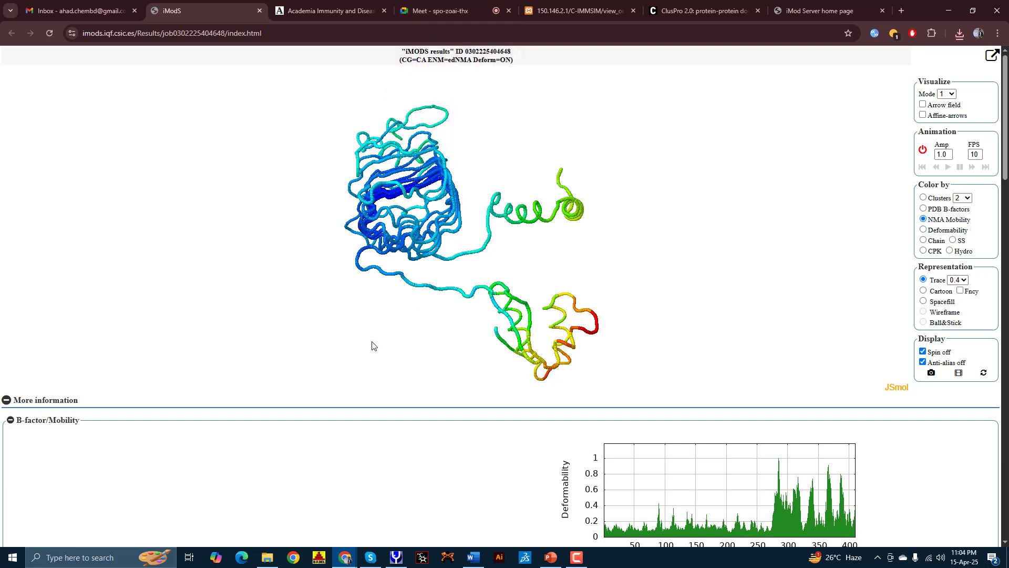
pyautogui.scroll(-2, 372, 344)
pyautogui.scroll(2, 327, 284)
pyautogui.scroll(-1, 233, 423)
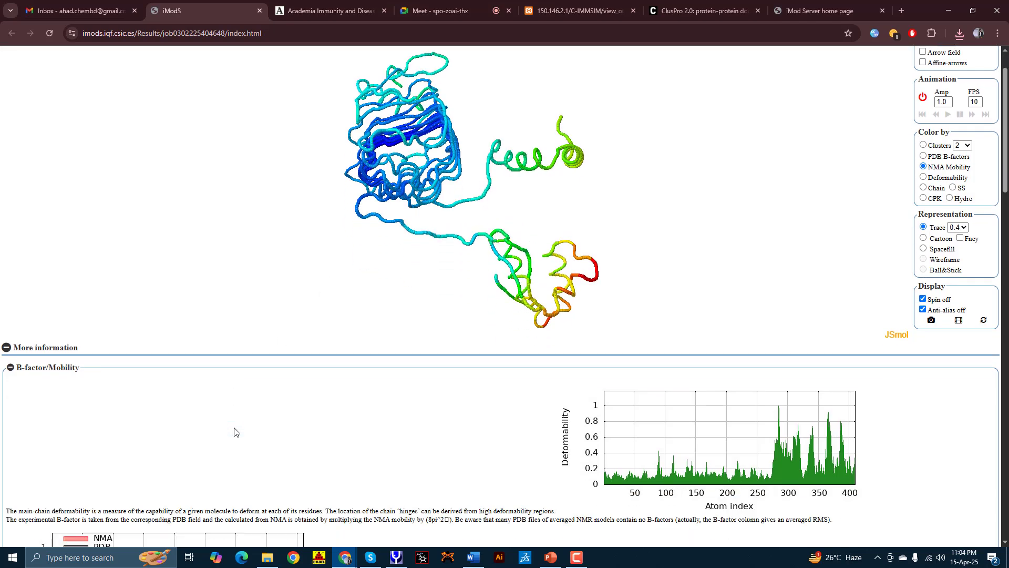
pyautogui.scroll(-1, 234, 432)
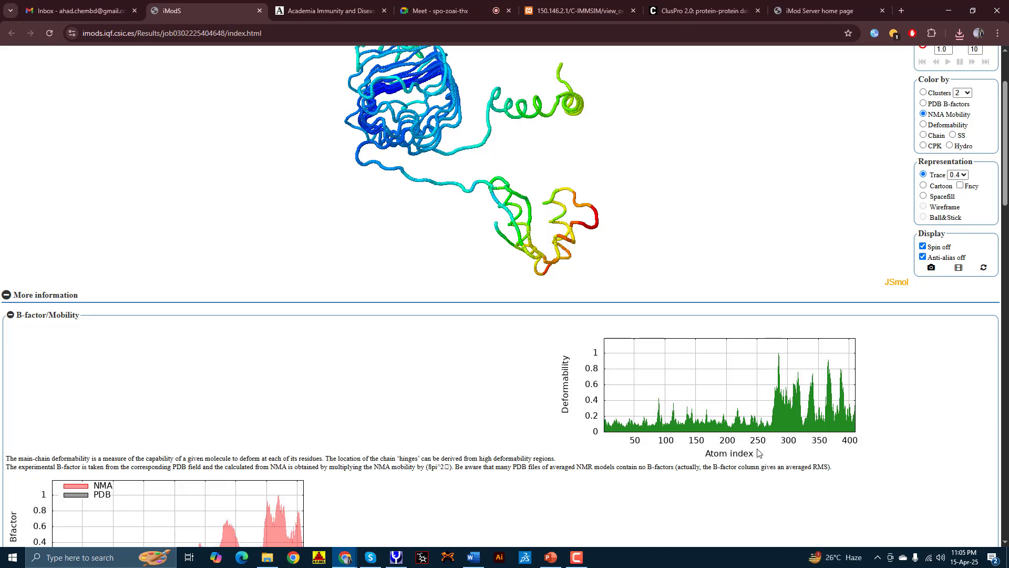
pyautogui.scroll(-13, 741, 431)
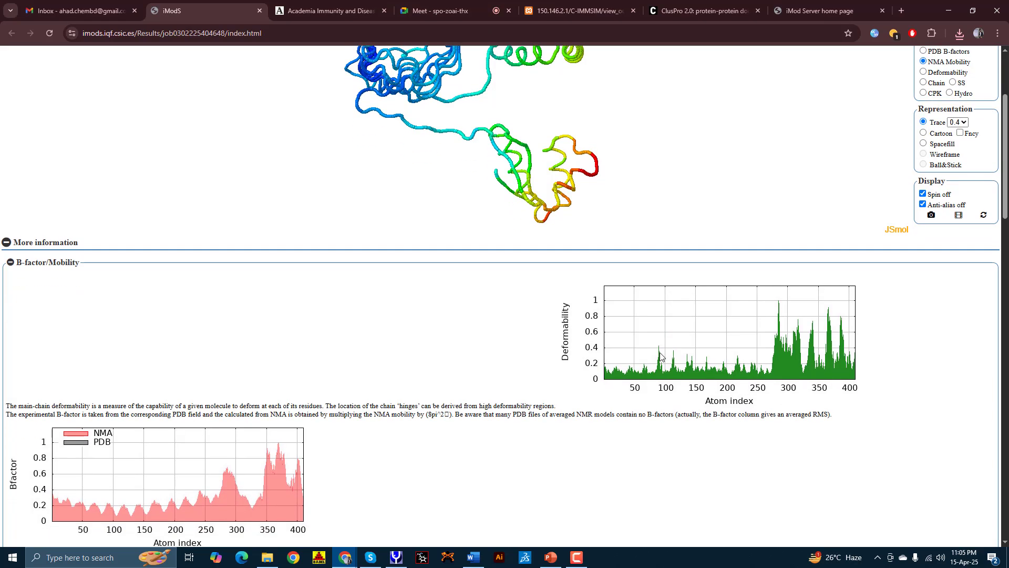
pyautogui.scroll(-9, 535, 430)
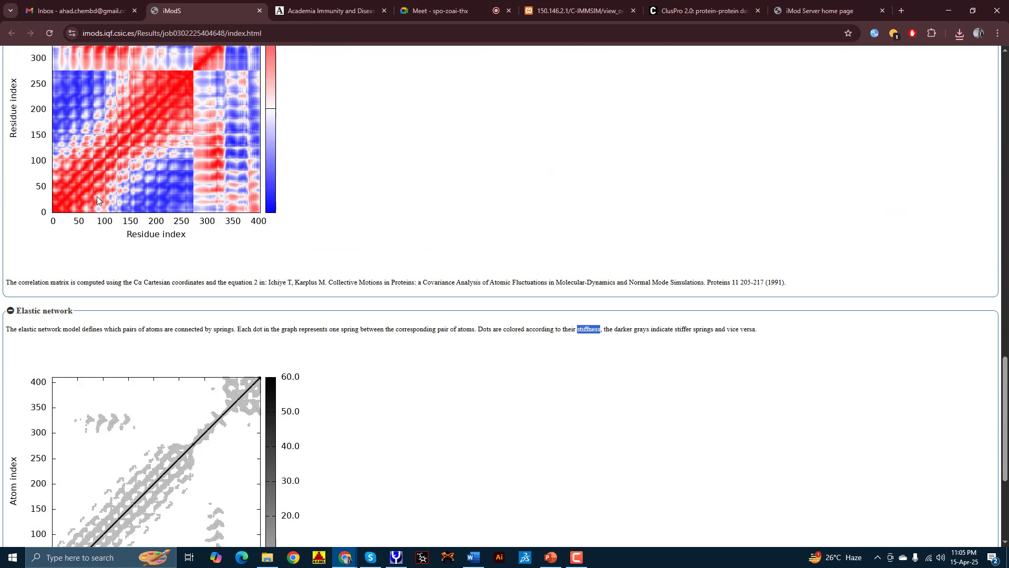
pyautogui.scroll(-2, 97, 199)
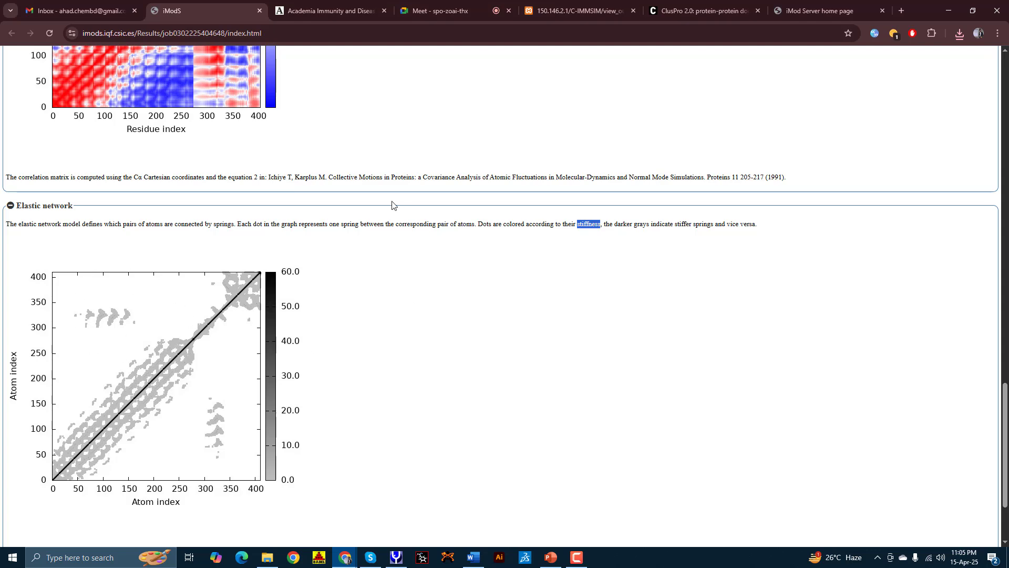
pyautogui.scroll(5, 338, 356)
pyautogui.scroll(-4, 329, 361)
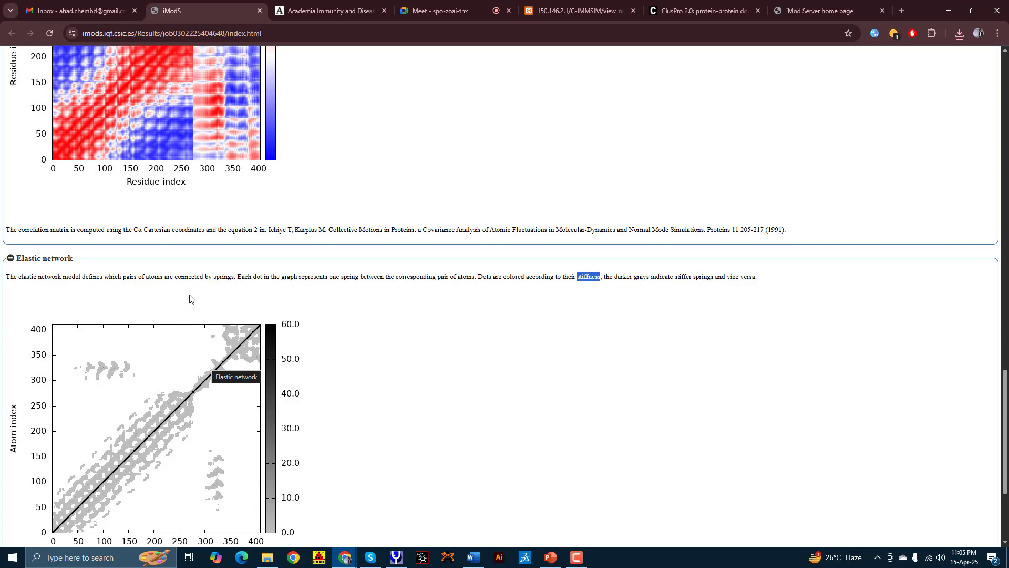
pyautogui.scroll(15, 912, 345)
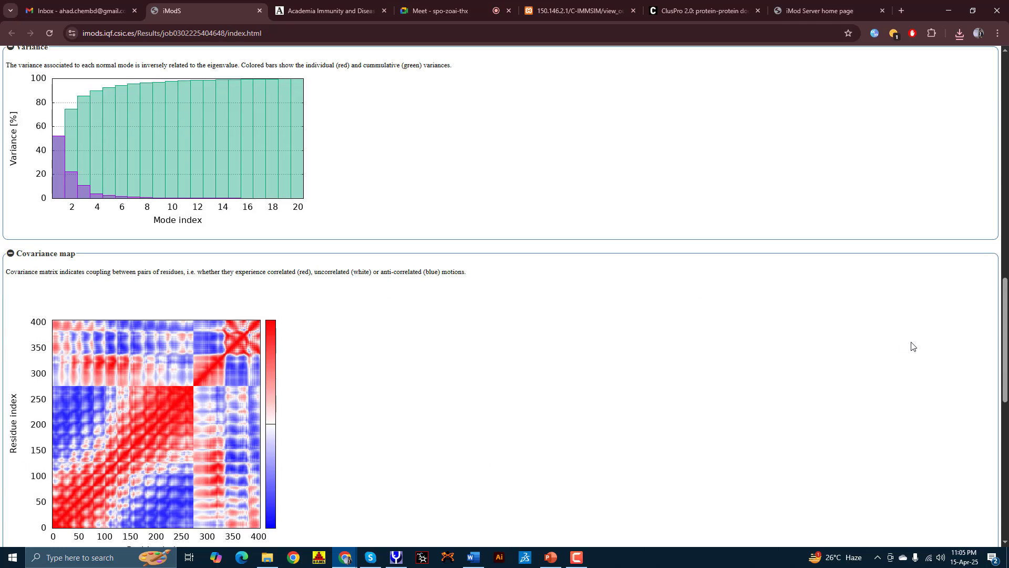
pyautogui.scroll(8, 911, 343)
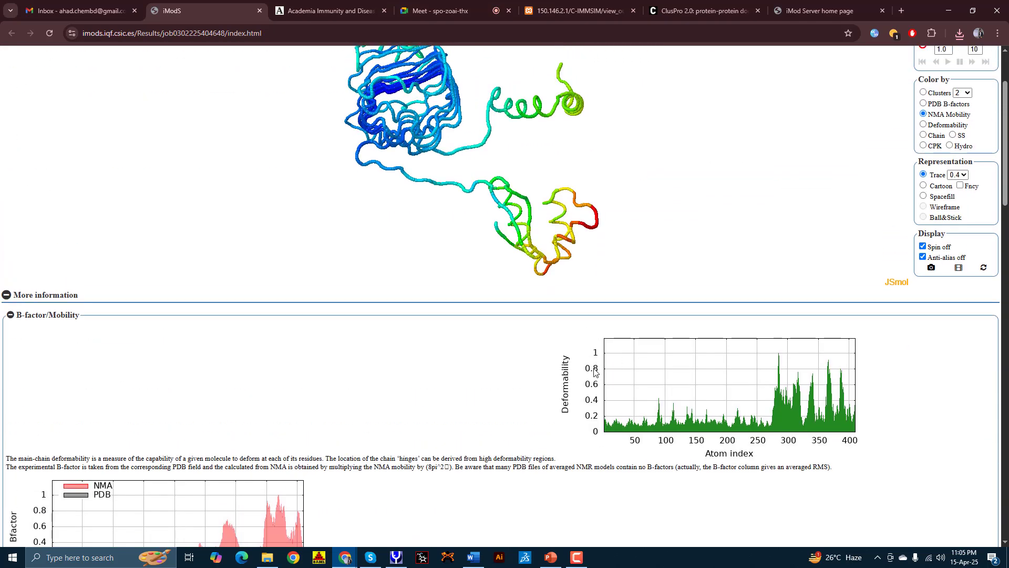
pyautogui.scroll(-2, 538, 341)
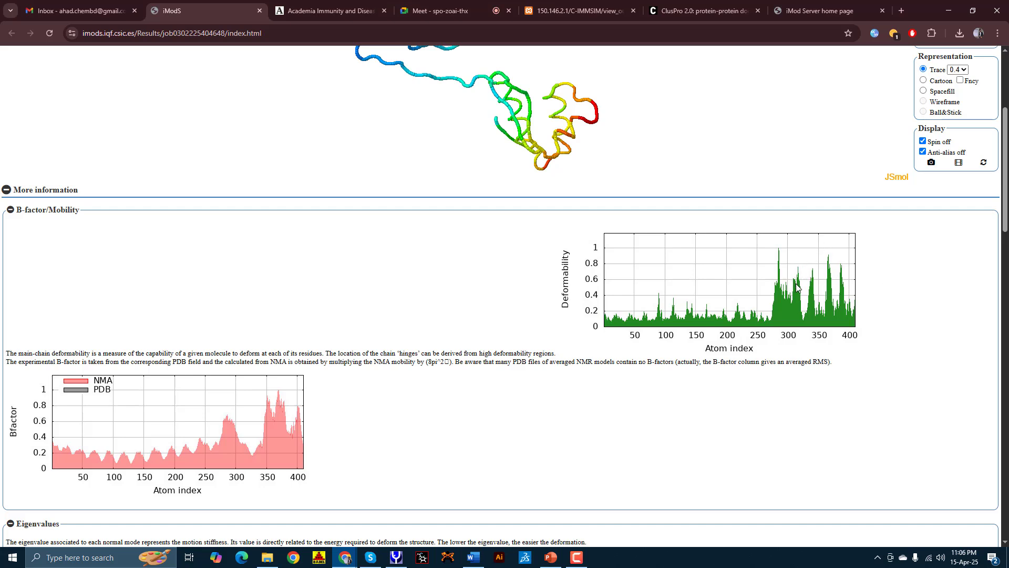
pyautogui.scroll(-2, 796, 287)
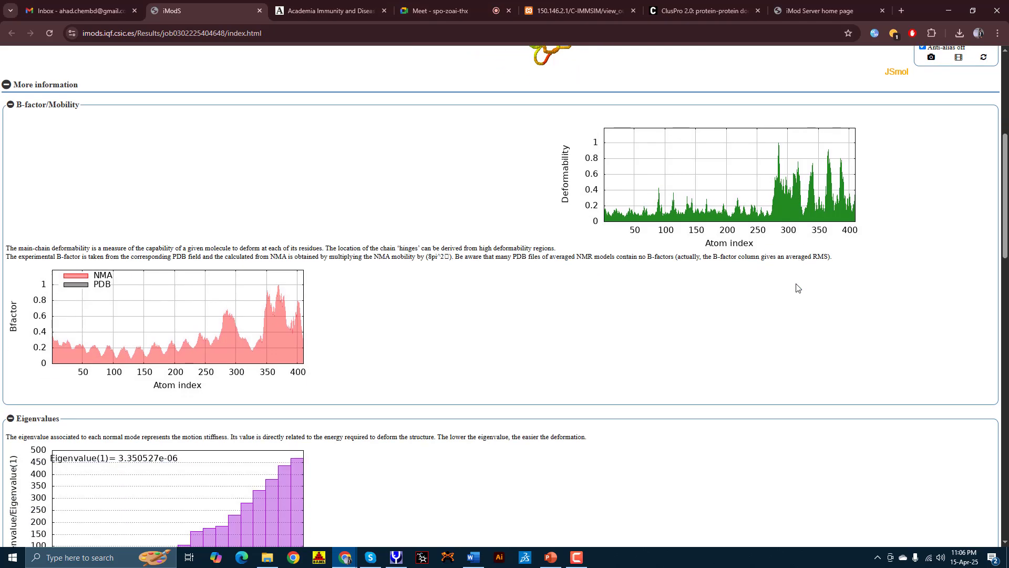
pyautogui.scroll(1, 796, 287)
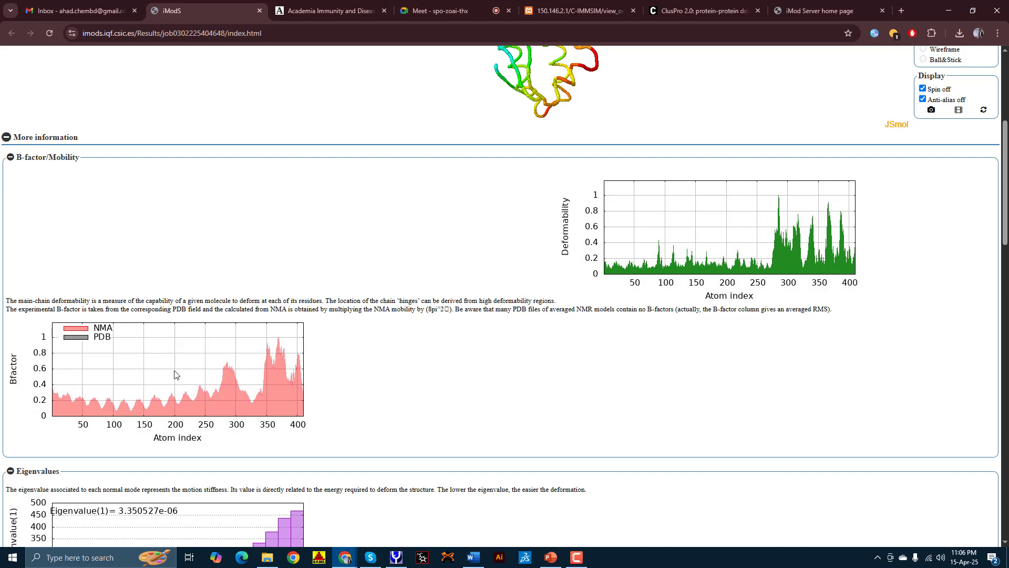
pyautogui.scroll(-1, 152, 388)
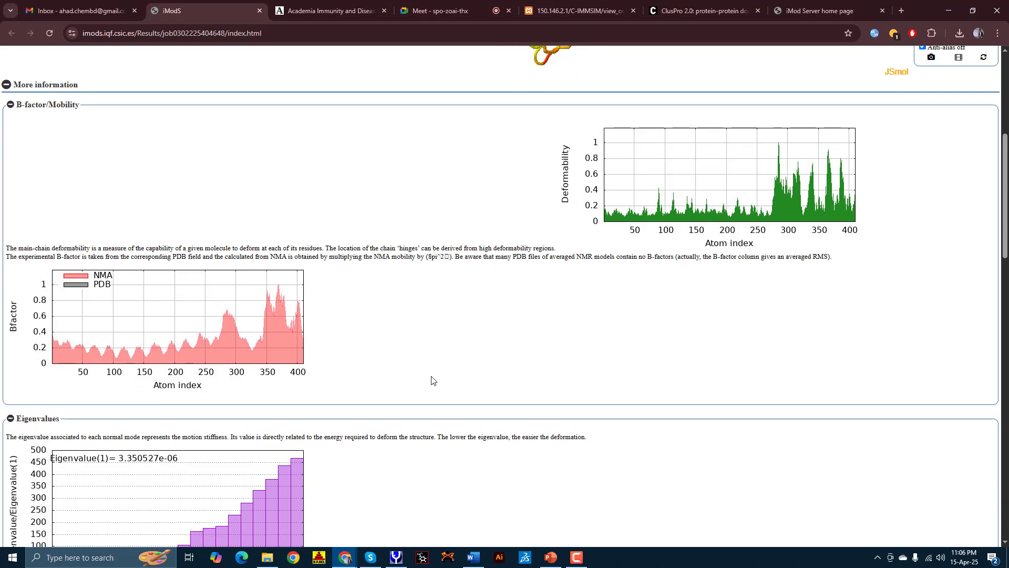
pyautogui.scroll(-5, 547, 390)
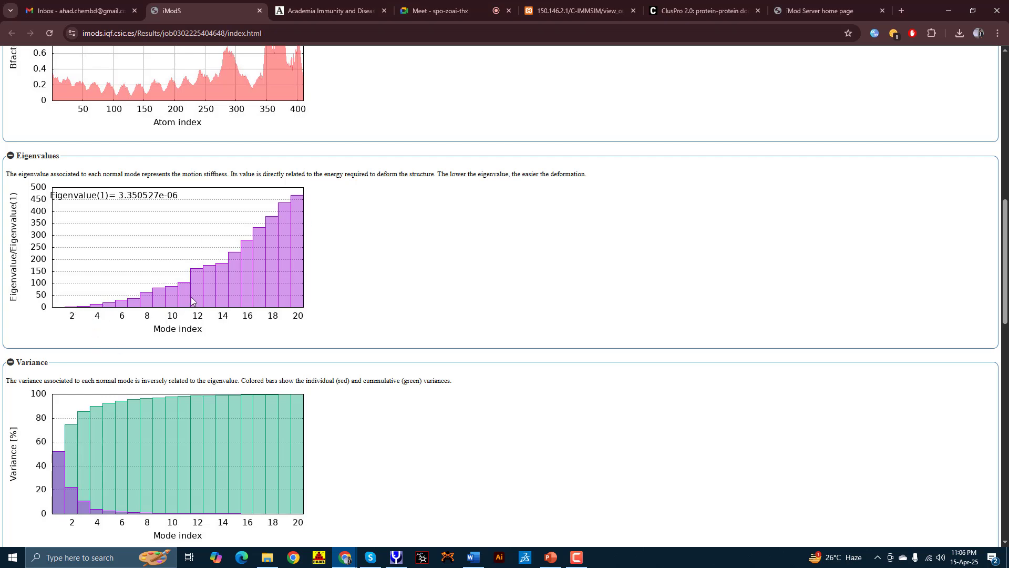
pyautogui.scroll(-9, 488, 338)
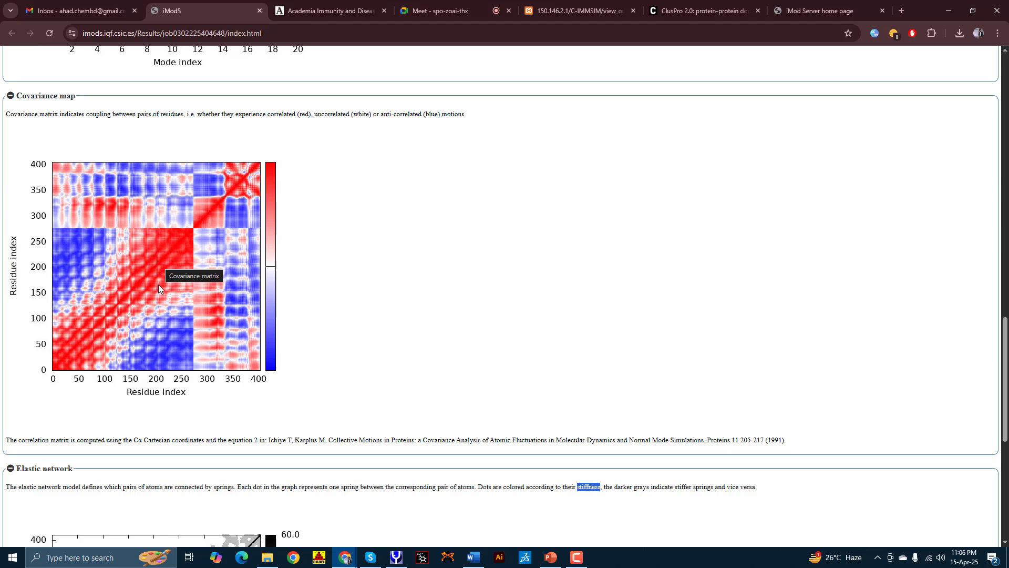
pyautogui.scroll(-2, 159, 286)
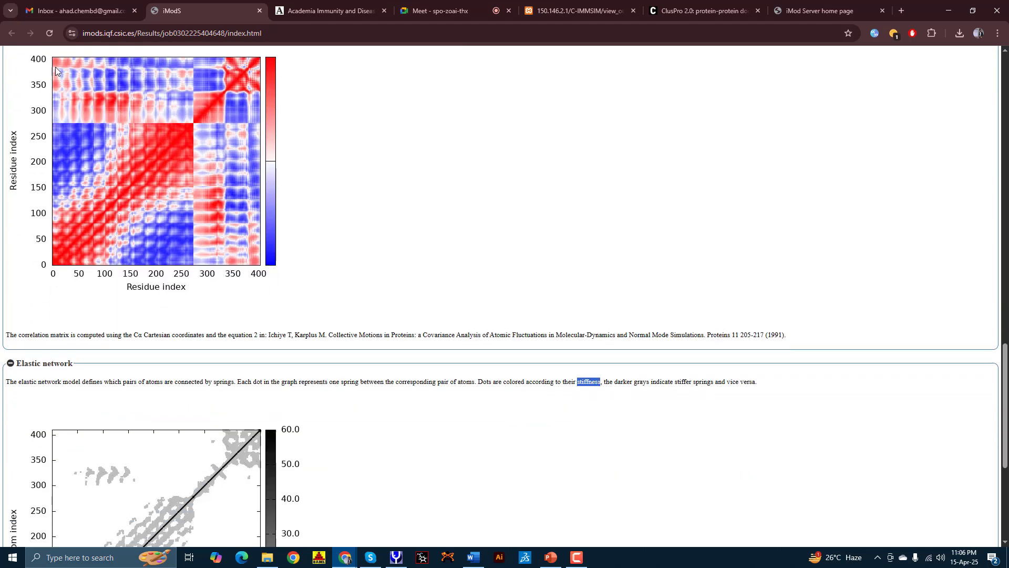
pyautogui.scroll(-3, 230, 246)
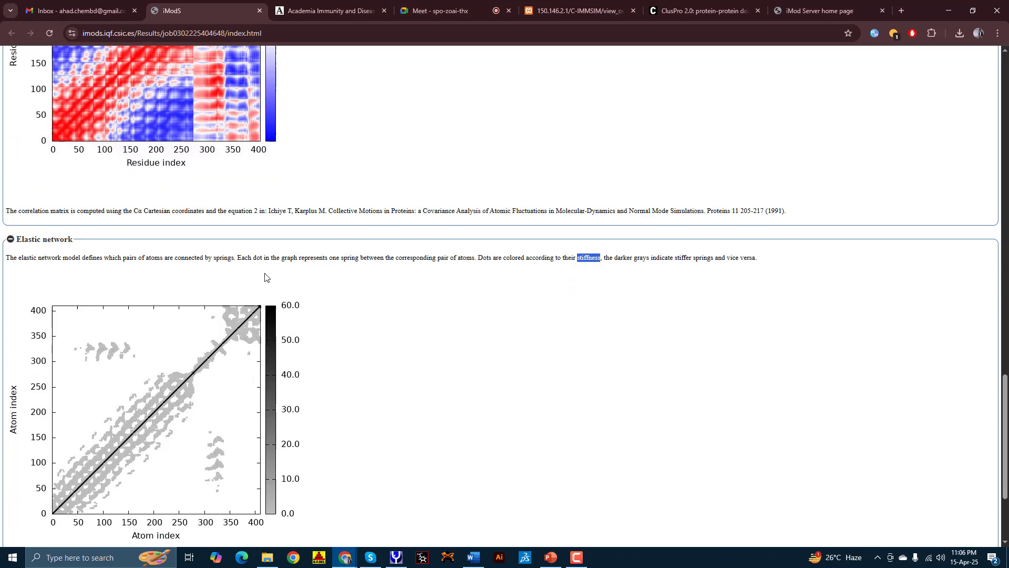
pyautogui.scroll(20, 523, 360)
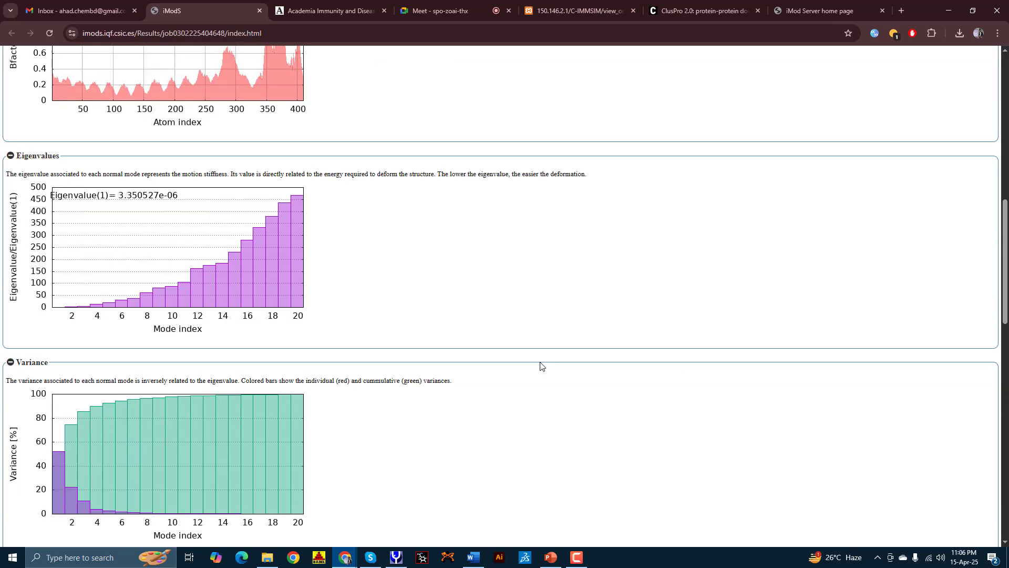
pyautogui.scroll(10, 535, 363)
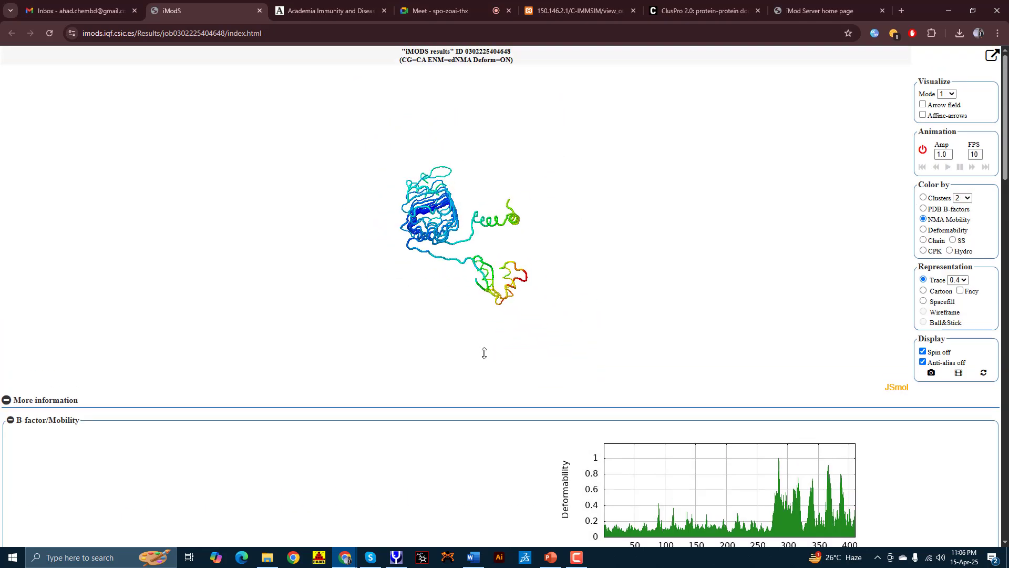
pyautogui.scroll(-10, 493, 325)
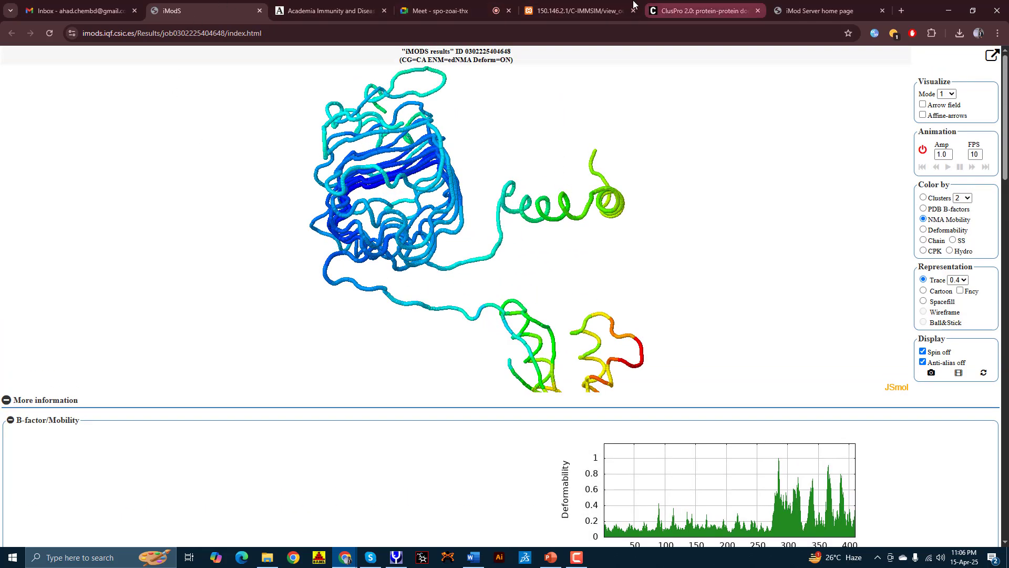
# Step: Review the C-ImmSim antibody plots, ClusPro finished jobs and other iMODS results, then return to C-ImmSim
pyautogui.click(581, 10)
pyautogui.scroll(4, 676, 190)
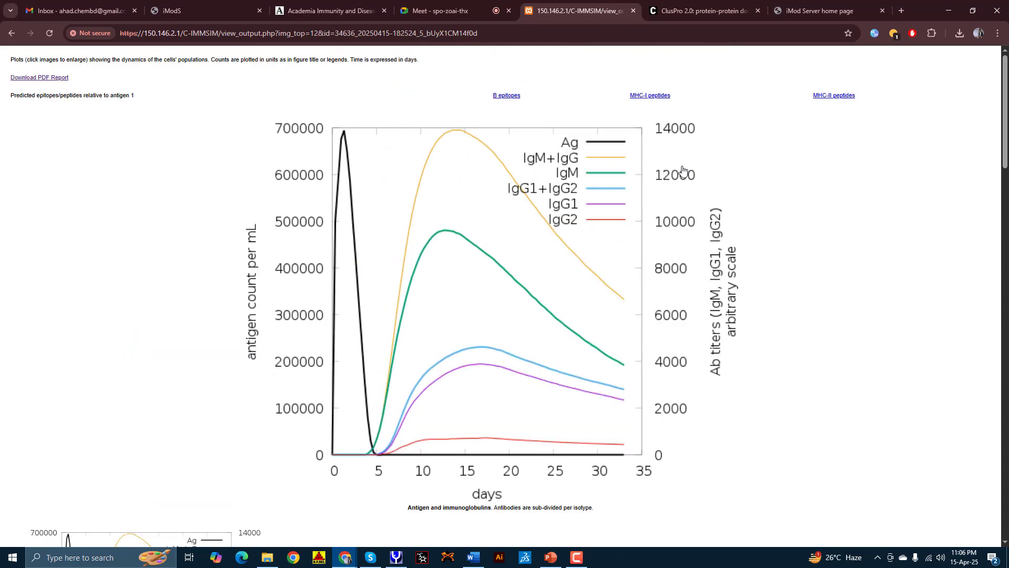
pyautogui.click(690, 4)
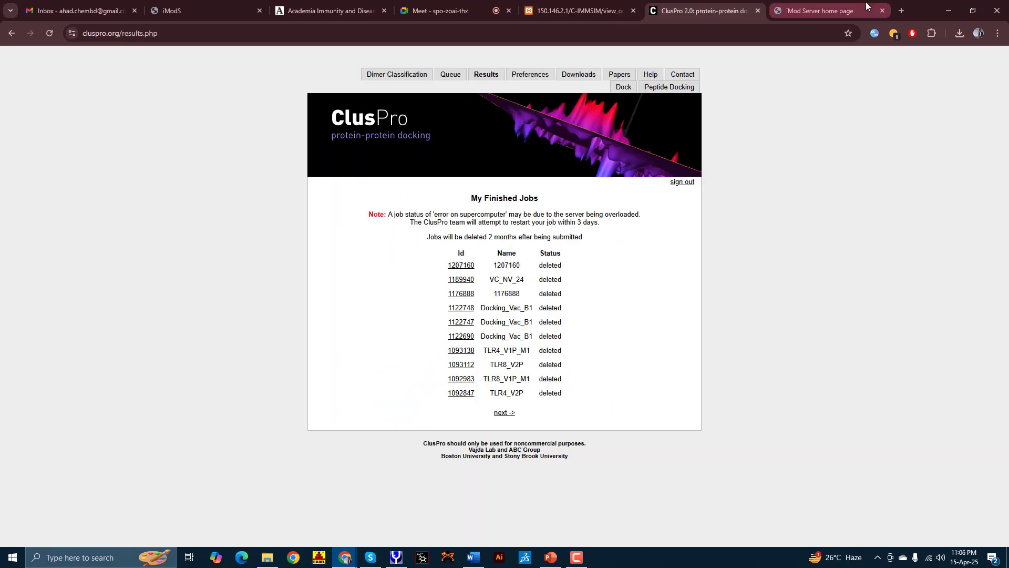
pyautogui.click(876, 12)
pyautogui.scroll(-3, 699, 362)
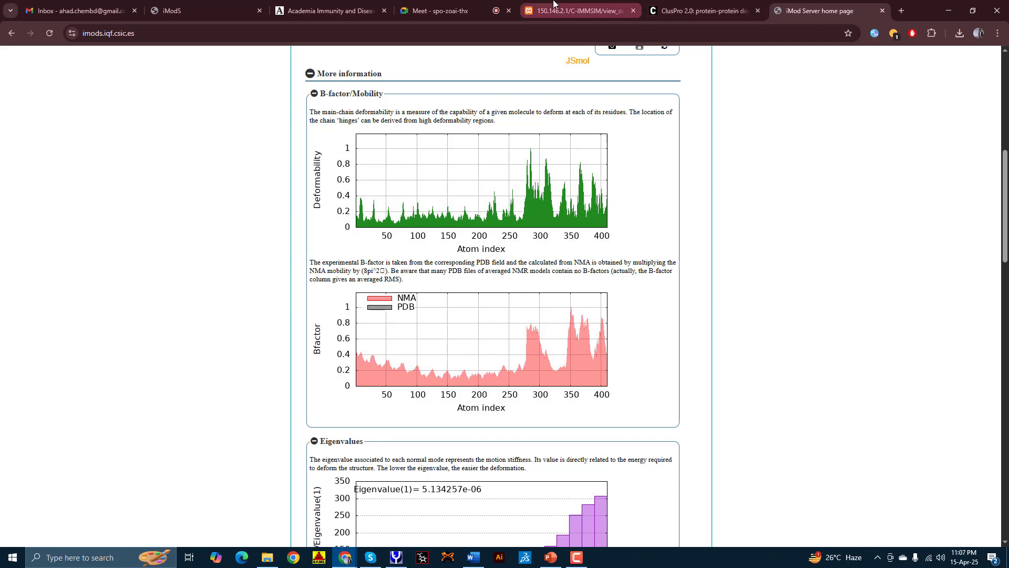
pyautogui.click(534, 3)
# Step: Return to the Google Meet call and stop presenting the screen
pyautogui.click(436, 10)
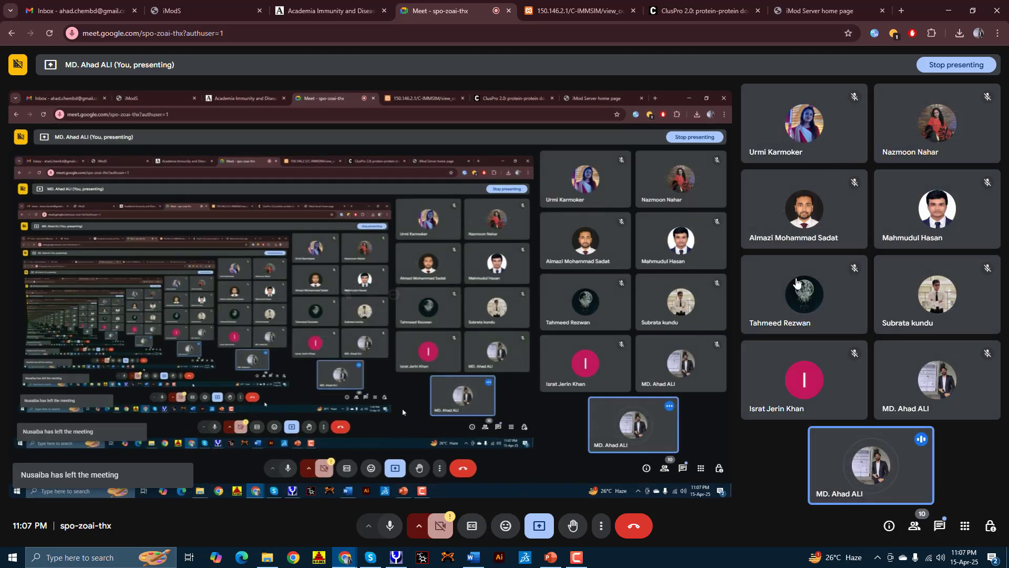
pyautogui.click(949, 66)
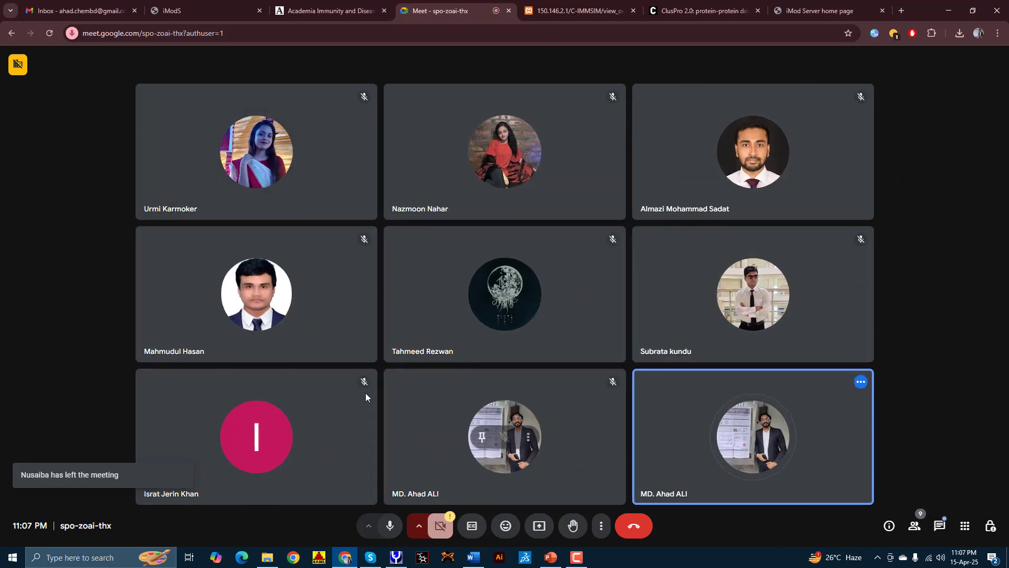